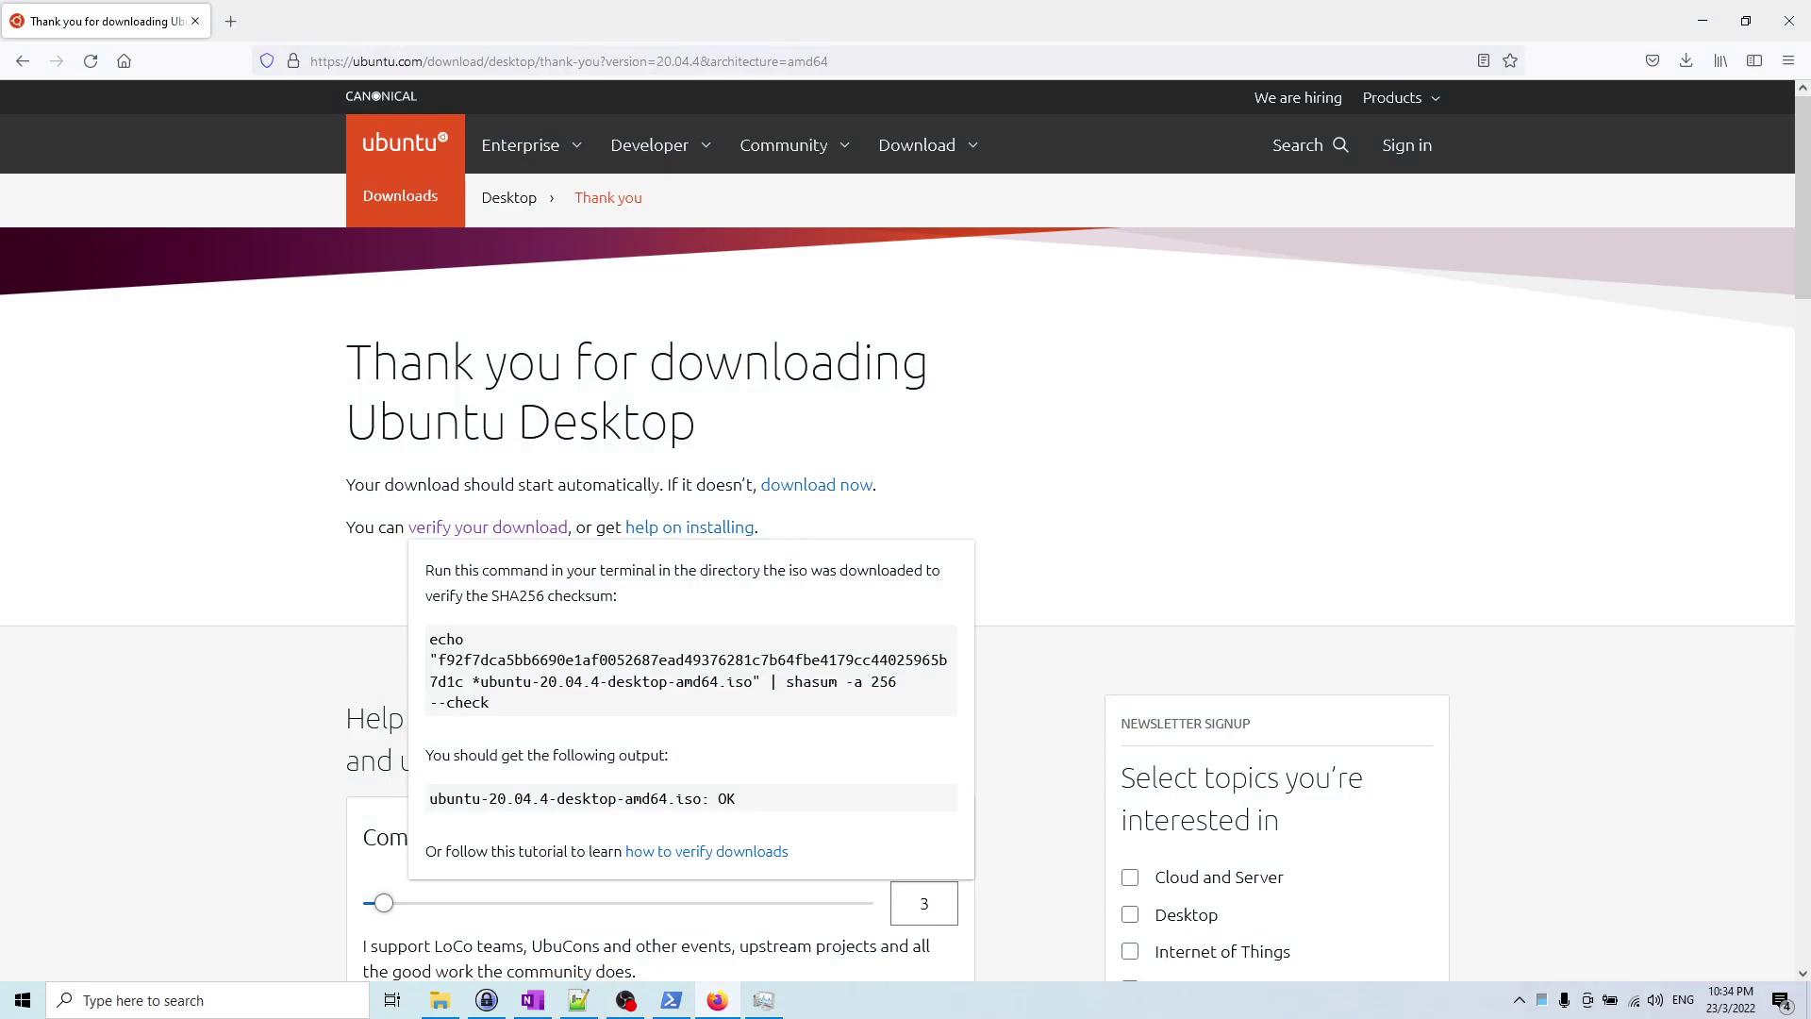
Step: Copy the published SHA256 hash for ubuntu-20.04.4-desktop-amd64.iso from the verification popup
left_click_drag(437, 660, 464, 681)
right_click(495, 660)
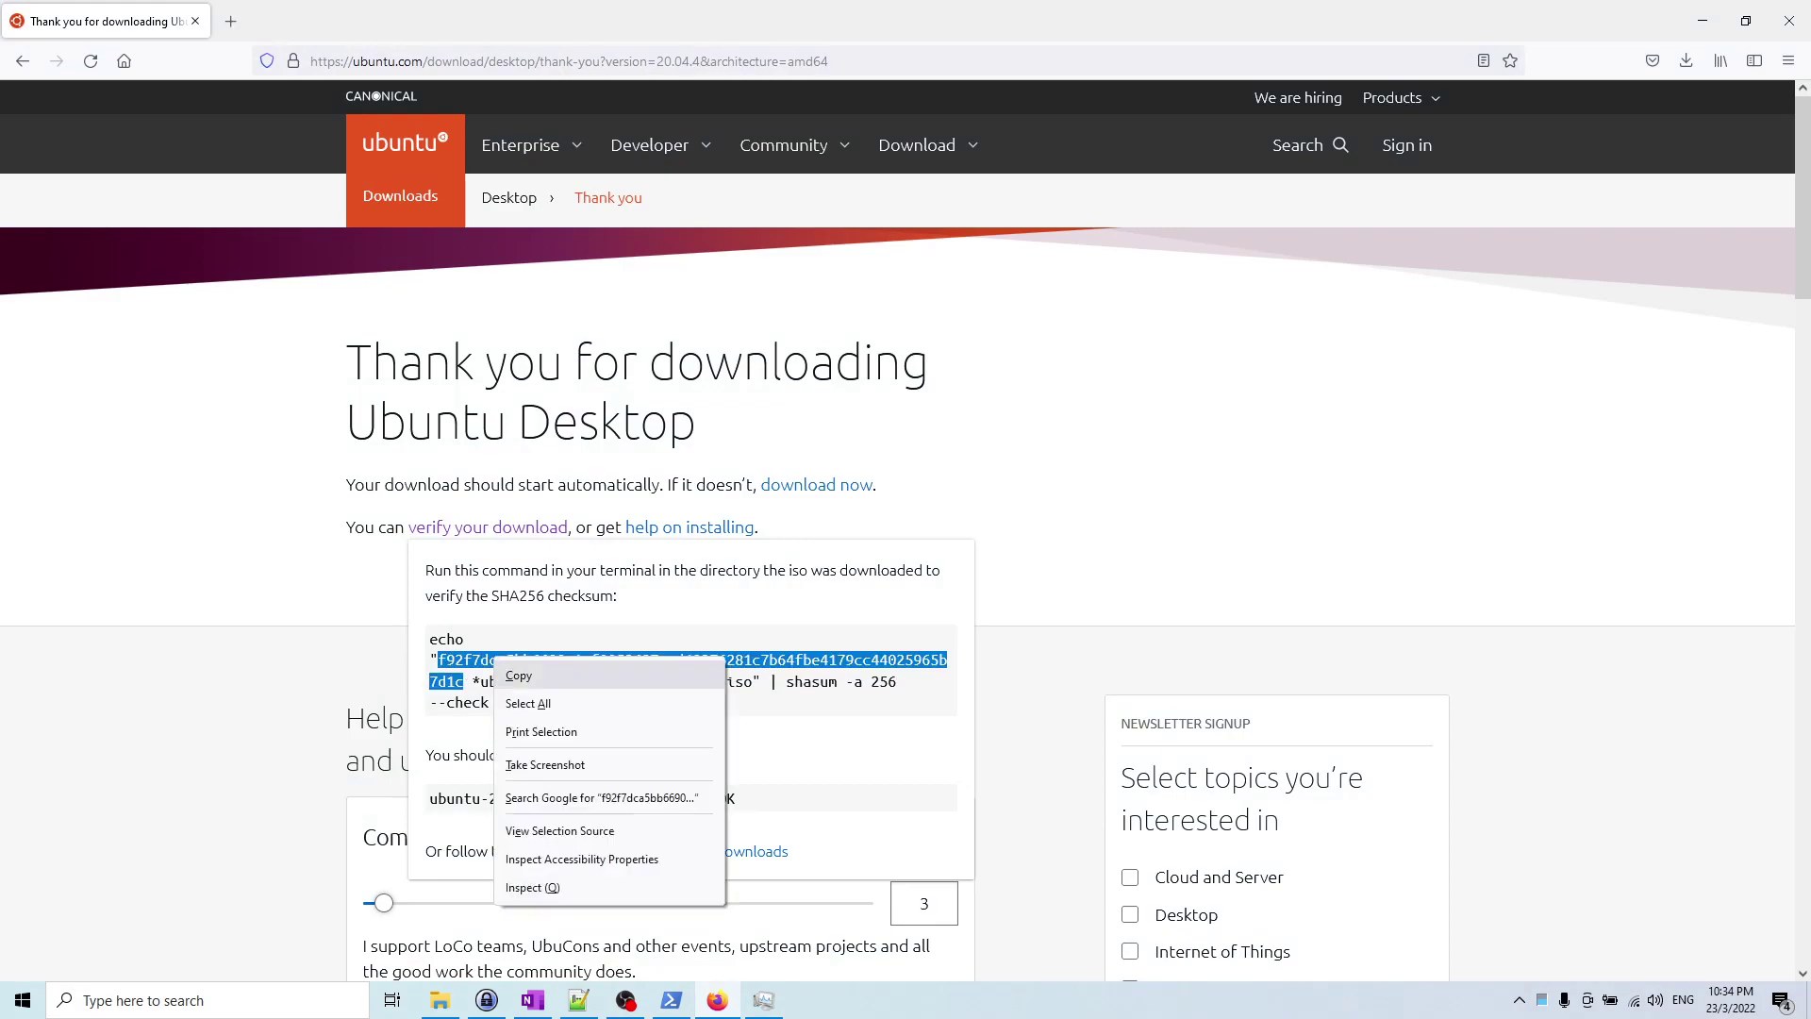
left_click(519, 676)
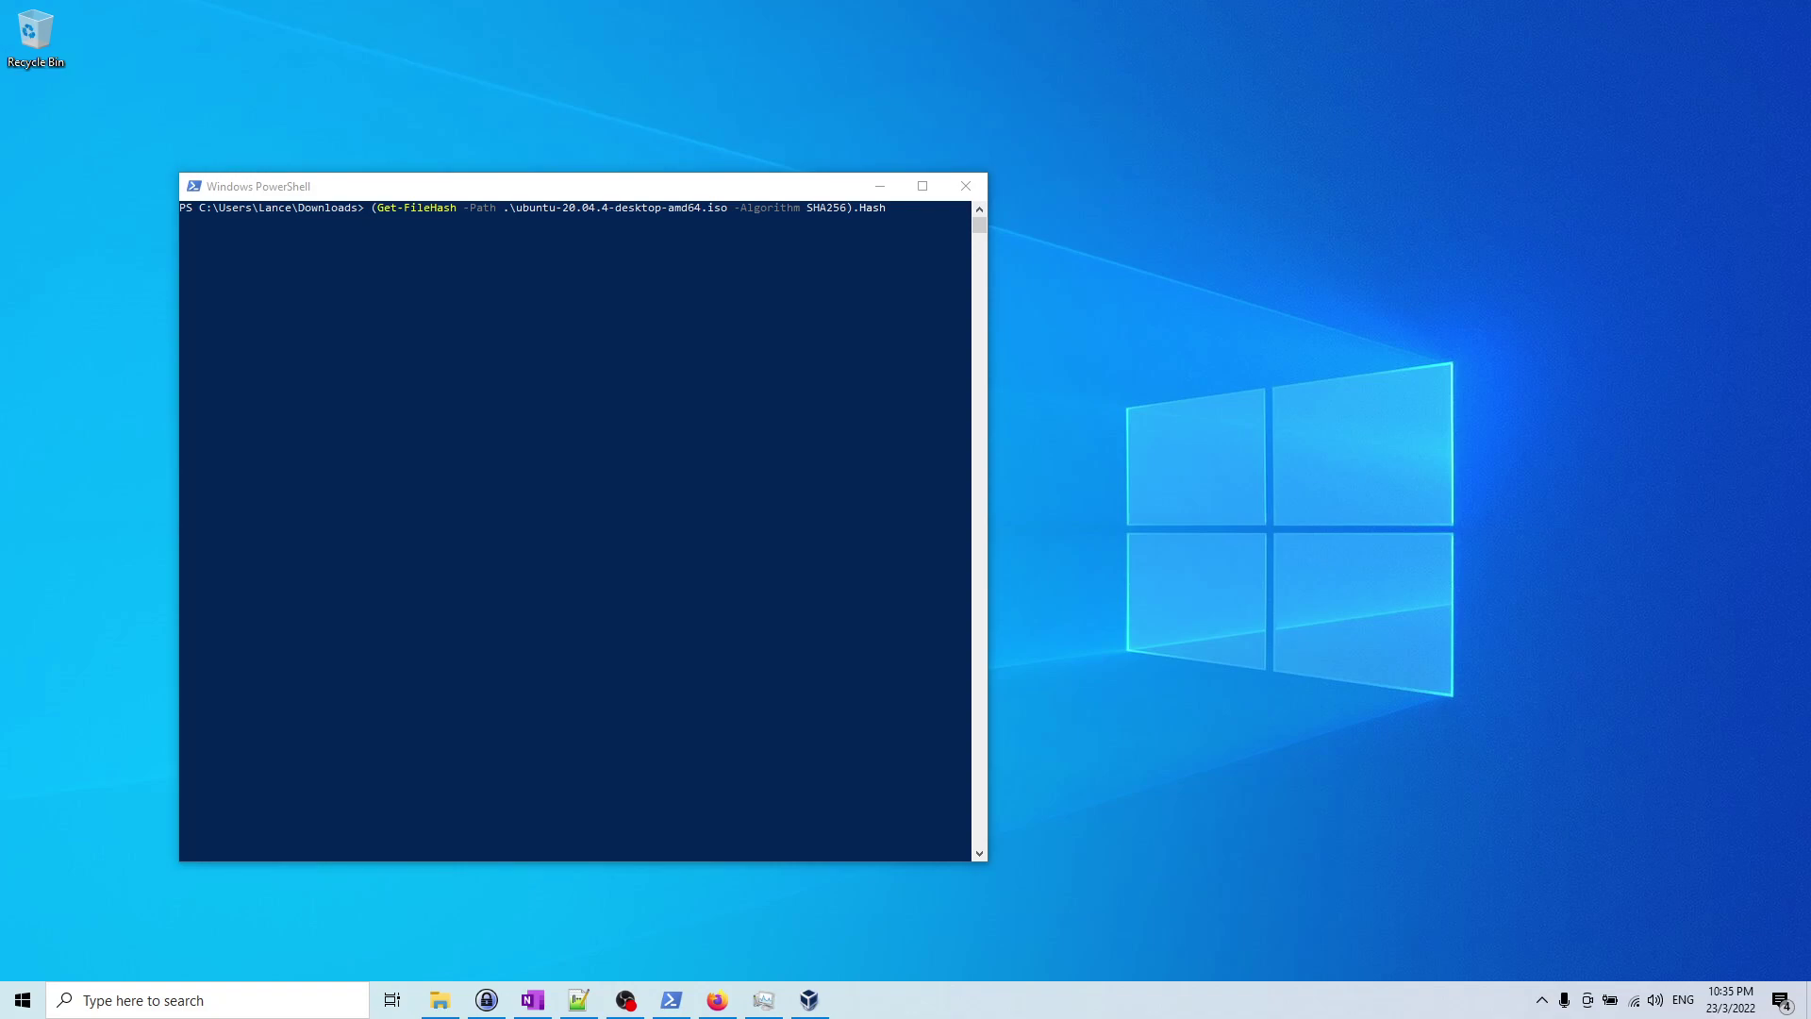
Step: Paste the expected SHA256 hash under the computed ISO hash and compare the two values
key("ctrl+v")
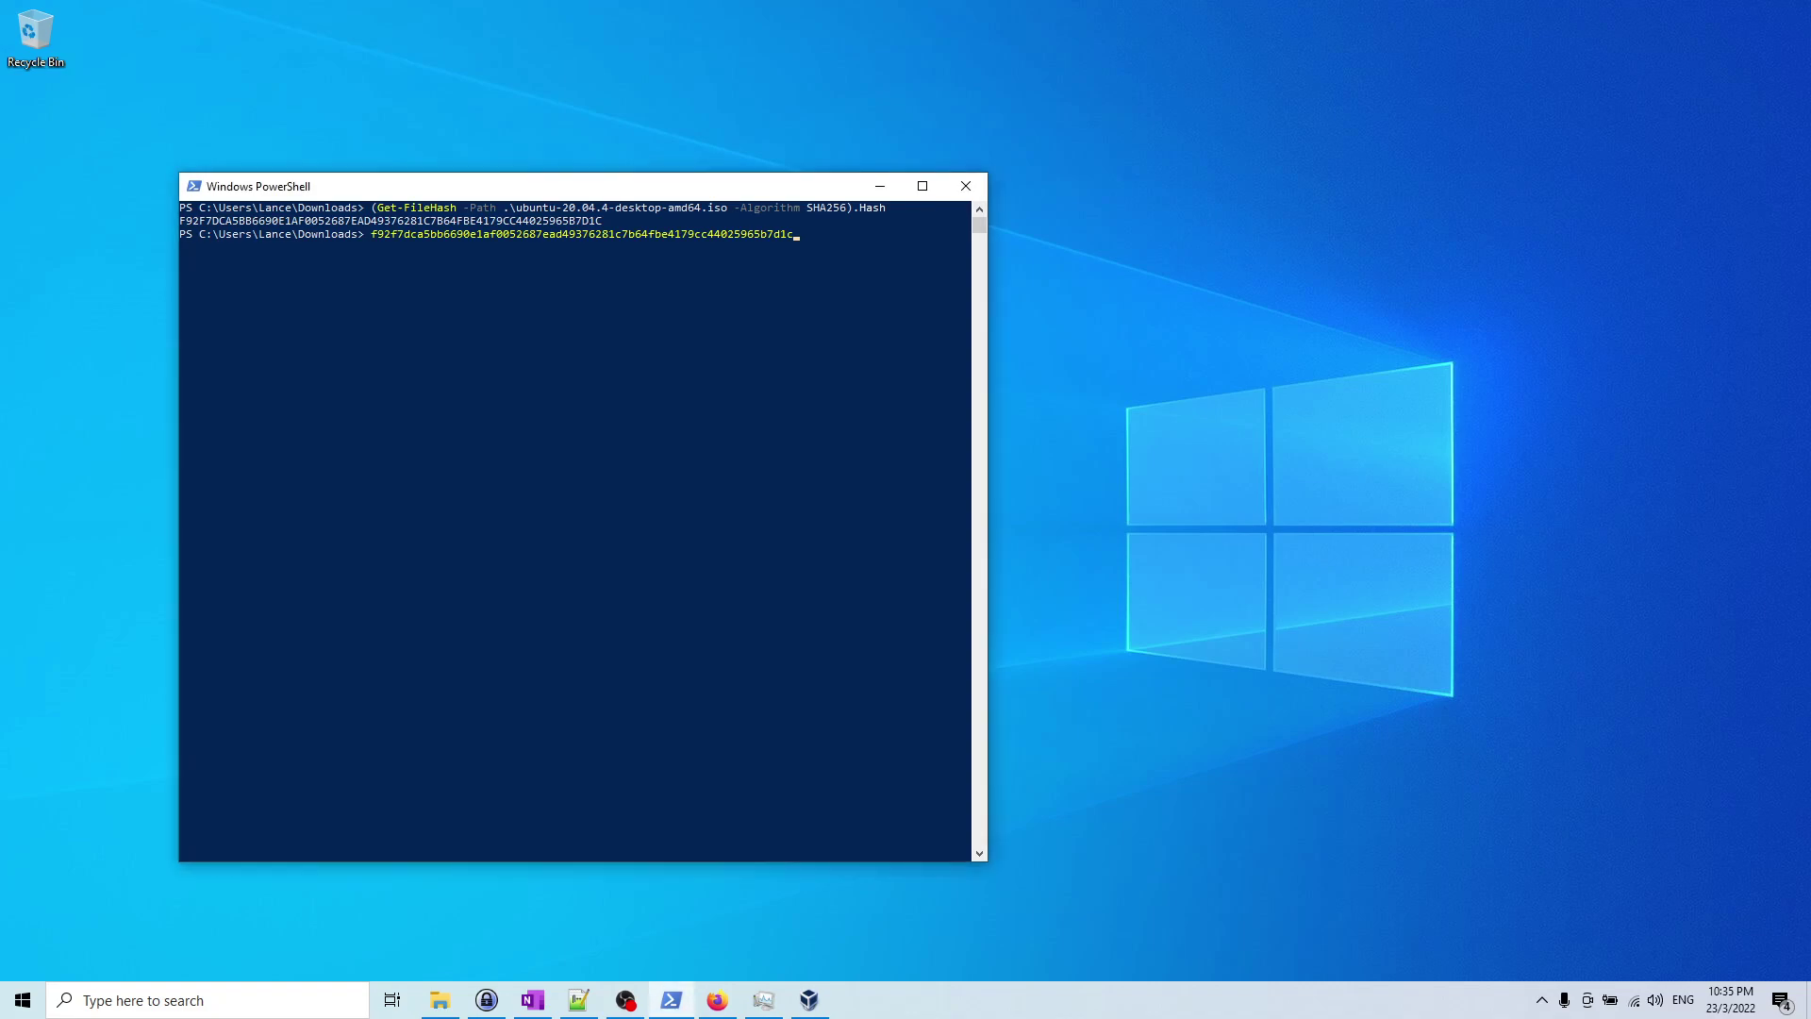
double_click(236, 220)
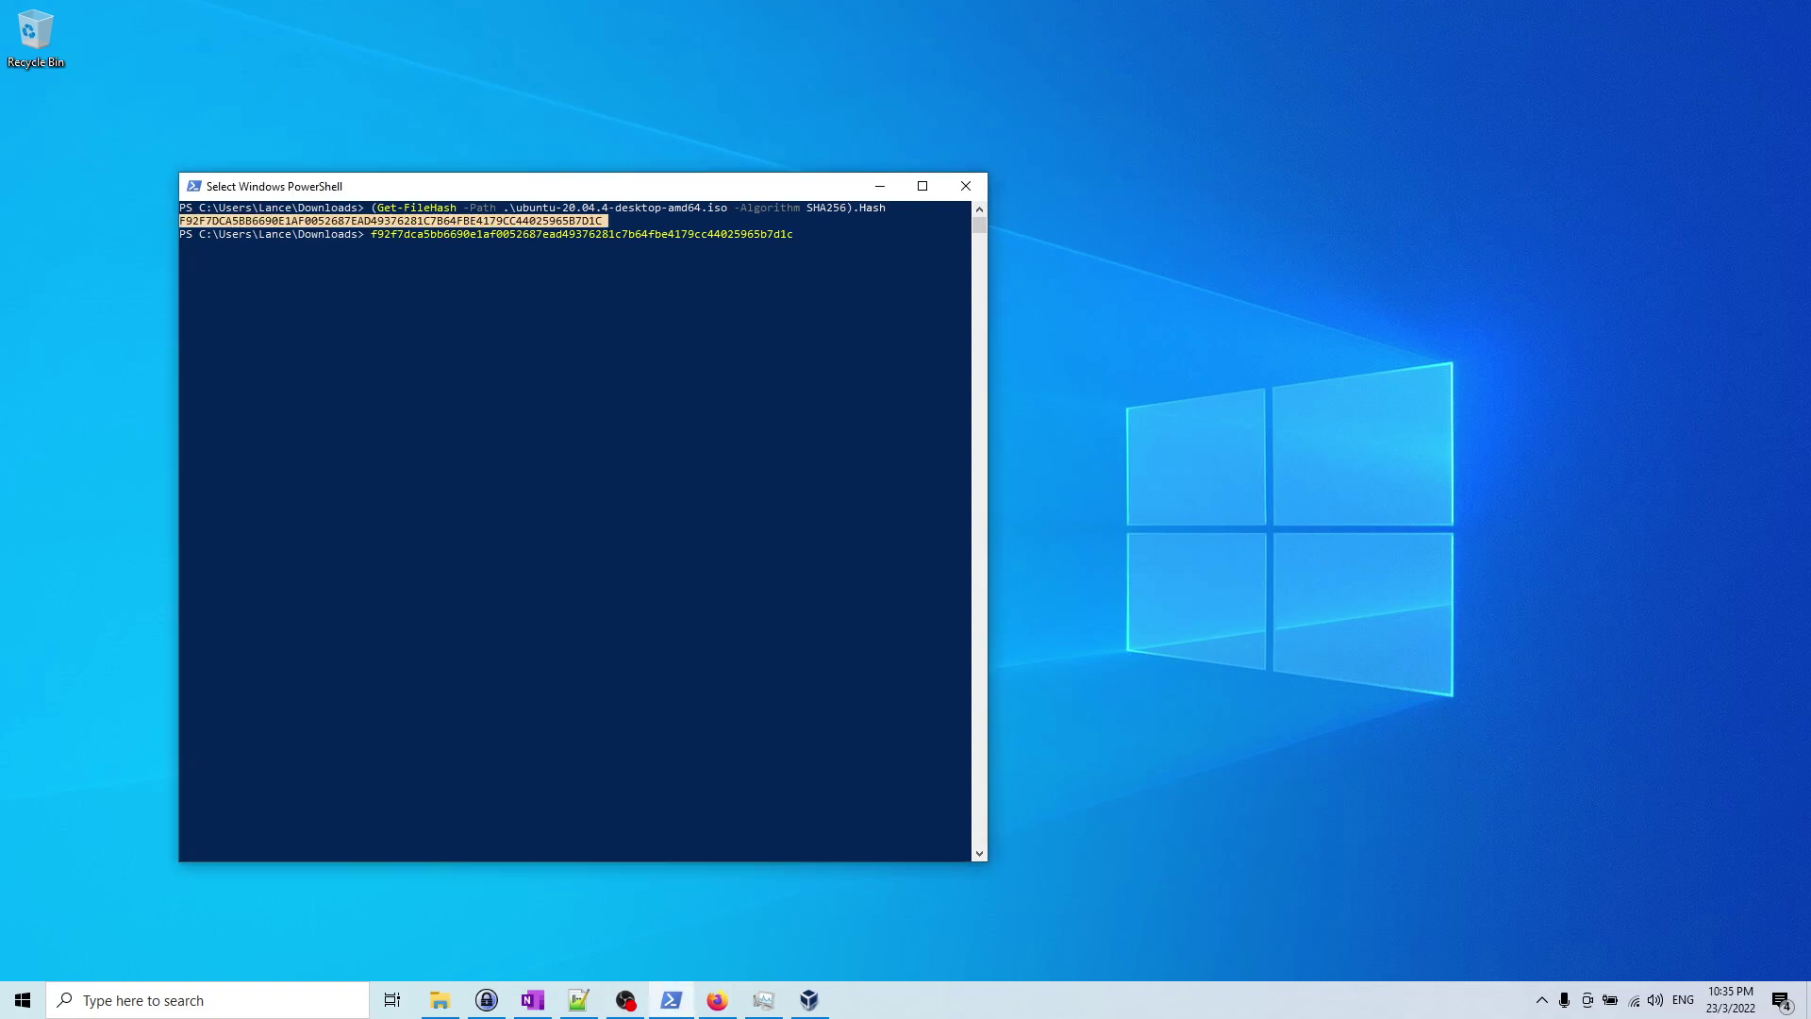
left_click(492, 220)
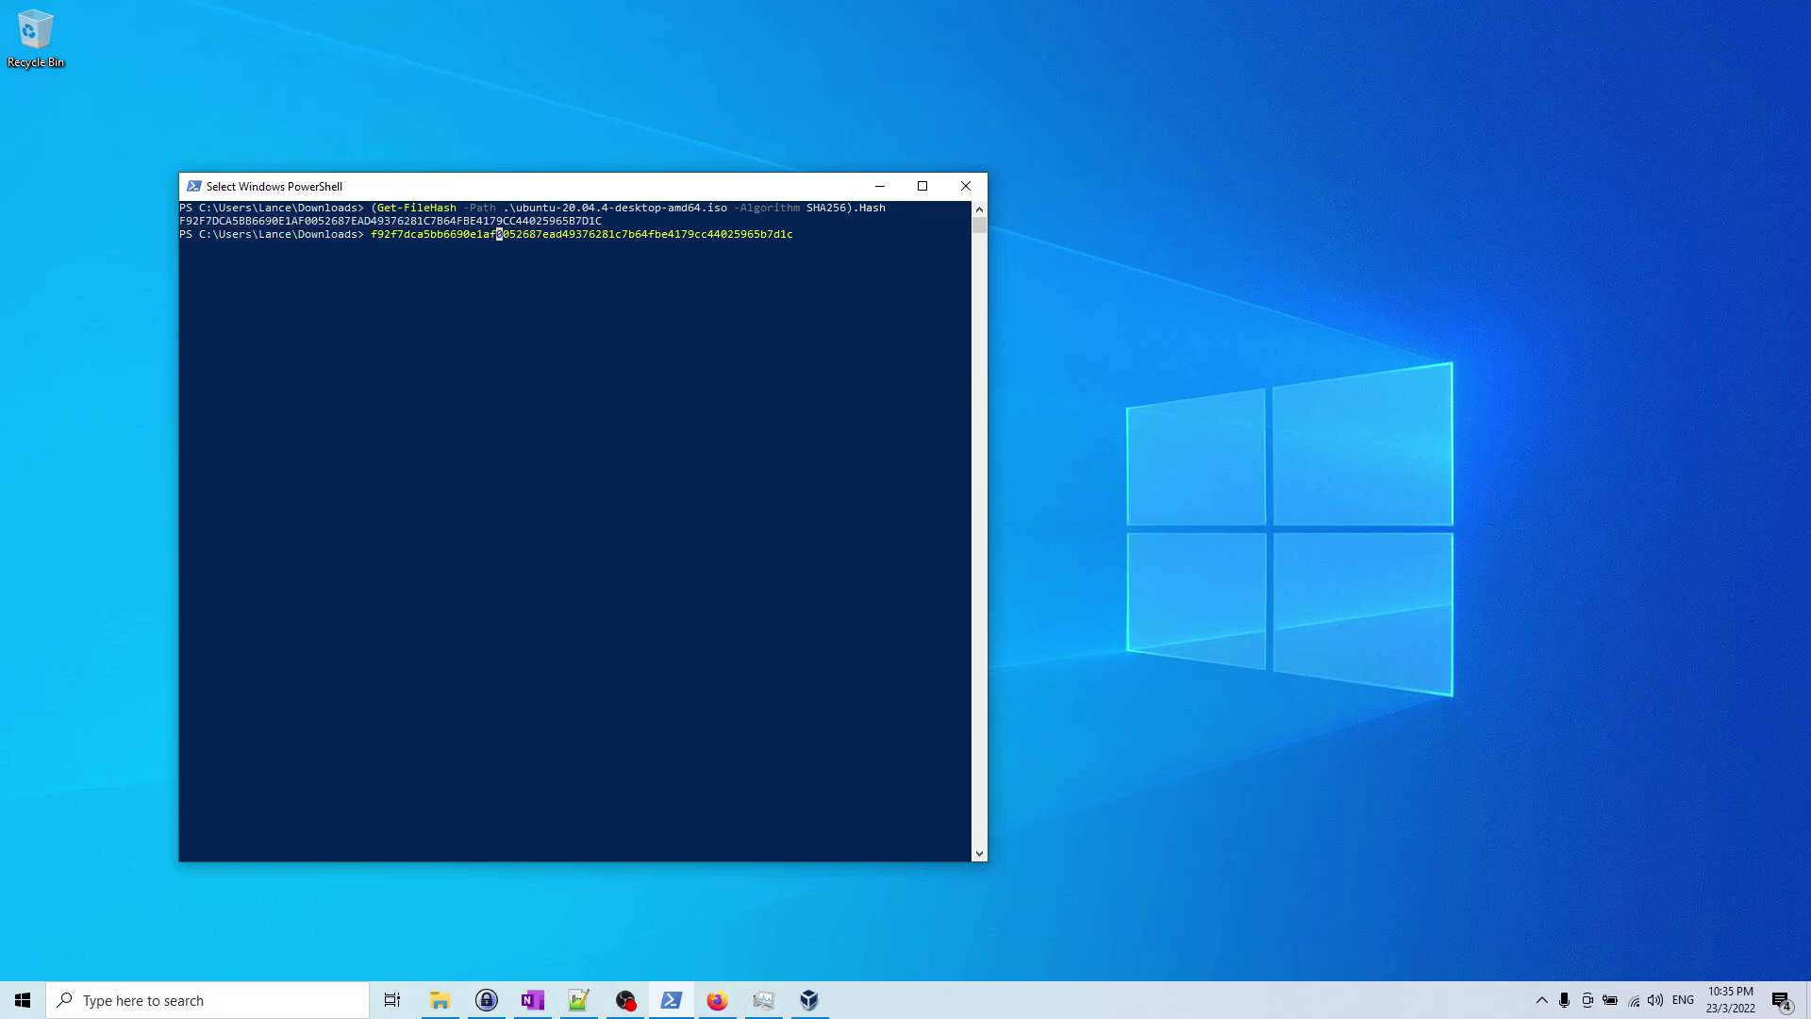
double_click(501, 234)
left_click(539, 484)
key("alt+Tab")
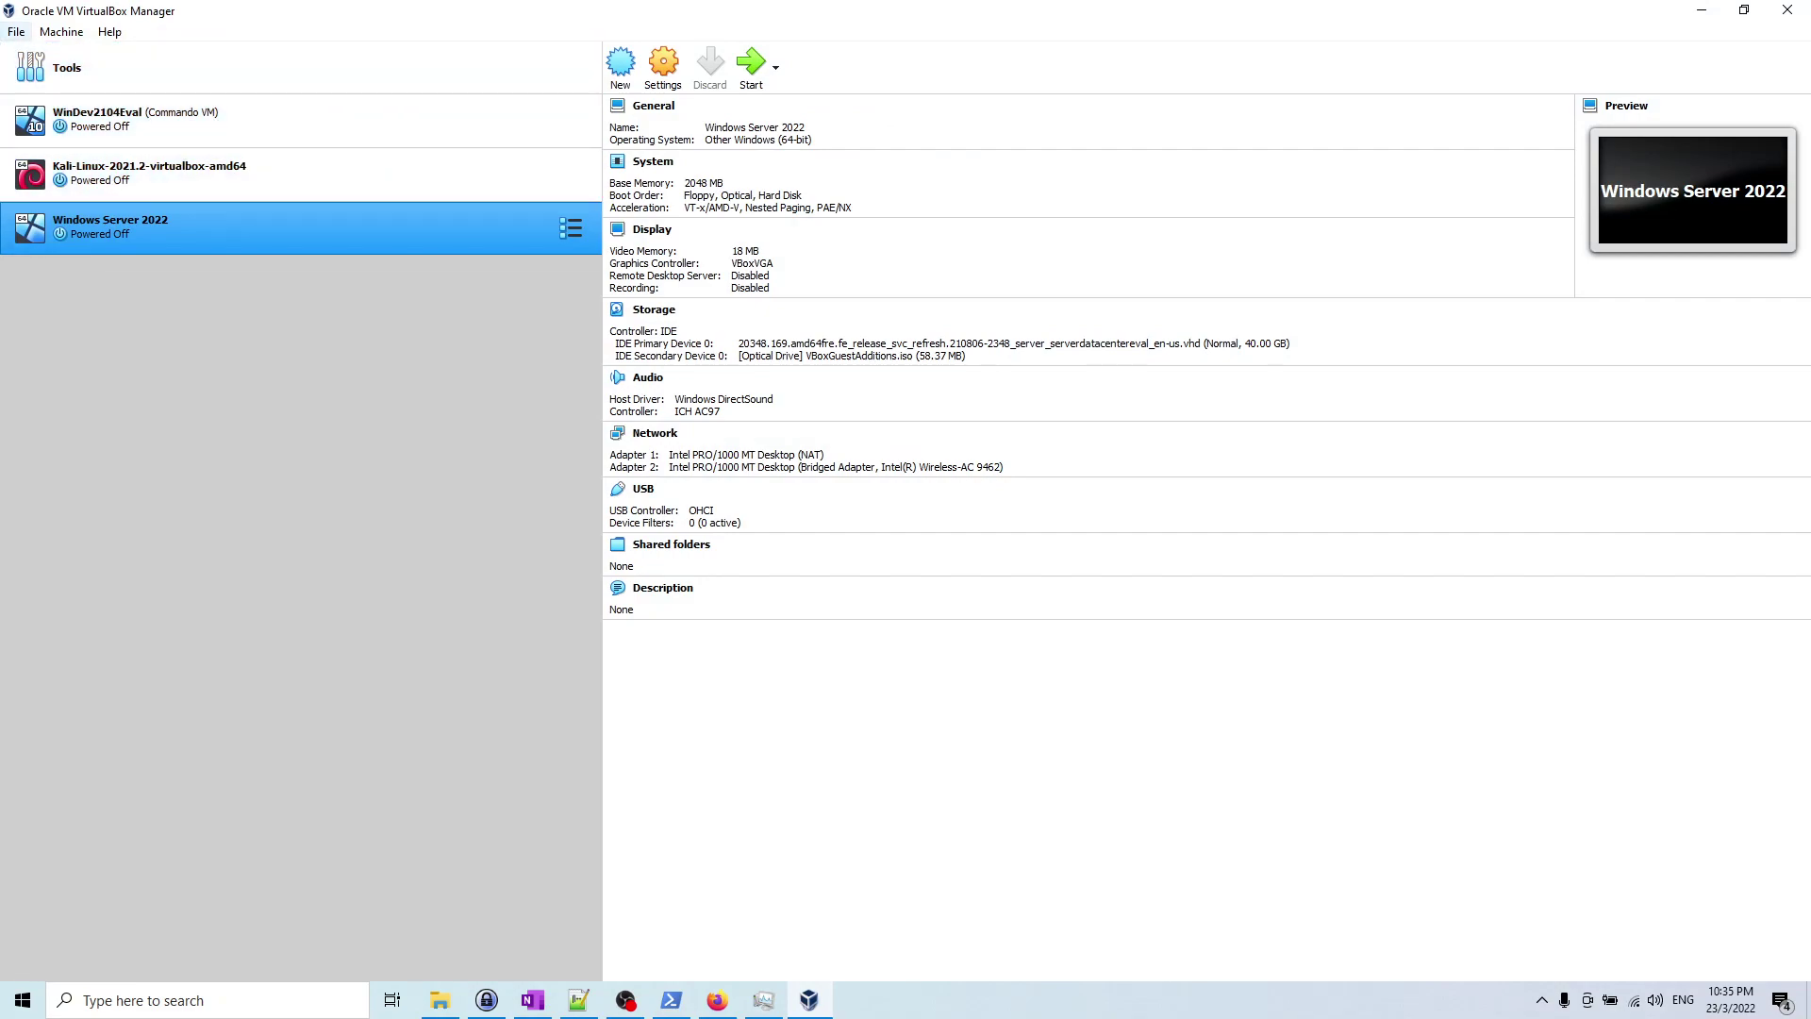
Step: Start a new VM named OSINT Original with Ubuntu (64-bit) as its OS version
key("alt+m")
key("Left")
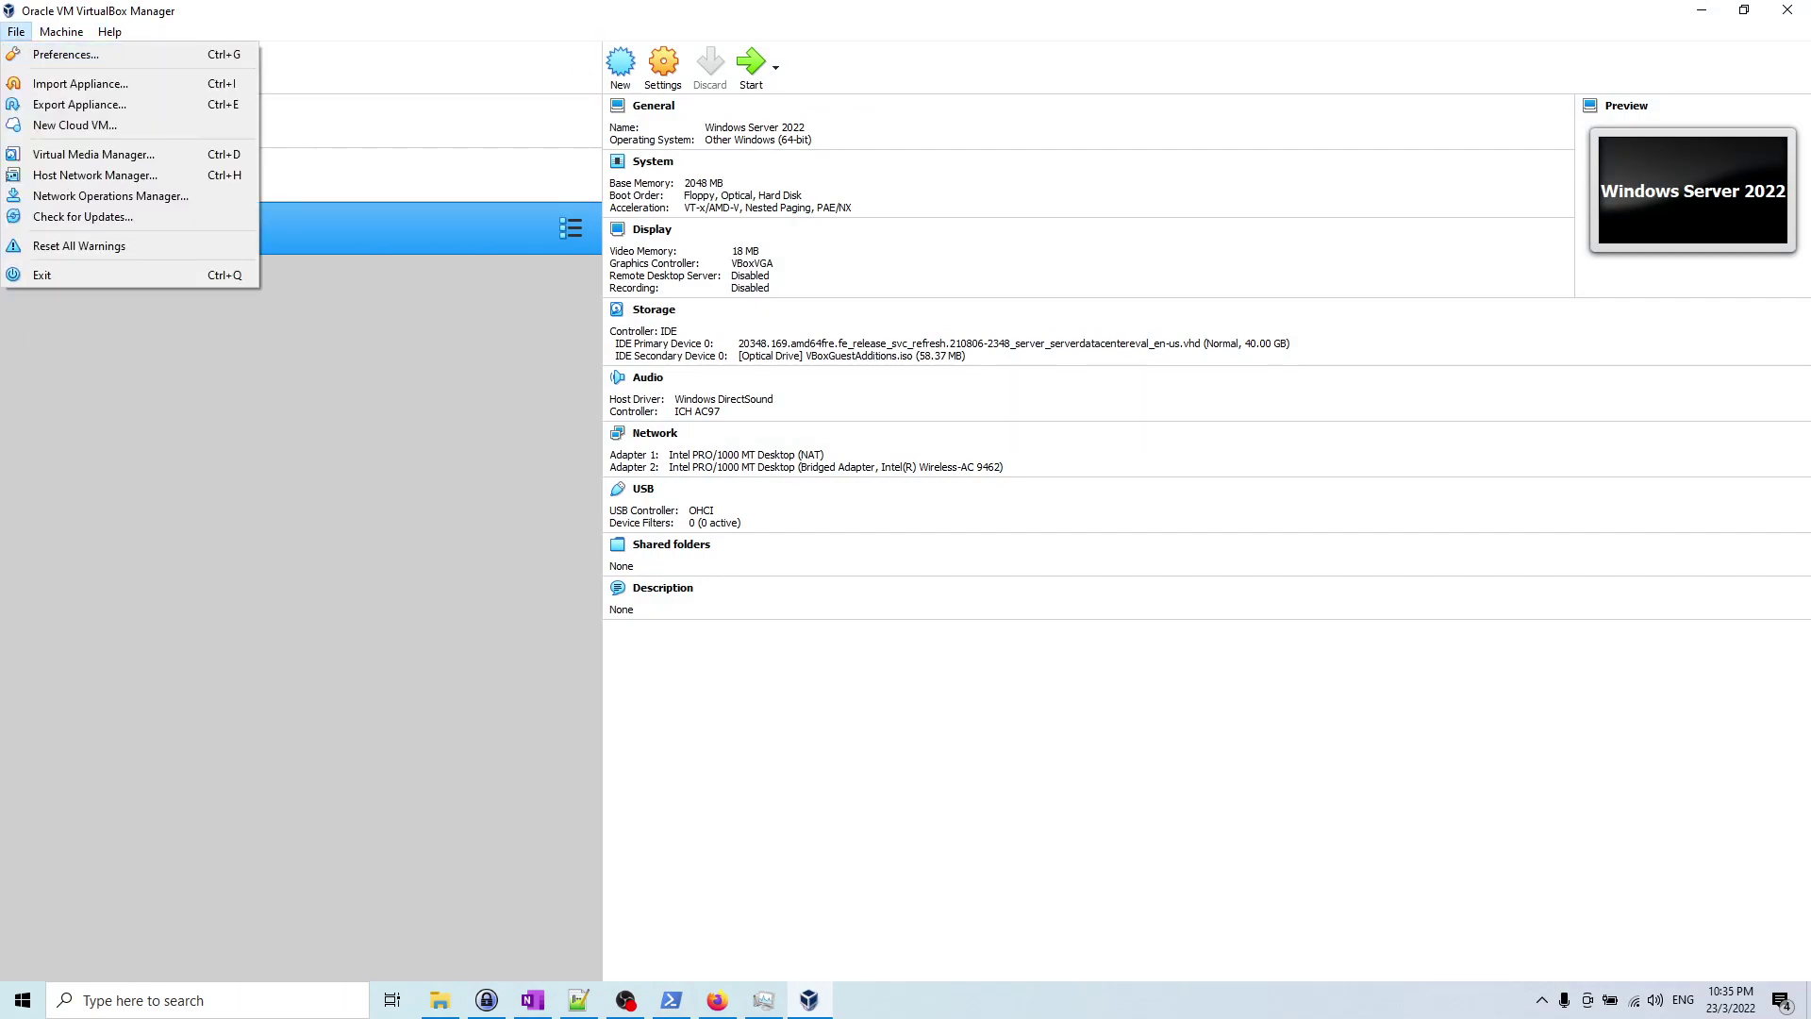
key("ctrl+n")
type("OSINT Original")
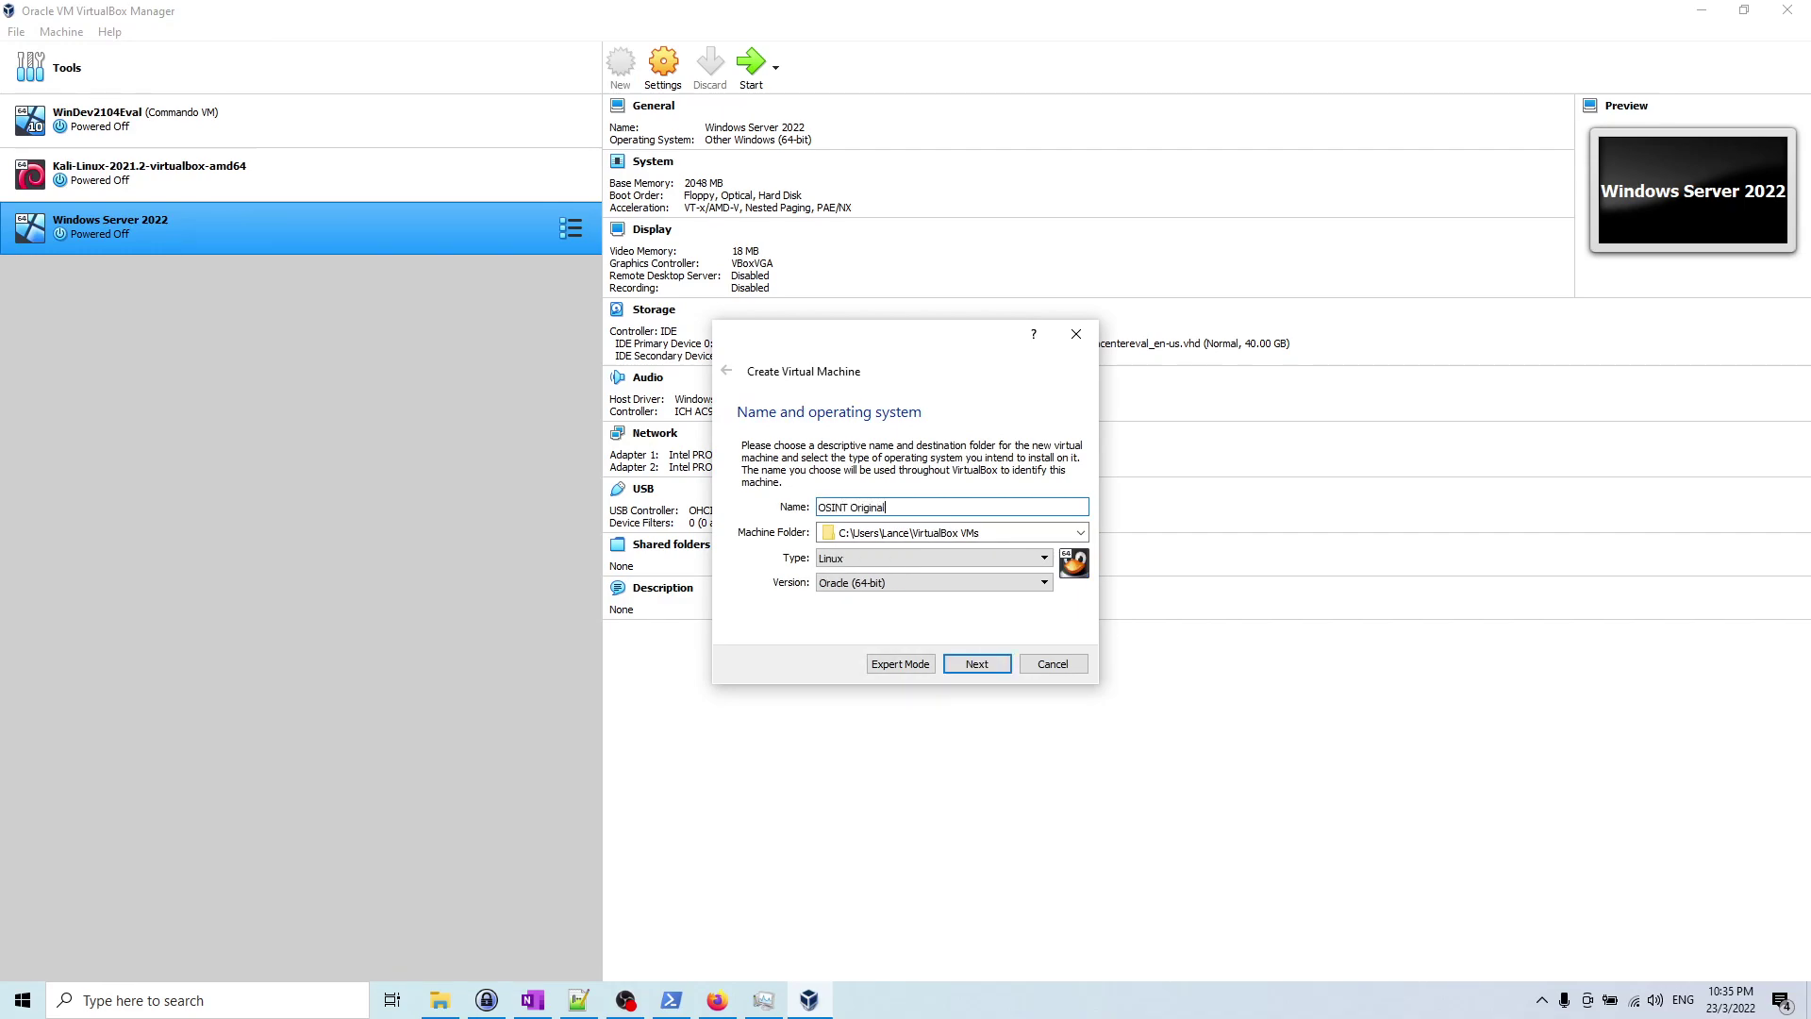
key("Tab")
key("Tab")
key("Tab")
key("alt+Down")
key("Up")
key("Up")
key("Up")
key("Down")
key("Down")
key("Down")
key("Down")
key("Down")
key("Down")
key("Down")
key("Down")
key("Down")
key("Down")
key("Down")
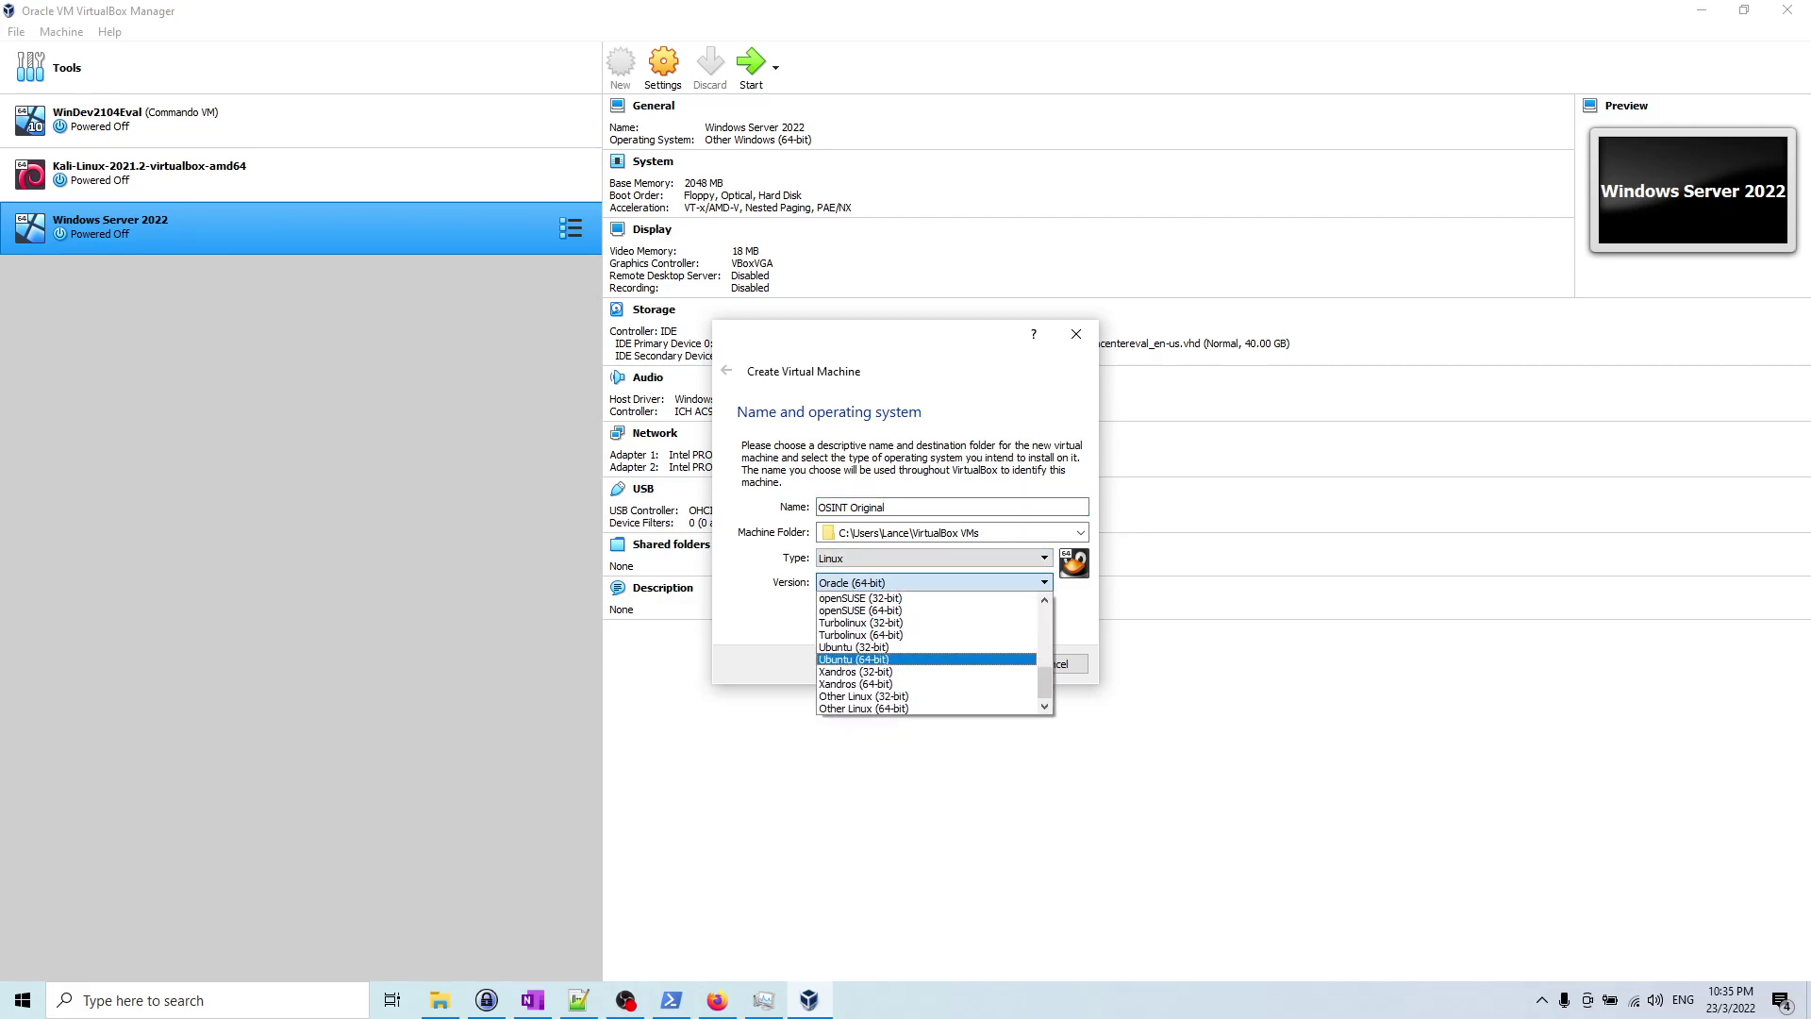
key("Return")
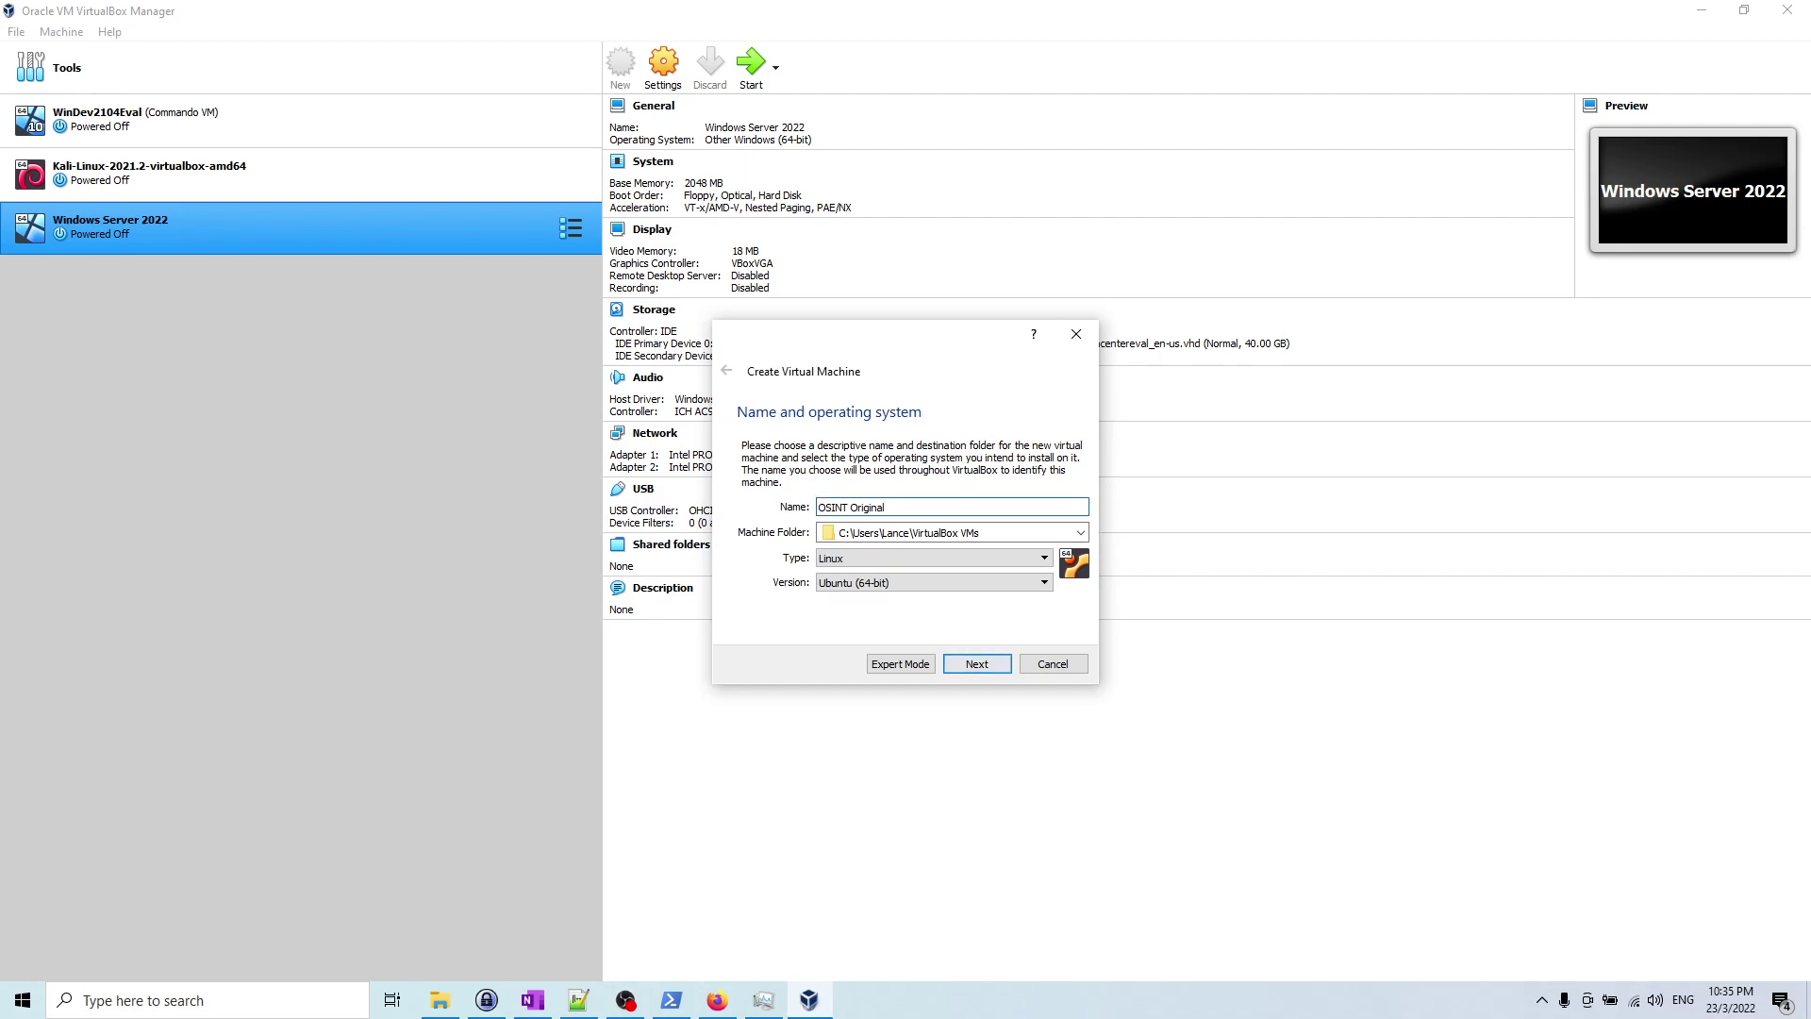
Step: Give the VM 4096 MB of memory
key("Return")
key("Tab")
type("4096")
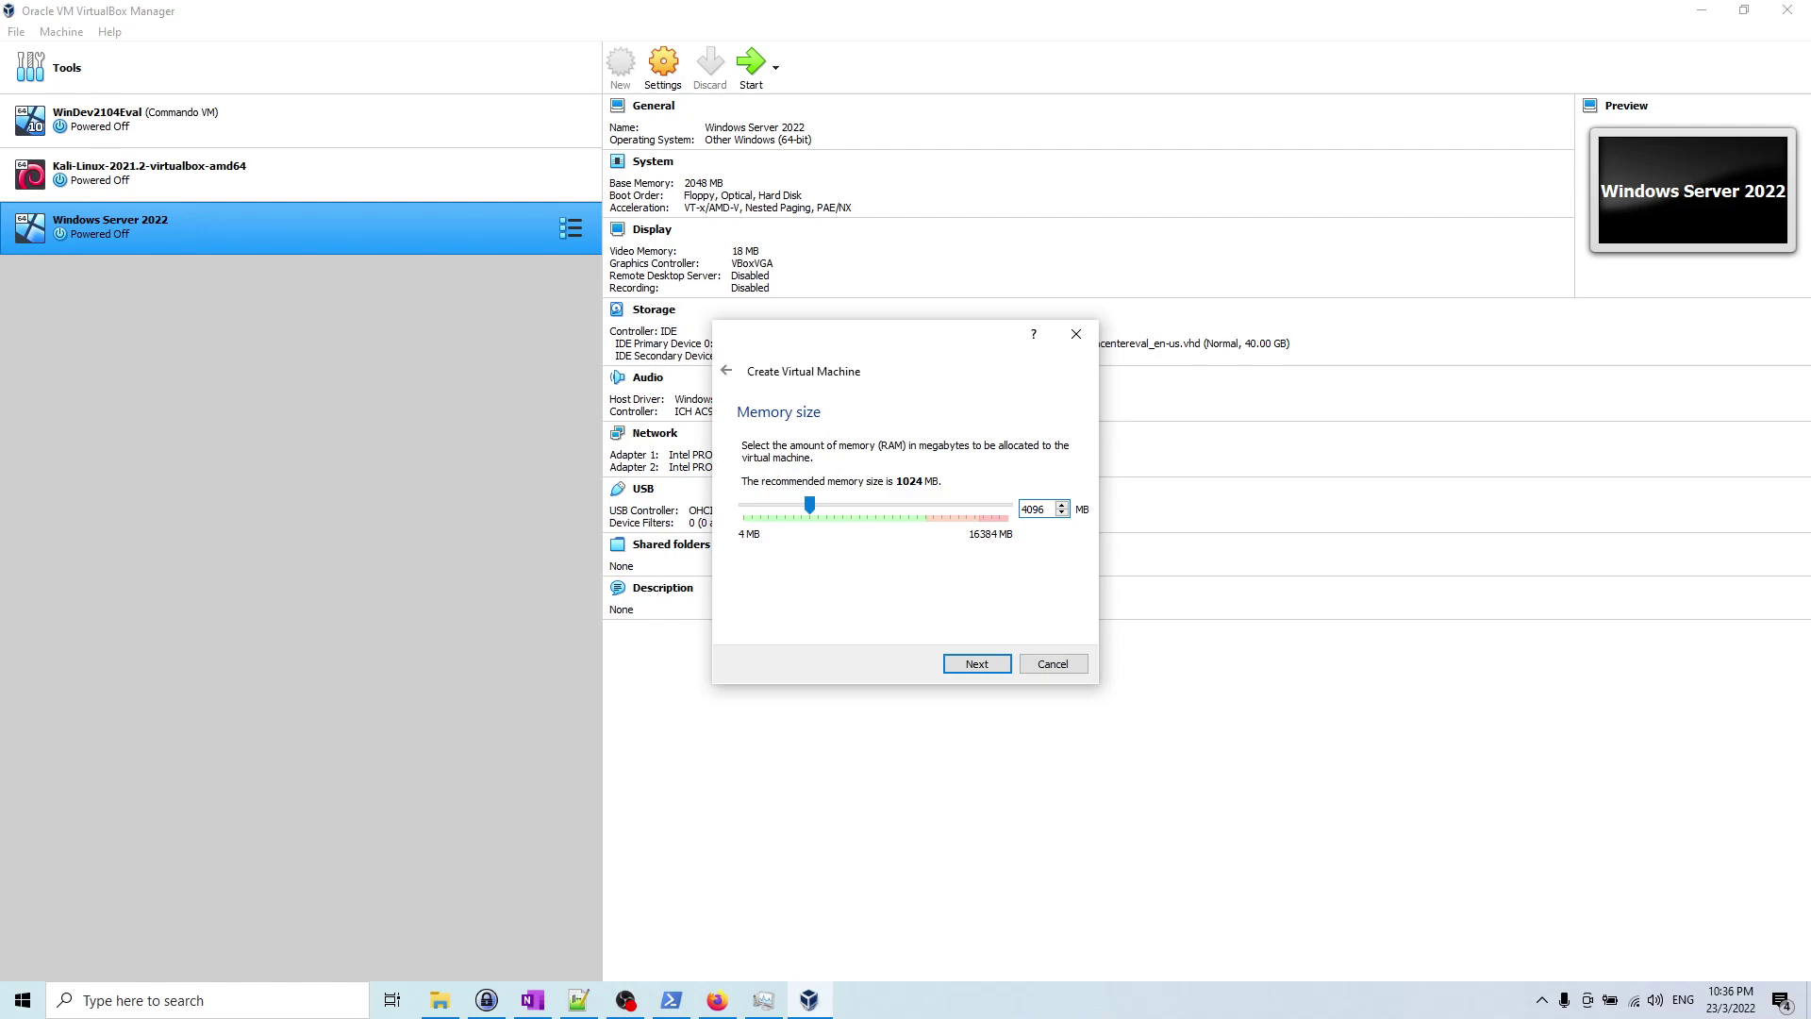
key("Return")
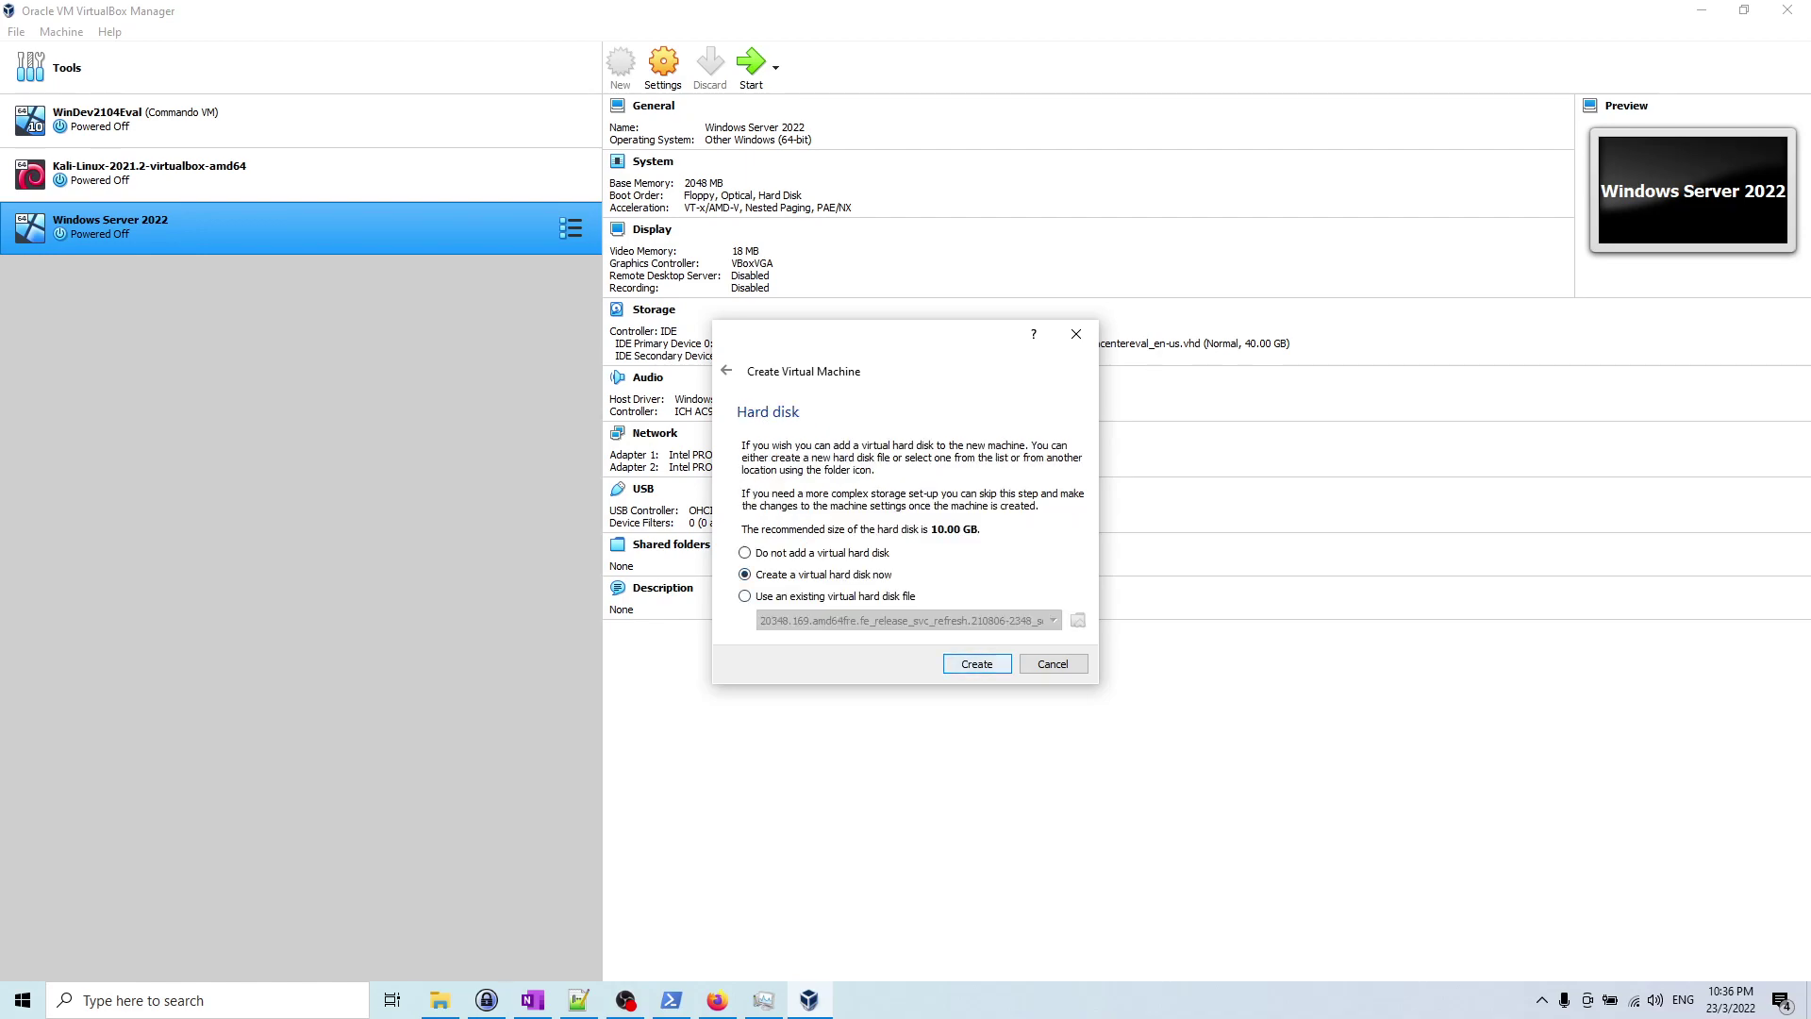
Step: Create a new 40 GB dynamically allocated VDI hard disk for the VM
key("Return")
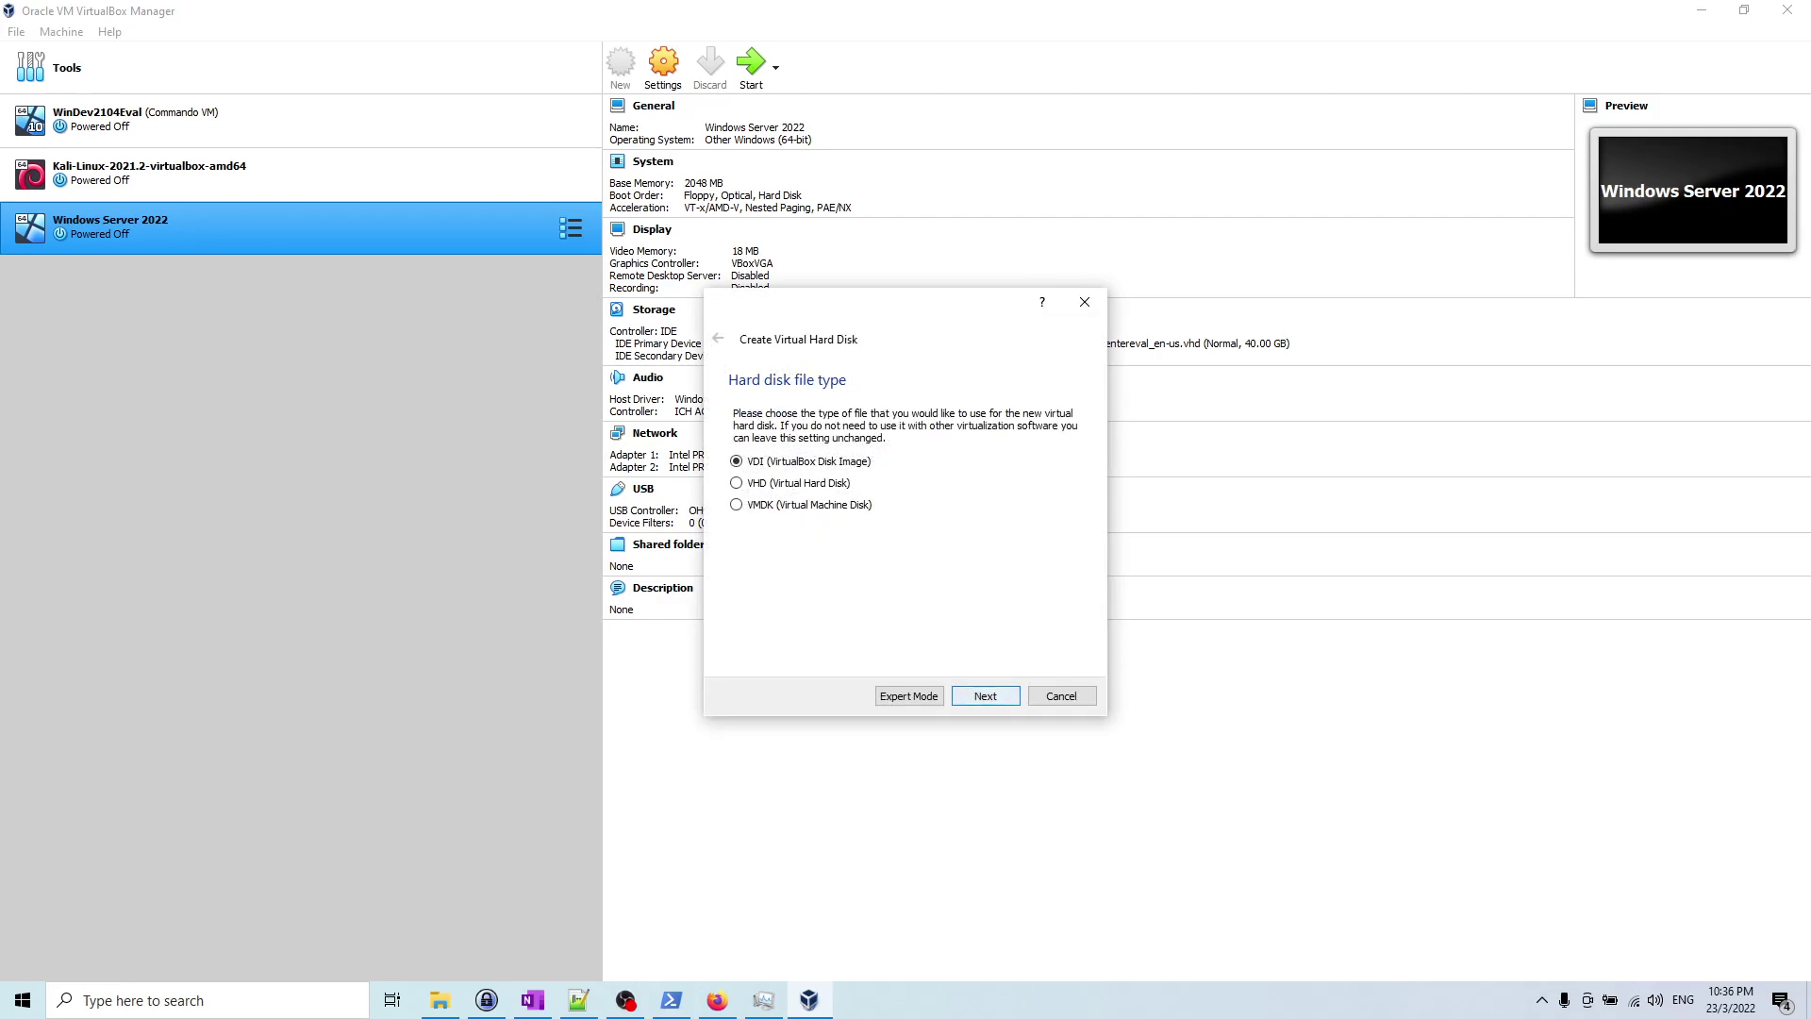
key("Return")
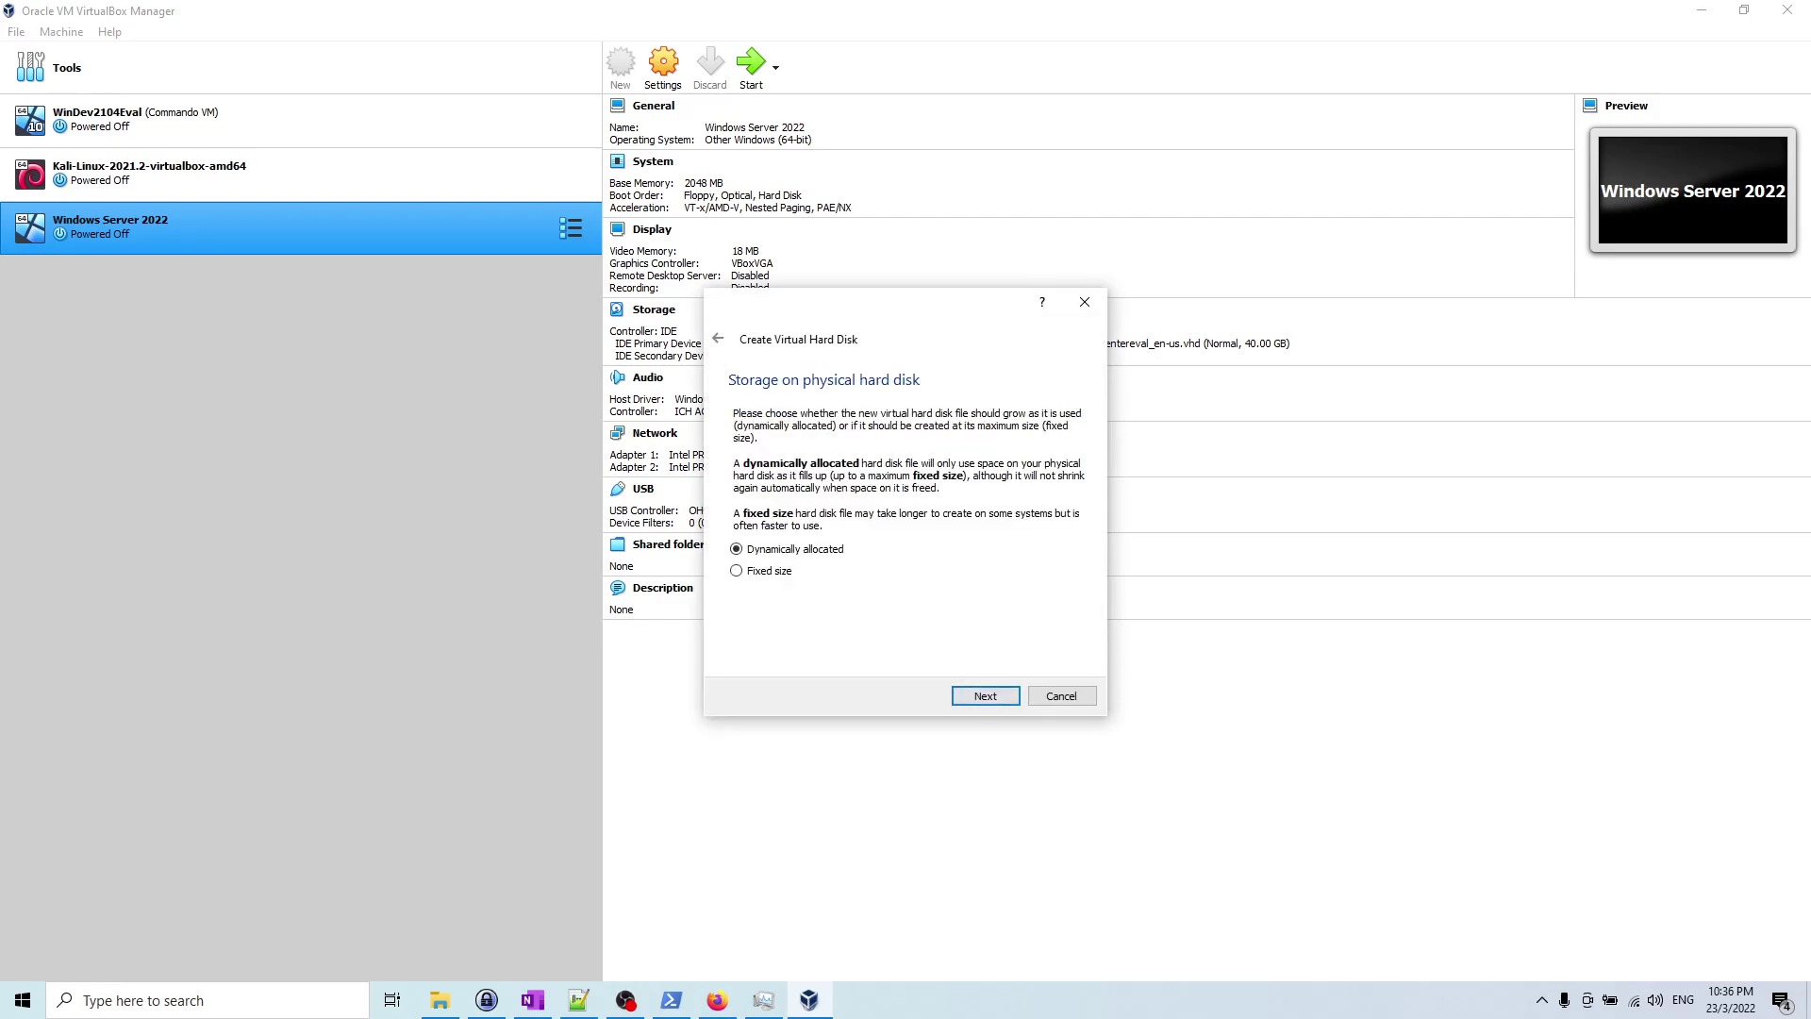
key("Return")
key("Tab")
key("Tab")
key("Tab")
key("Home")
key("Right")
key("Delete")
key("BackSpace")
type("40")
key("Return")
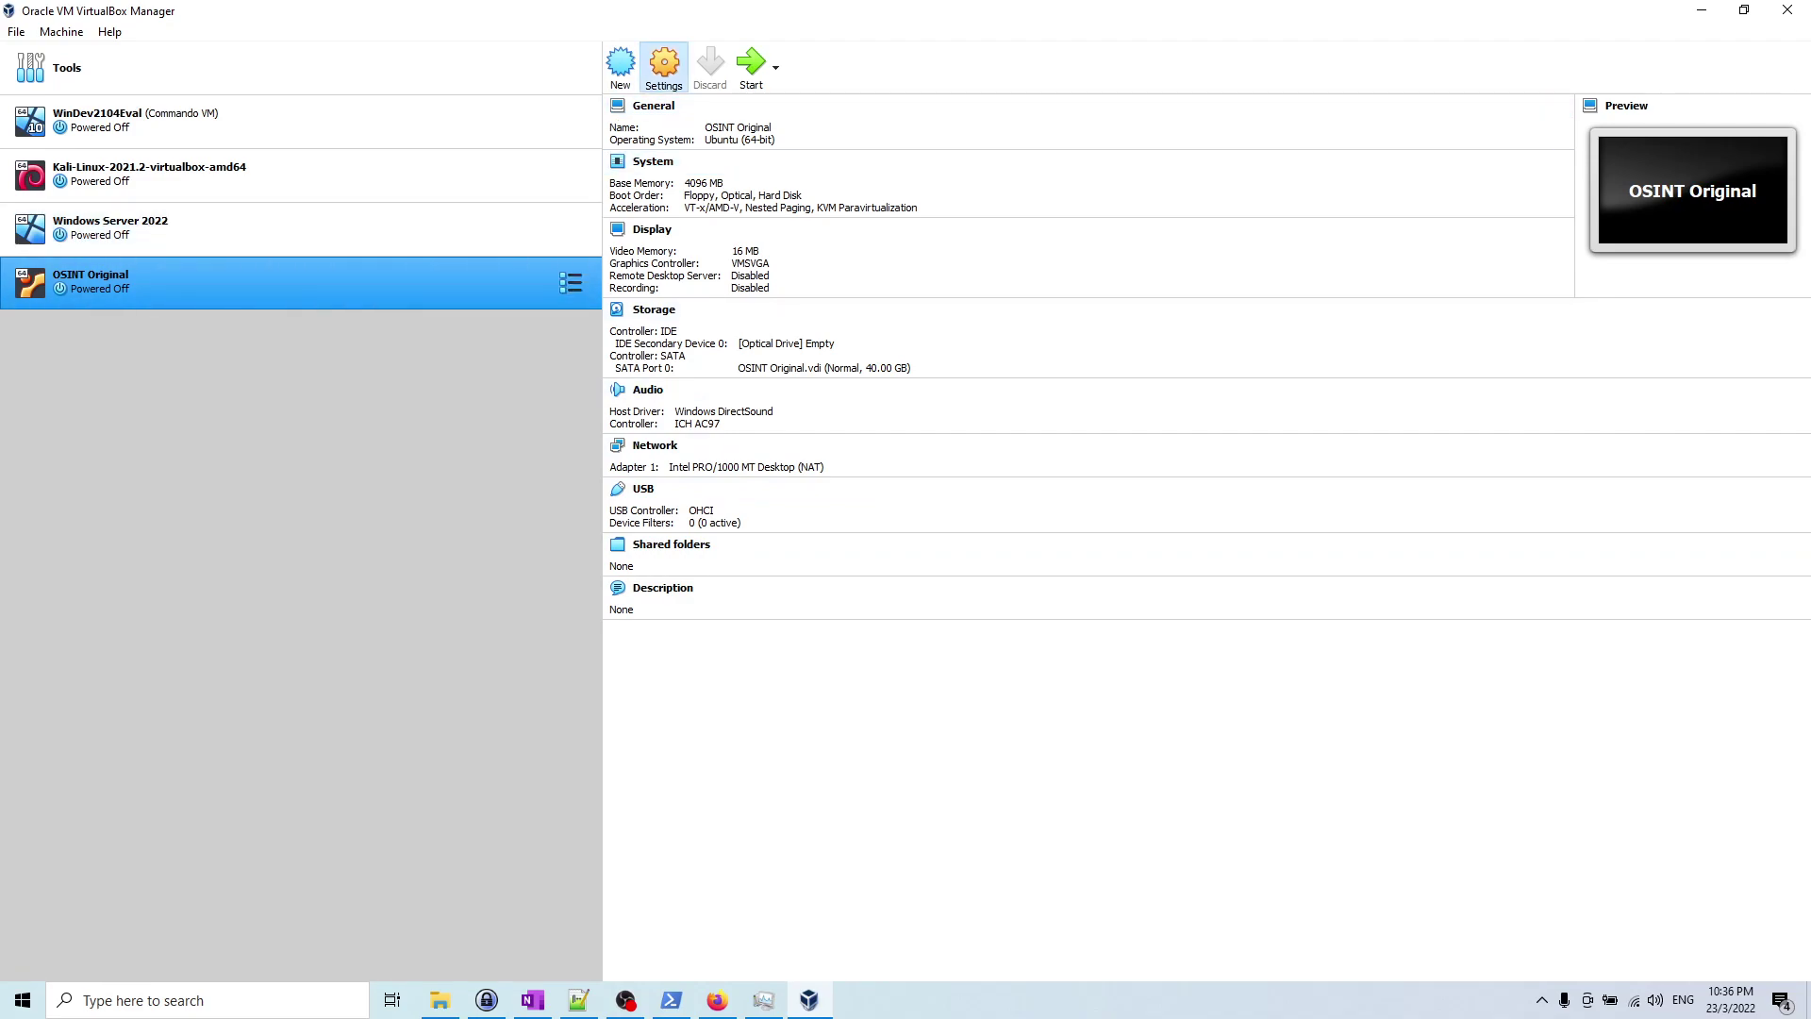
Step: In OSINT Original's Storage settings, select the empty optical drive and choose a disk file
left_click(664, 64)
left_click(663, 382)
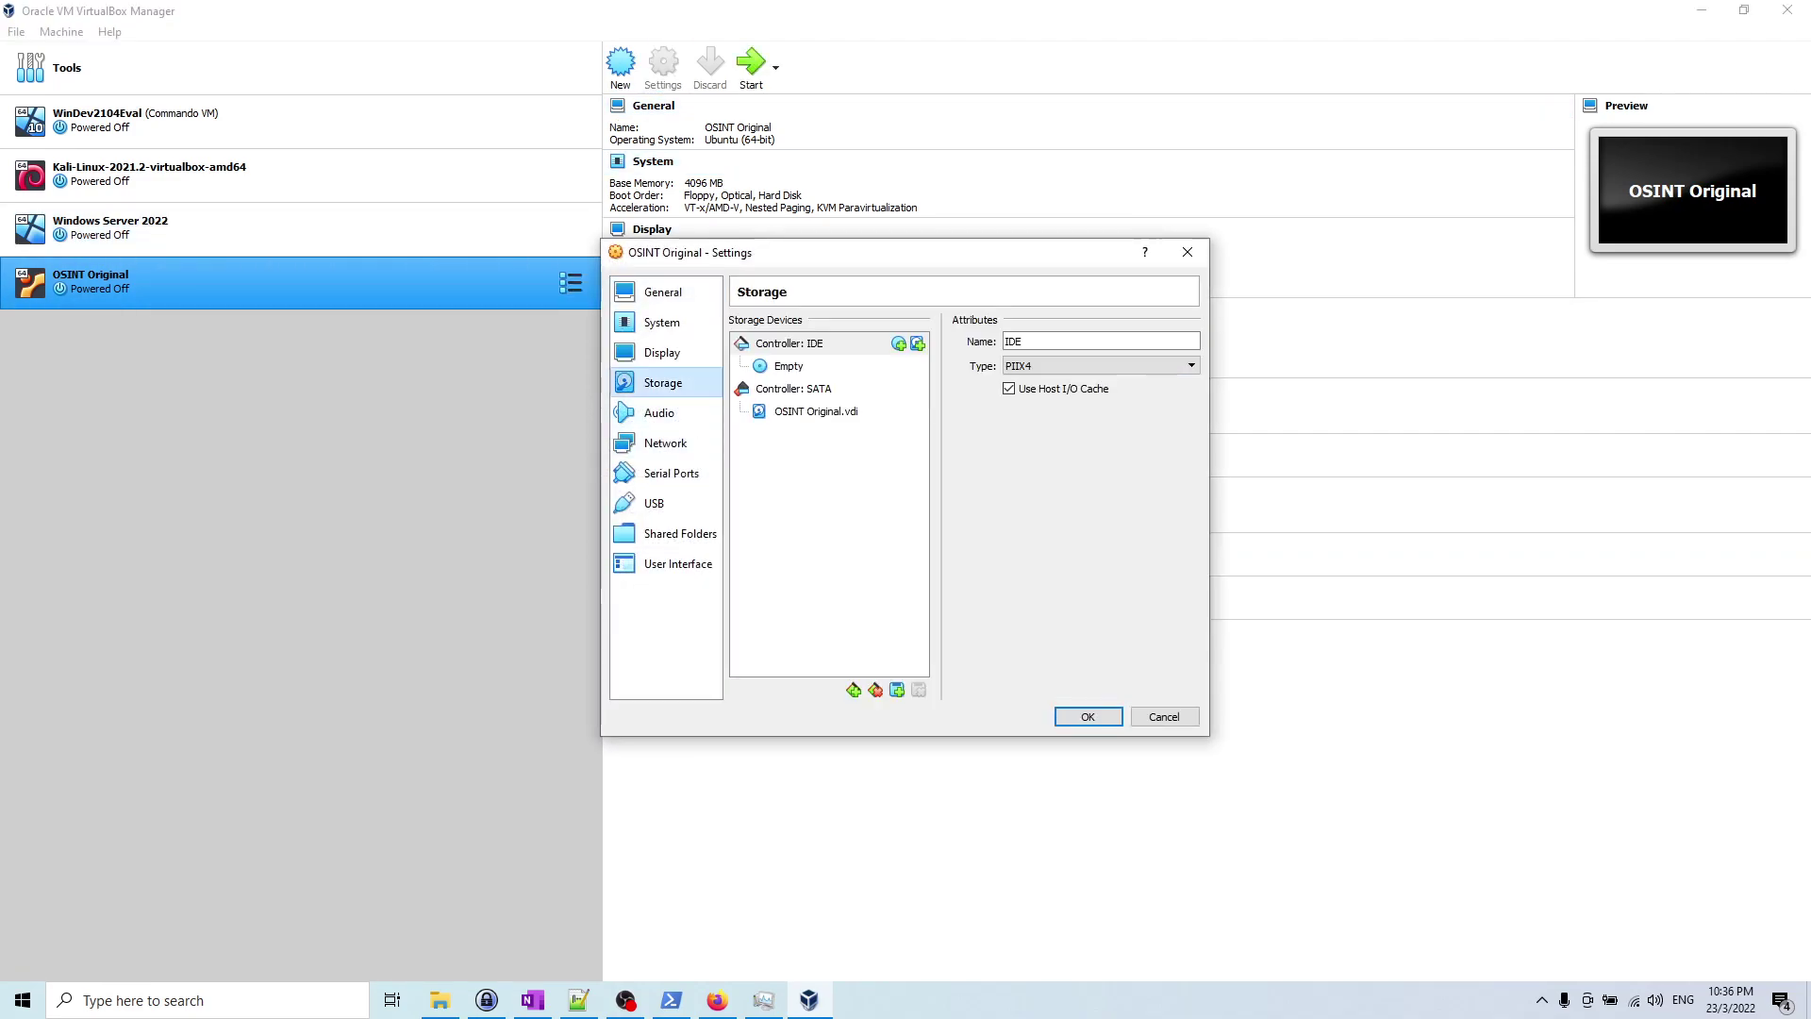
left_click(789, 366)
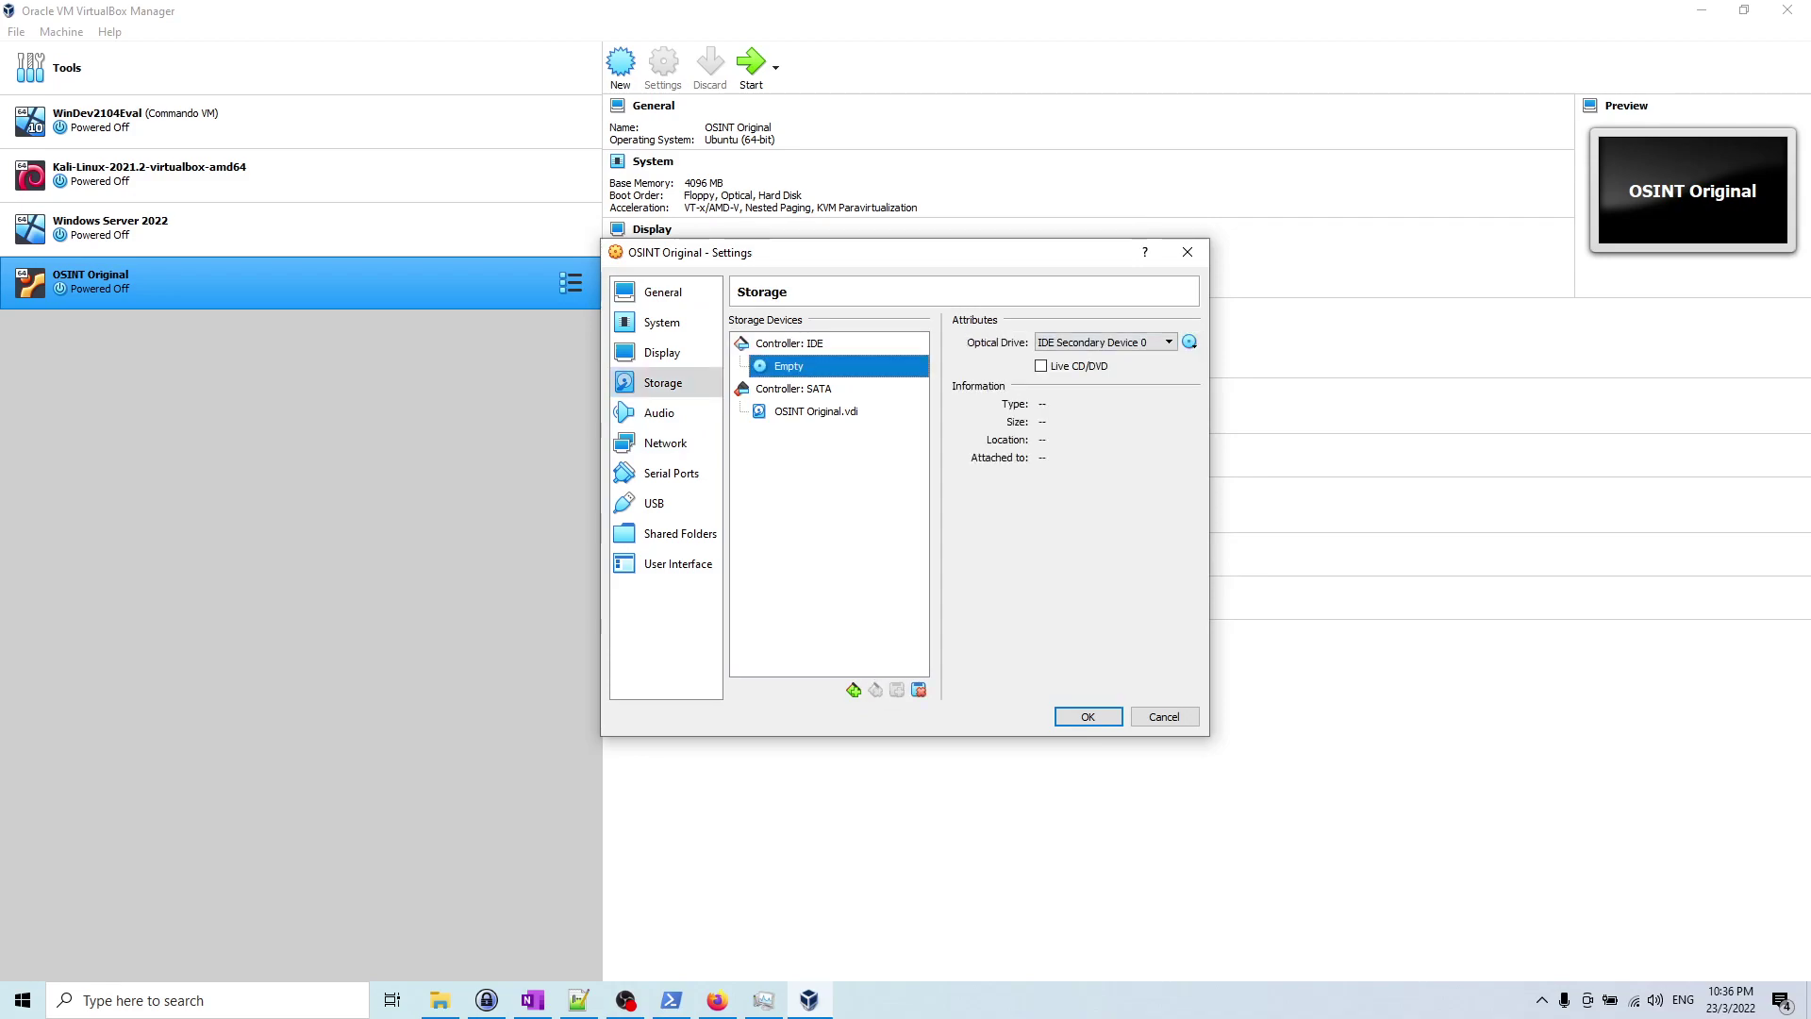
left_click(1190, 341)
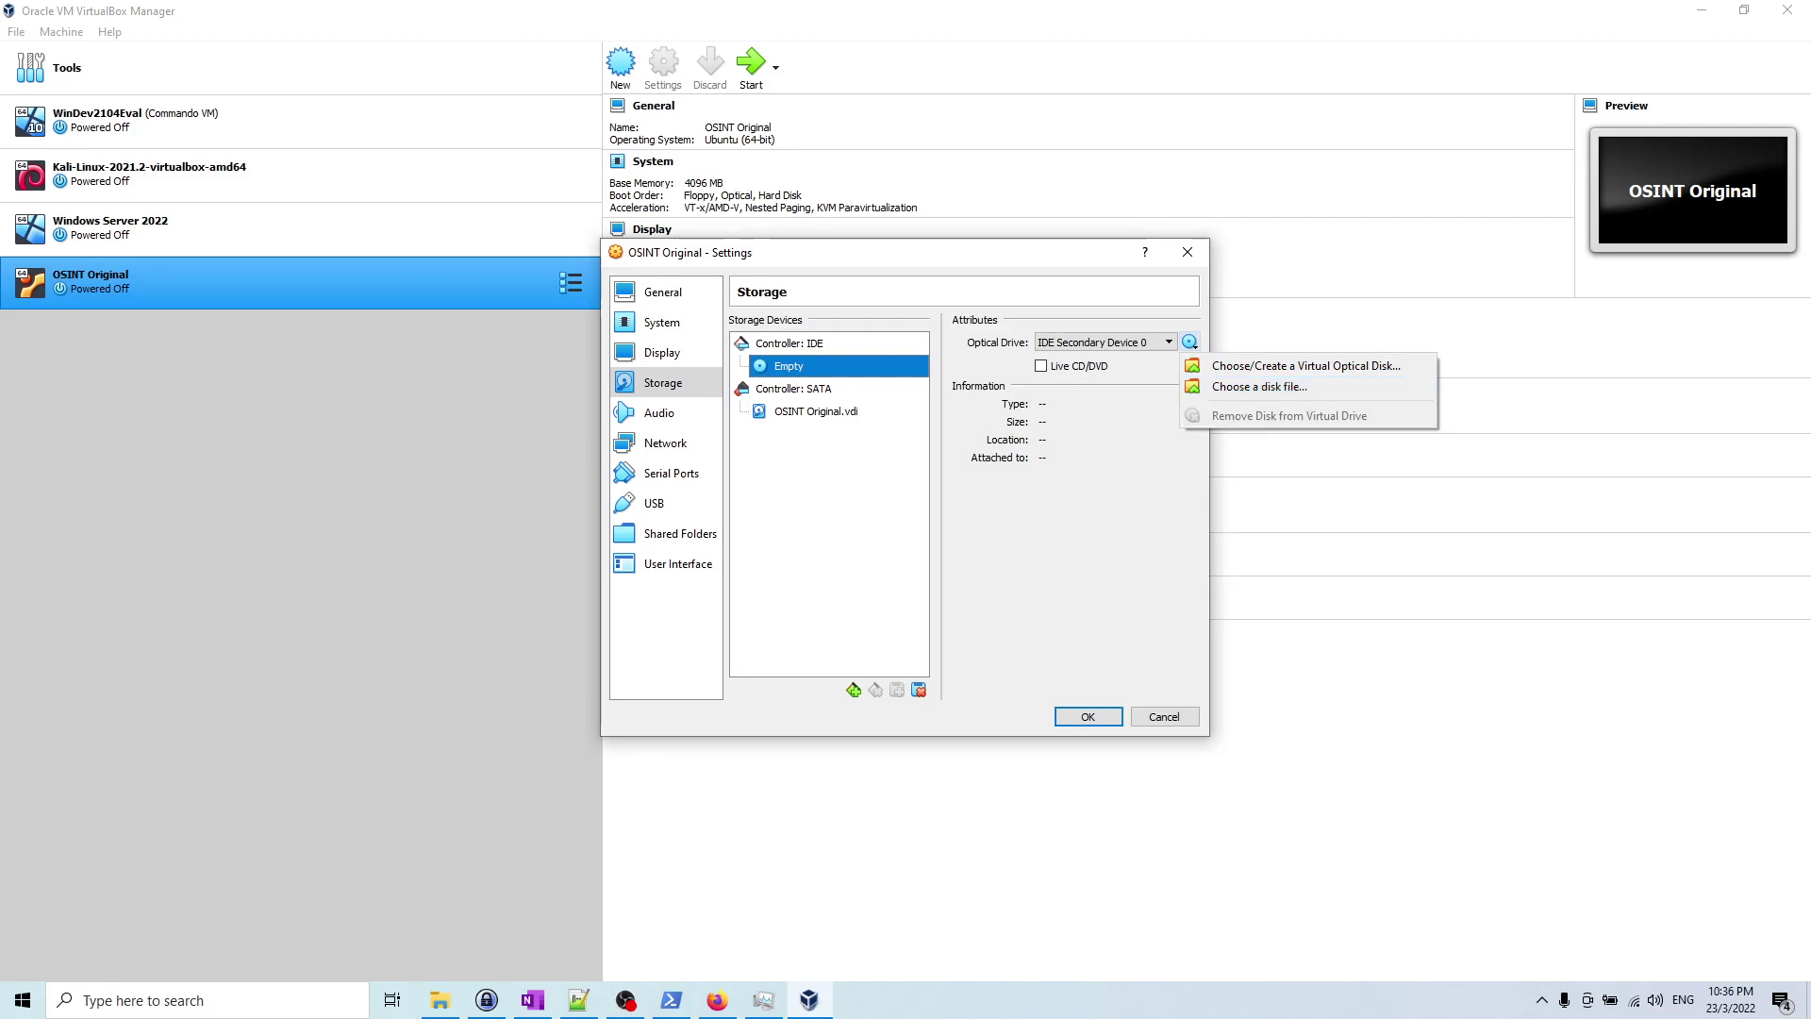
key("Return")
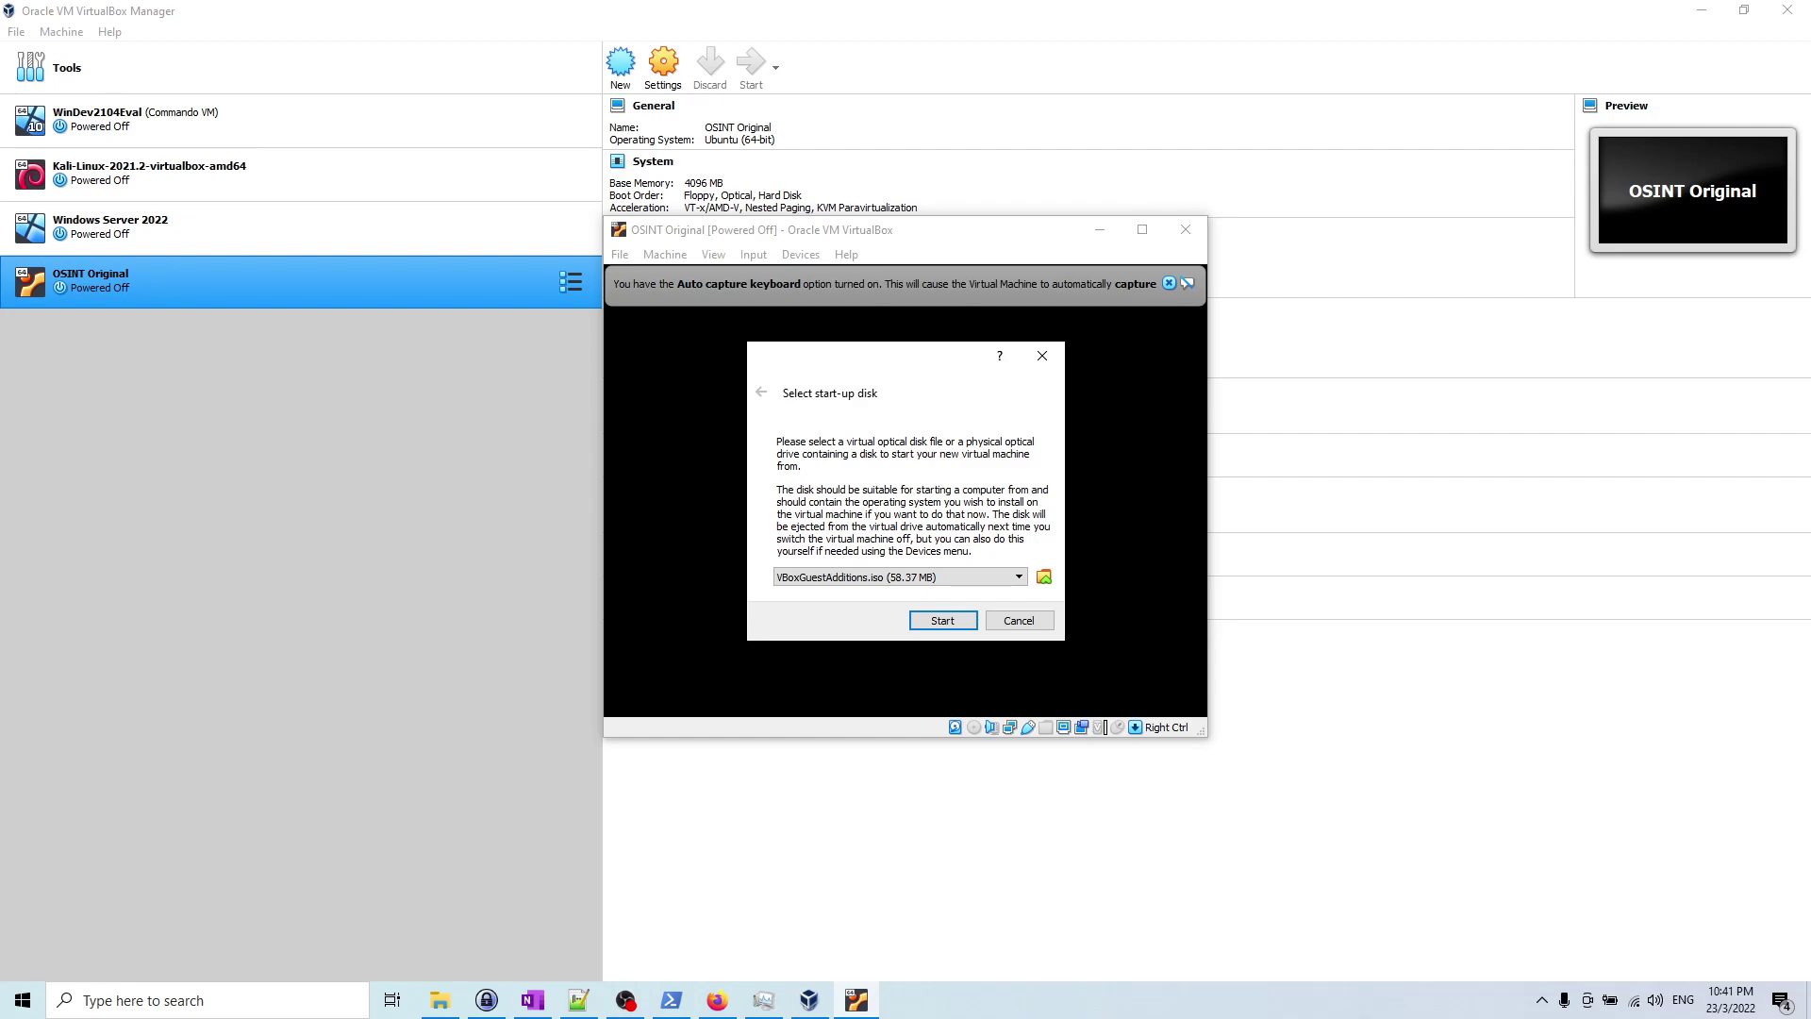
Step: Set ubuntu-20.04.4-desktop-amd64.iso as the start-up disk and boot the VM
key("alt+Down")
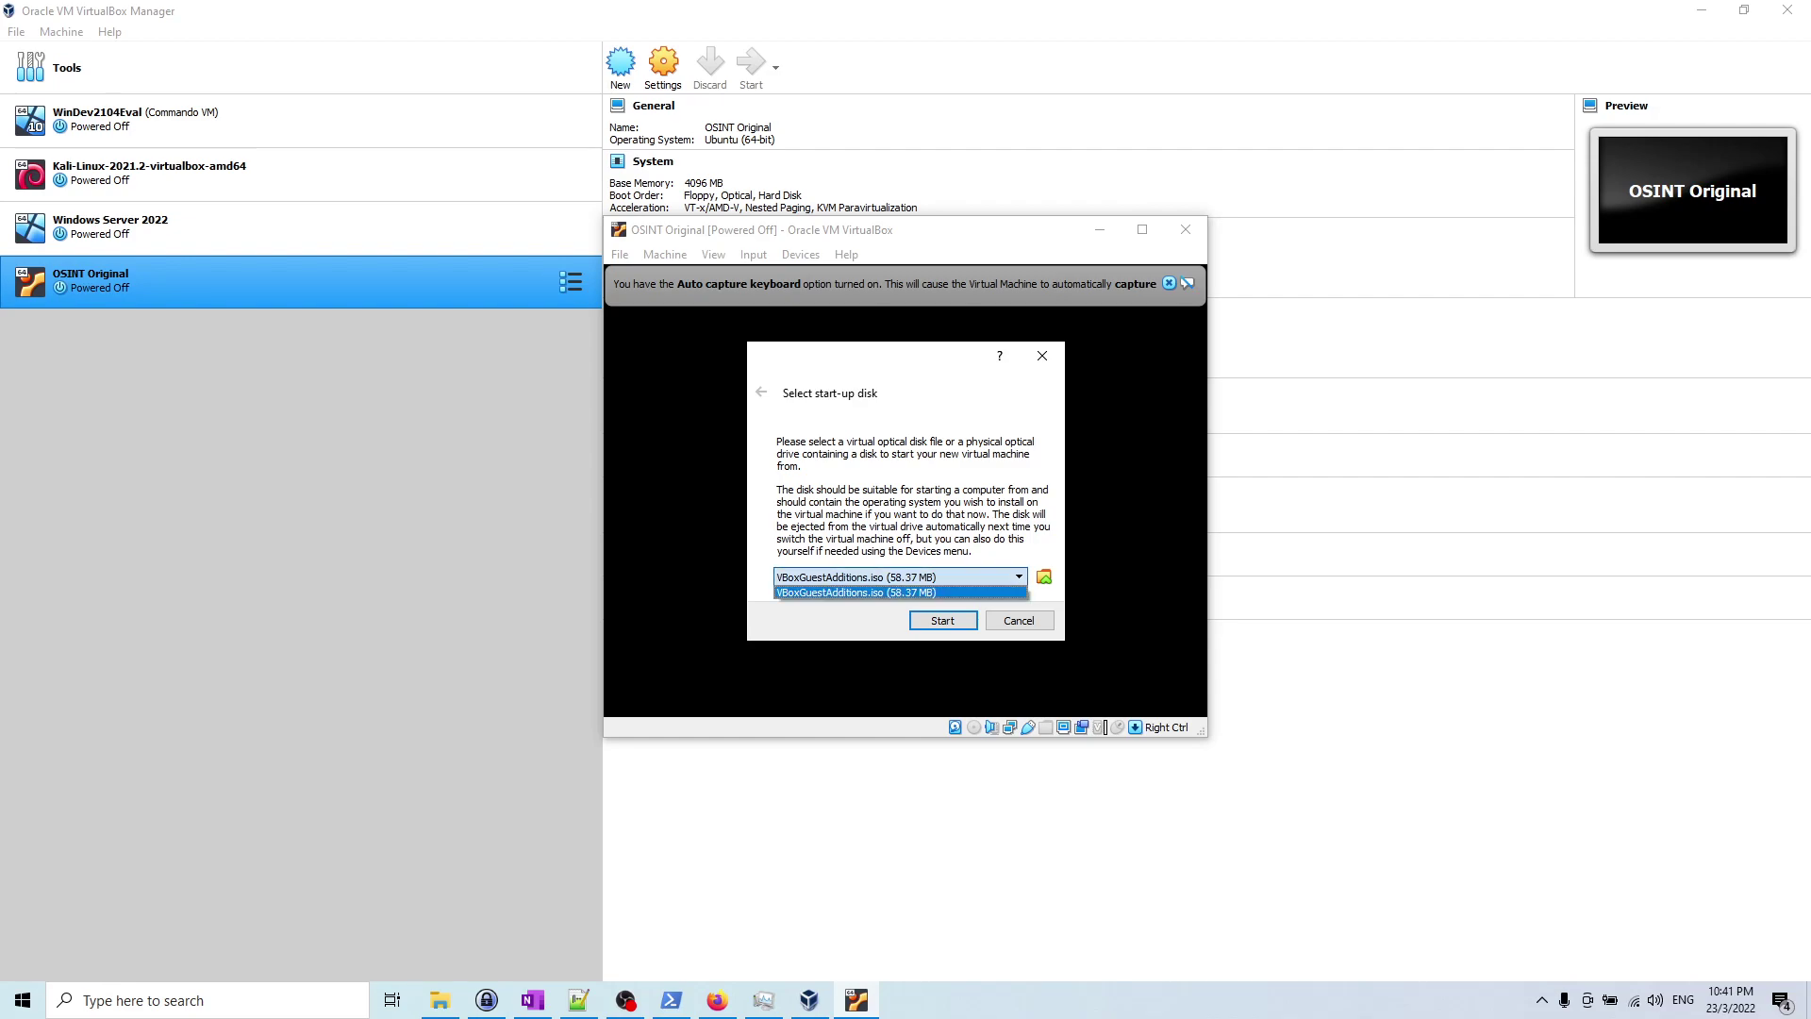
key("Escape")
key("Tab")
key("space")
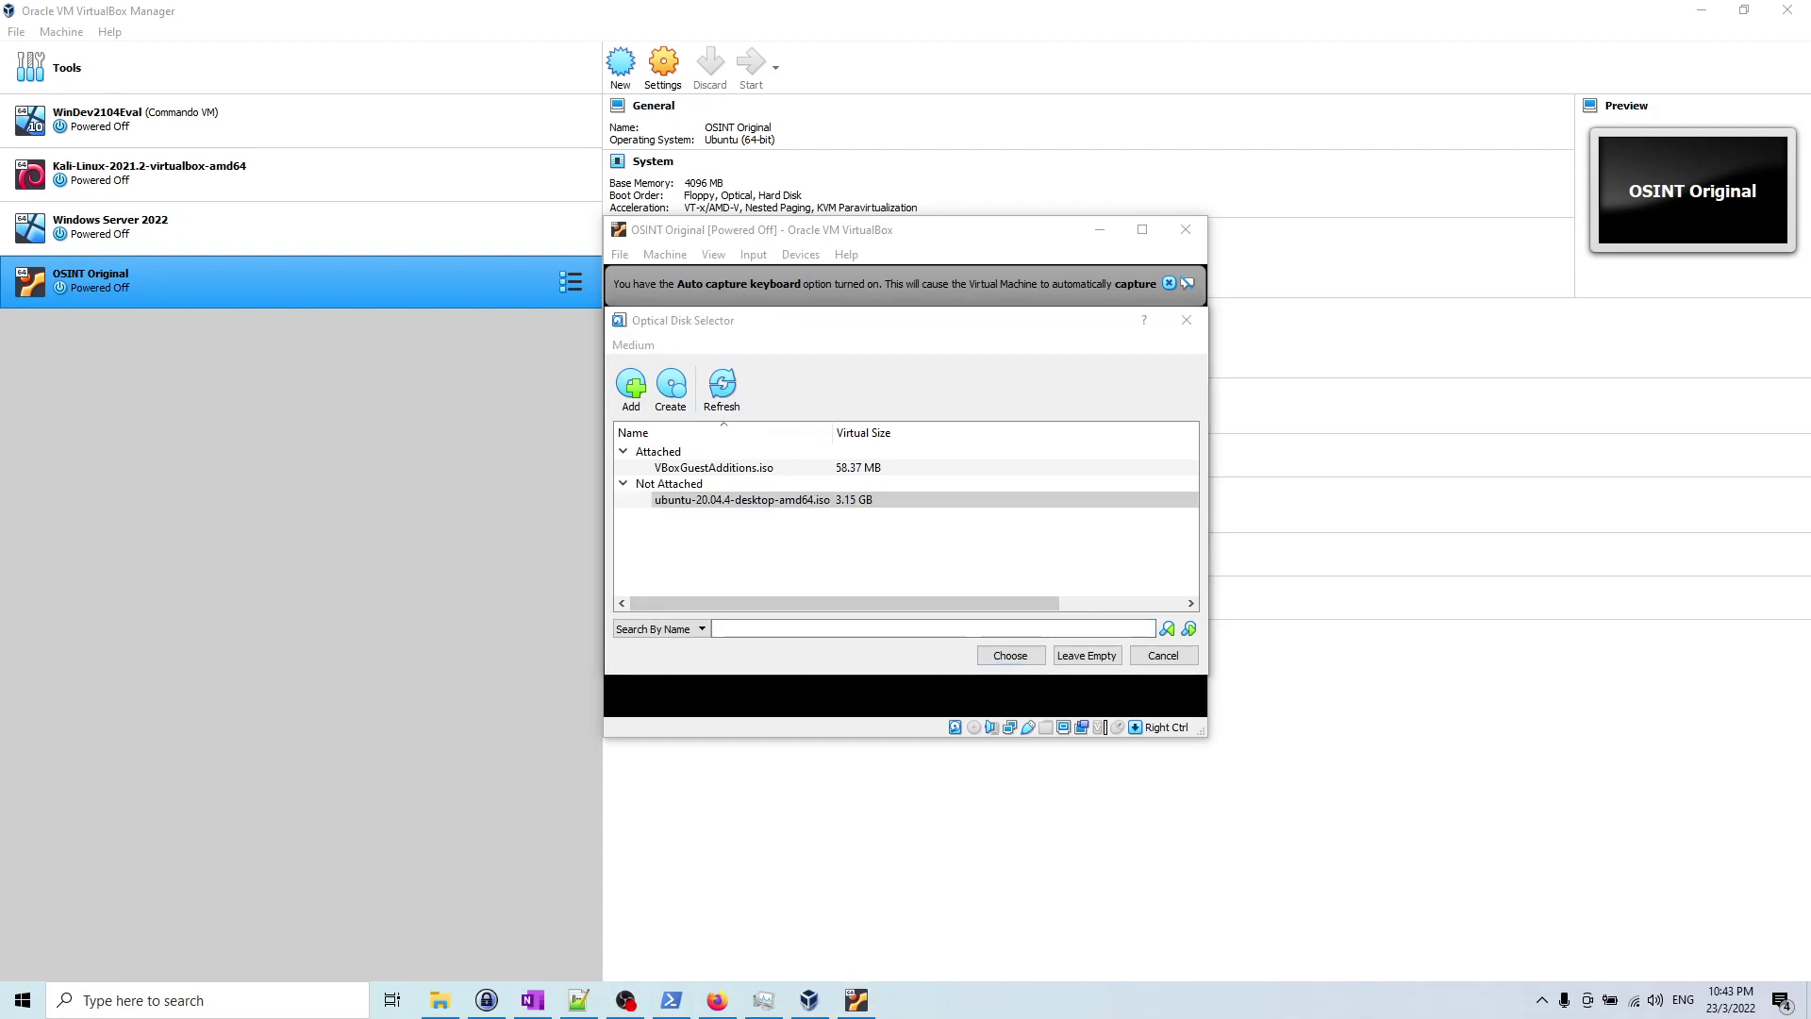
key("Return")
key("Return")
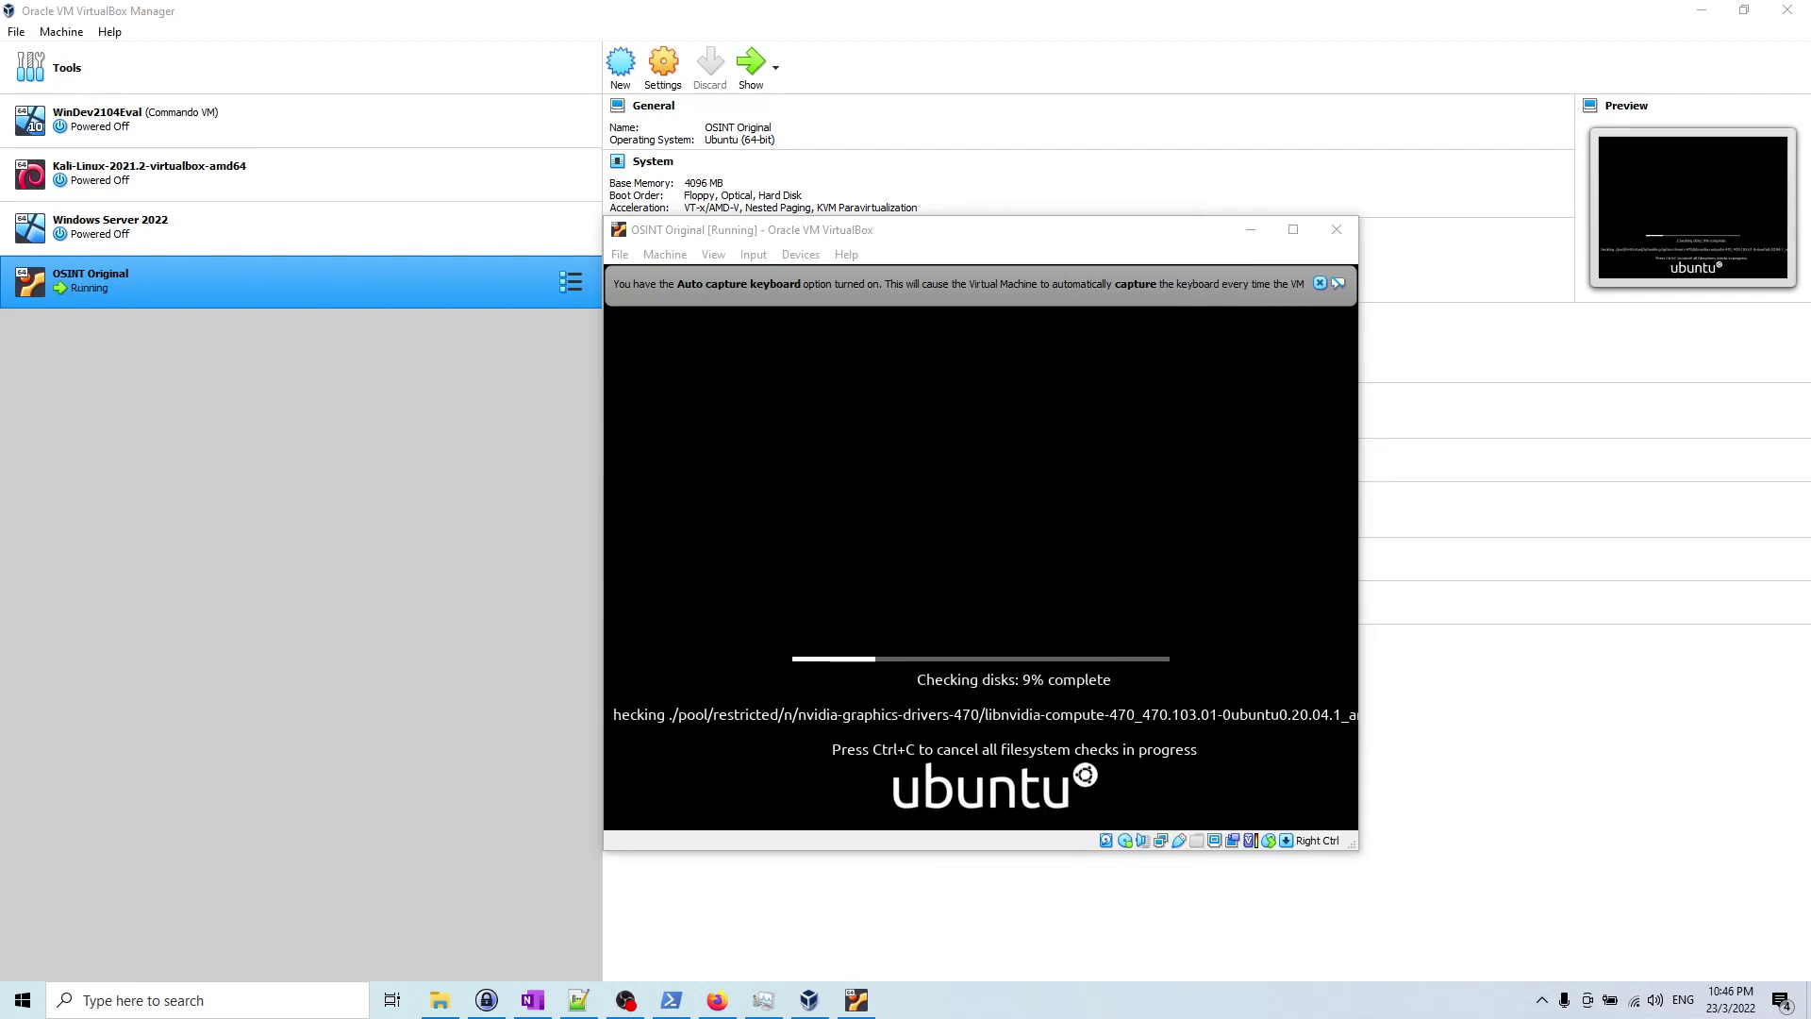
Step: Maximize the OSINT Original VM window and close the leftover PowerShell window
left_click(1293, 229)
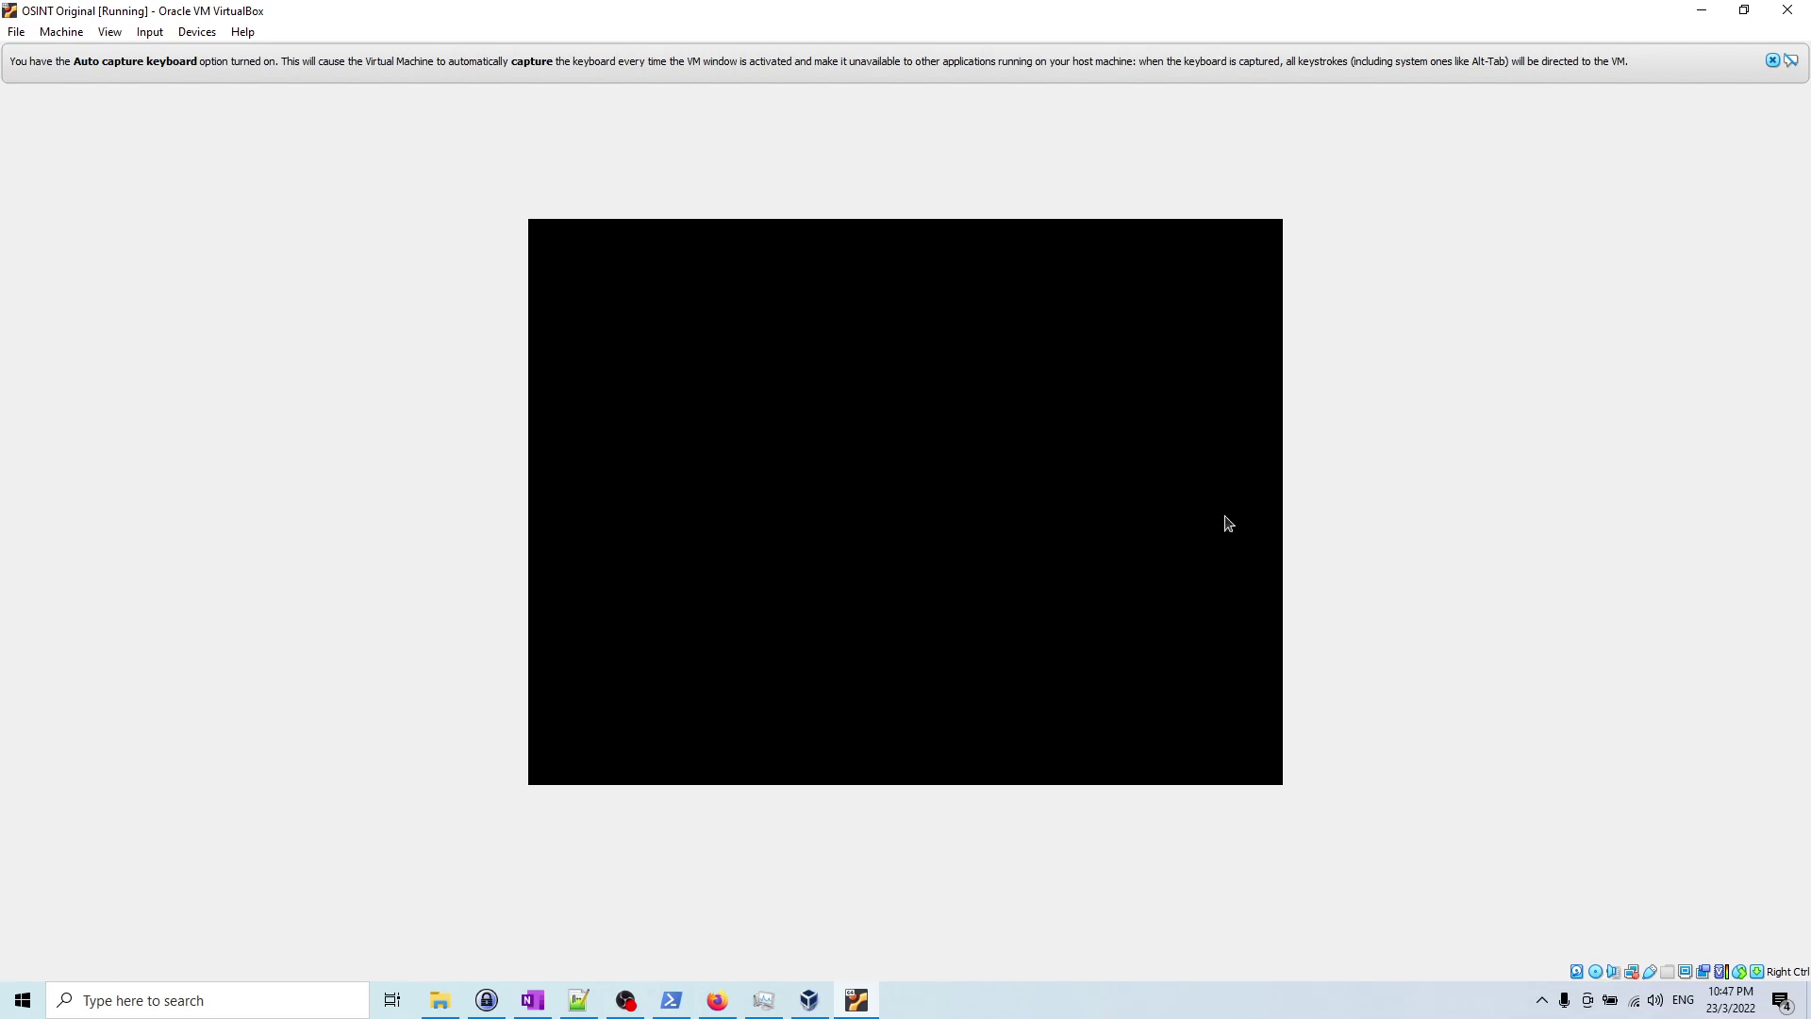
mouse_move(671, 1000)
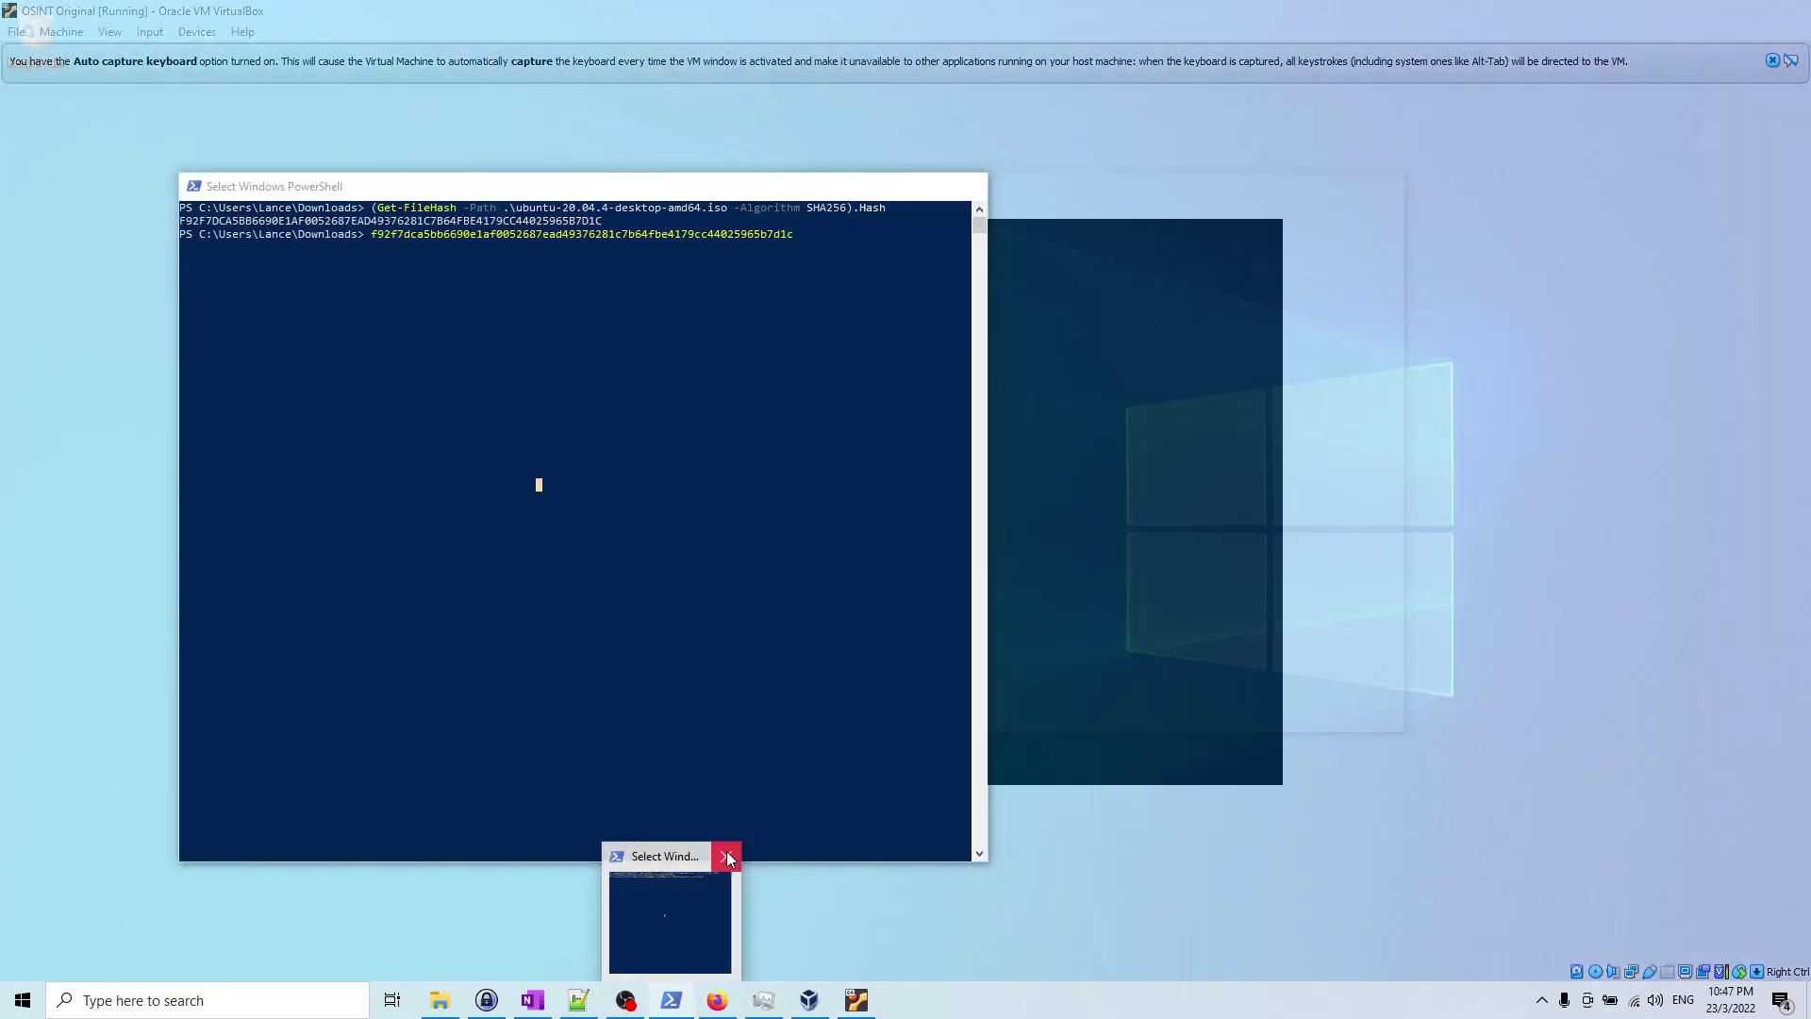
left_click(727, 857)
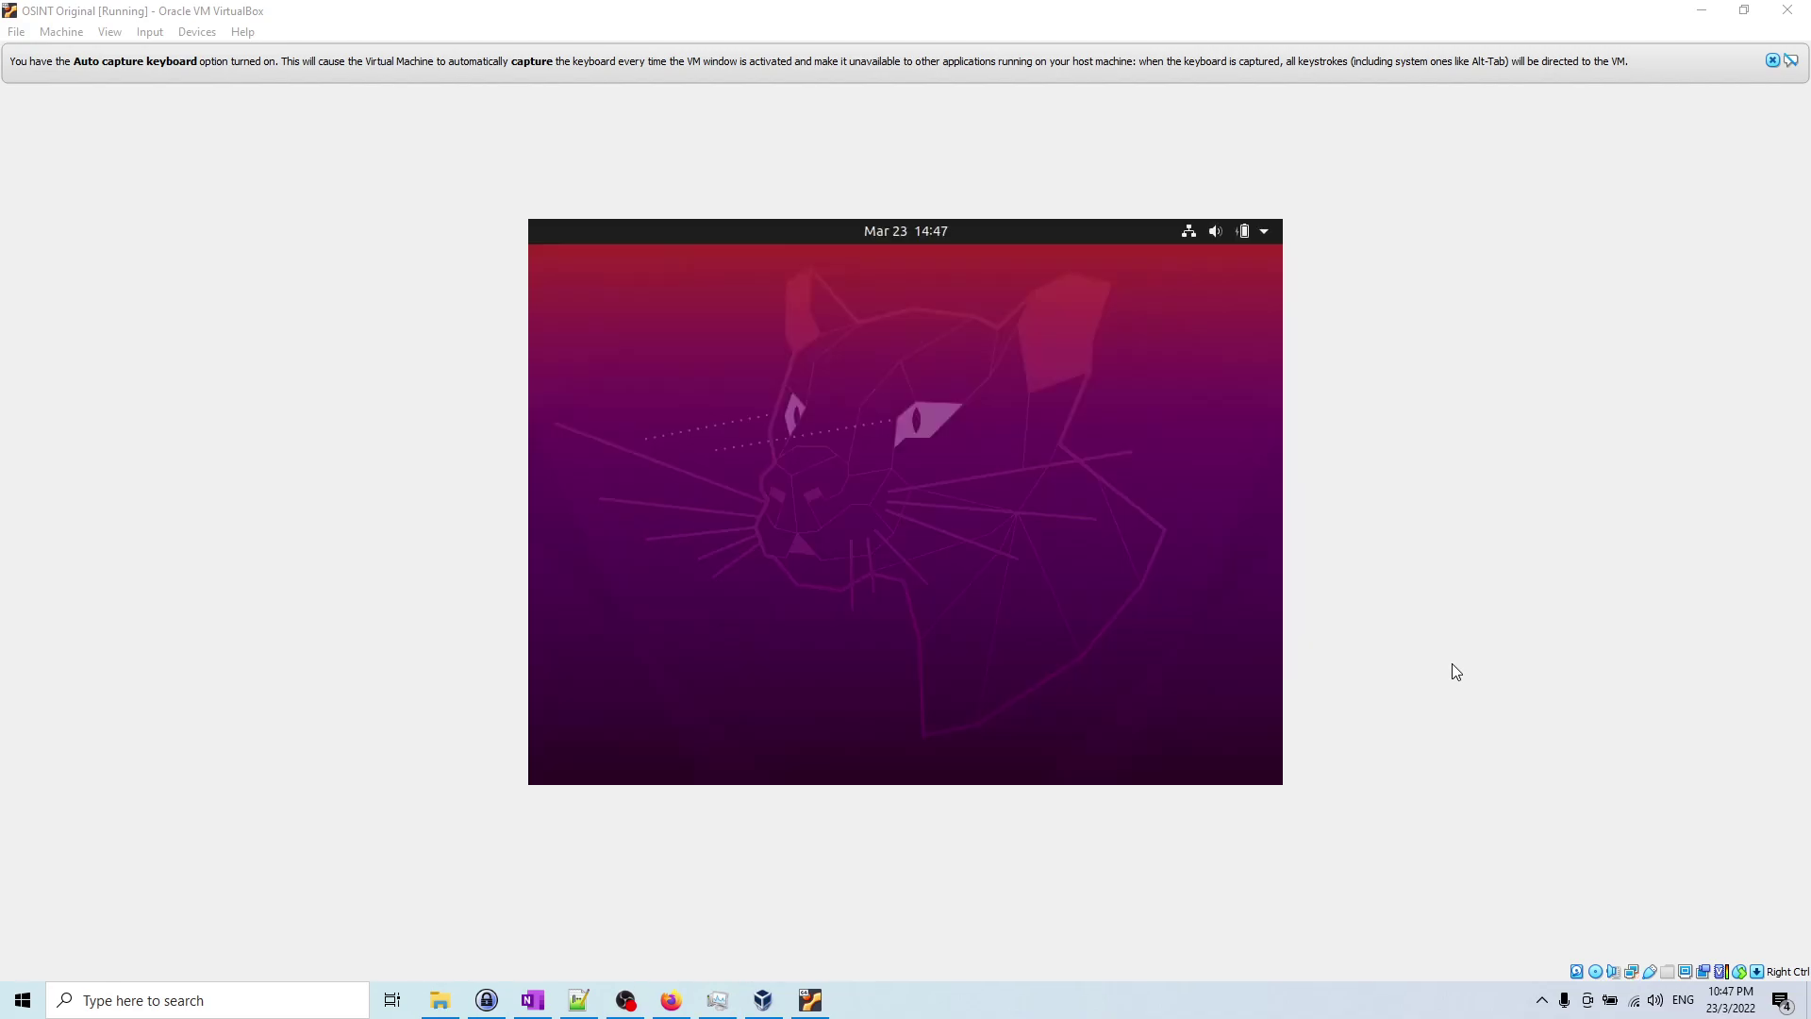
Step: Dismiss the Auto capture keyboard notification bar at the top of the VM window
left_click(1773, 60)
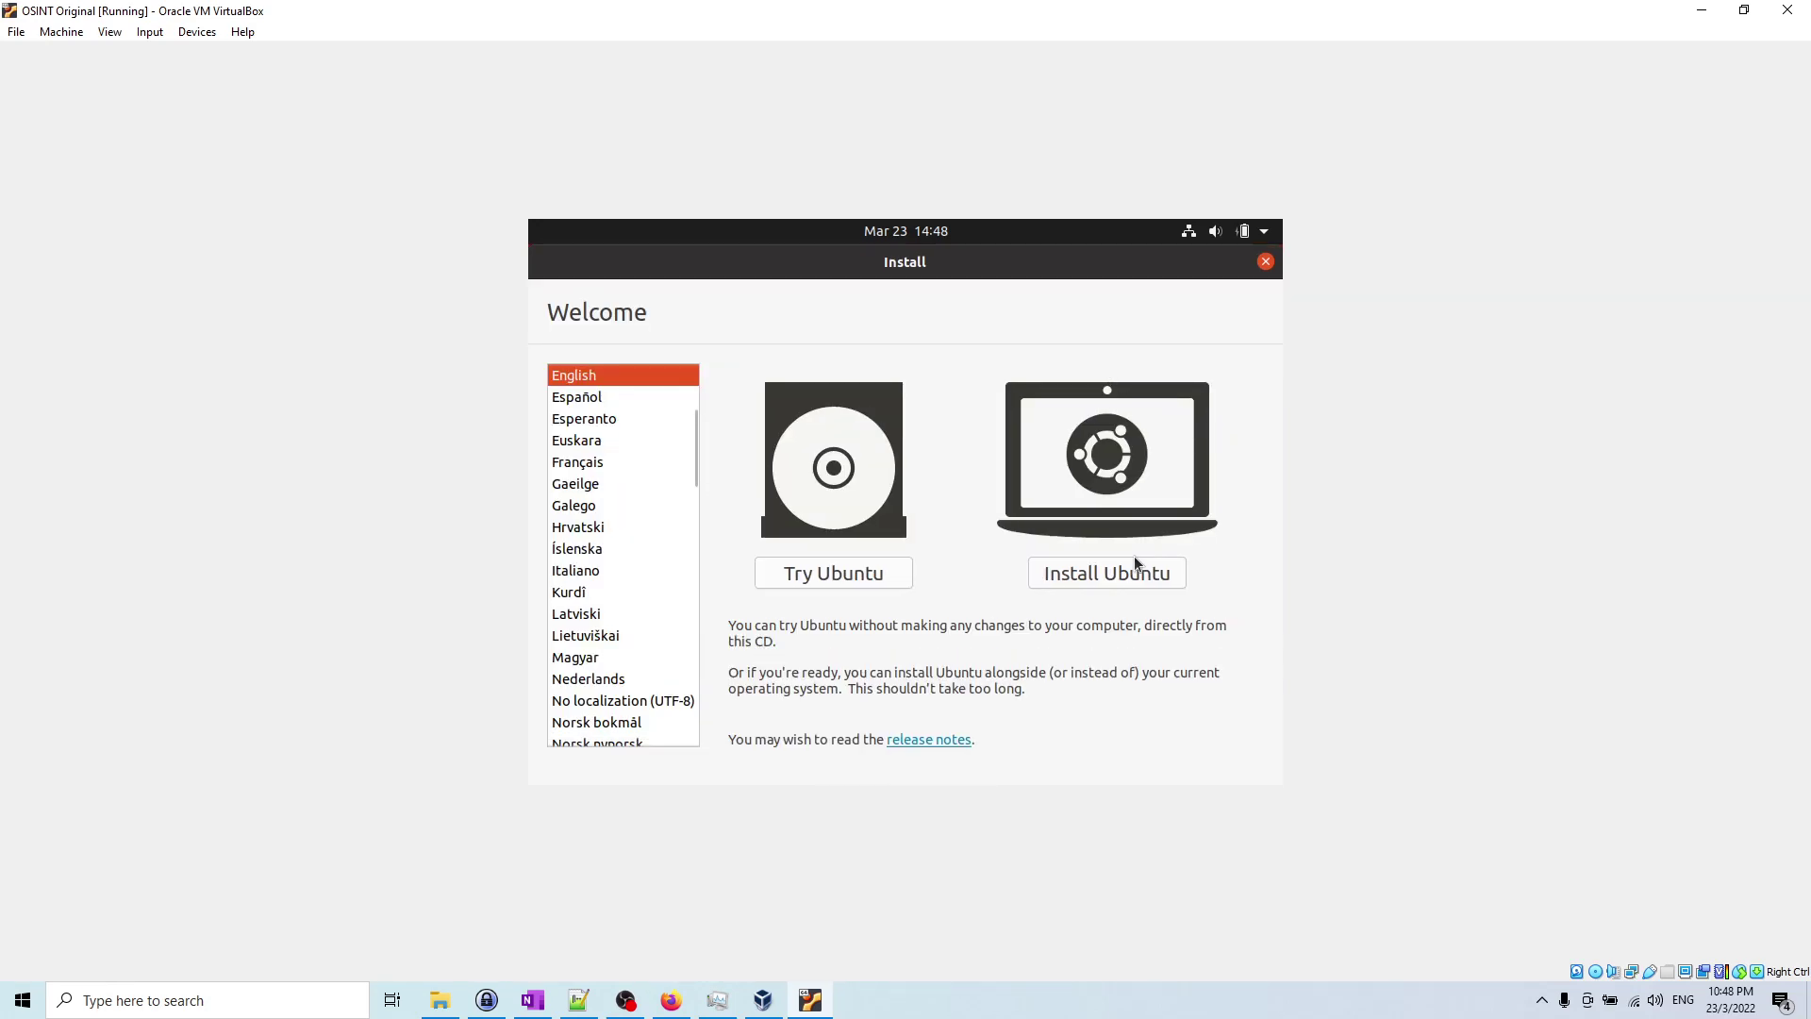
Step: Choose Install Ubuntu, test the English (US) keyboard layout with 'abc', and continue
left_click(1144, 576)
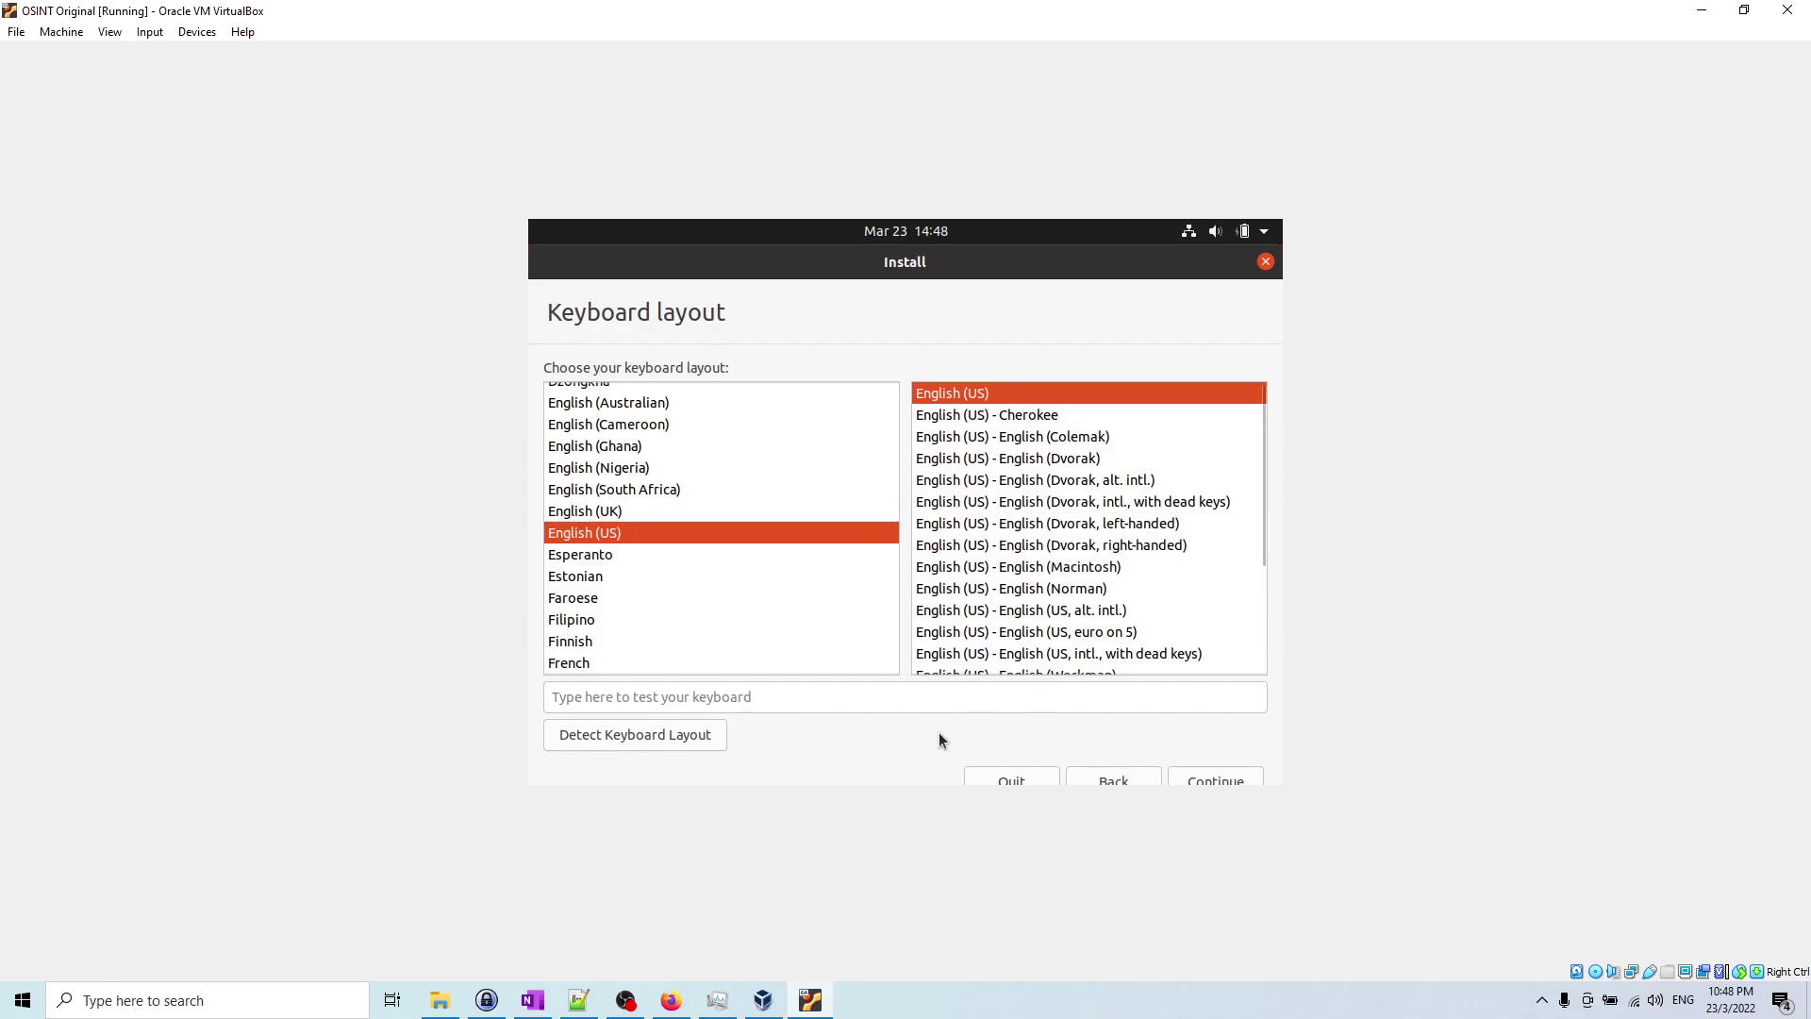
left_click(866, 698)
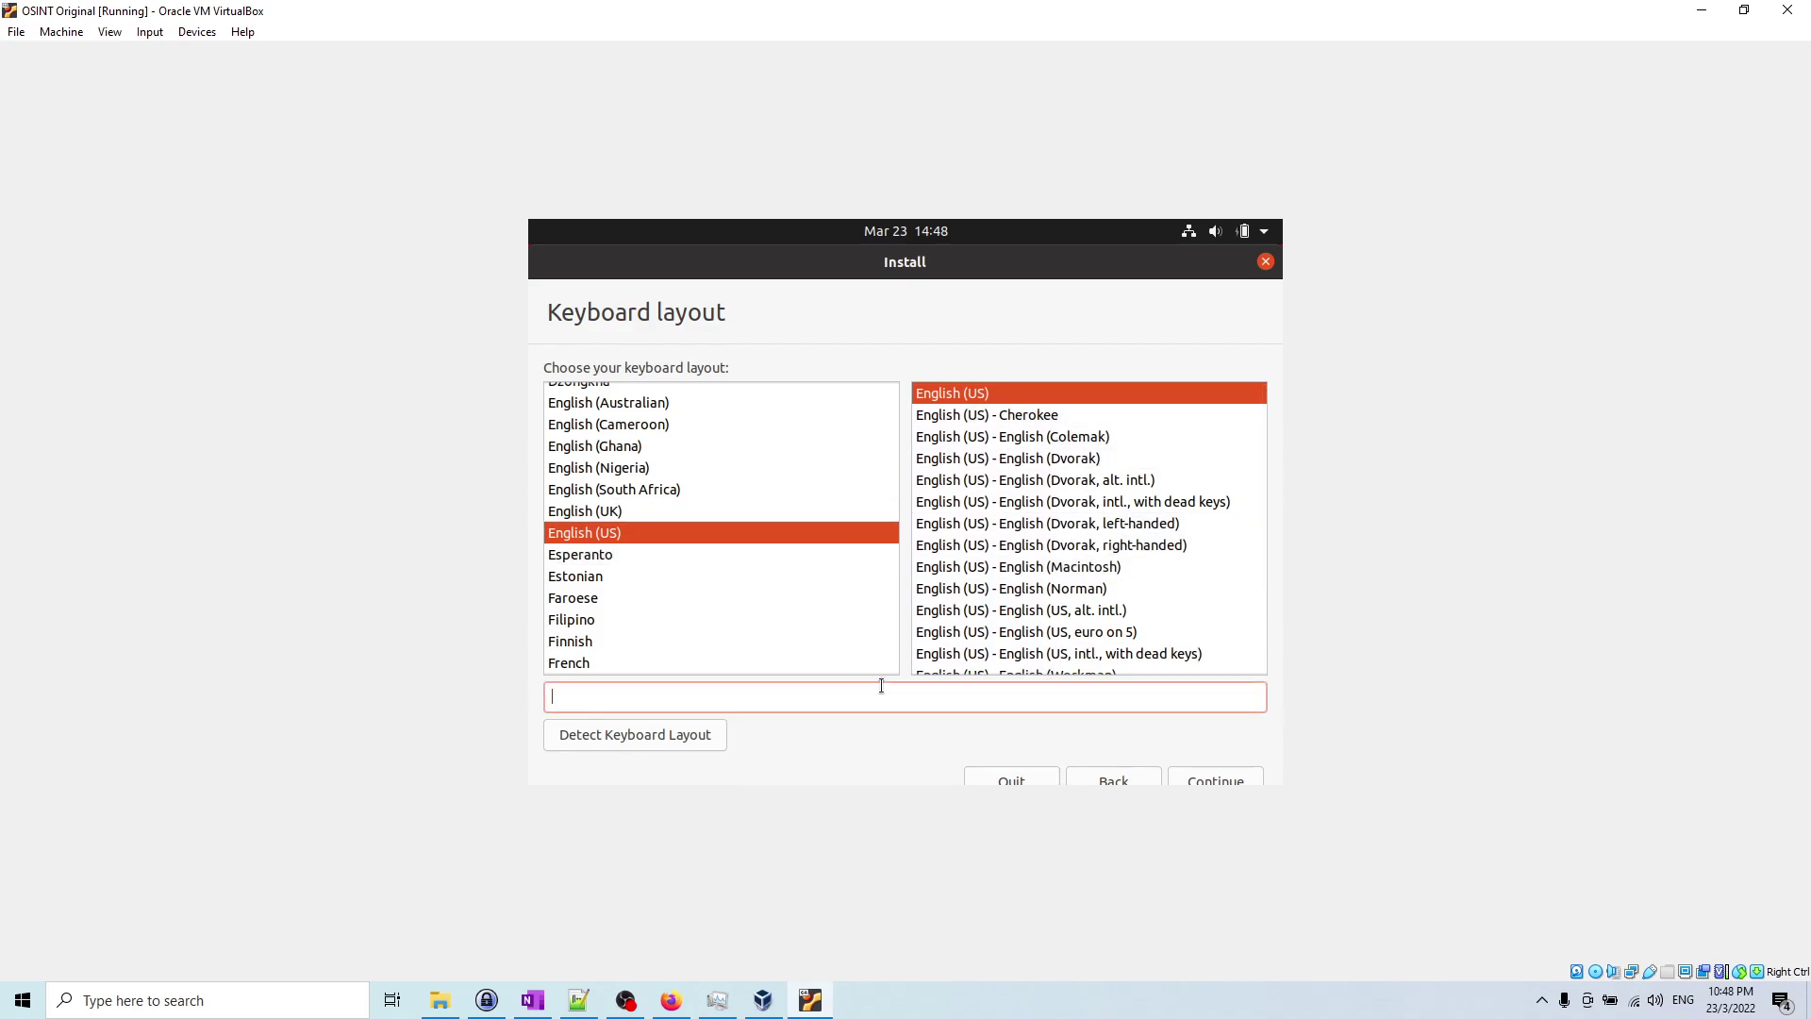
type("abc")
left_click(1197, 773)
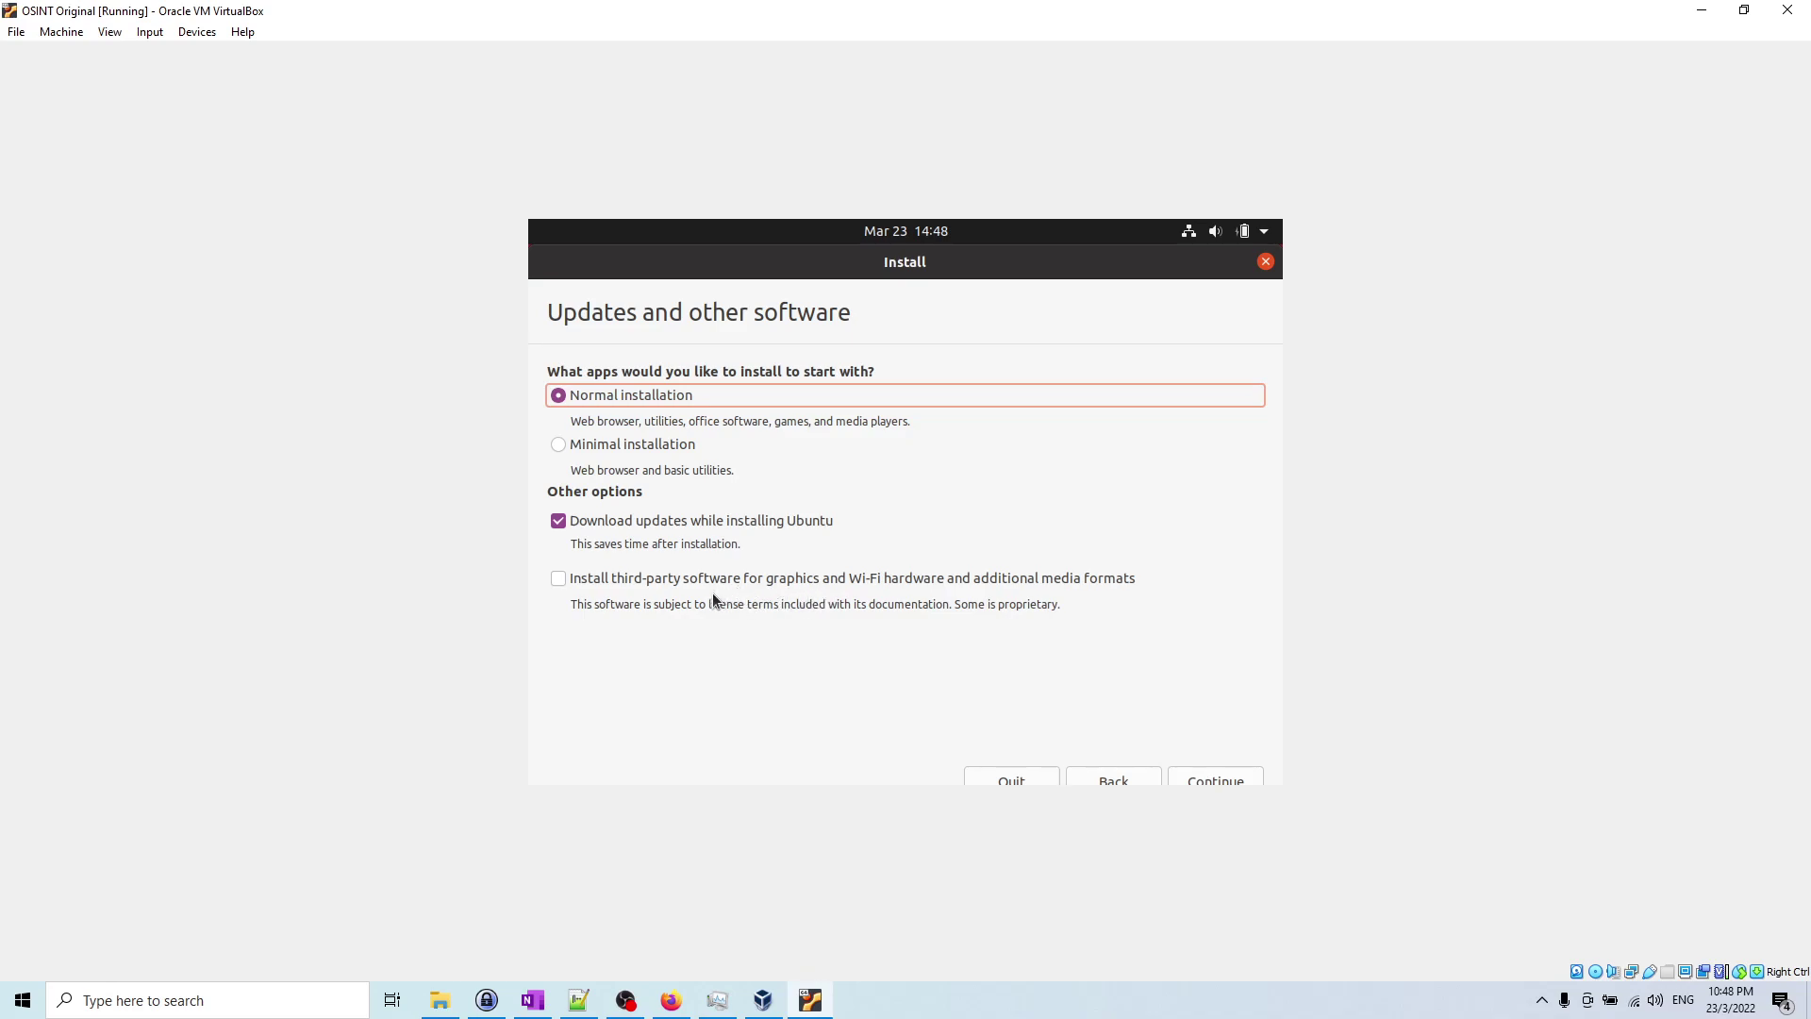
Step: Tick installing third-party software for graphics, Wi-Fi and additional media formats
left_click(560, 580)
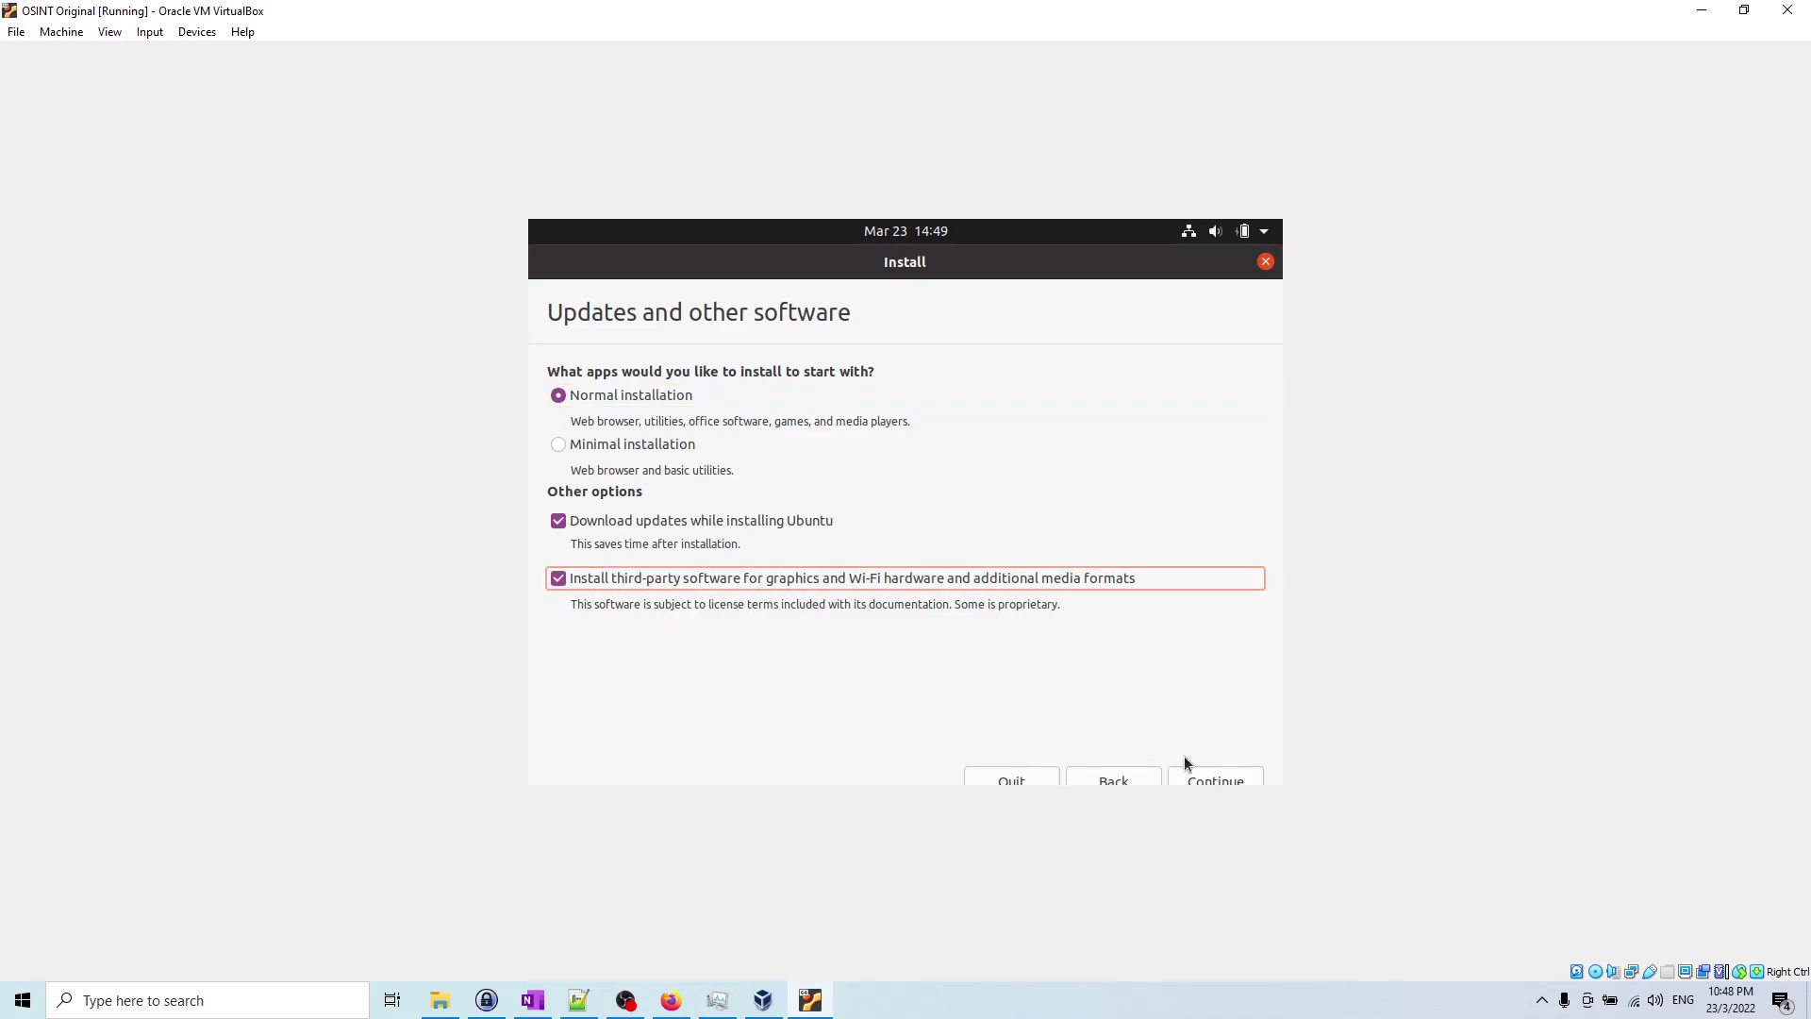
Step: Keep Erase disk and install Ubuntu, choose Install Now, and confirm writing partition changes
left_click(1219, 782)
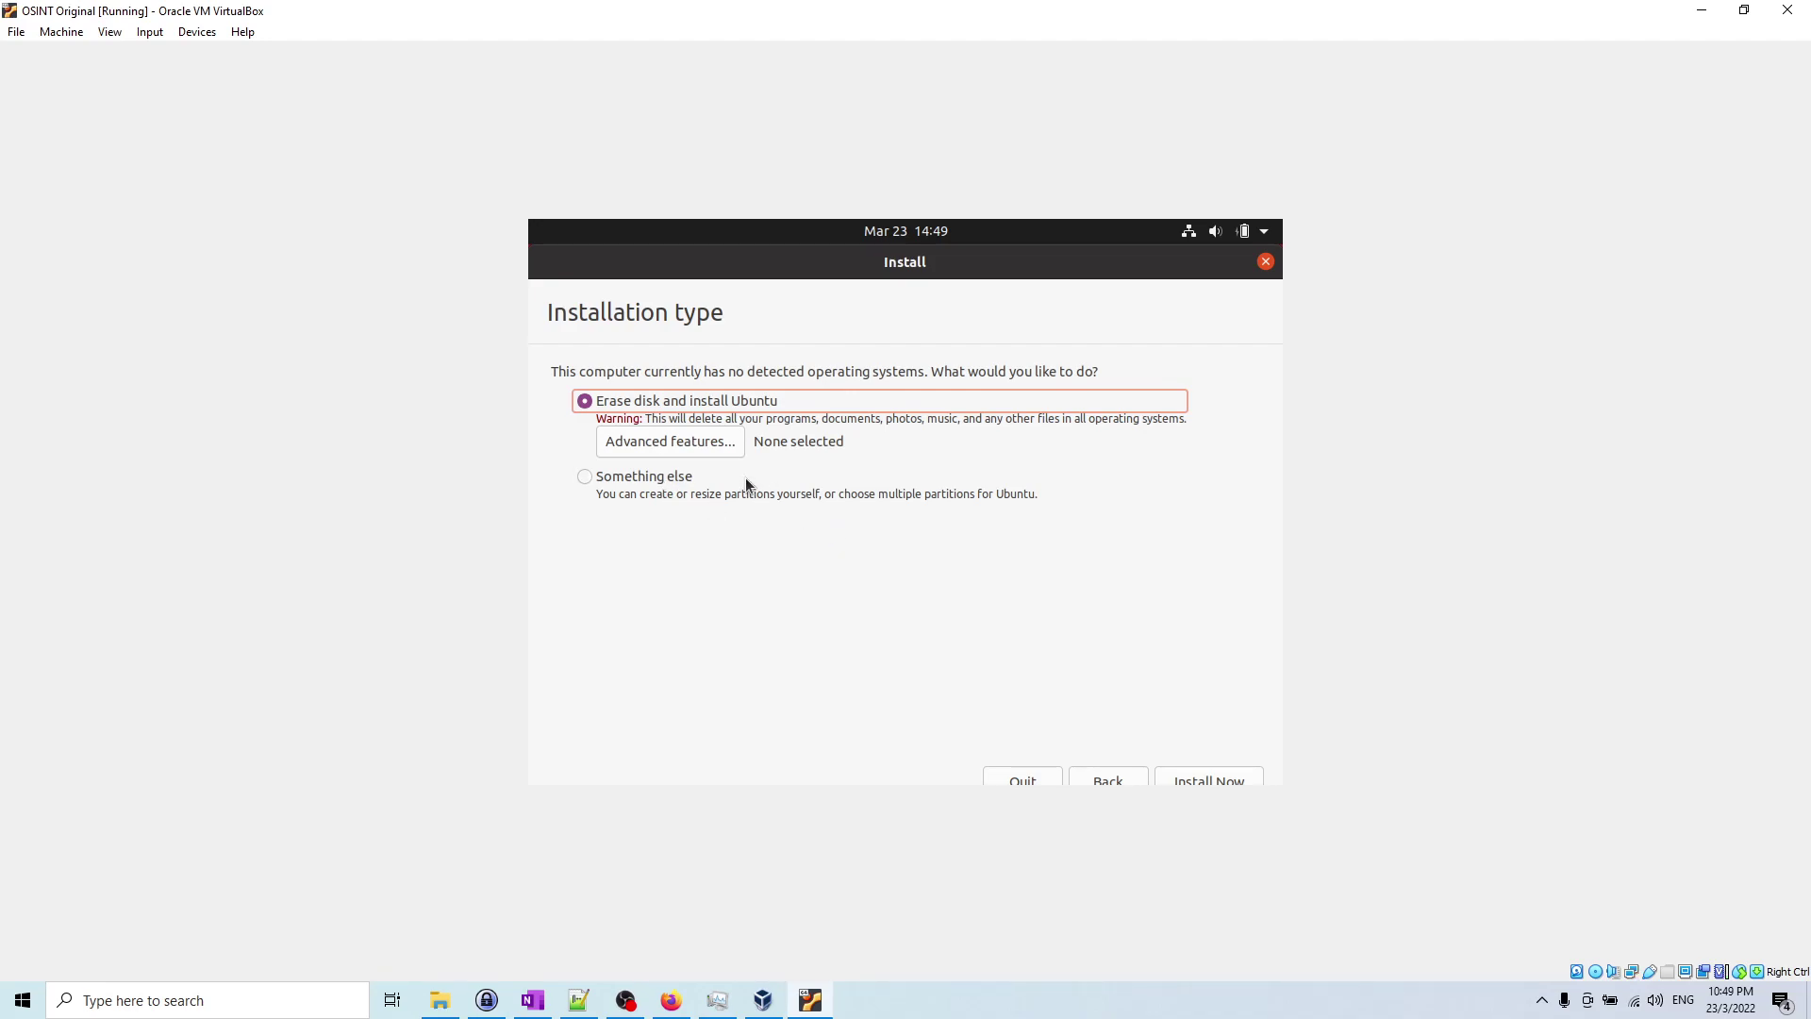
left_click(1196, 778)
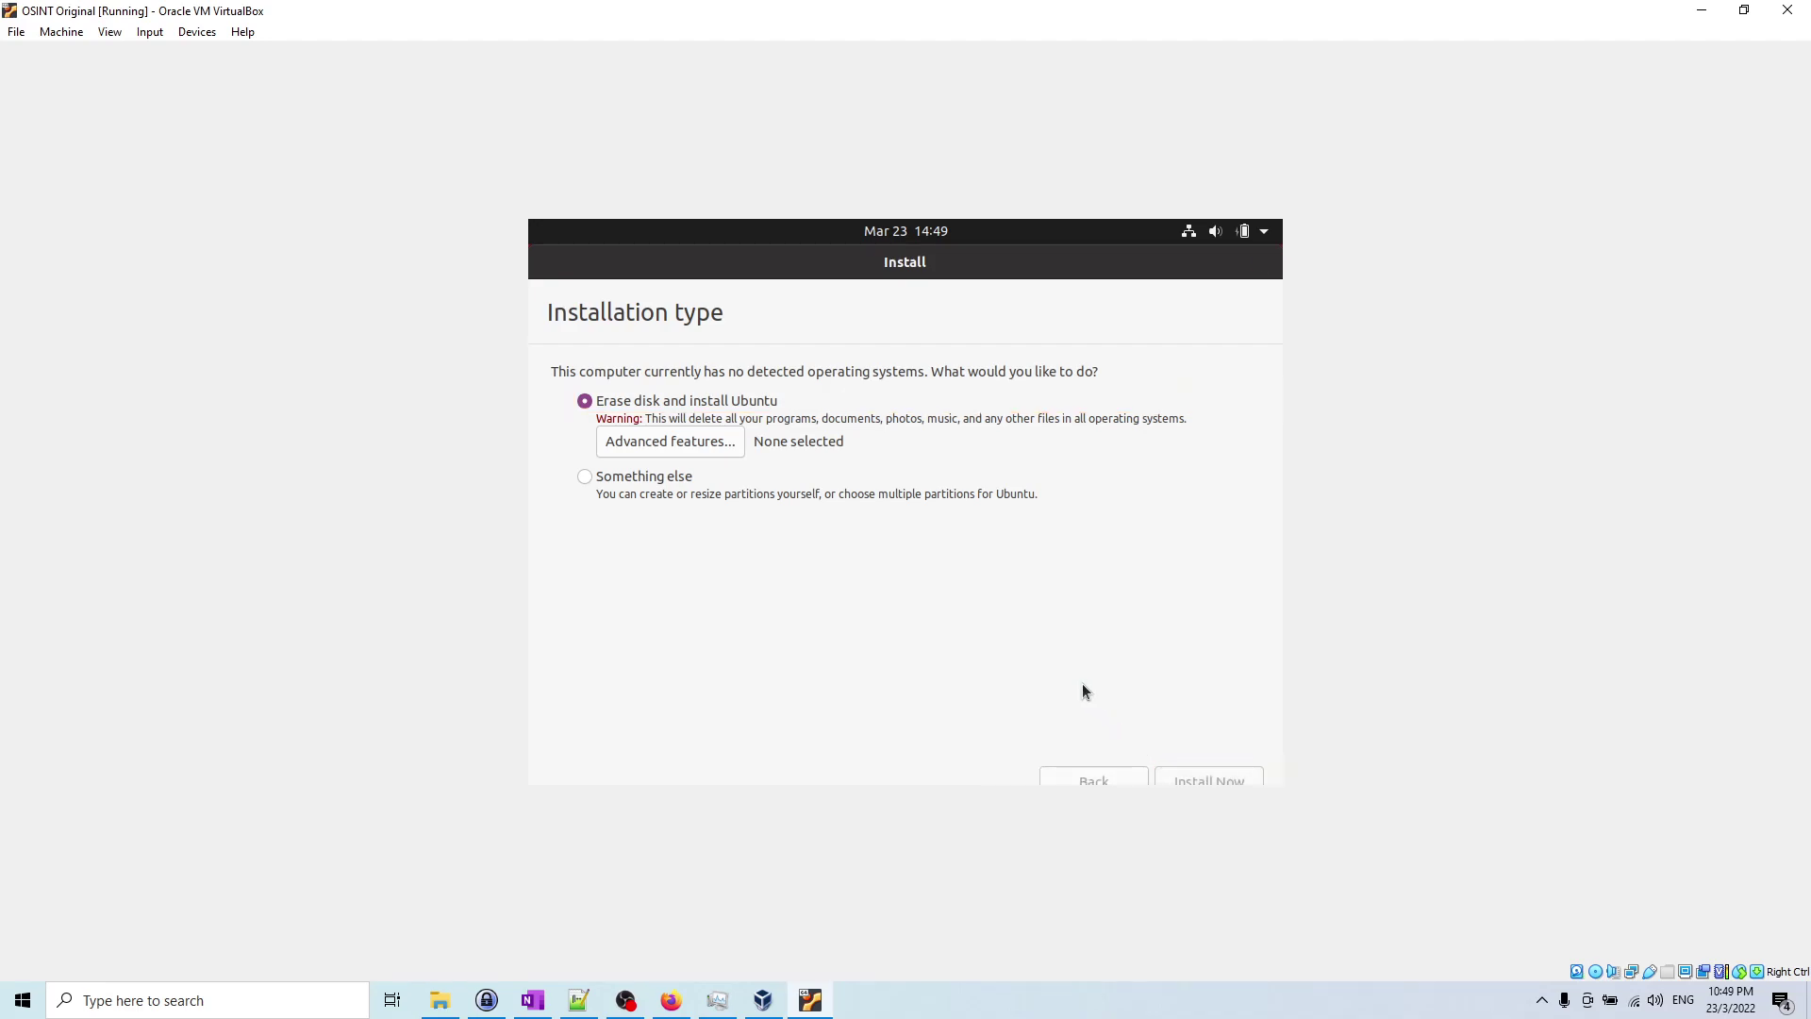
left_click(1200, 680)
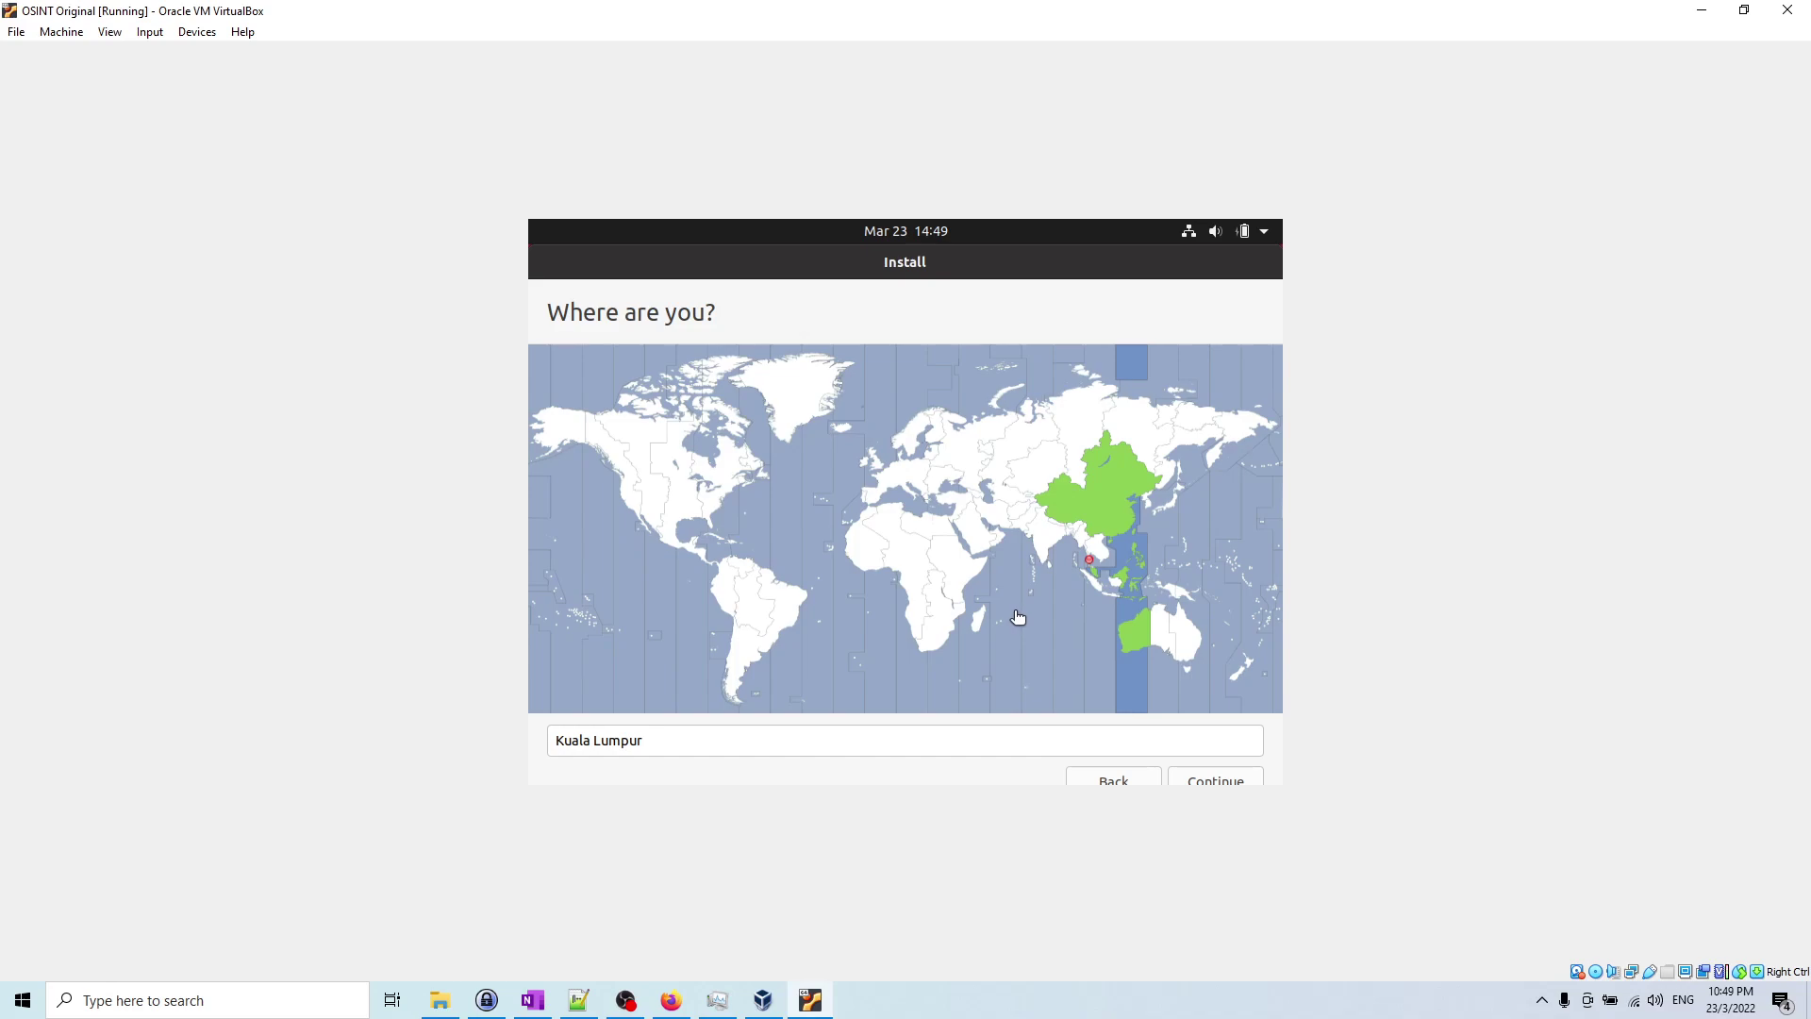
Step: Pick Kuala Lumpur on the Where are you? map as the time zone
left_click(1090, 577)
Step: Confirm the location, enter the account name, set and confirm the password, and start installation
left_click(1204, 779)
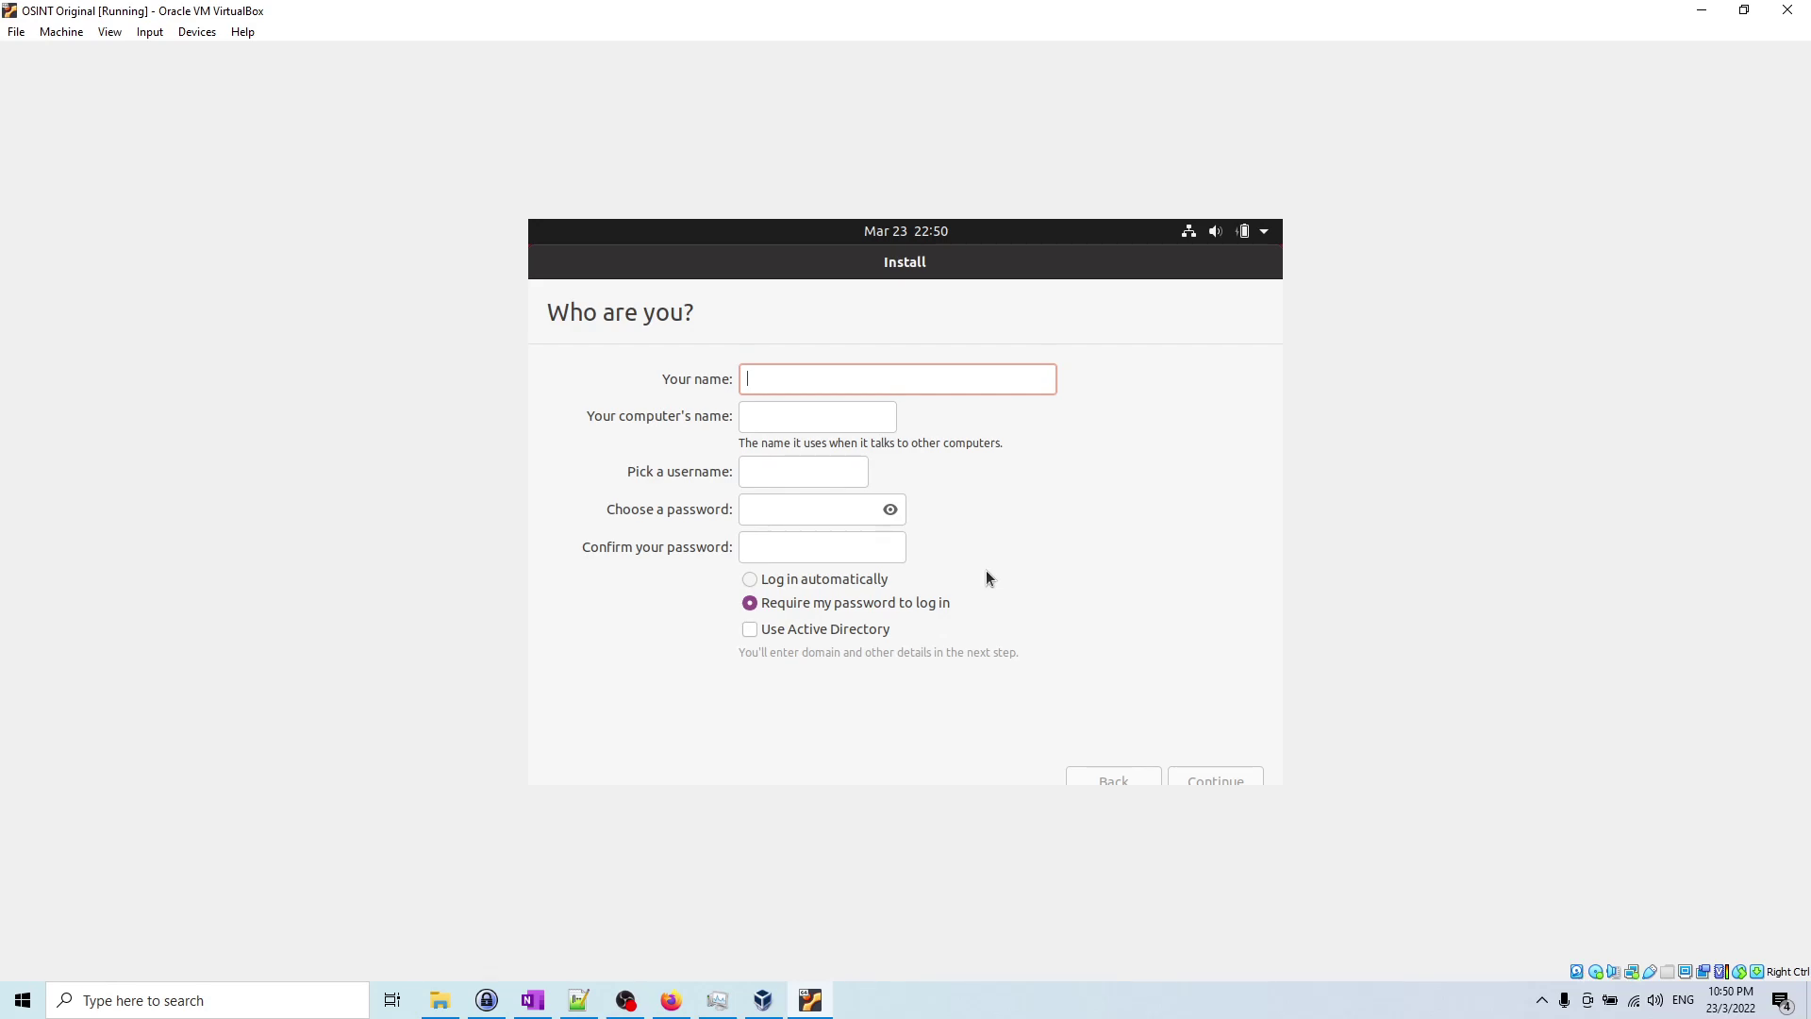
type("osint")
left_click(797, 508)
type("osint")
key("Tab")
type("osint")
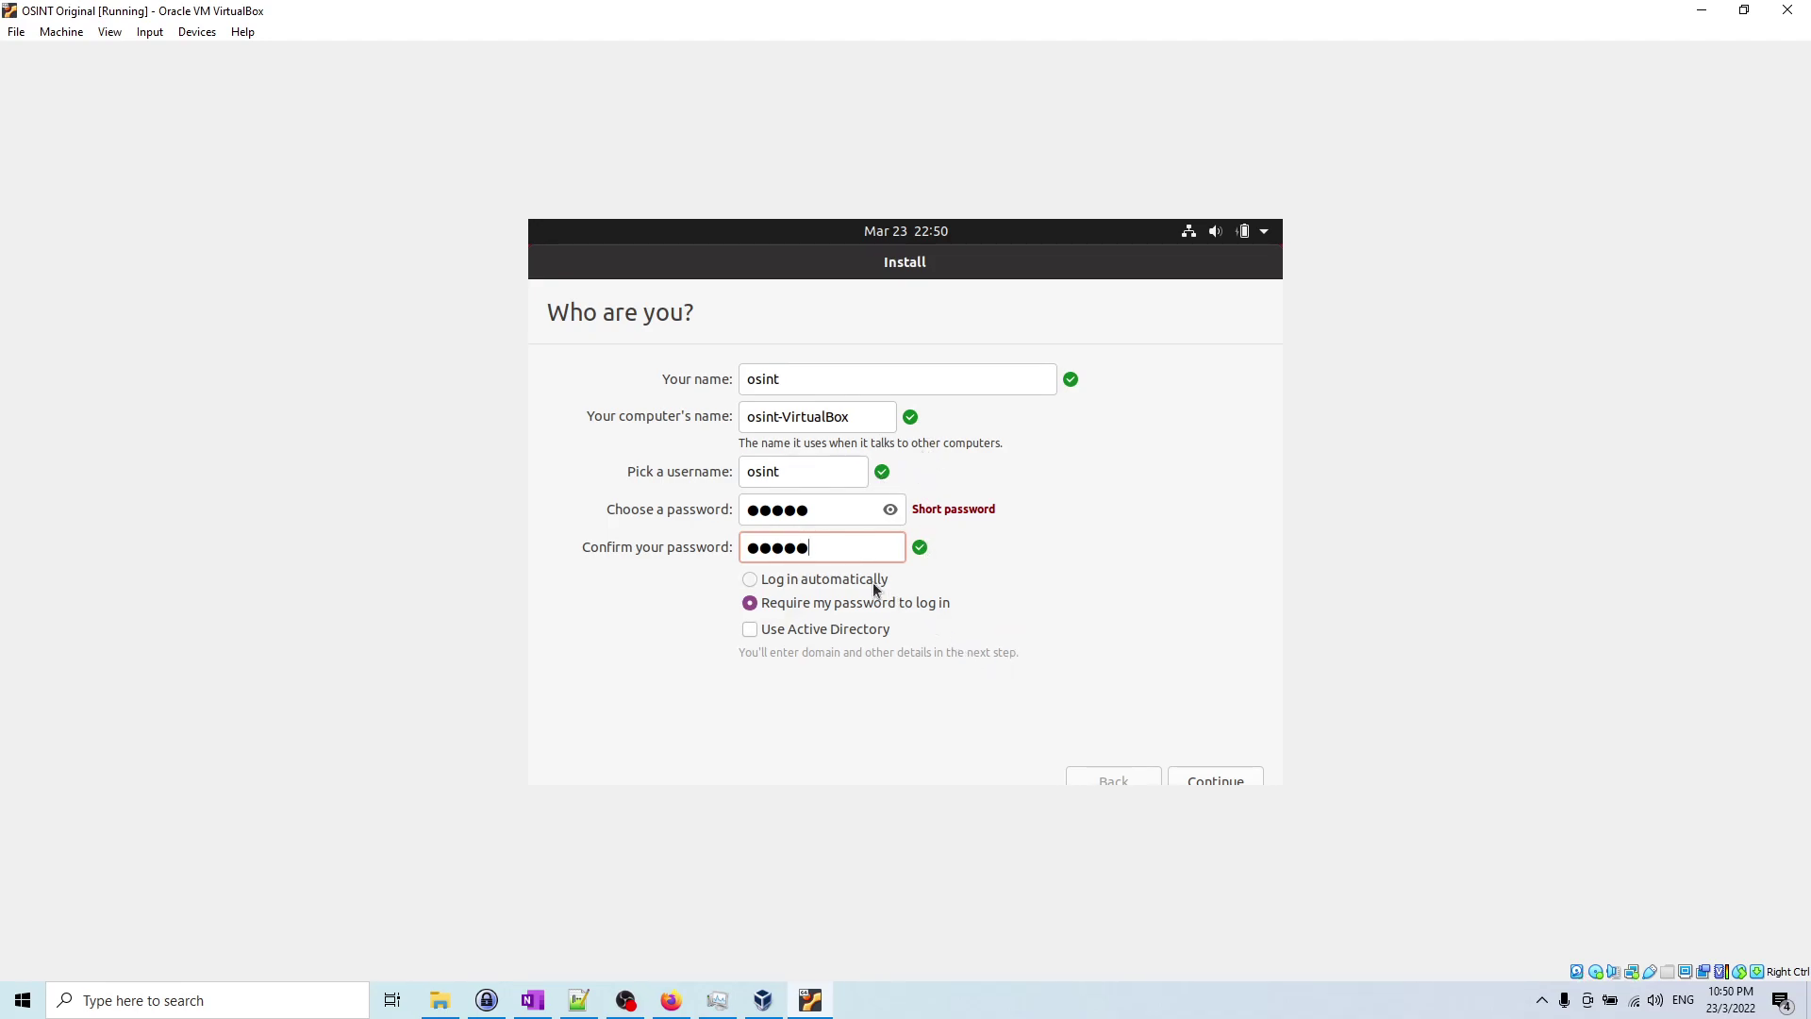
left_click(1206, 779)
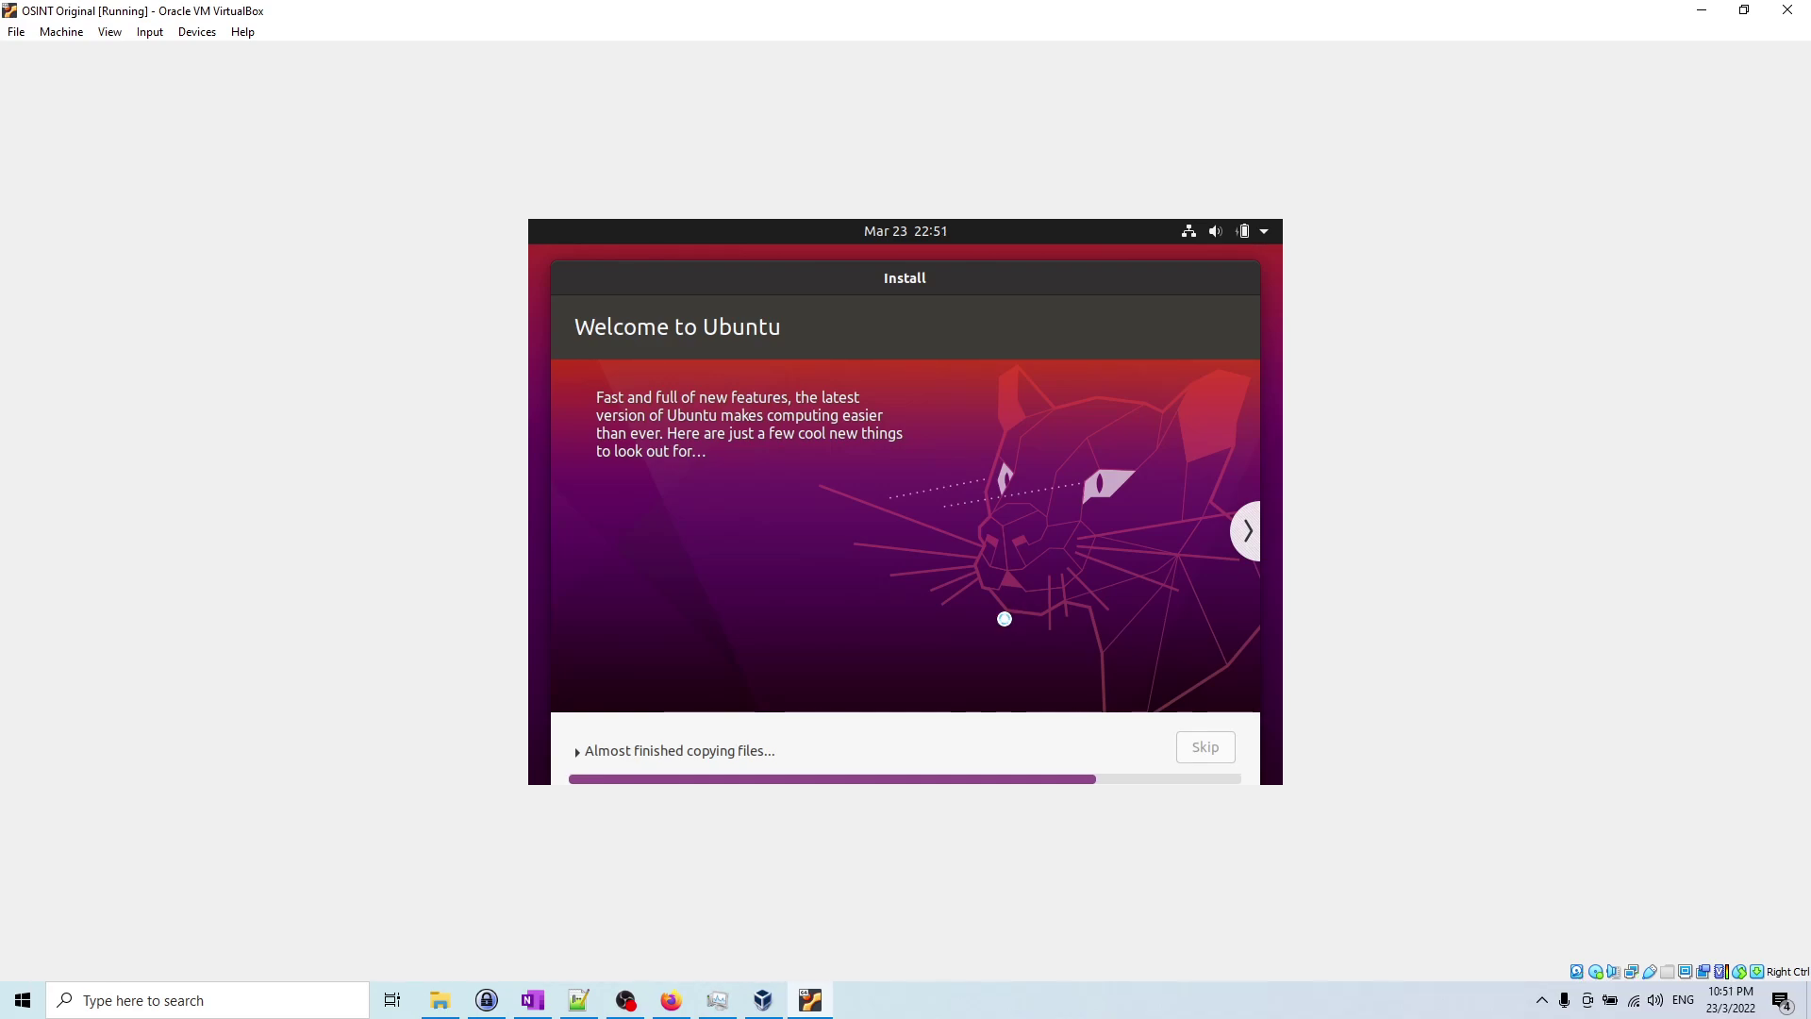
left_click(1039, 994)
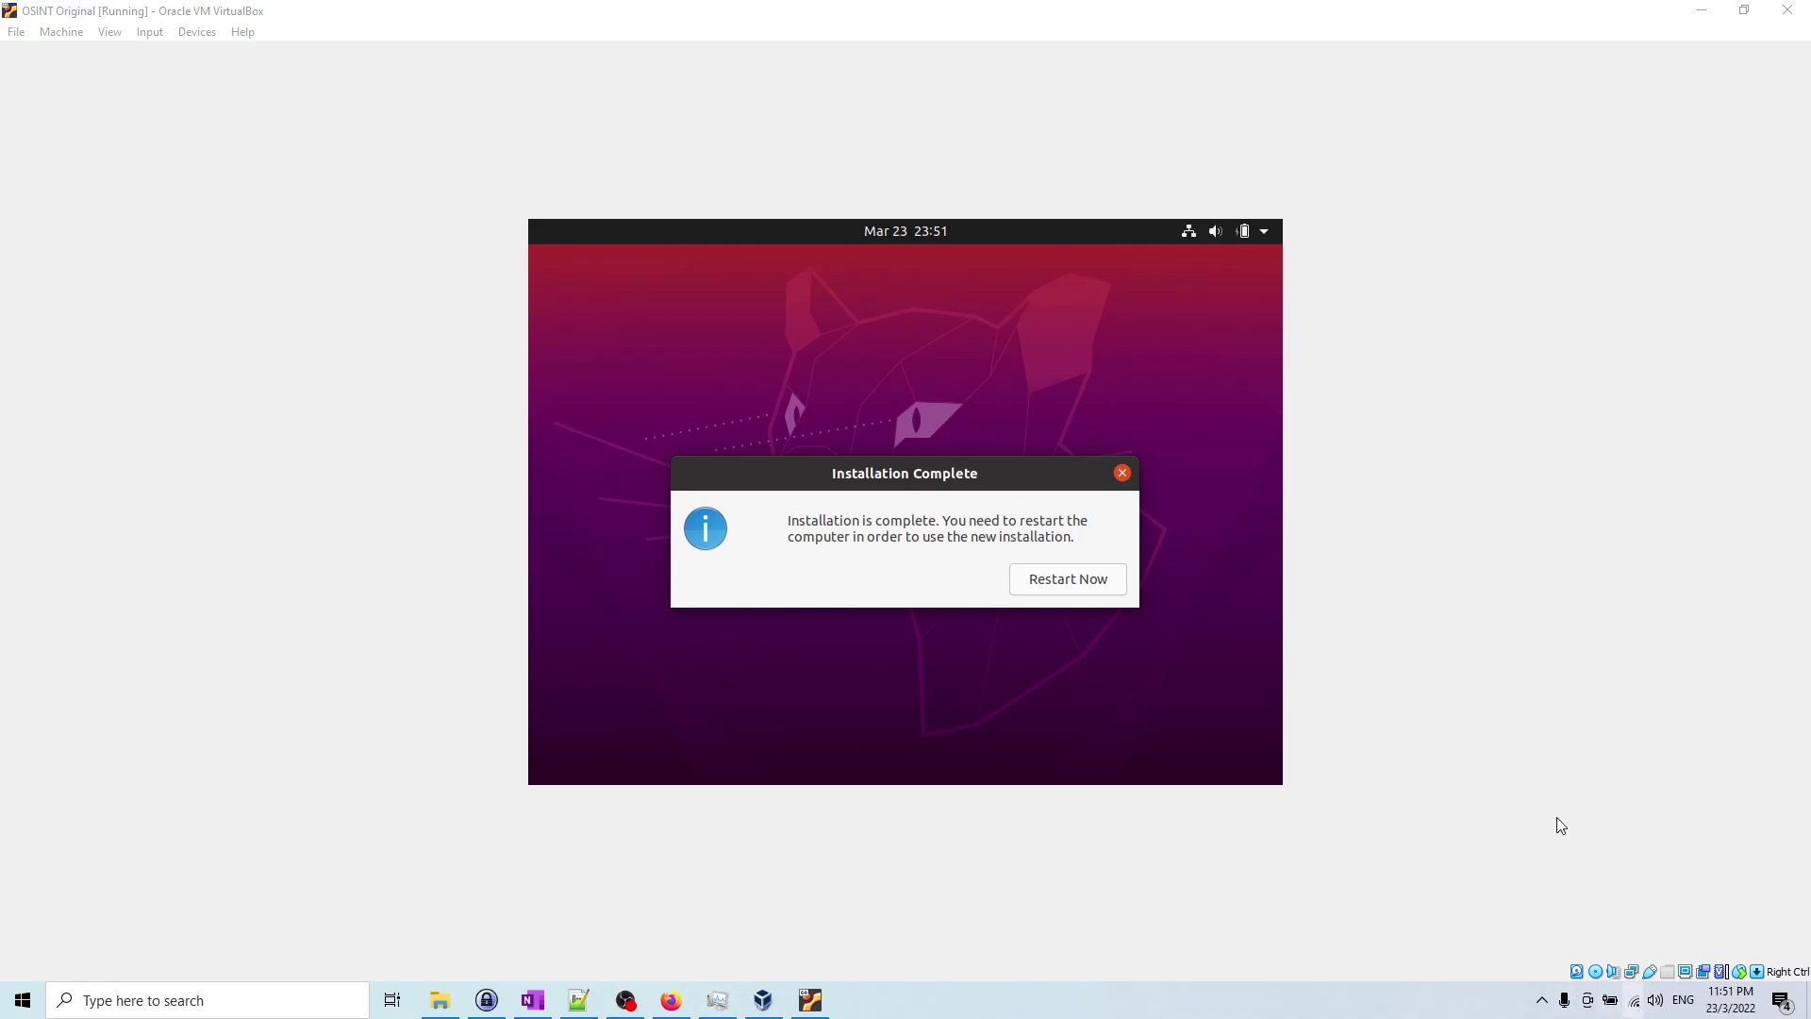
Step: Restart the guest and continue past the remove-installation-medium prompt
left_click(1104, 583)
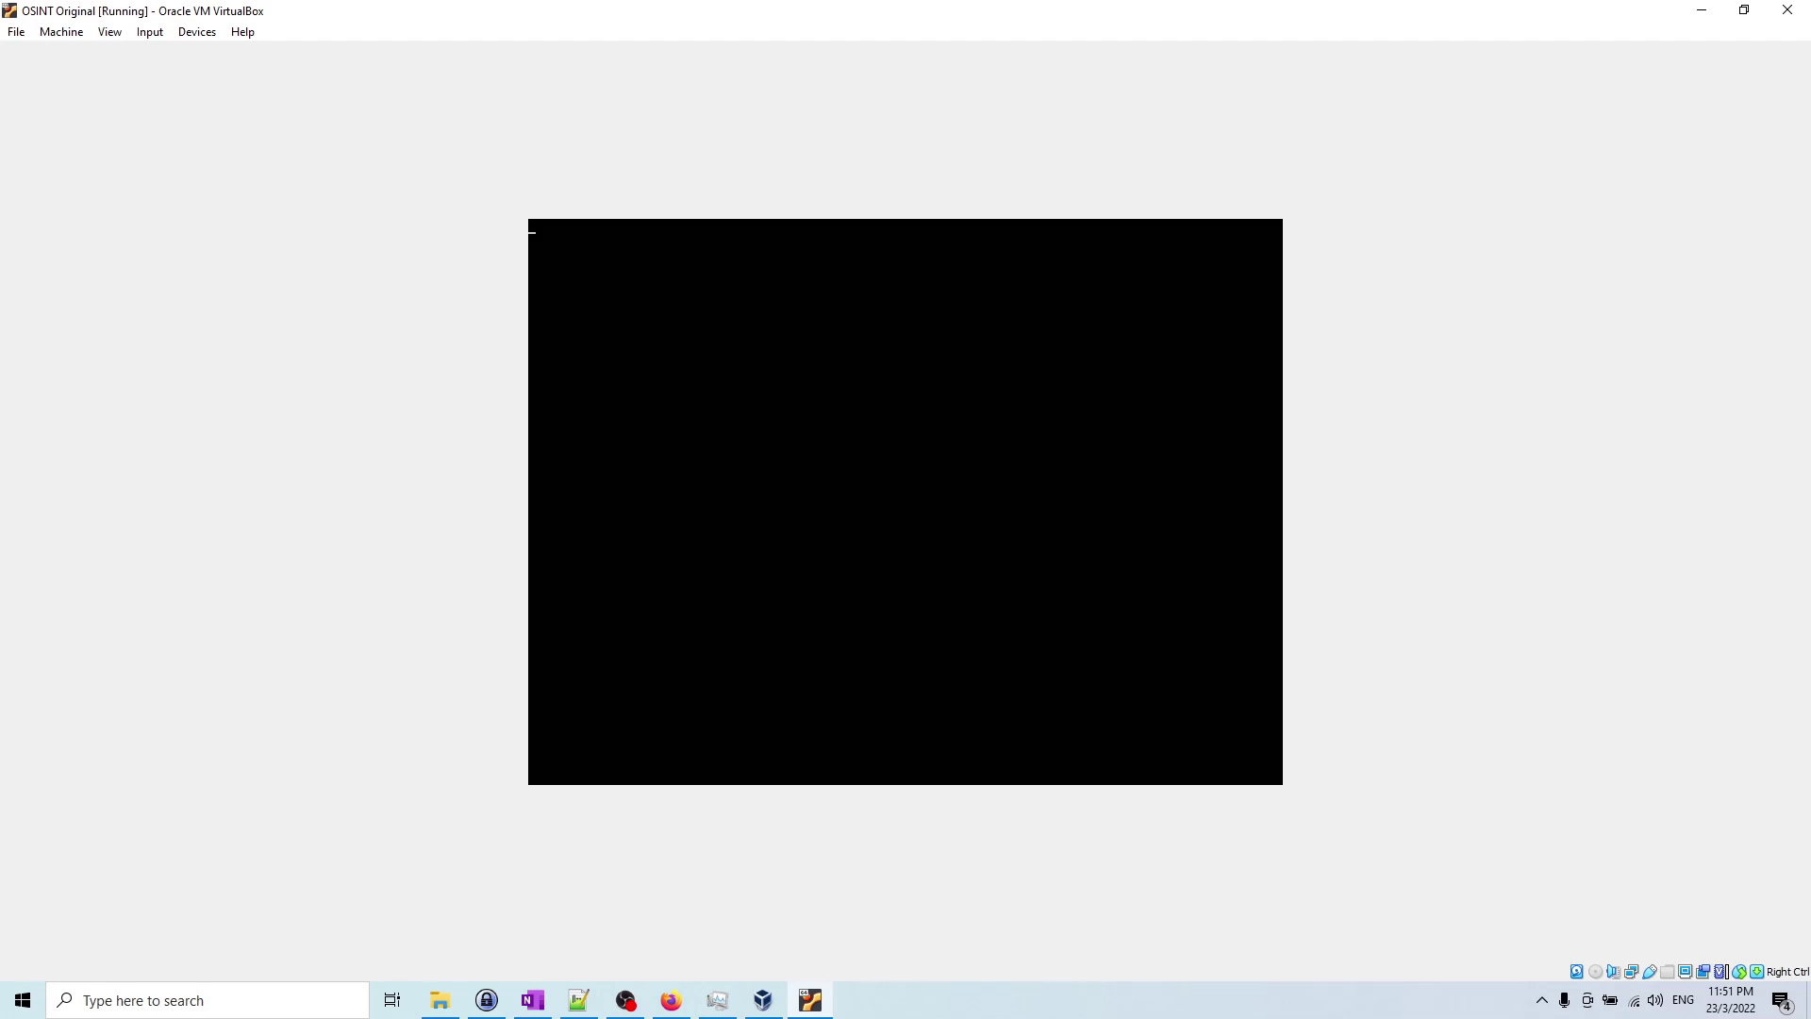
key("Return")
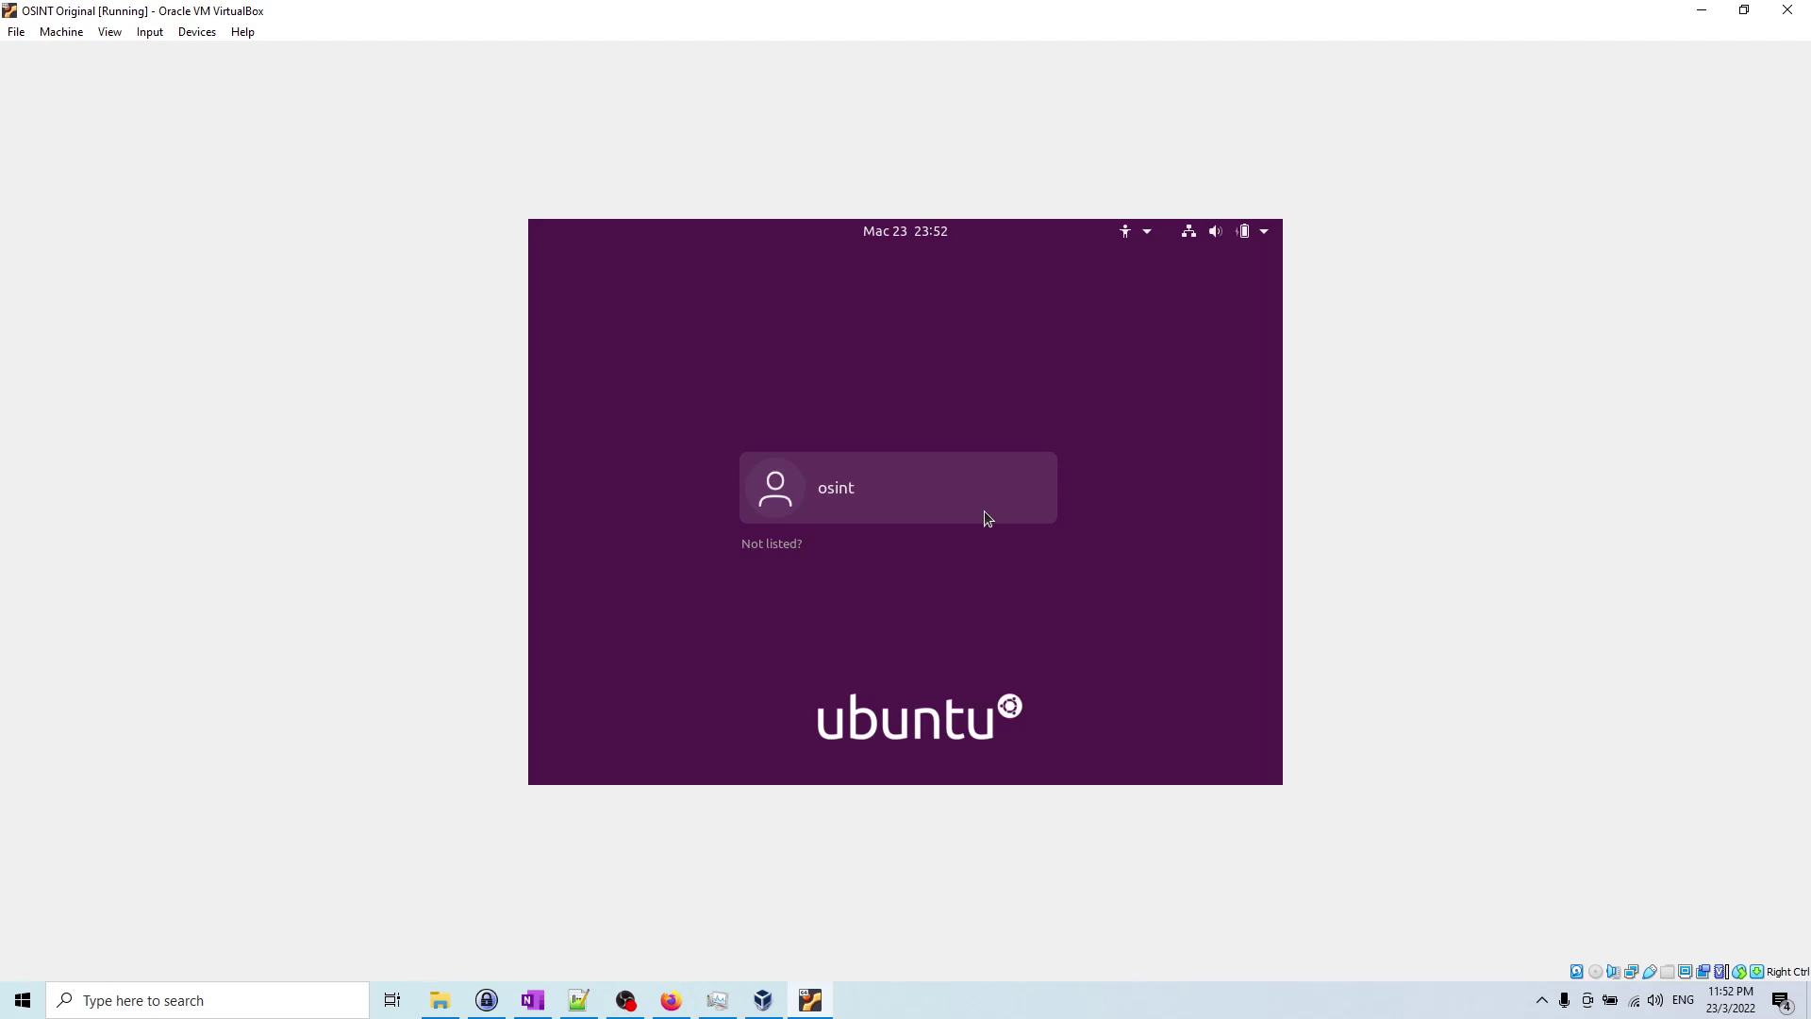
Step: Log in to Ubuntu as the new user with the account password
left_click(984, 513)
type("*****")
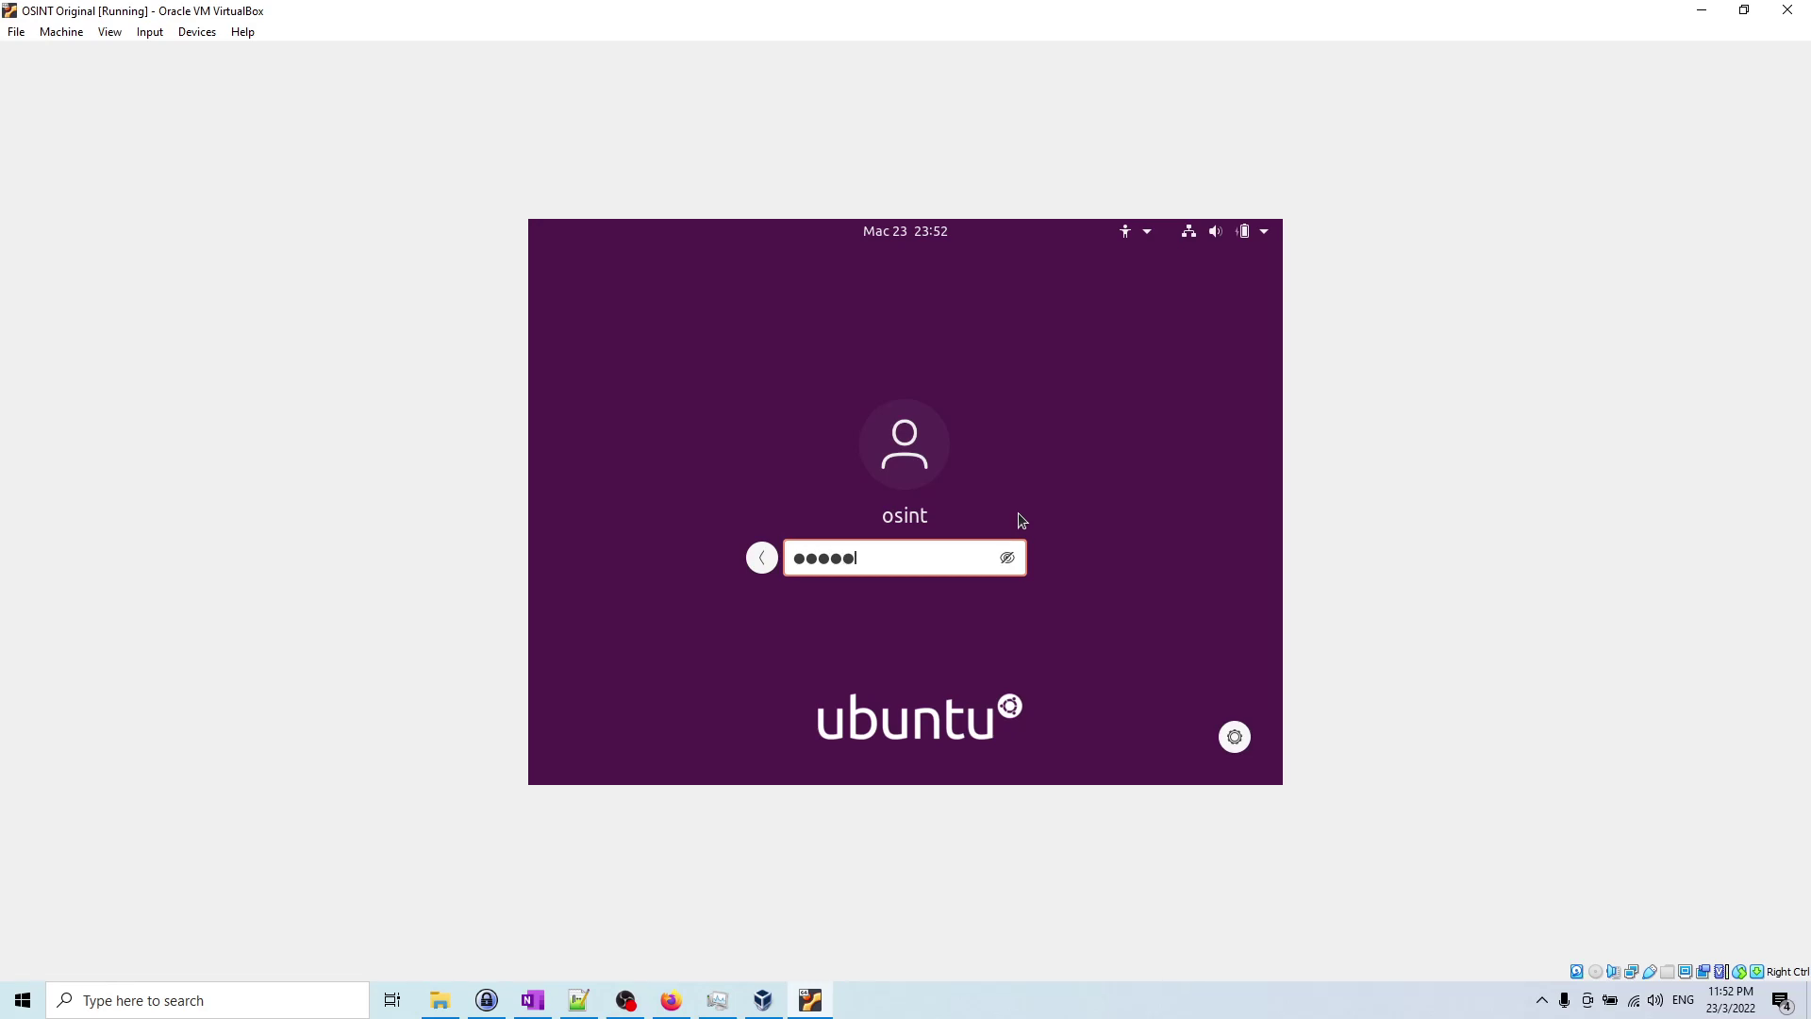
key("Return")
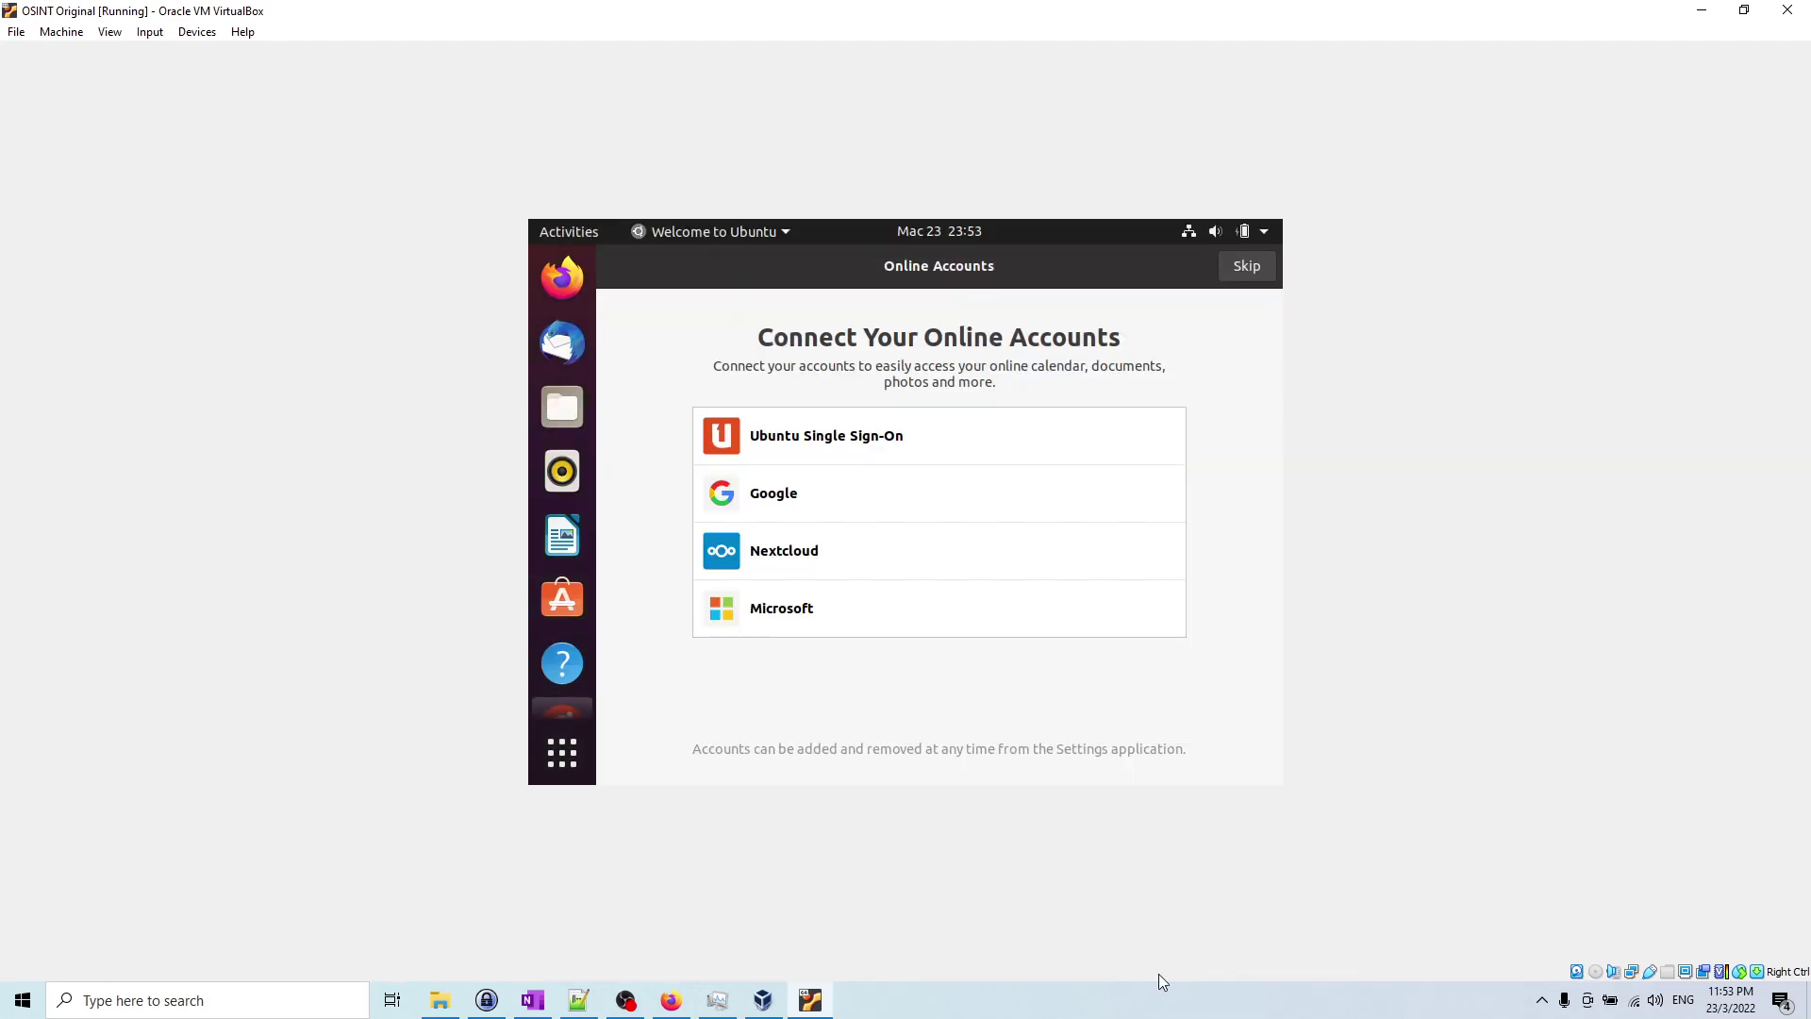
Step: Submit the sudo password for 'sudo apt install kernel-devel' in the guest terminal
left_click(1170, 993)
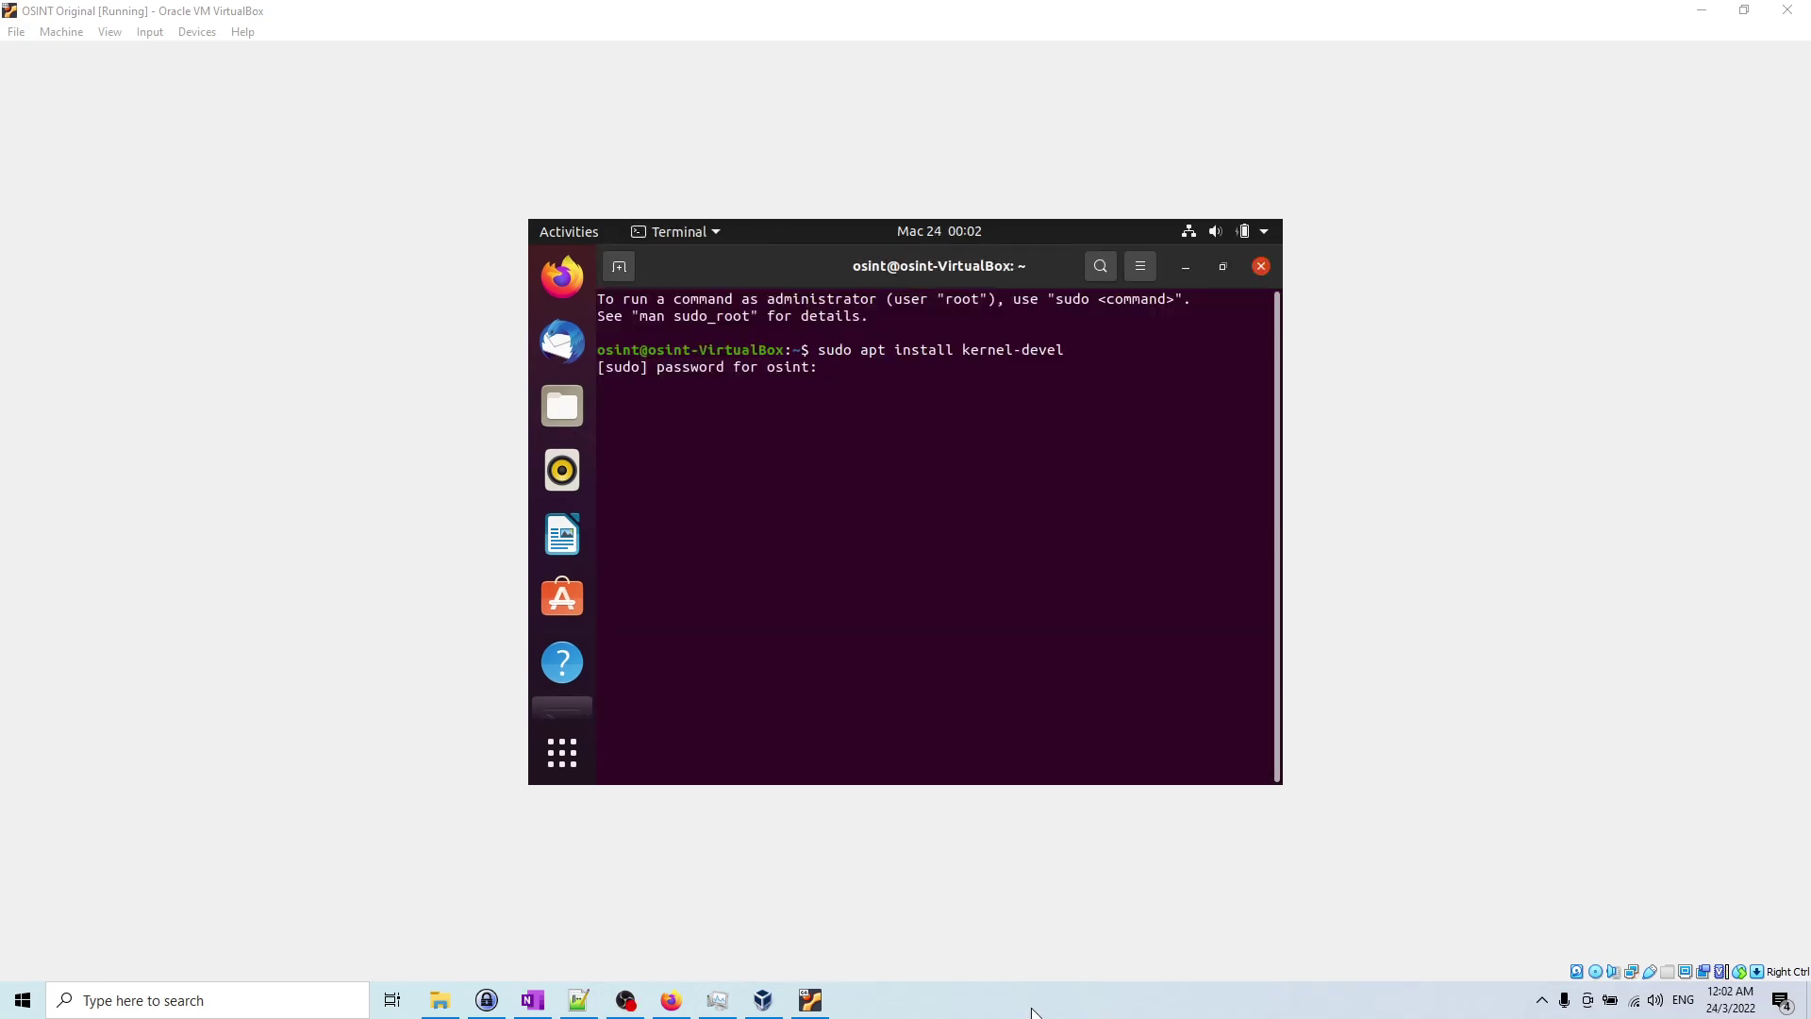
left_click(1023, 634)
key("Return")
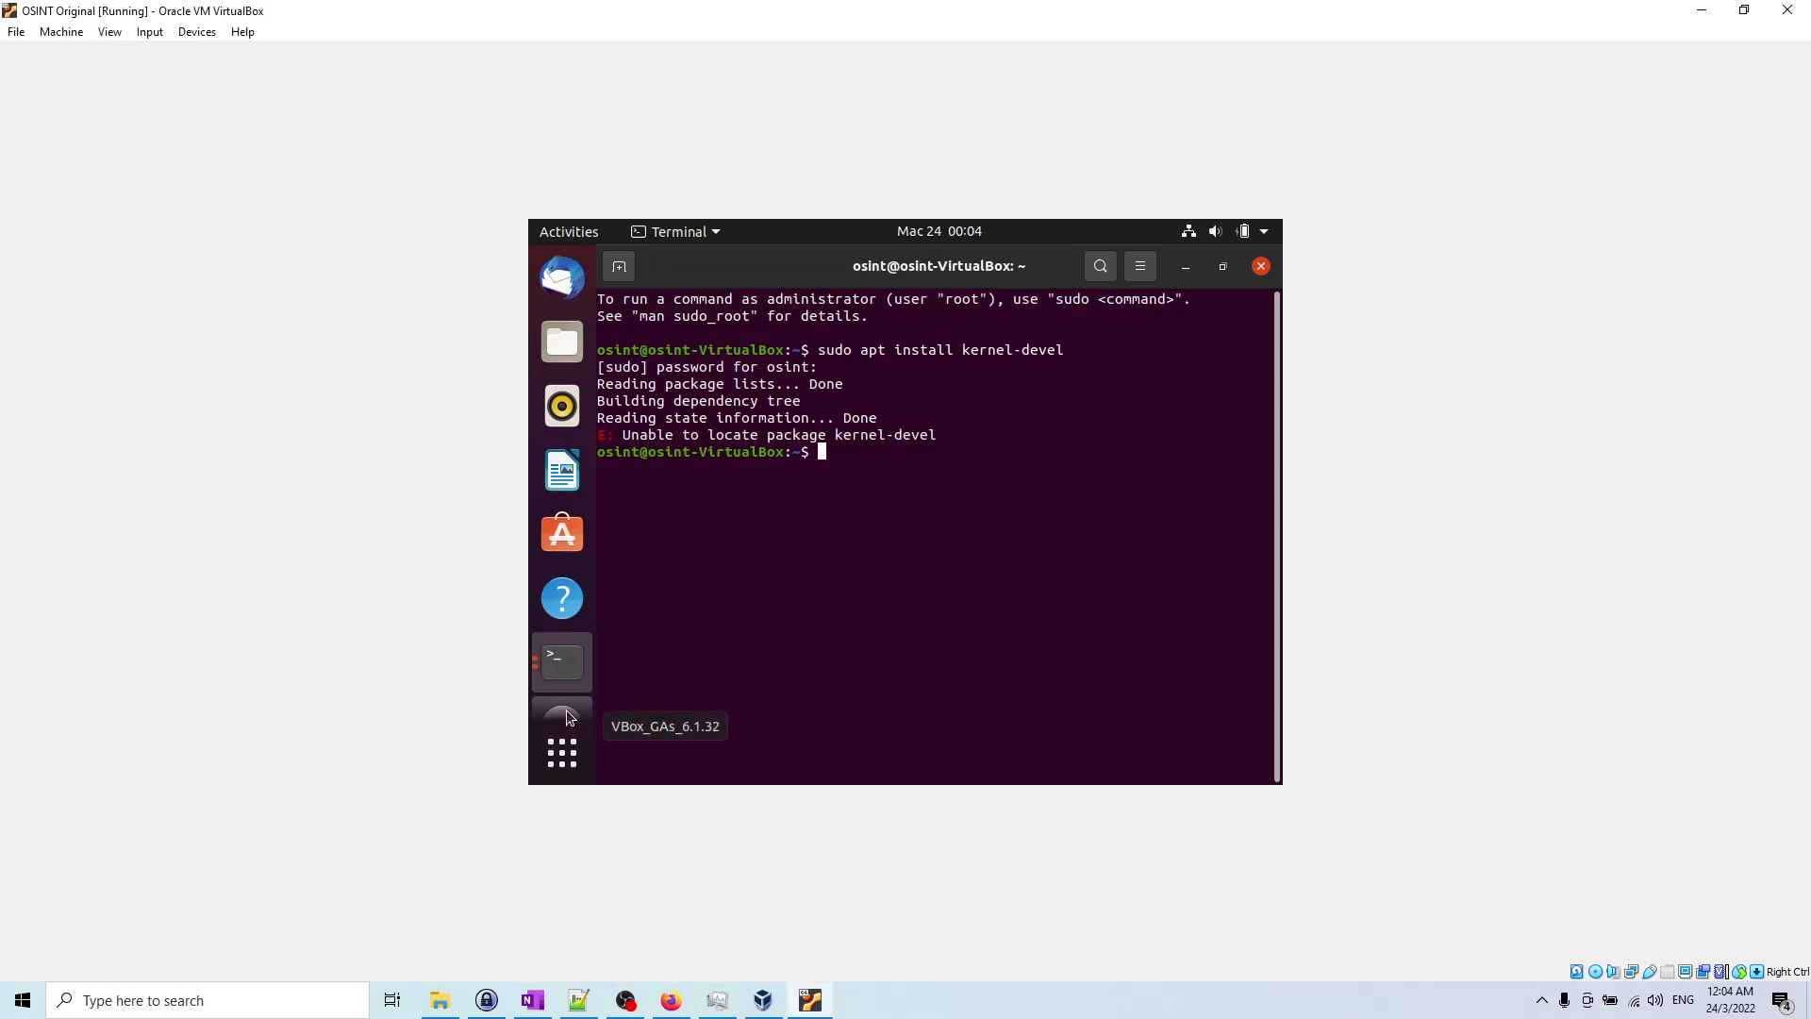
Step: Read the Guest Additions error in the installer terminal, then return to the shell terminal
left_click(569, 626)
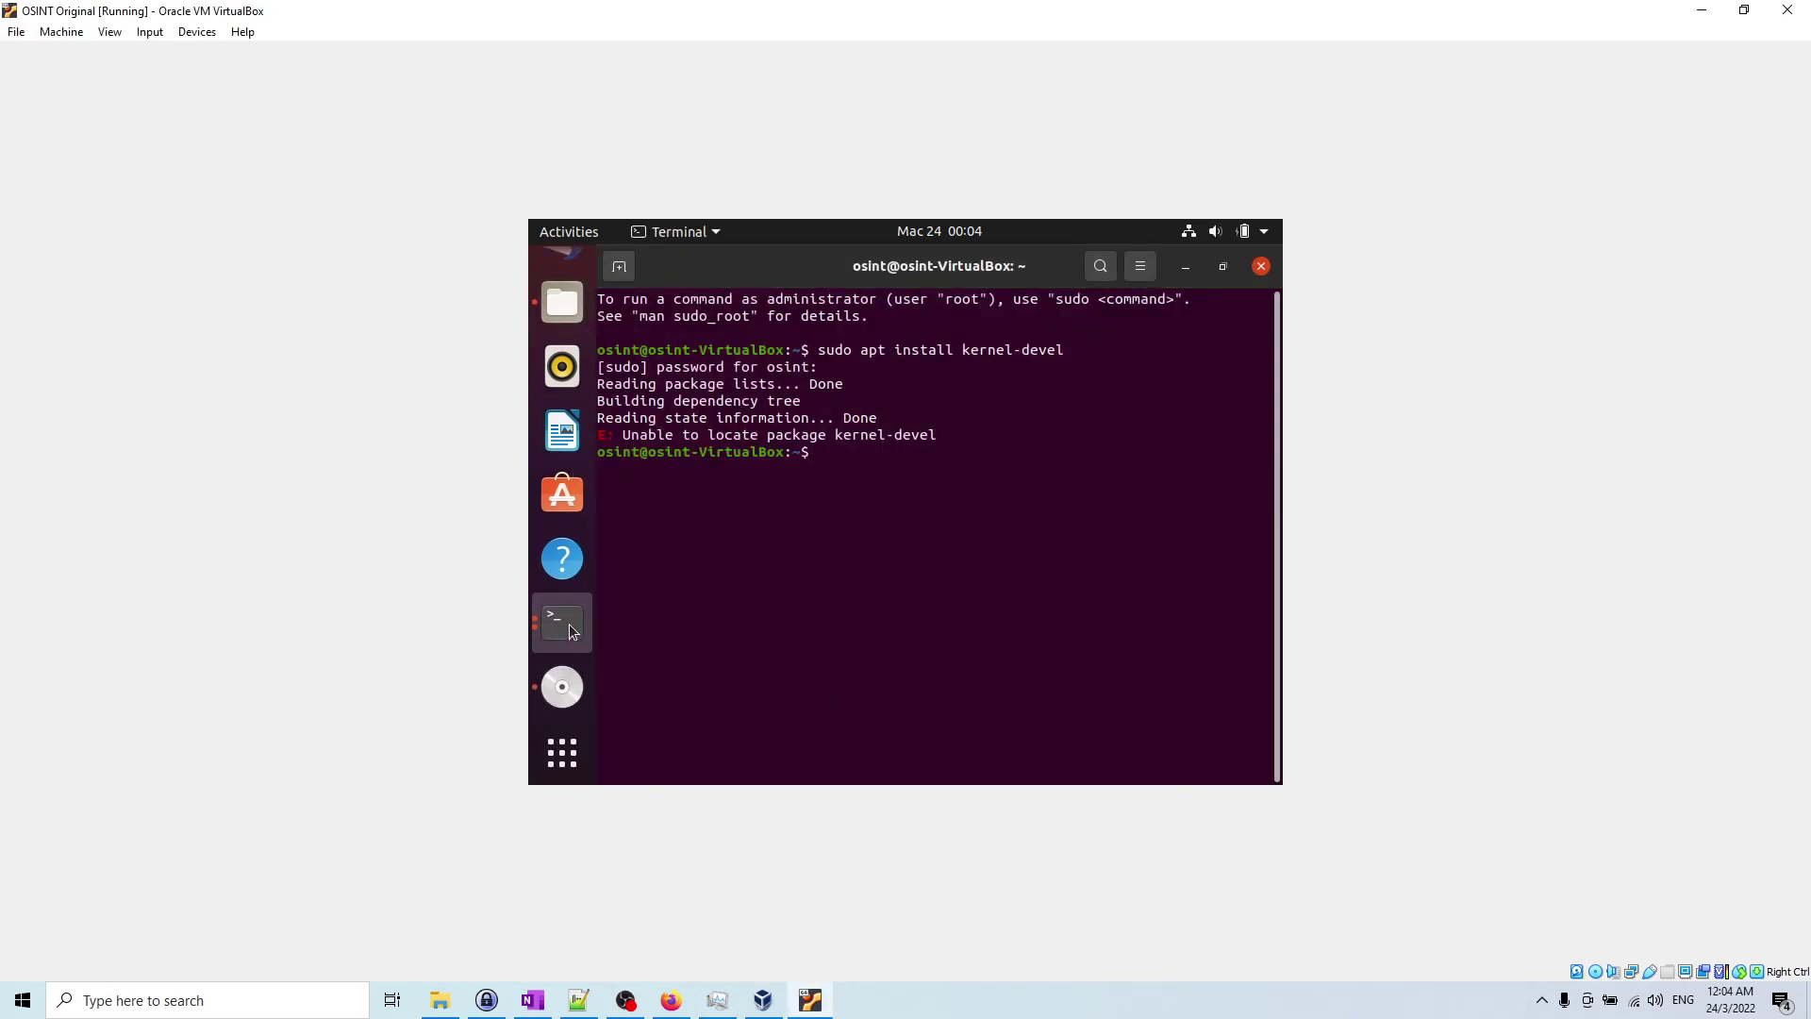
left_click(573, 627)
left_click(703, 519)
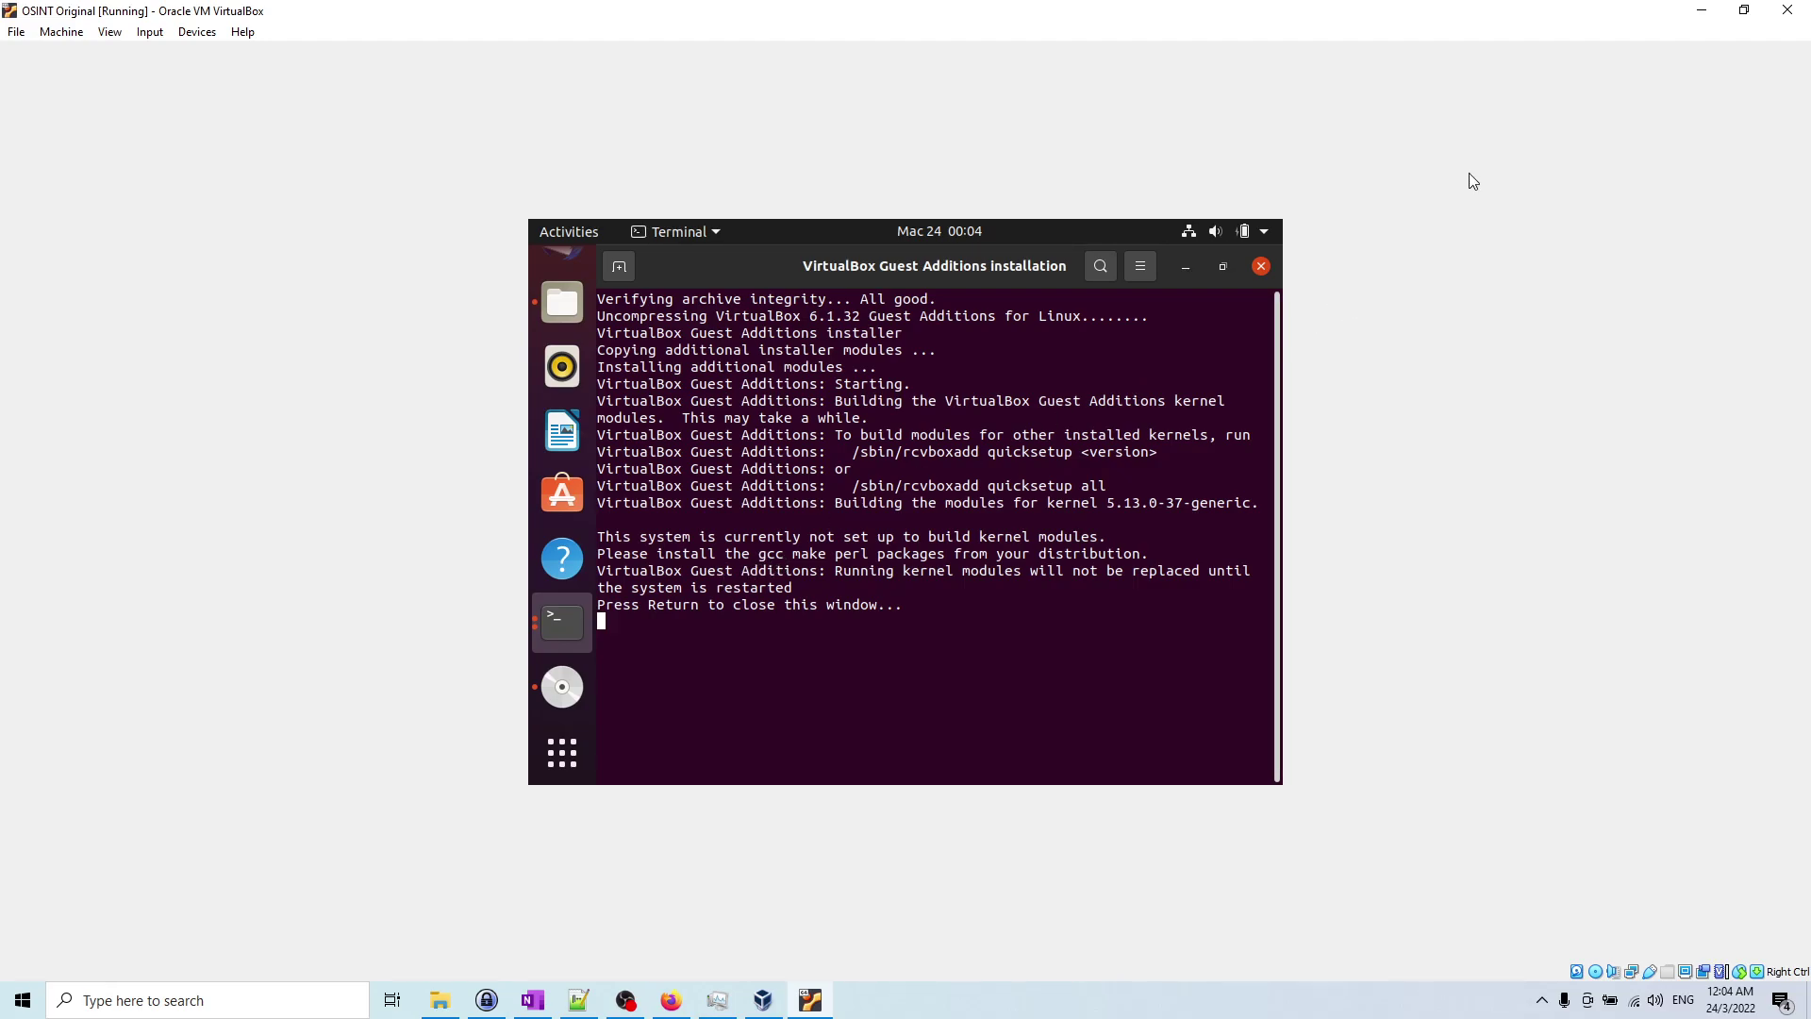
left_click(566, 627)
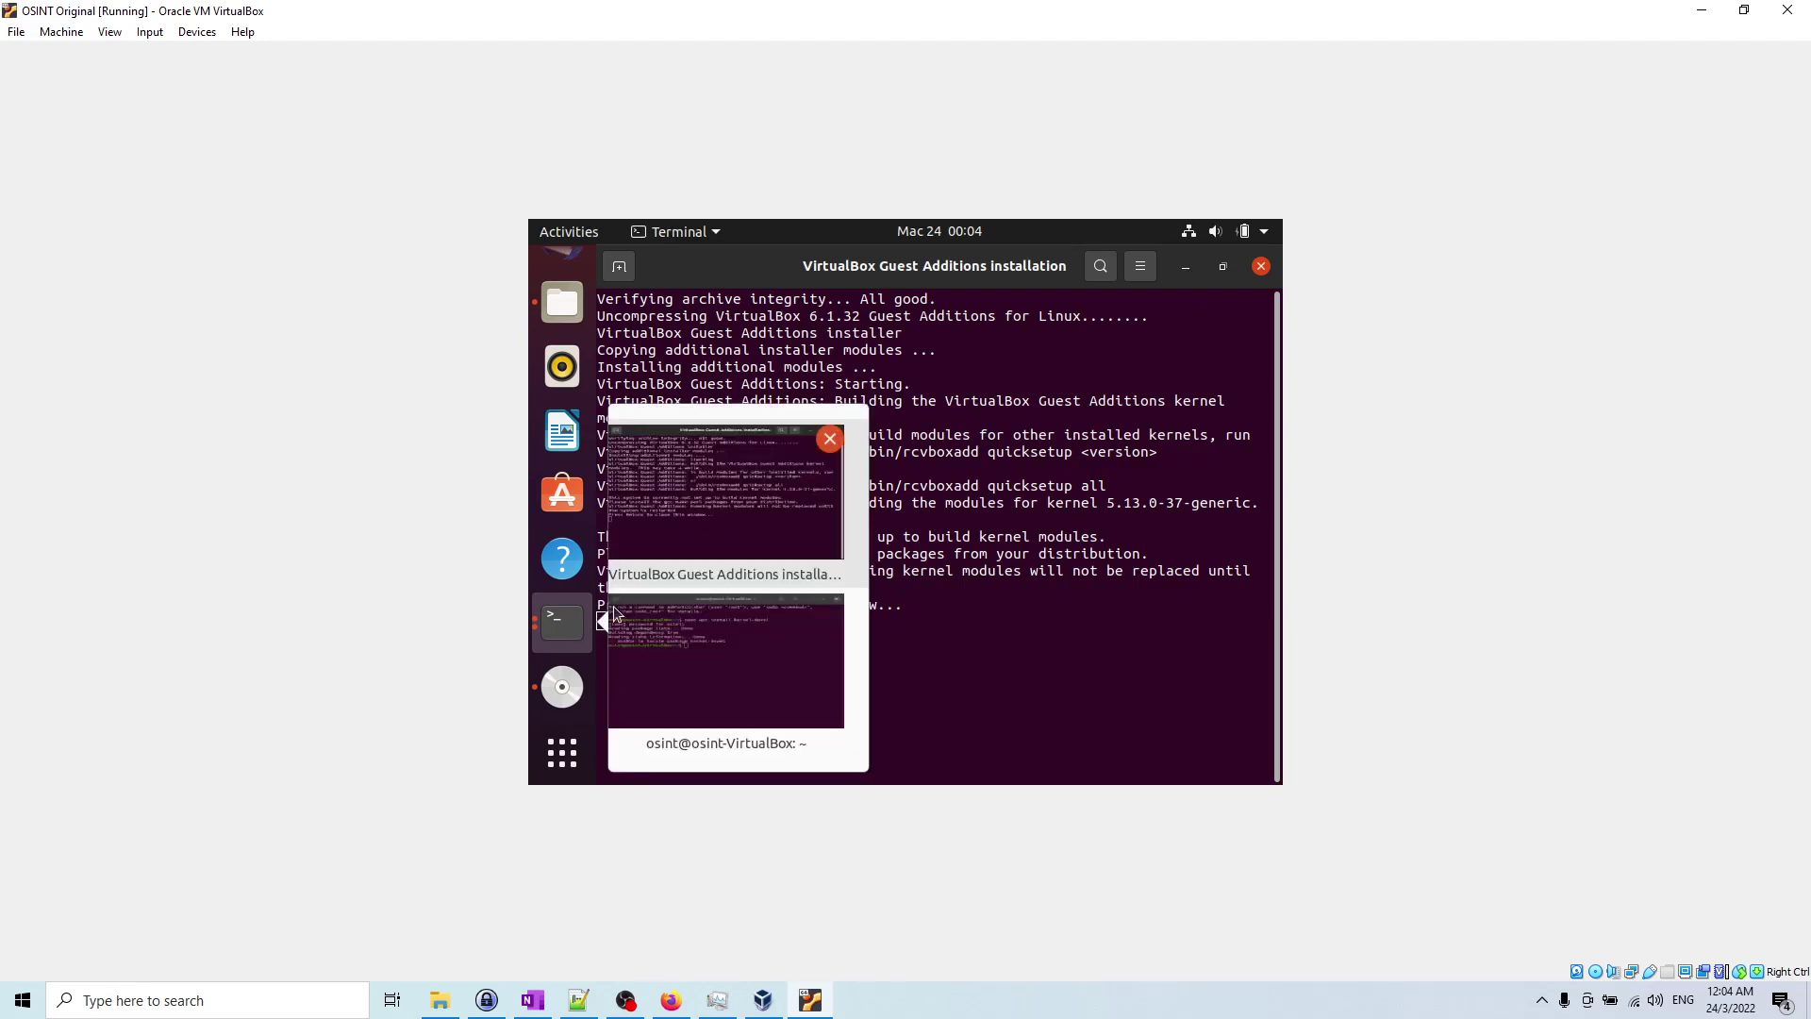
left_click(735, 638)
Step: Type 'sudo apt install perl gcc', checking the required packages listed in the installer output
type("sudo apt install ")
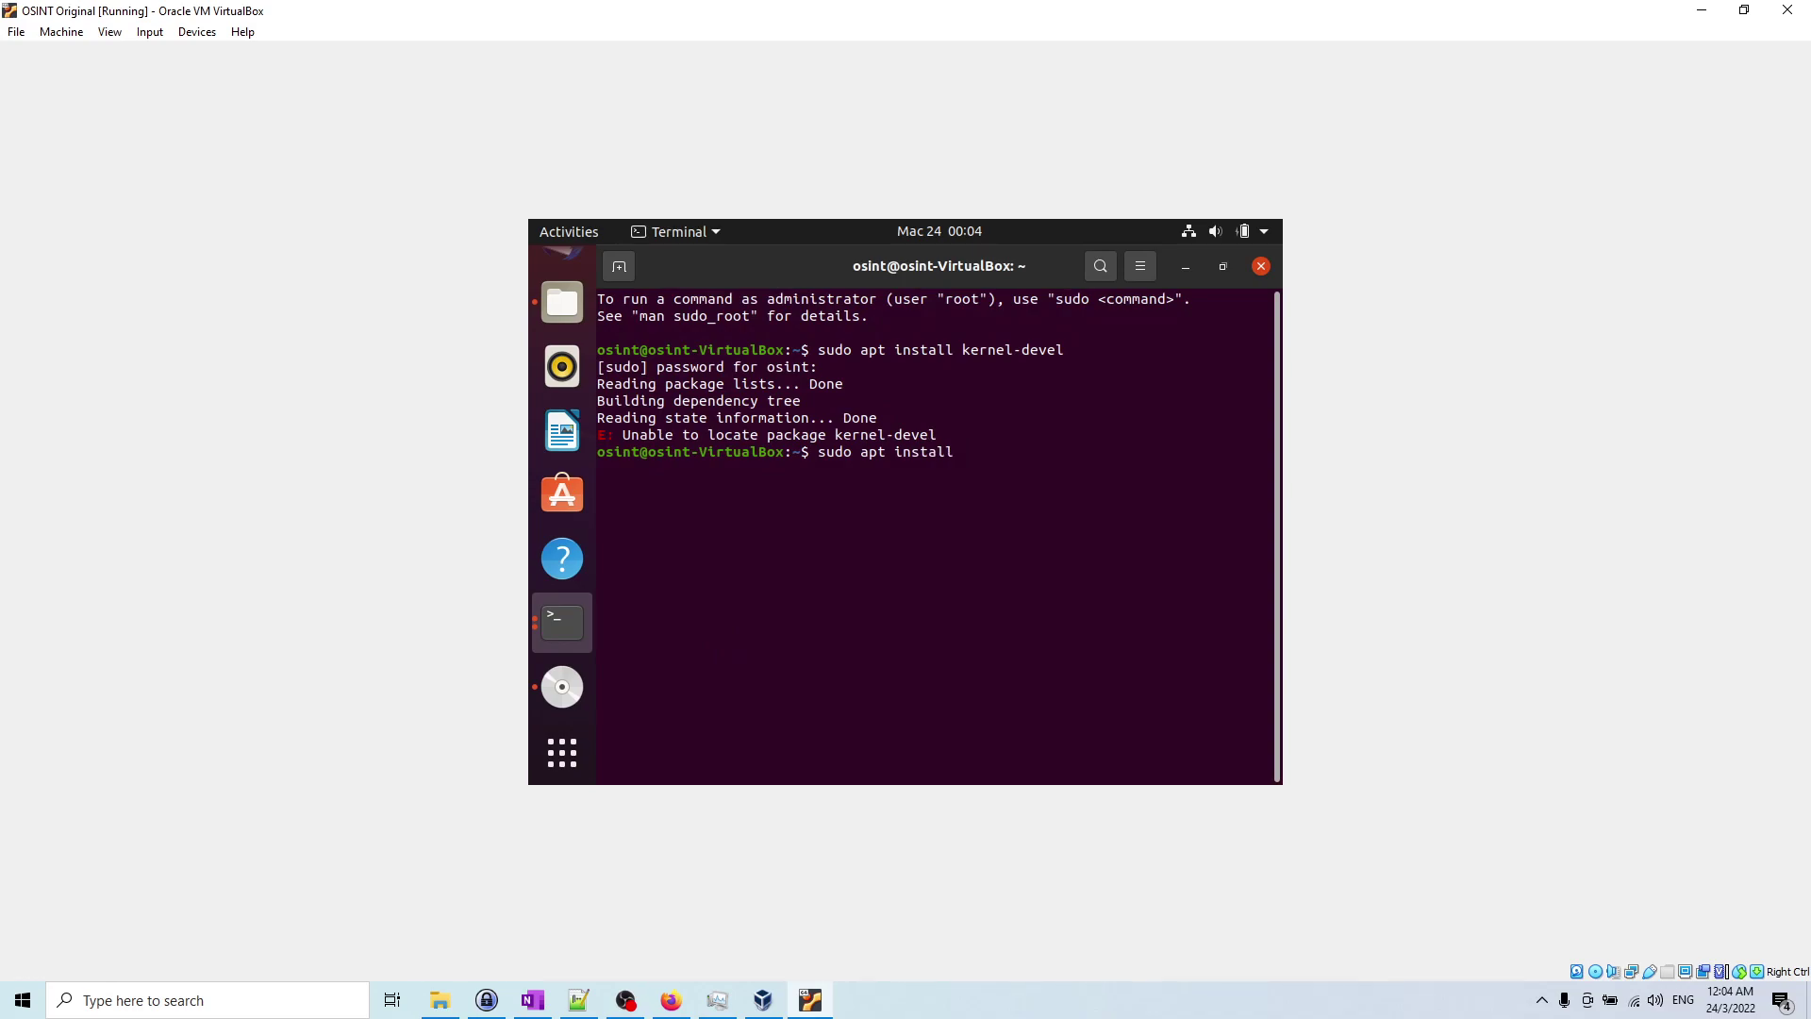
type("prel")
key("BackSpace")
key("BackSpace")
key("BackSpace")
key("BackSpace")
type("erl gcc")
left_click(562, 621)
left_click(699, 529)
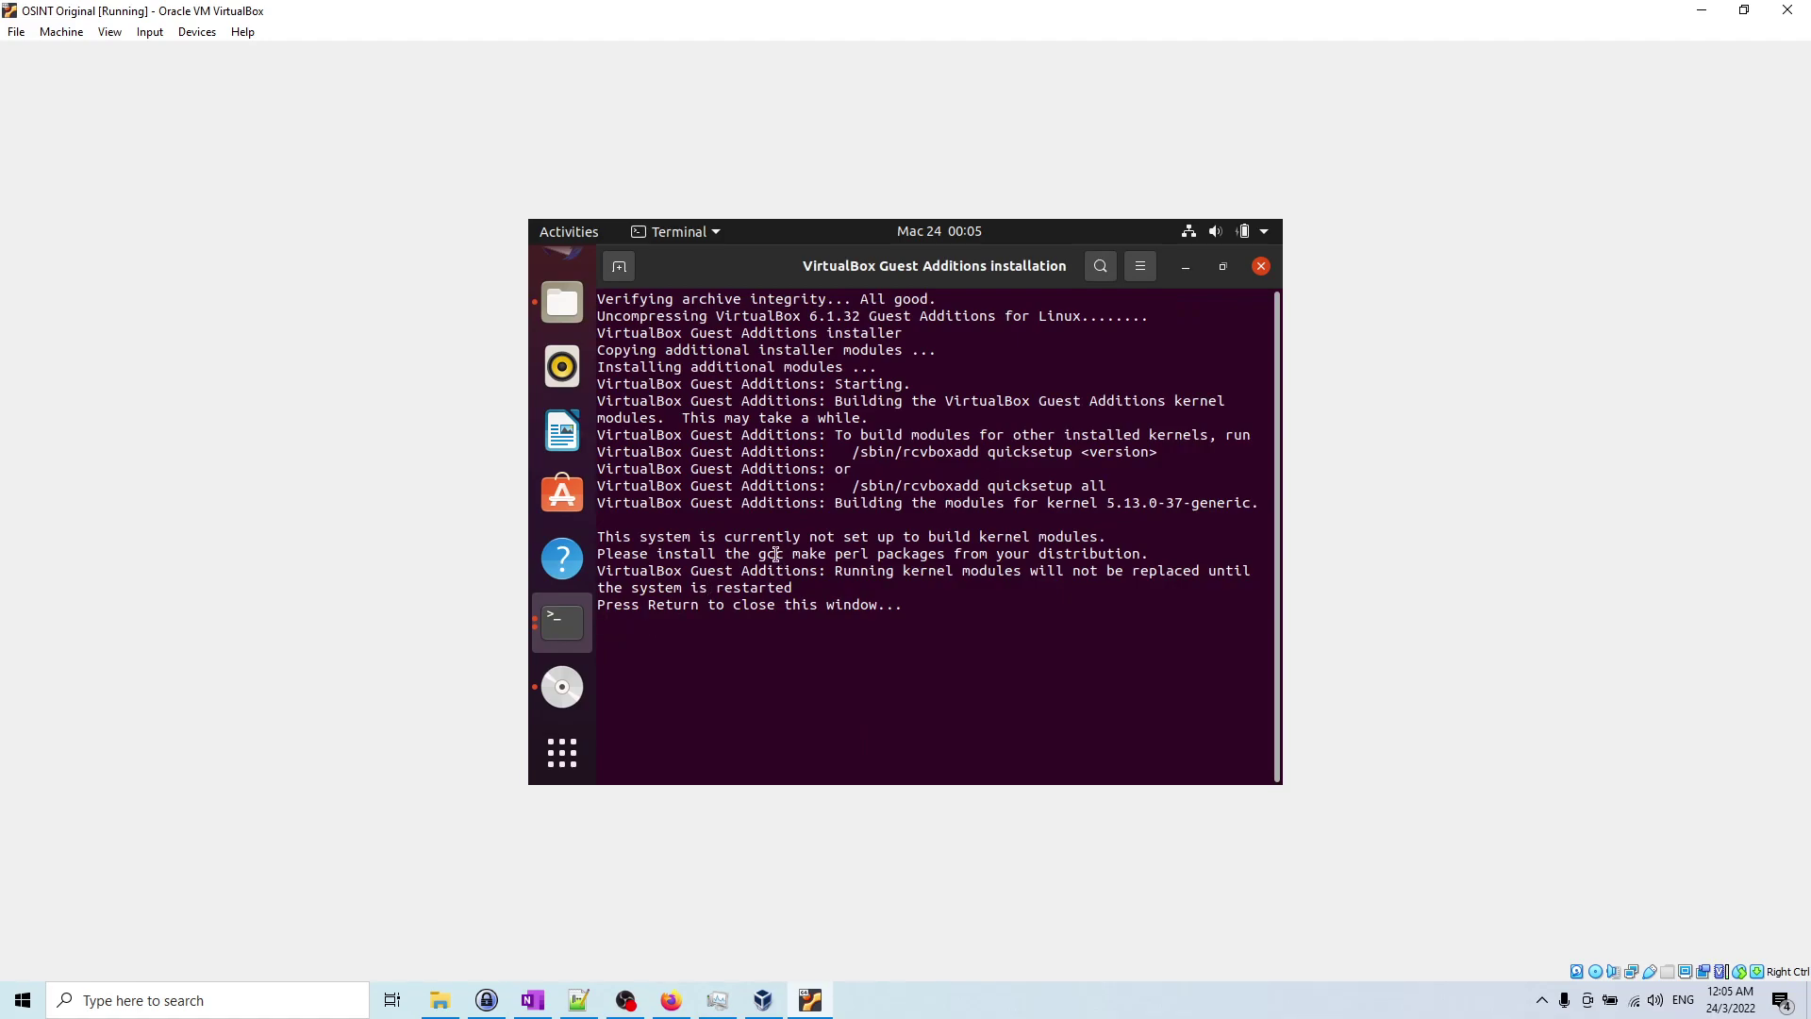
left_click_drag(774, 556, 858, 556)
left_click(563, 621)
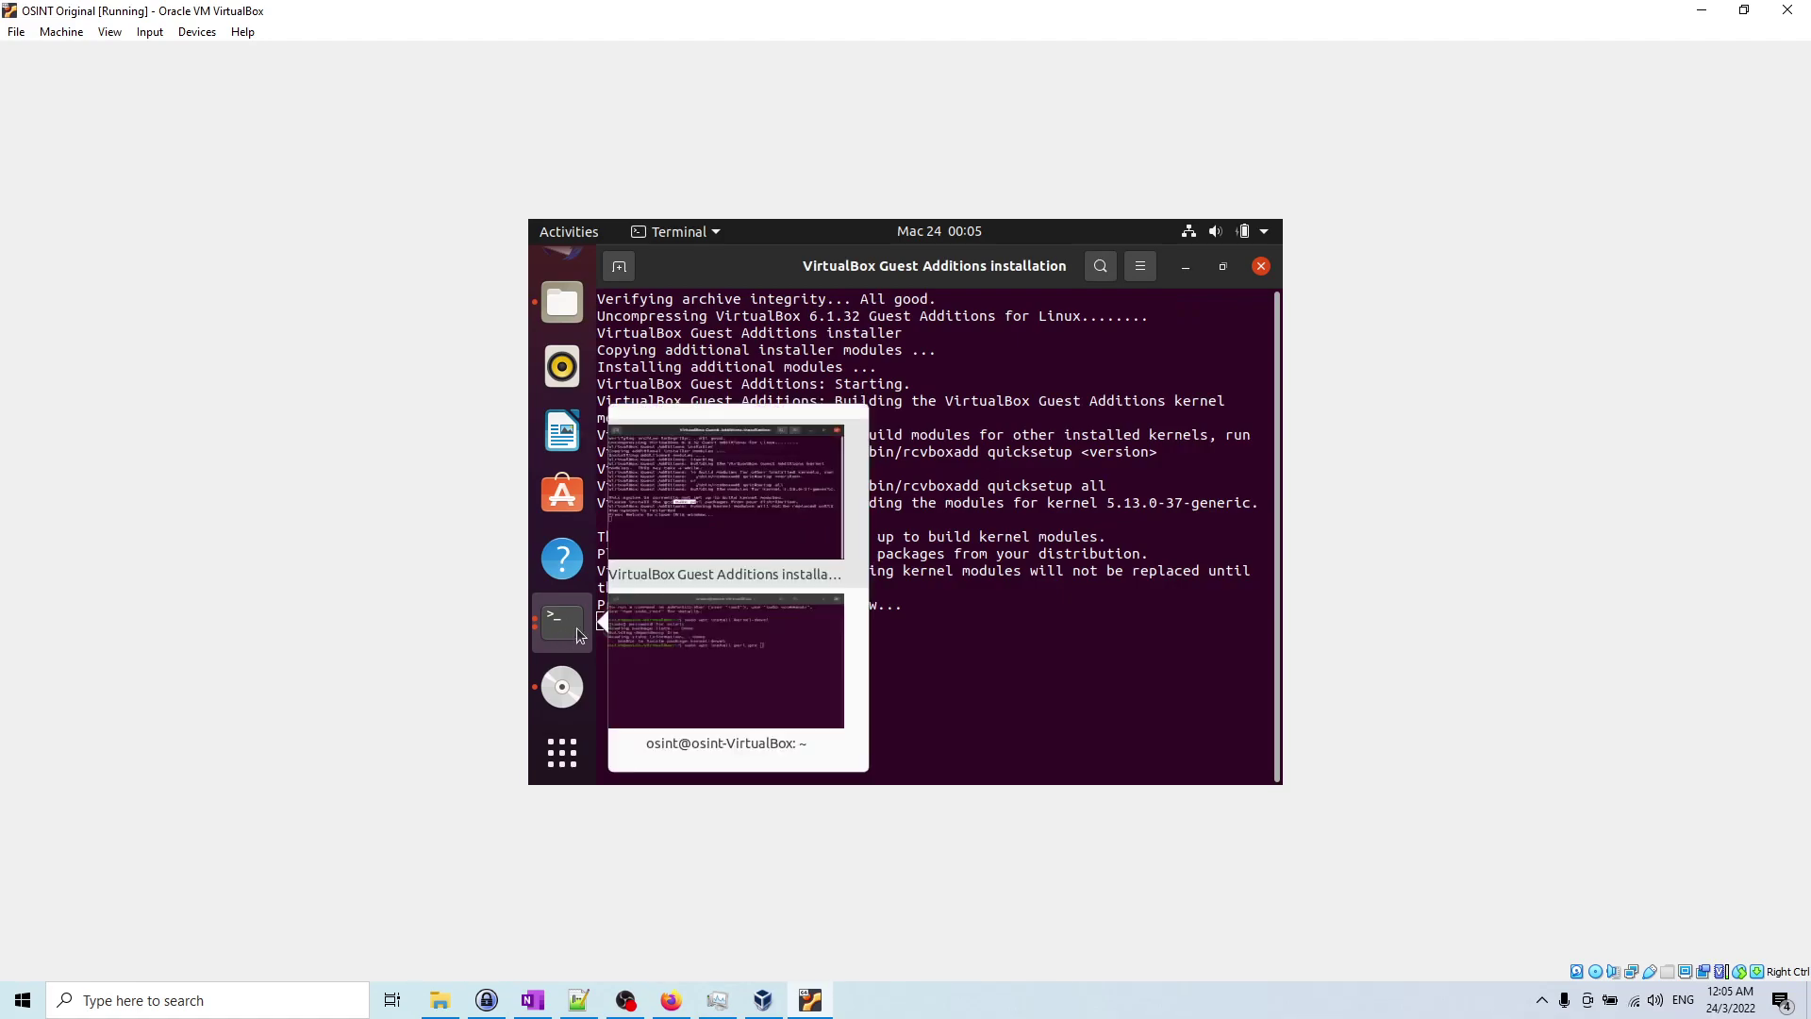
left_click(726, 643)
Step: Run 'sudo apt install perl gcc make' and confirm the installation with y
type("make")
key("Return")
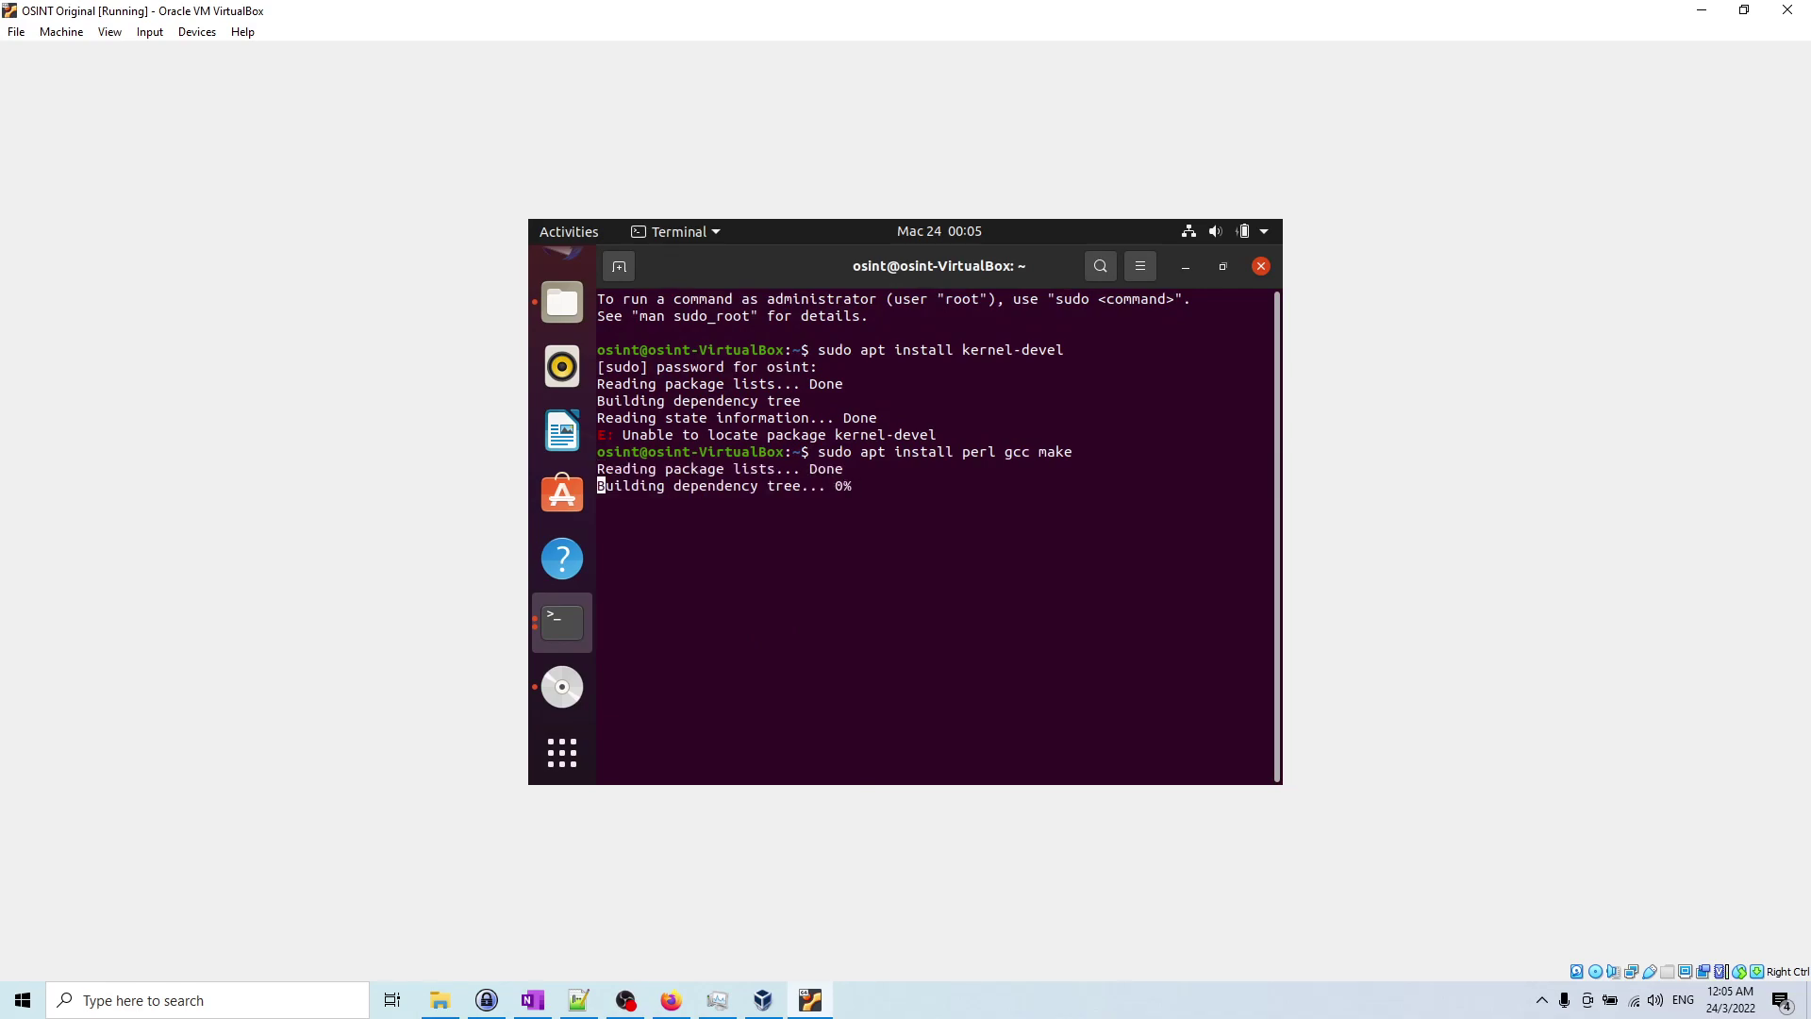
type("y")
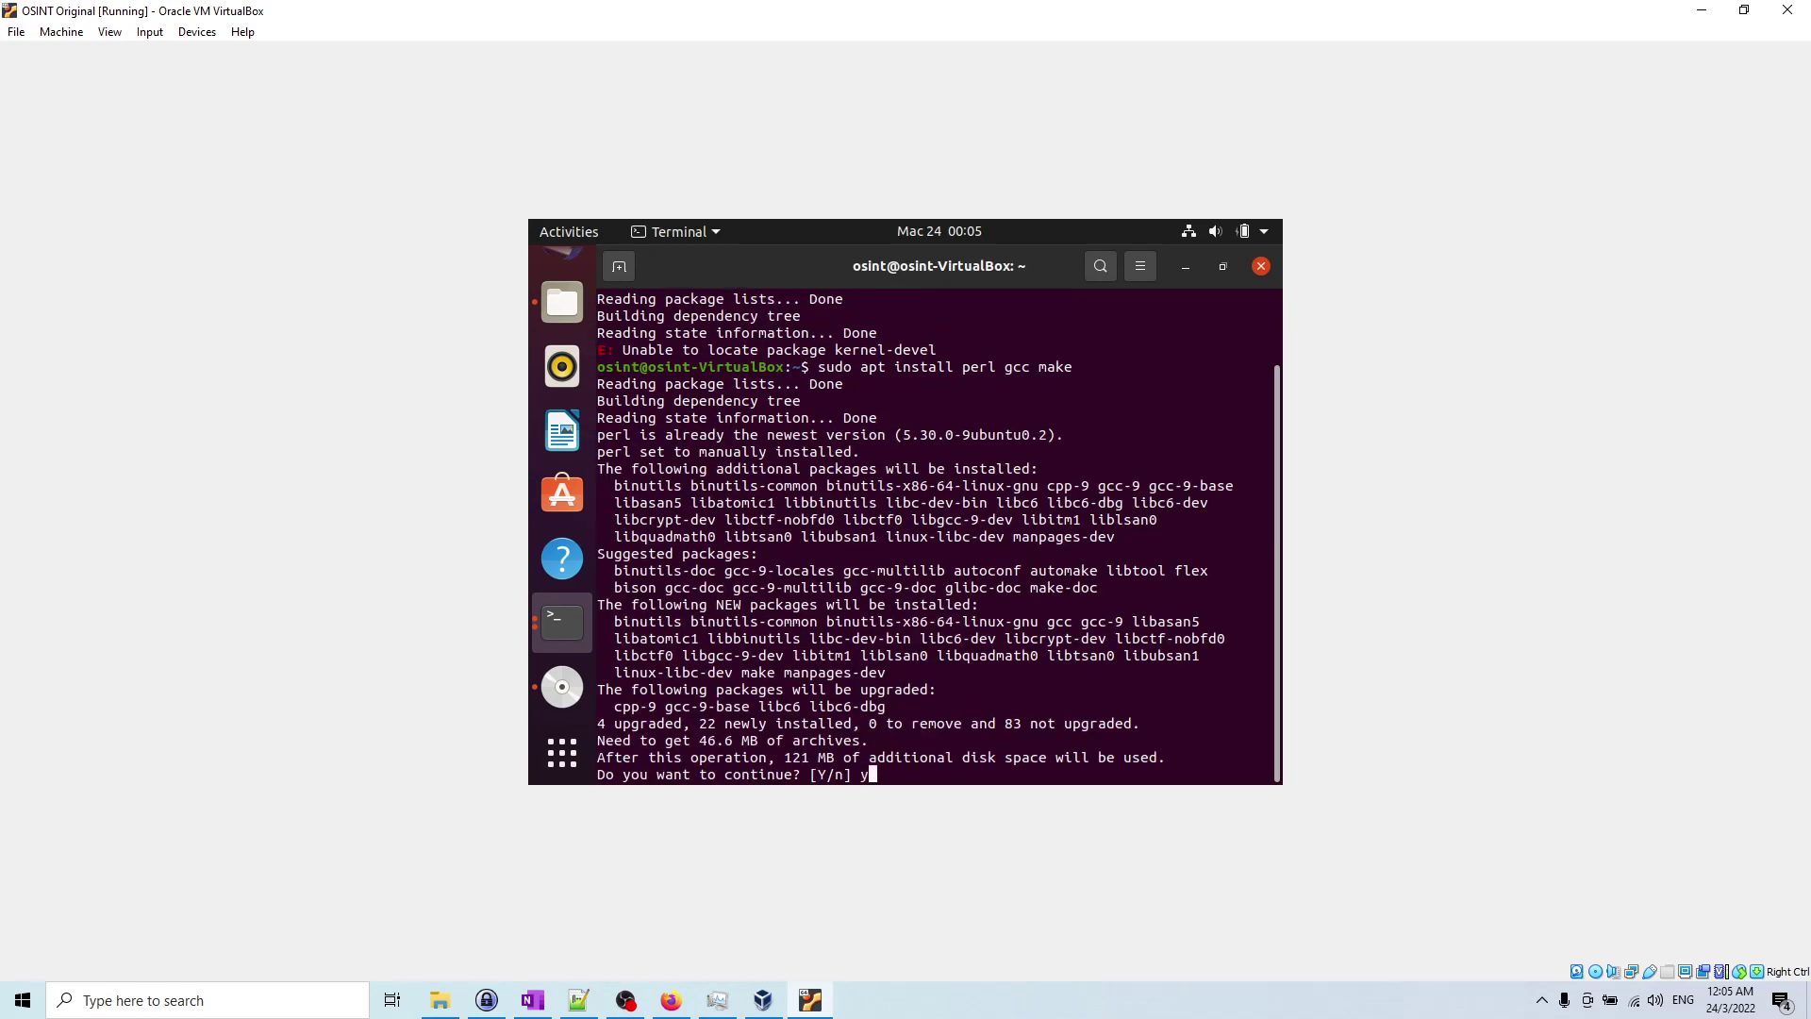
key("Return")
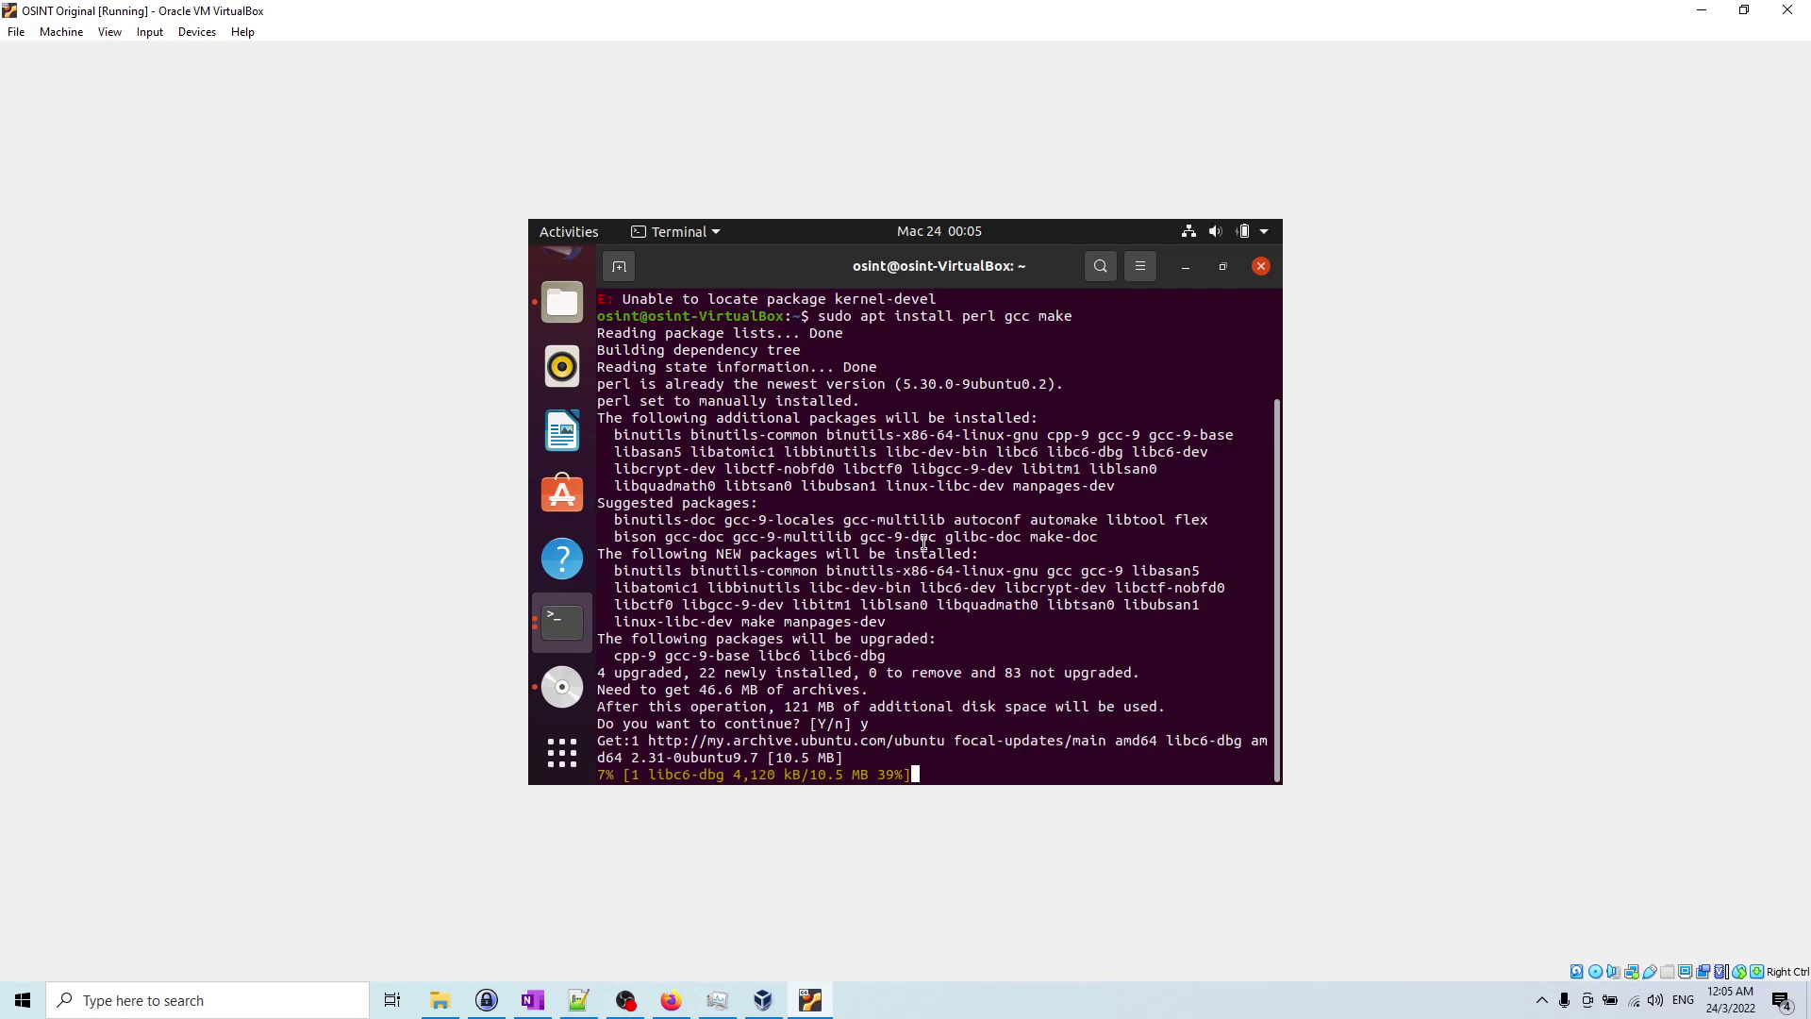
Step: Check the Guest Additions installer output, then return to the package-installing terminal
left_click(556, 620)
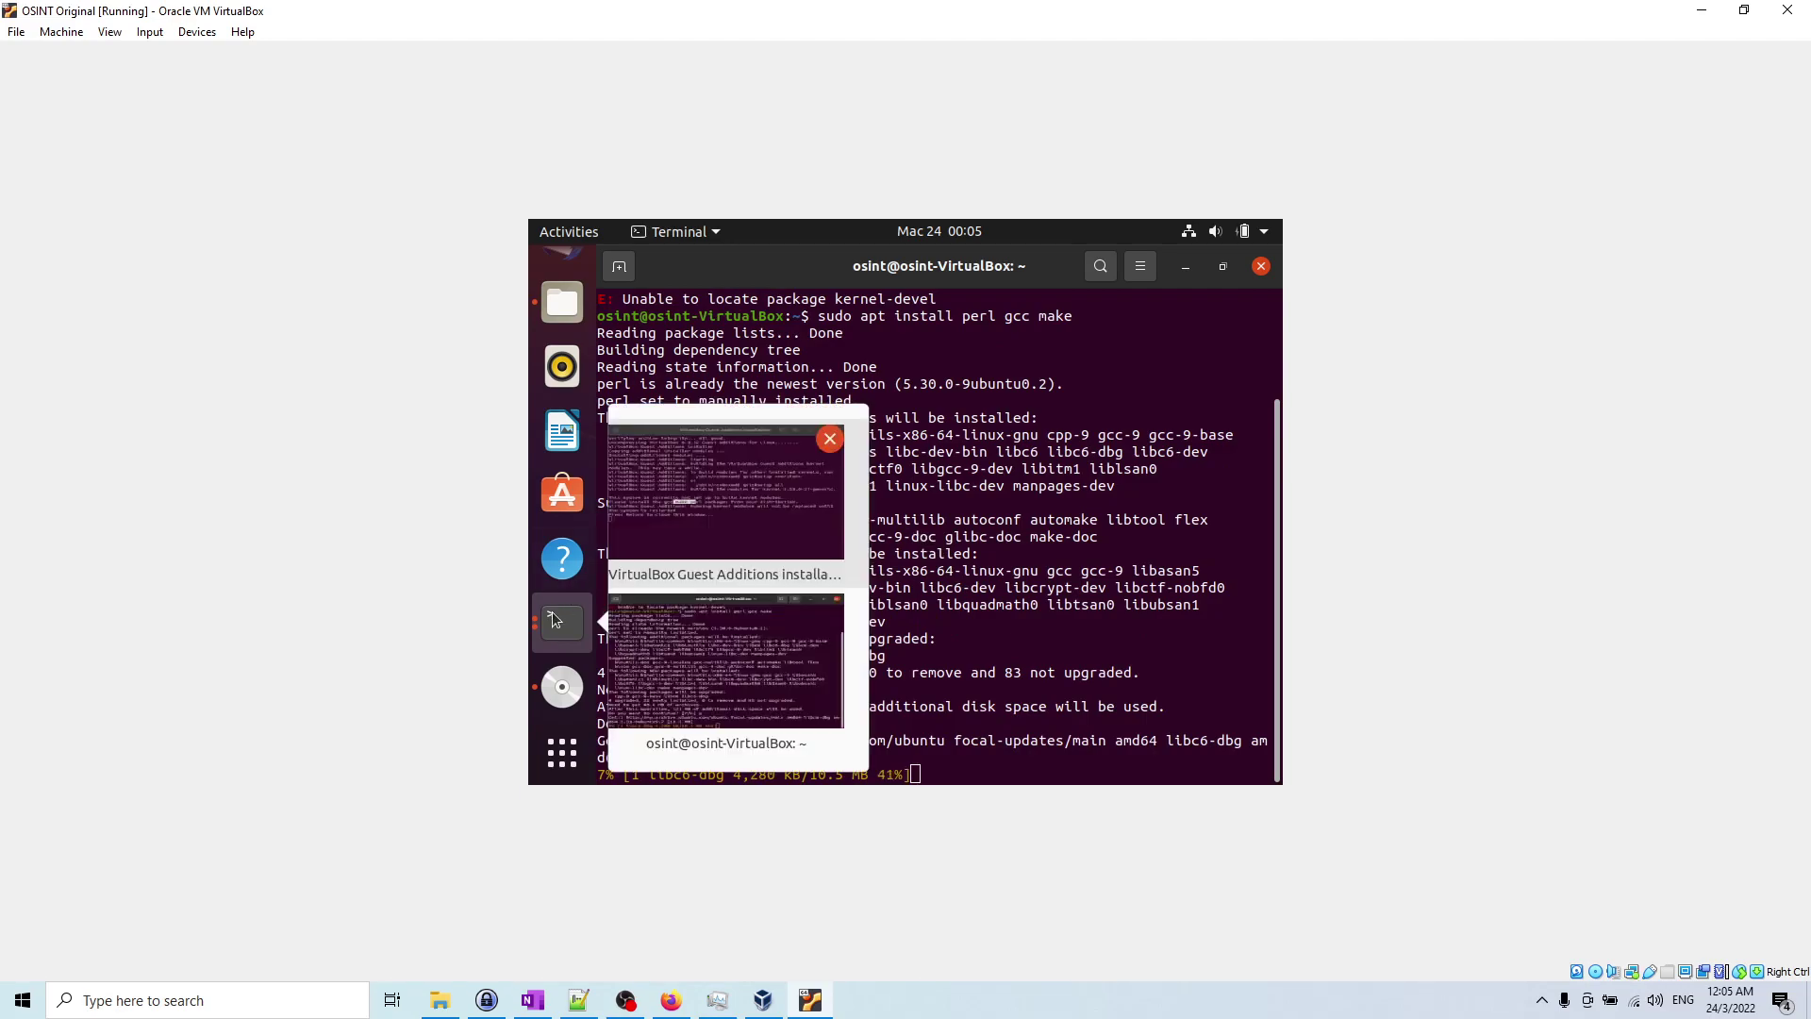
left_click(735, 528)
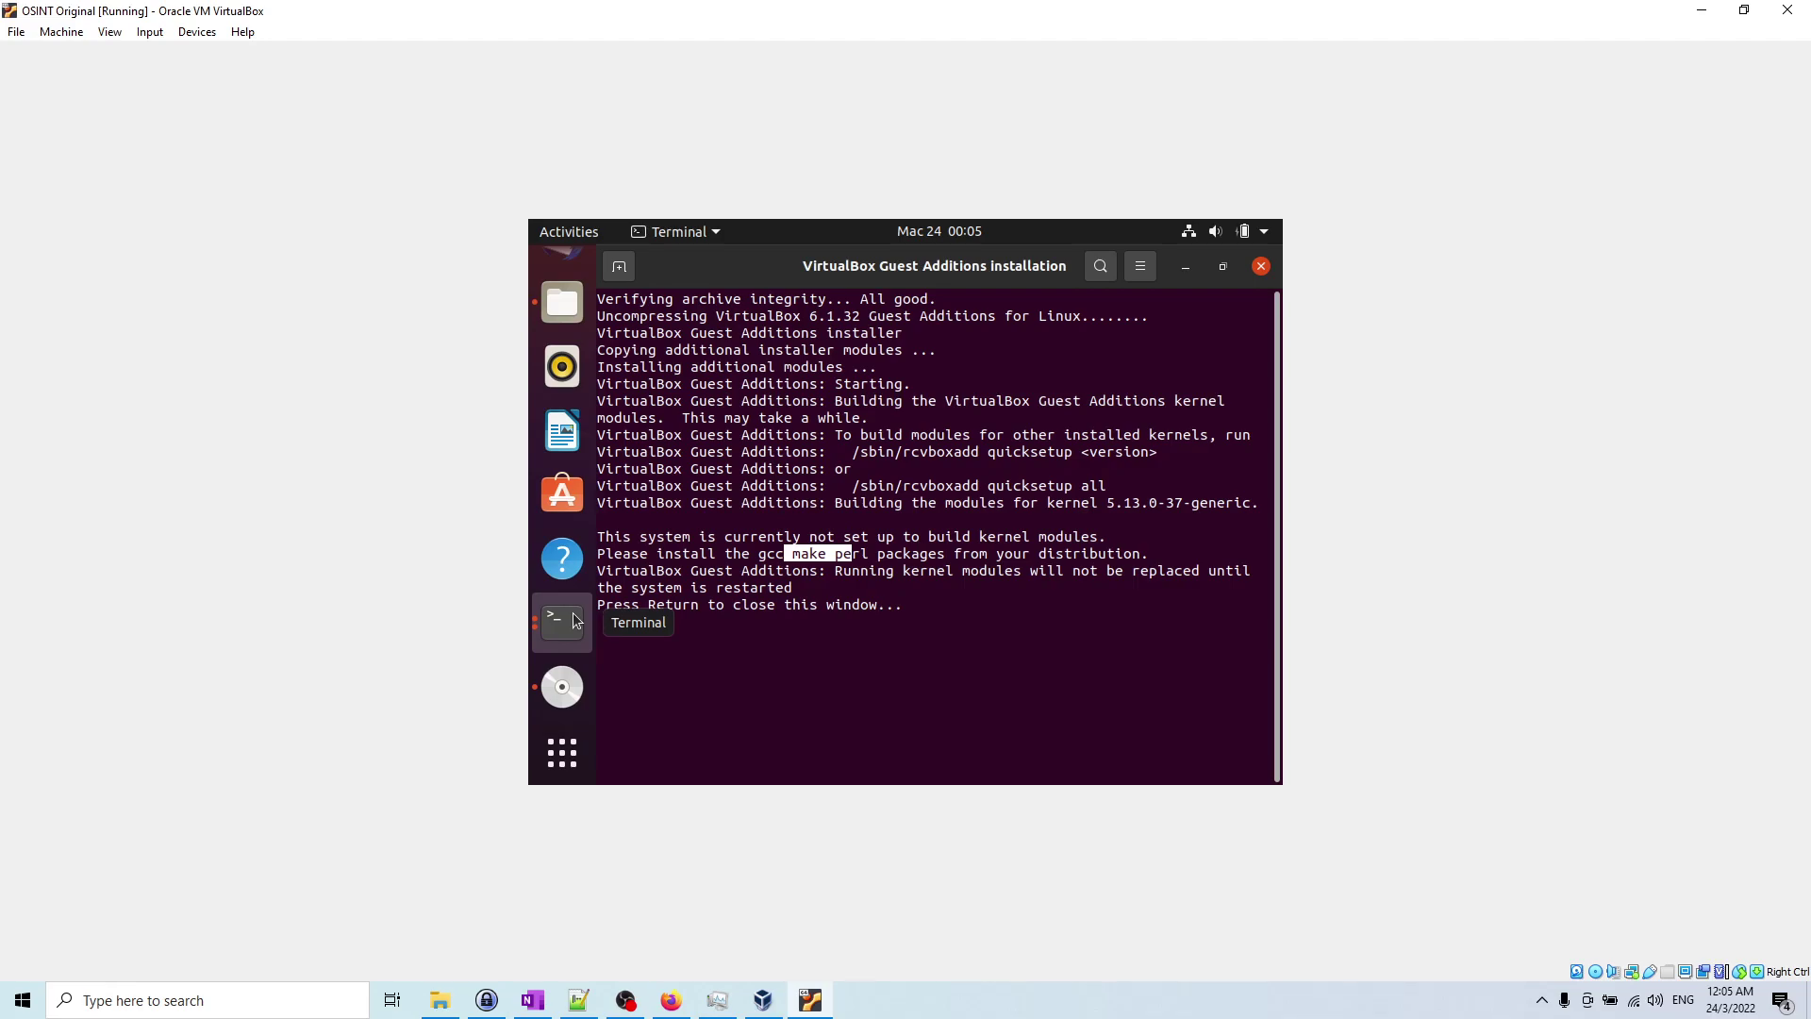
left_click(953, 575)
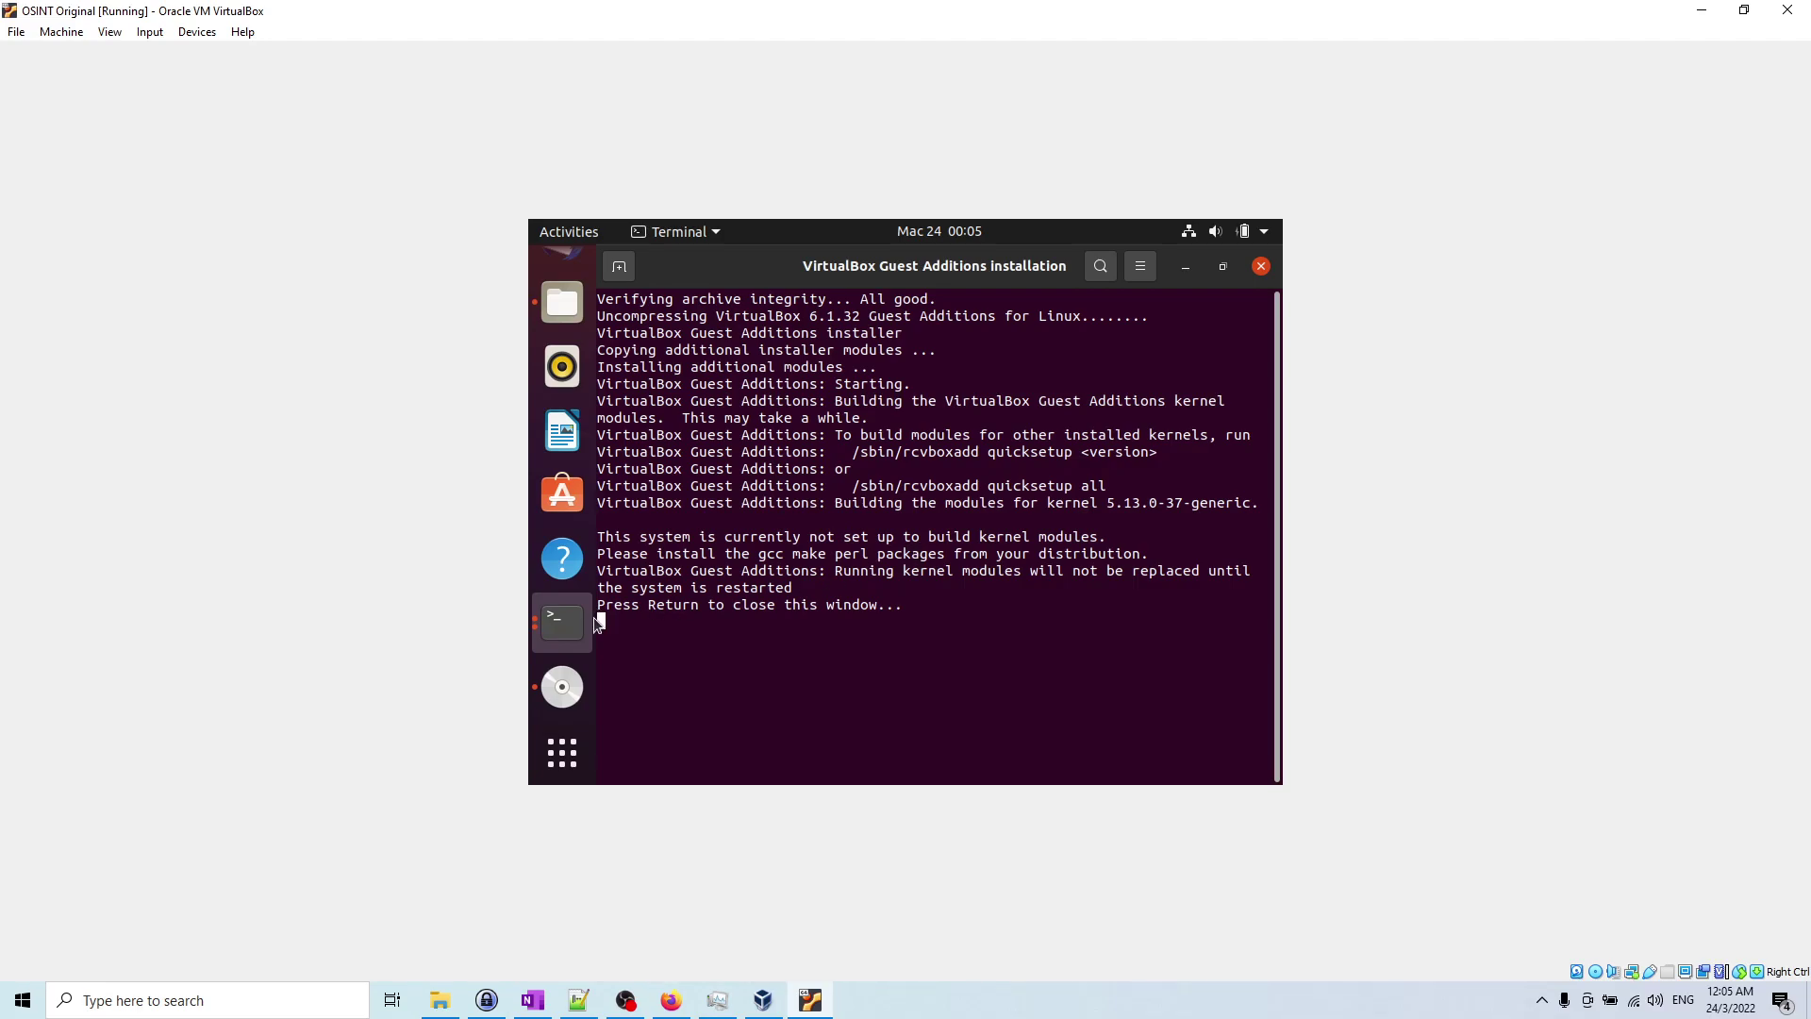
left_click(562, 620)
left_click(559, 630)
left_click(727, 651)
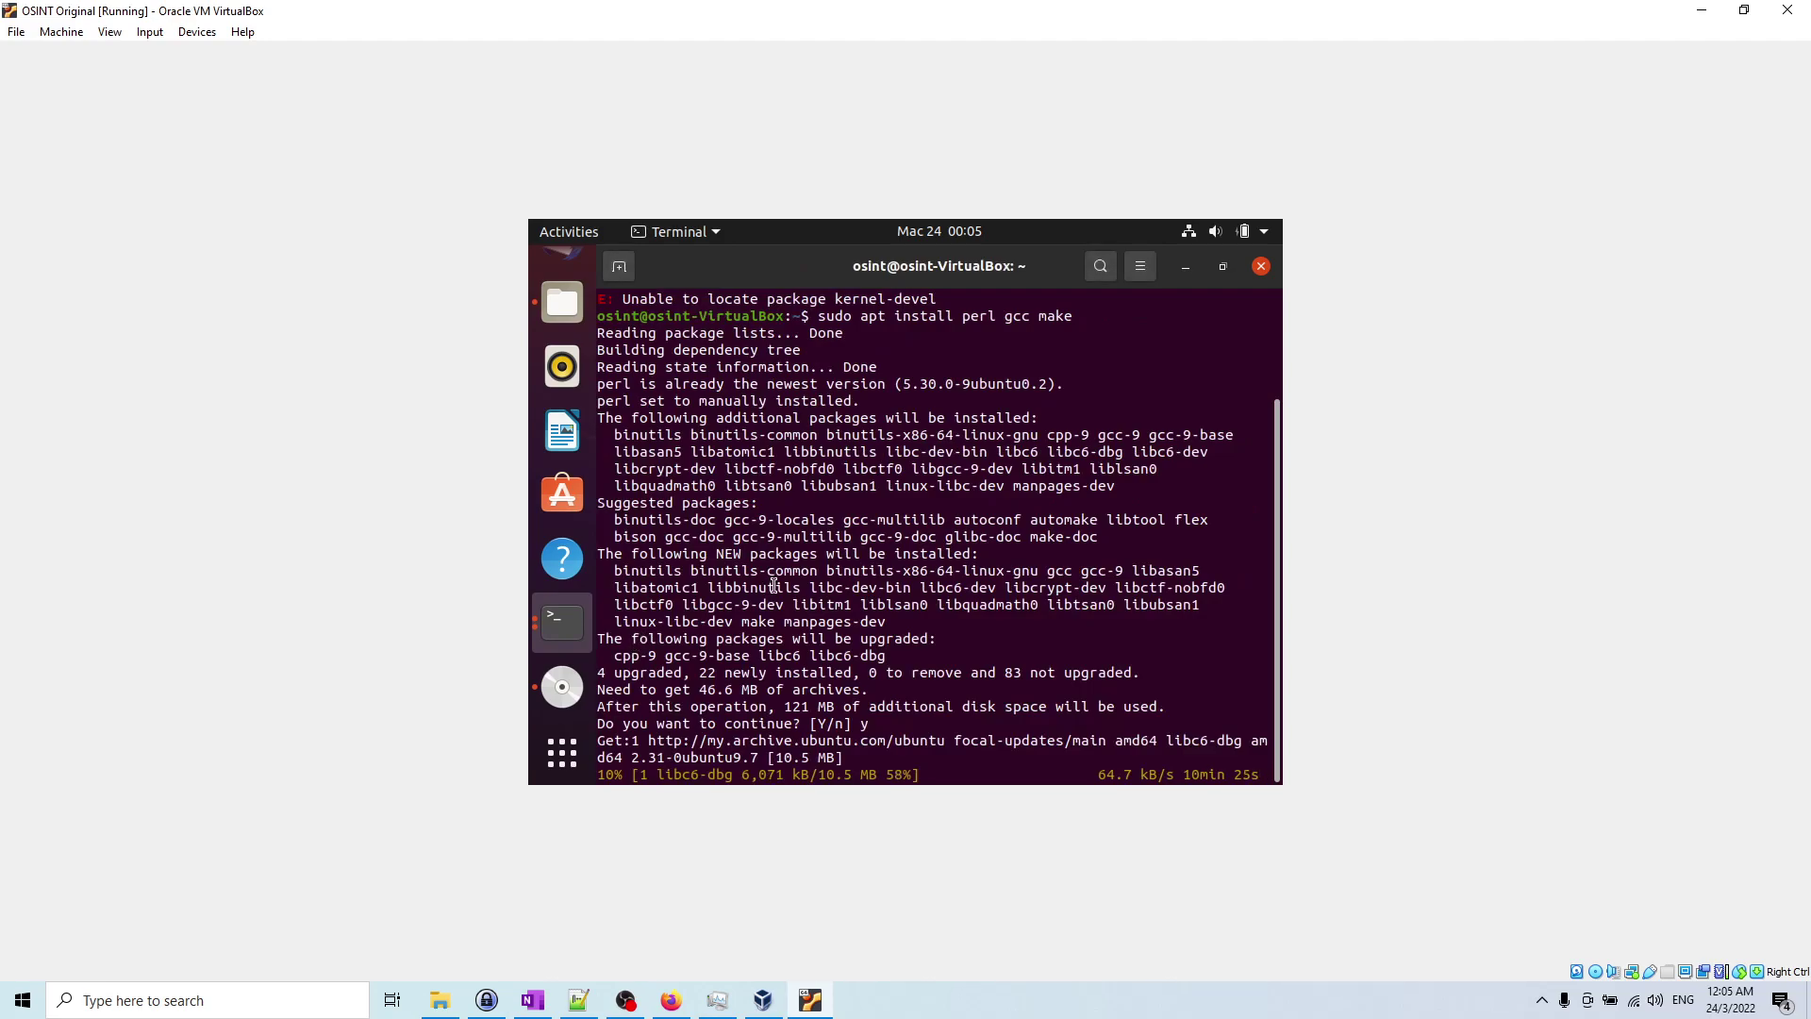
left_click(987, 983)
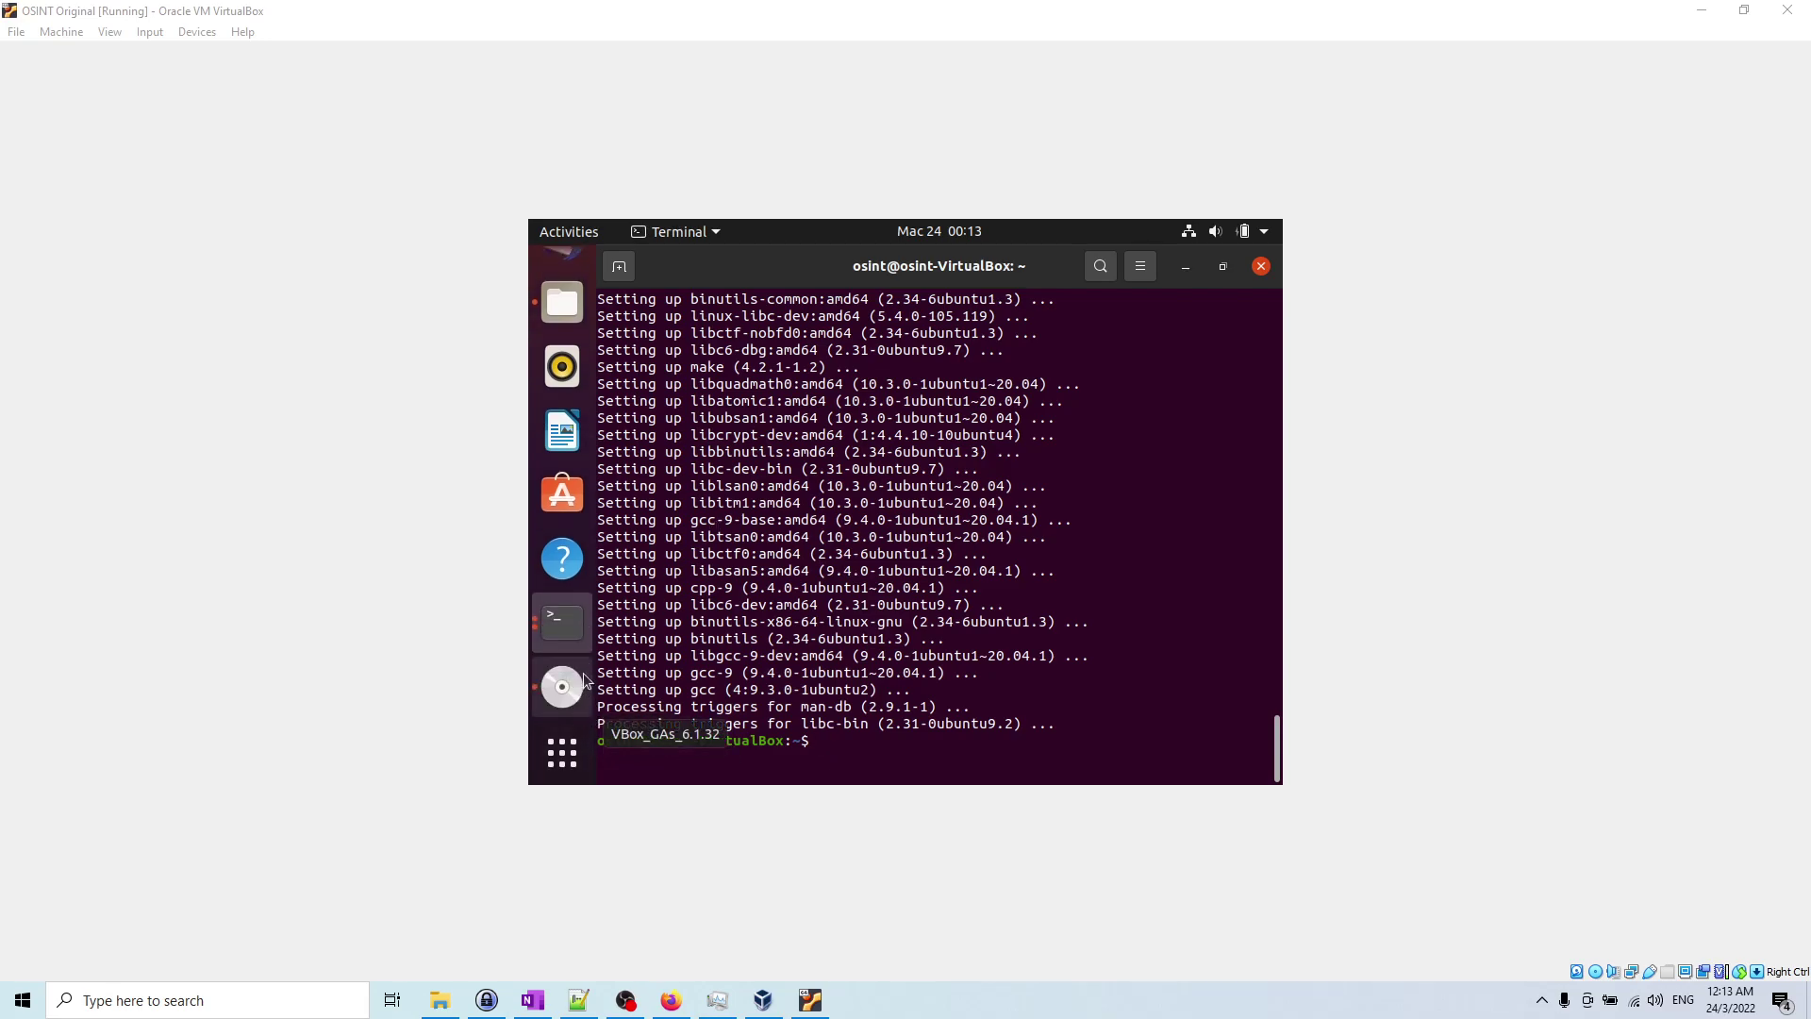
Step: Run ./runasroot.sh from the shell in the VBox_GAs_6.1.32 disc folder
left_click(574, 632)
left_click(686, 515)
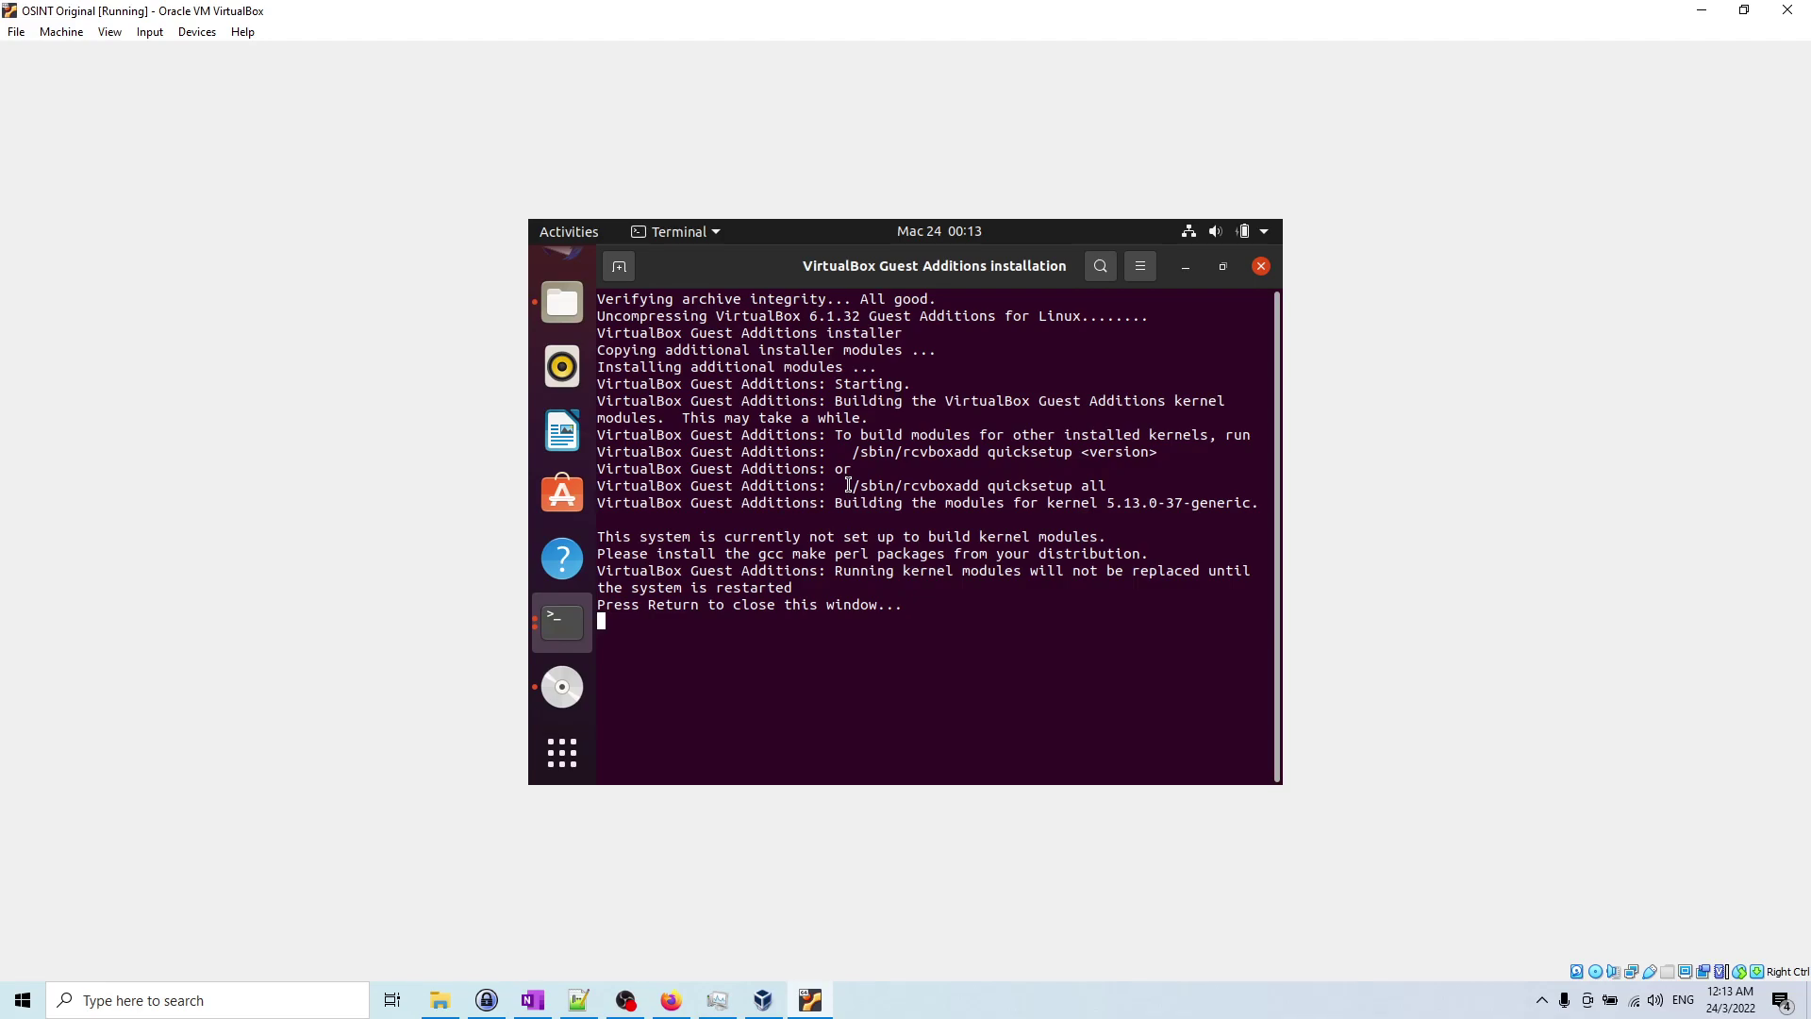
left_click(1011, 1008)
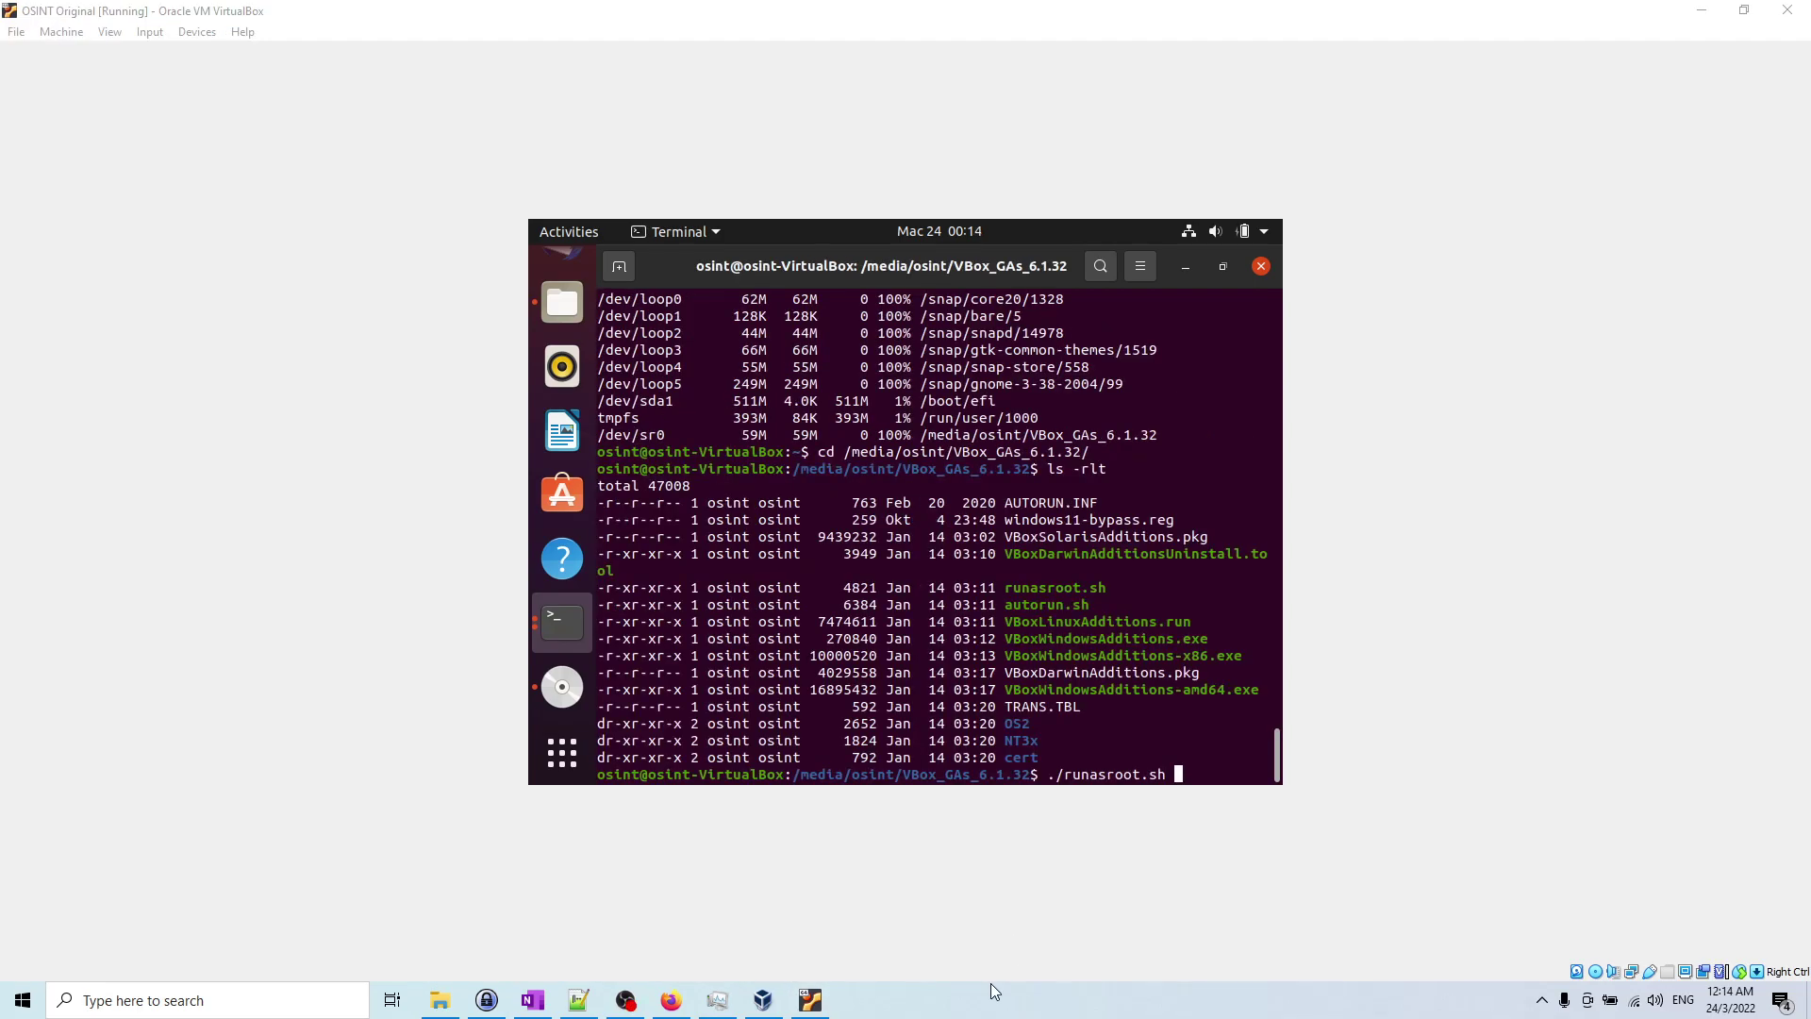
left_click(1021, 658)
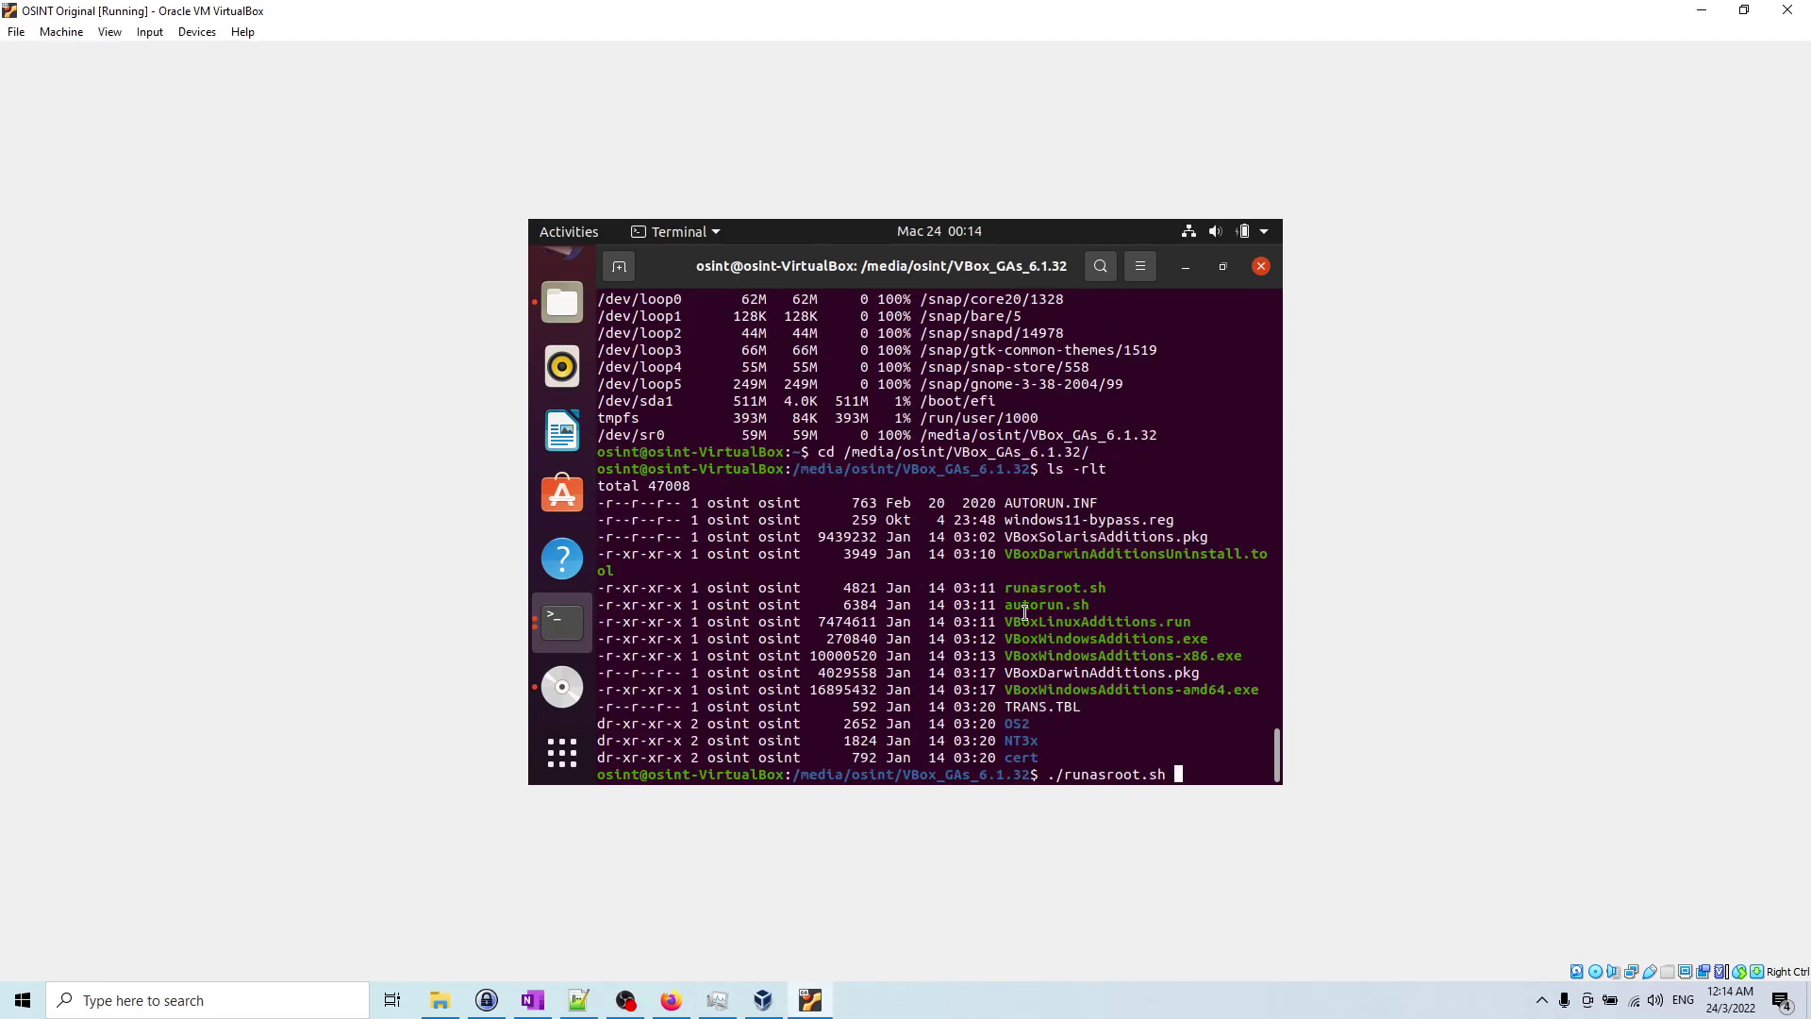
key("Return")
Step: Rerun runasroot.sh with sudo, then run ./autorun.sh
key("Up")
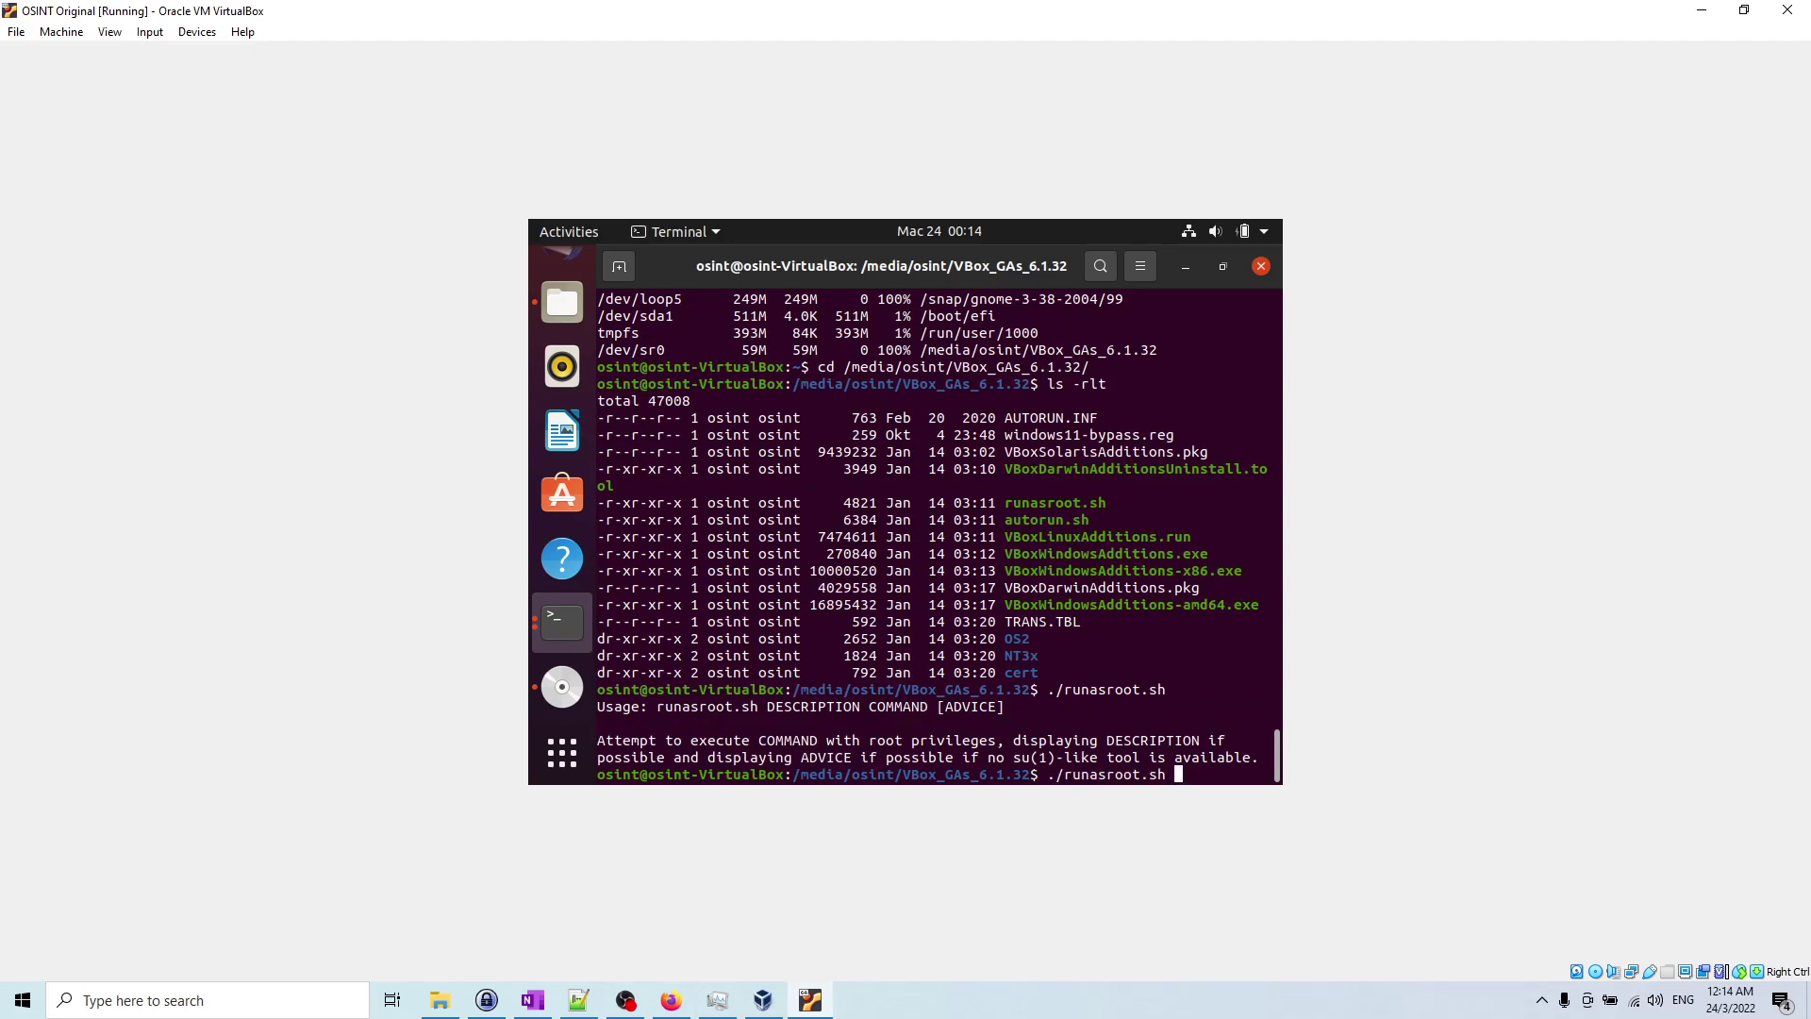
key("Home")
type("sudo")
key("Return")
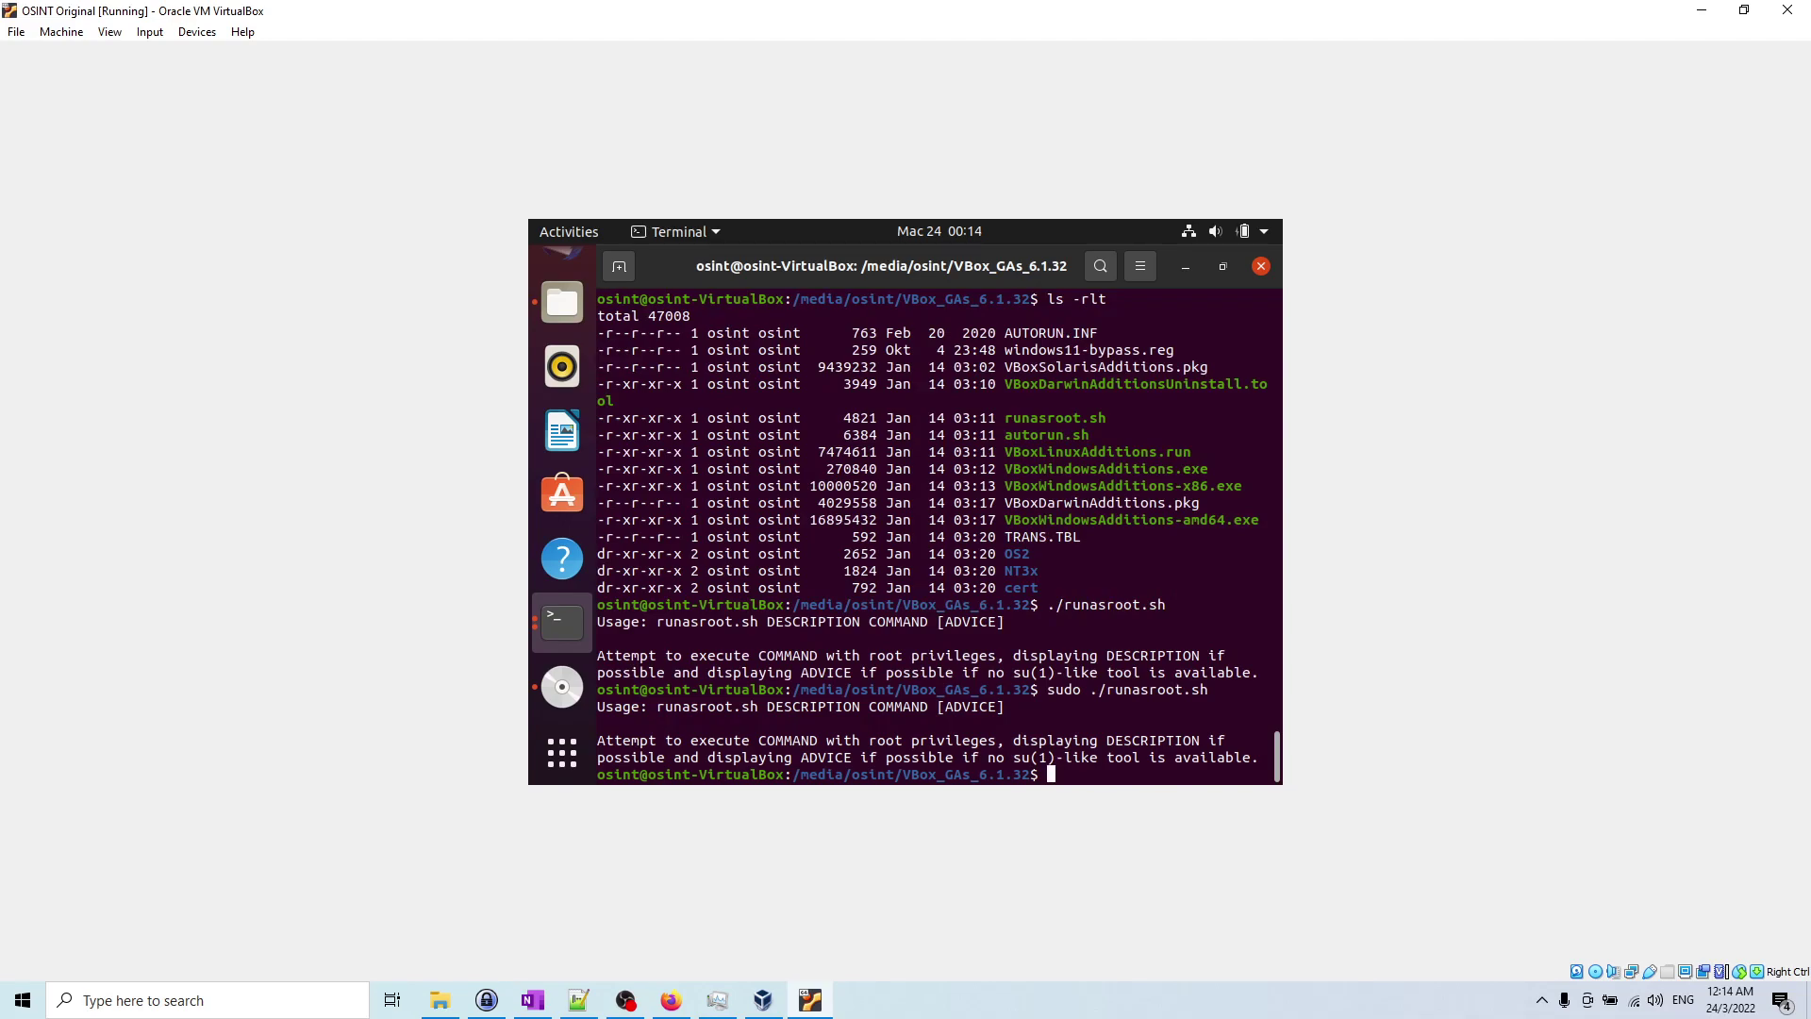
type("./au")
key("Tab")
key("Return")
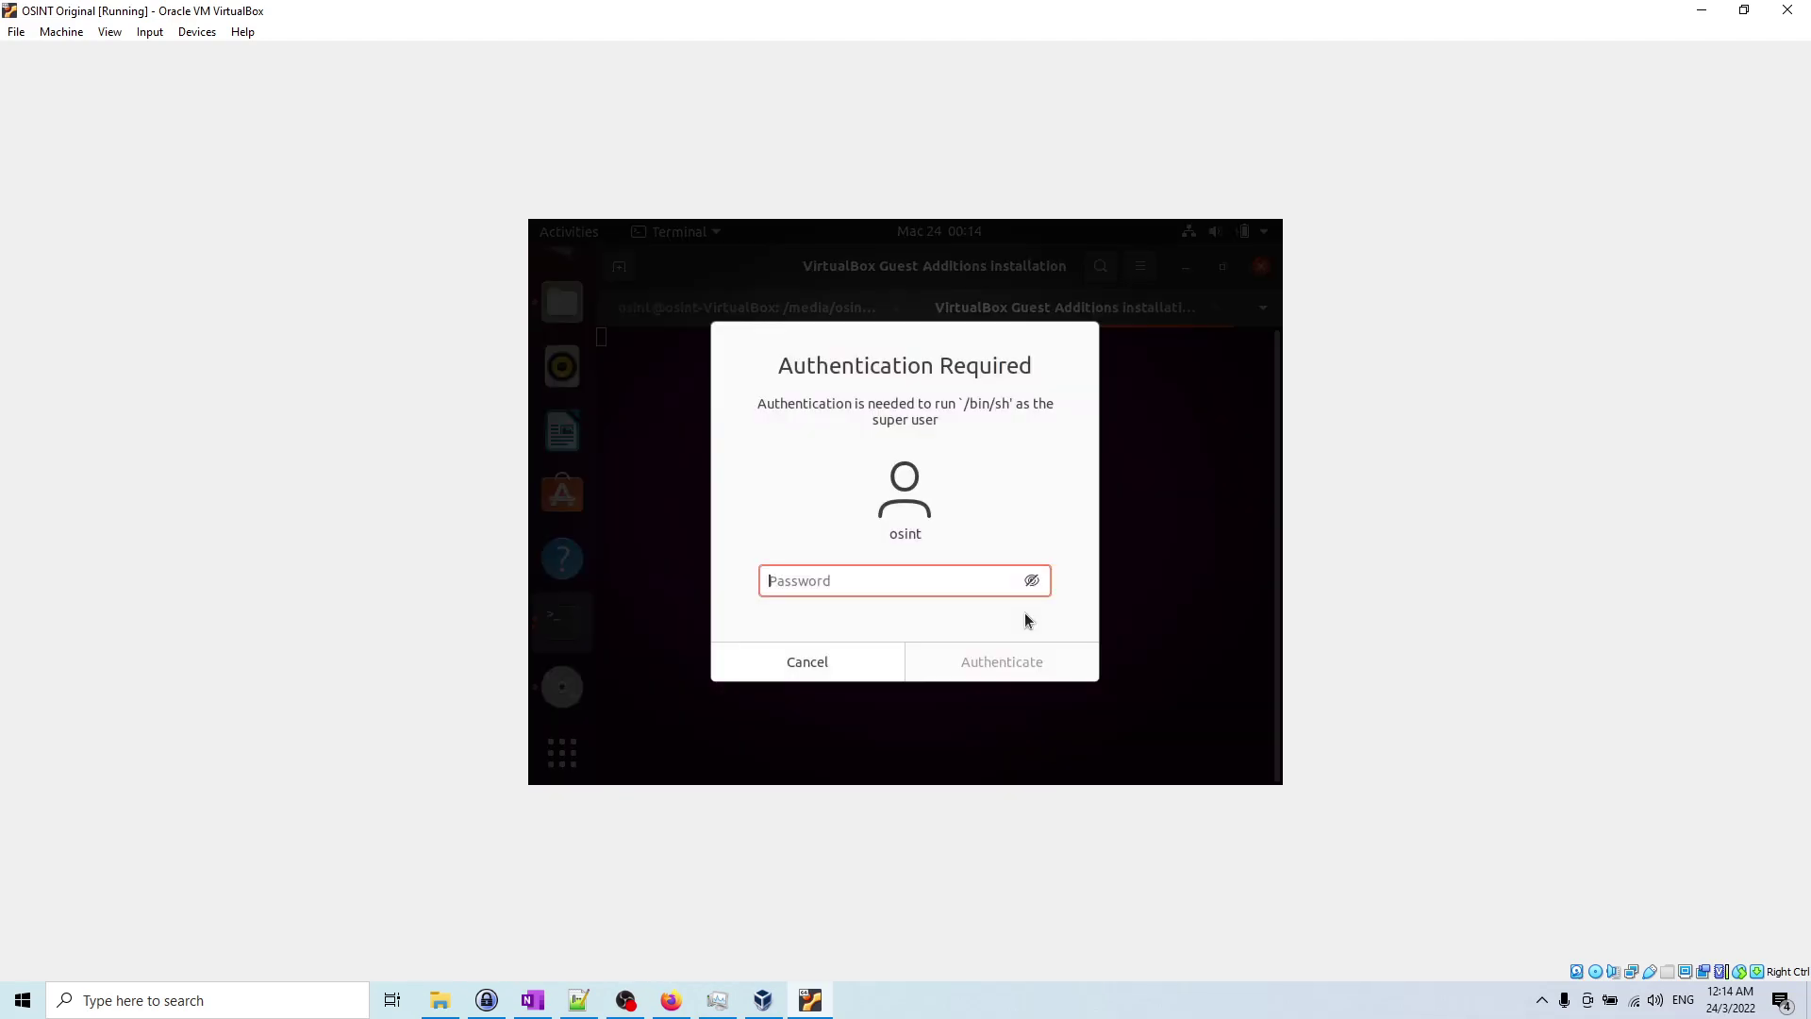
Step: Authenticate the Guest Additions installer with the account password and select its finished output
type("osint")
key("Return")
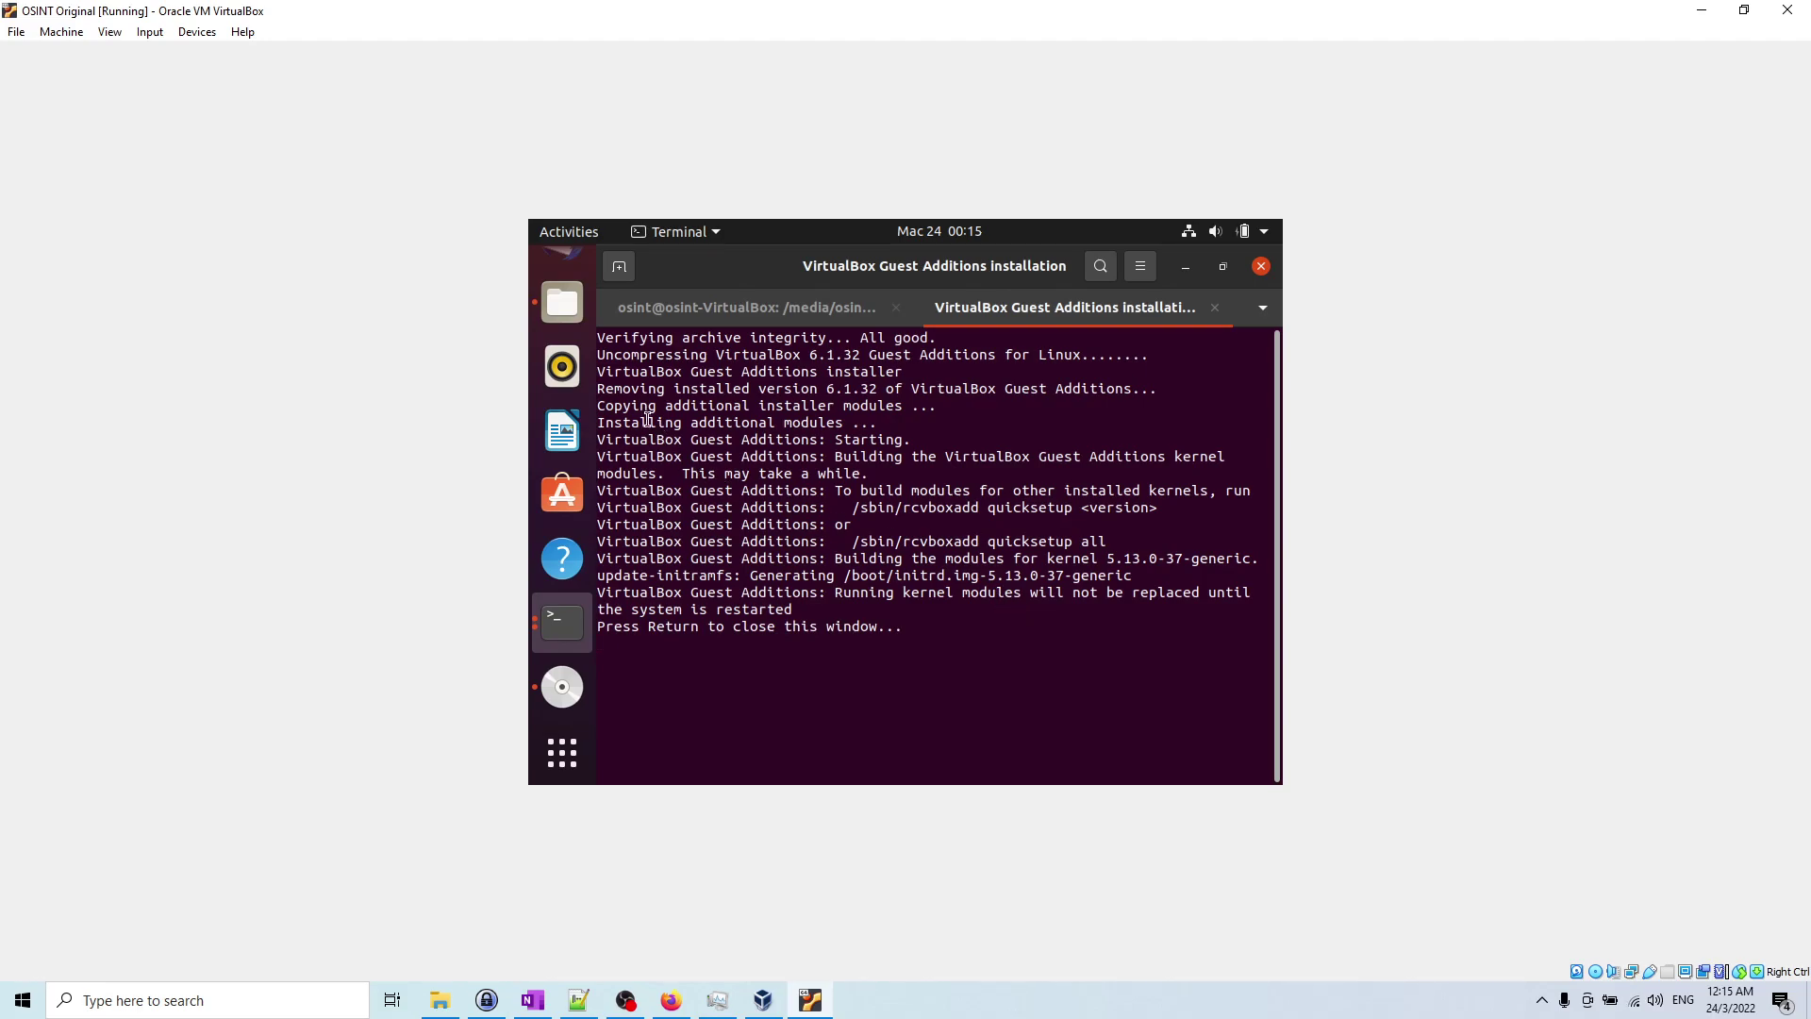
left_click_drag(613, 340, 887, 593)
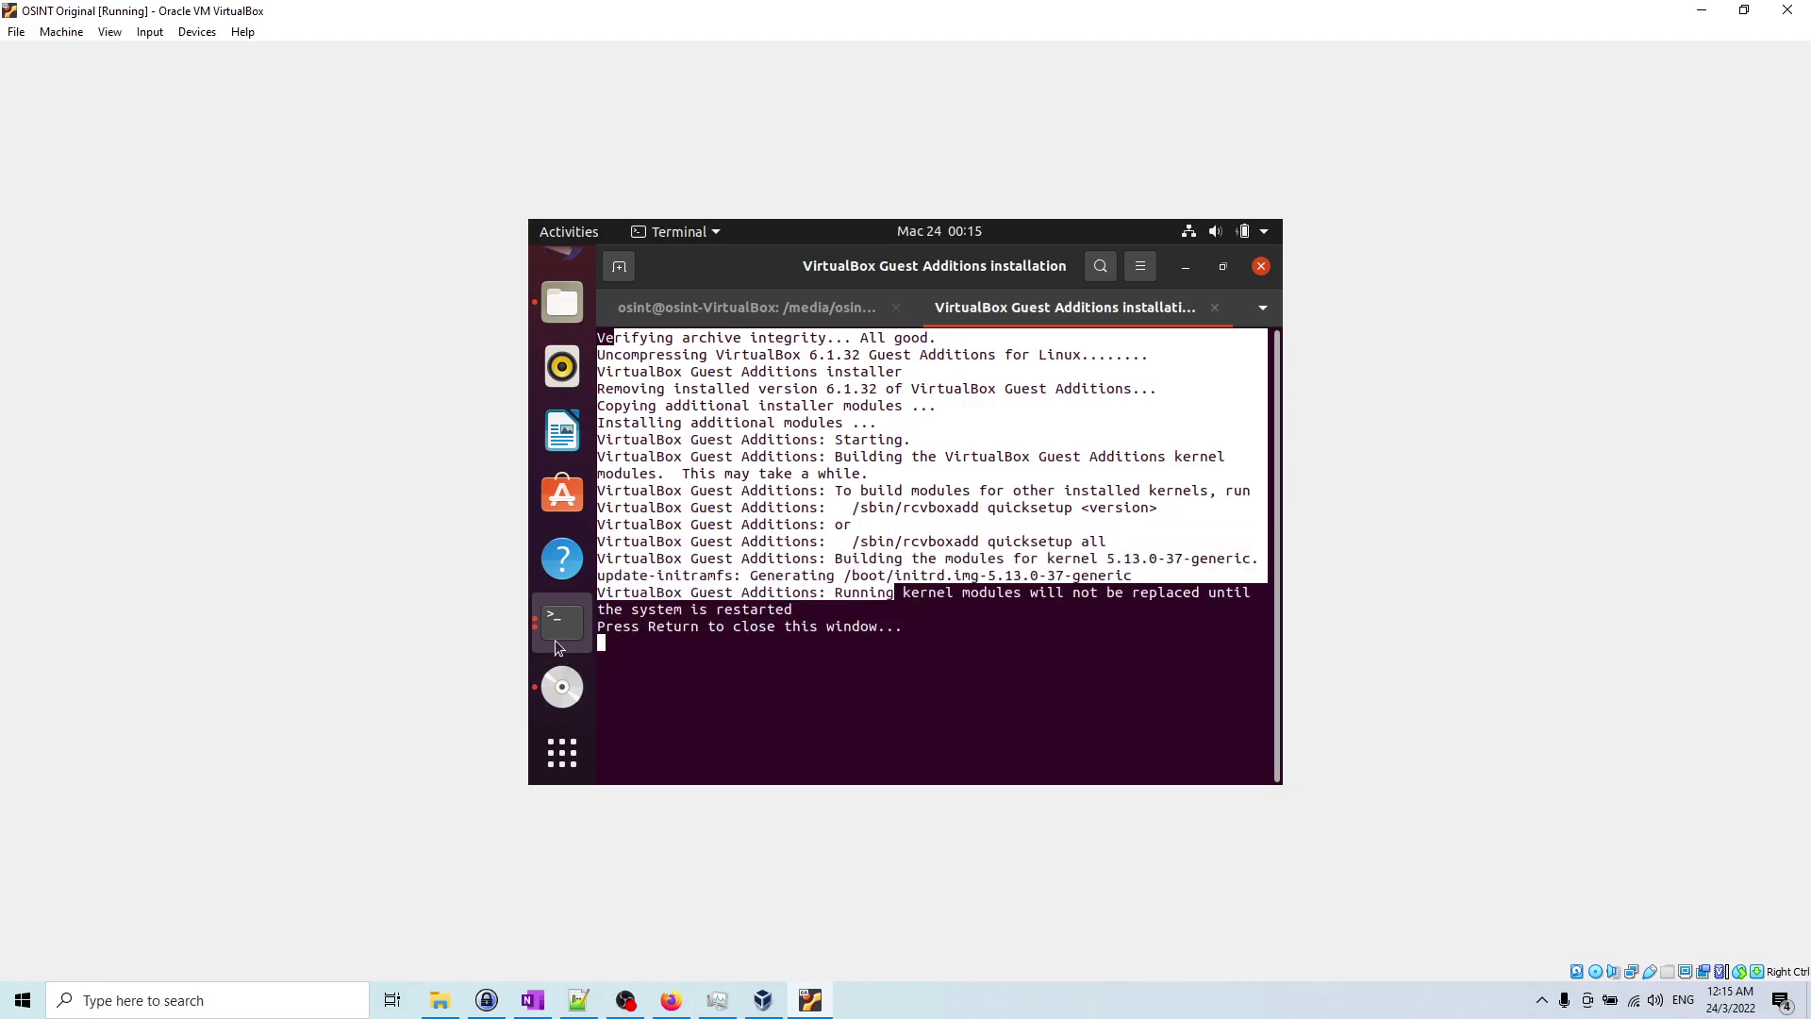
Step: Review the kernel-module build line, then close the Guest Additions installation tab
left_click(554, 639)
left_click(717, 513)
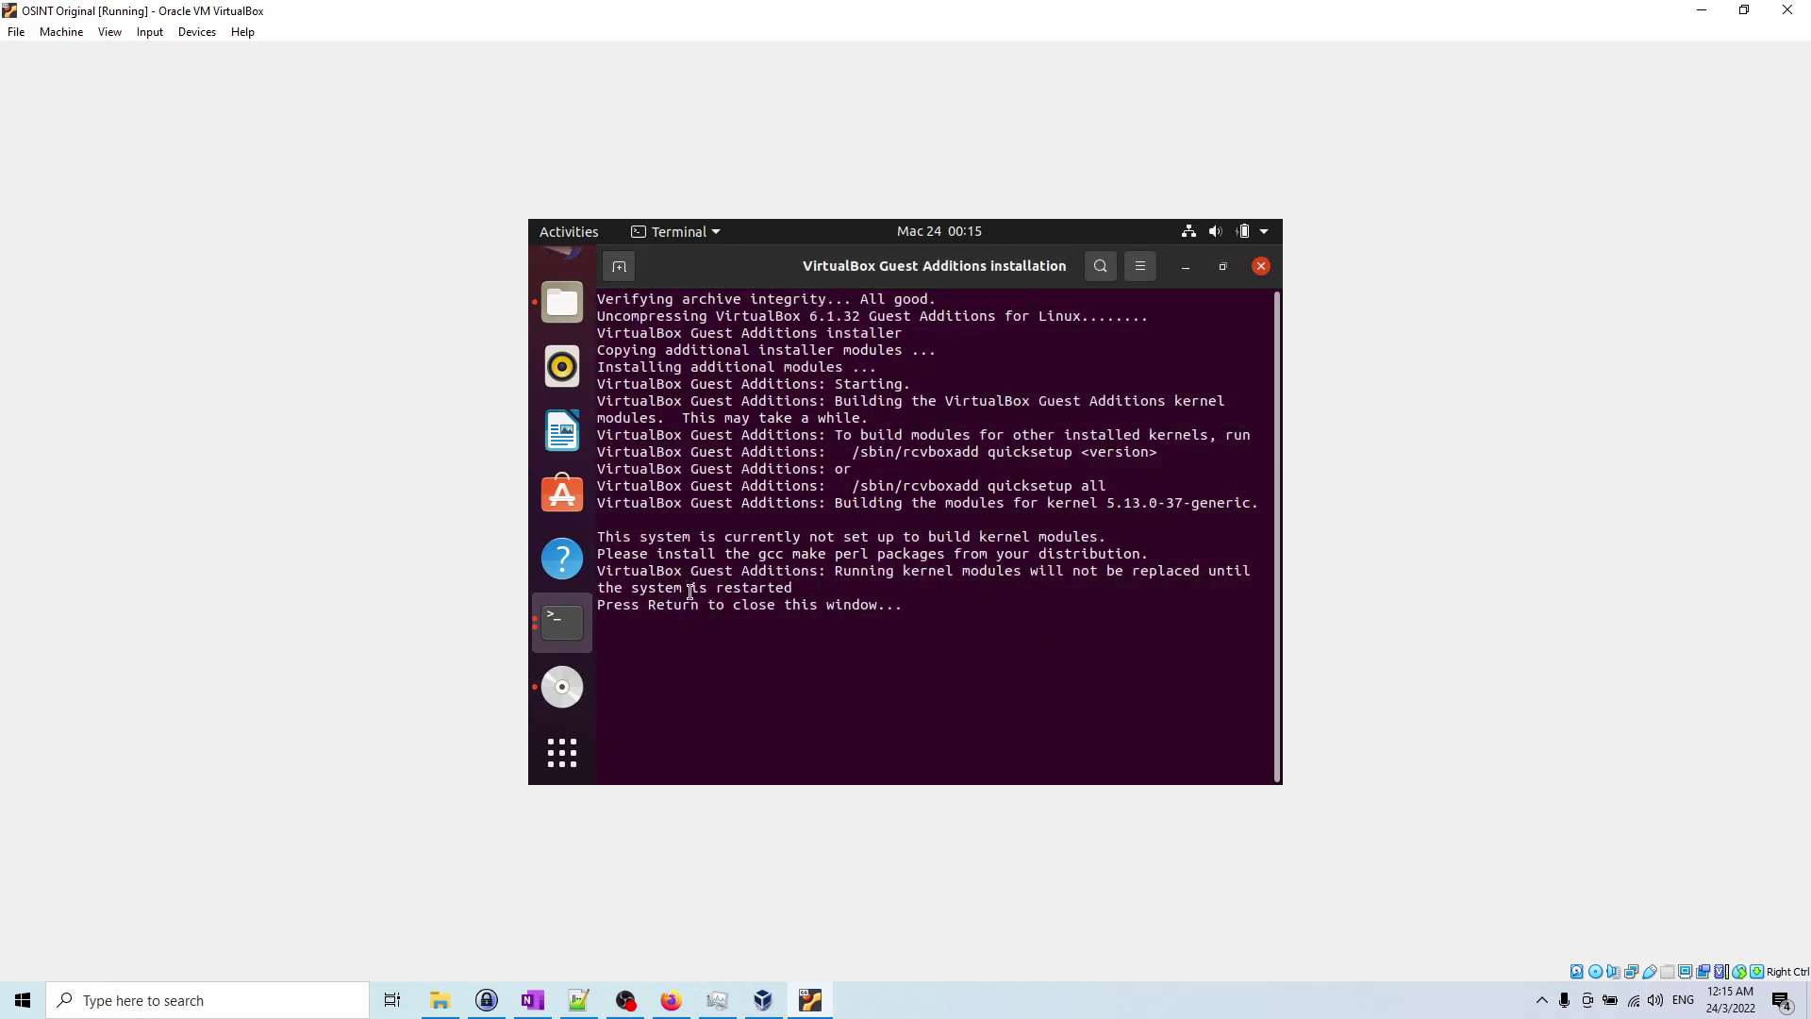
left_click(568, 628)
left_click(755, 604)
left_click(578, 623)
left_click(622, 547)
left_click_drag(622, 547, 1090, 538)
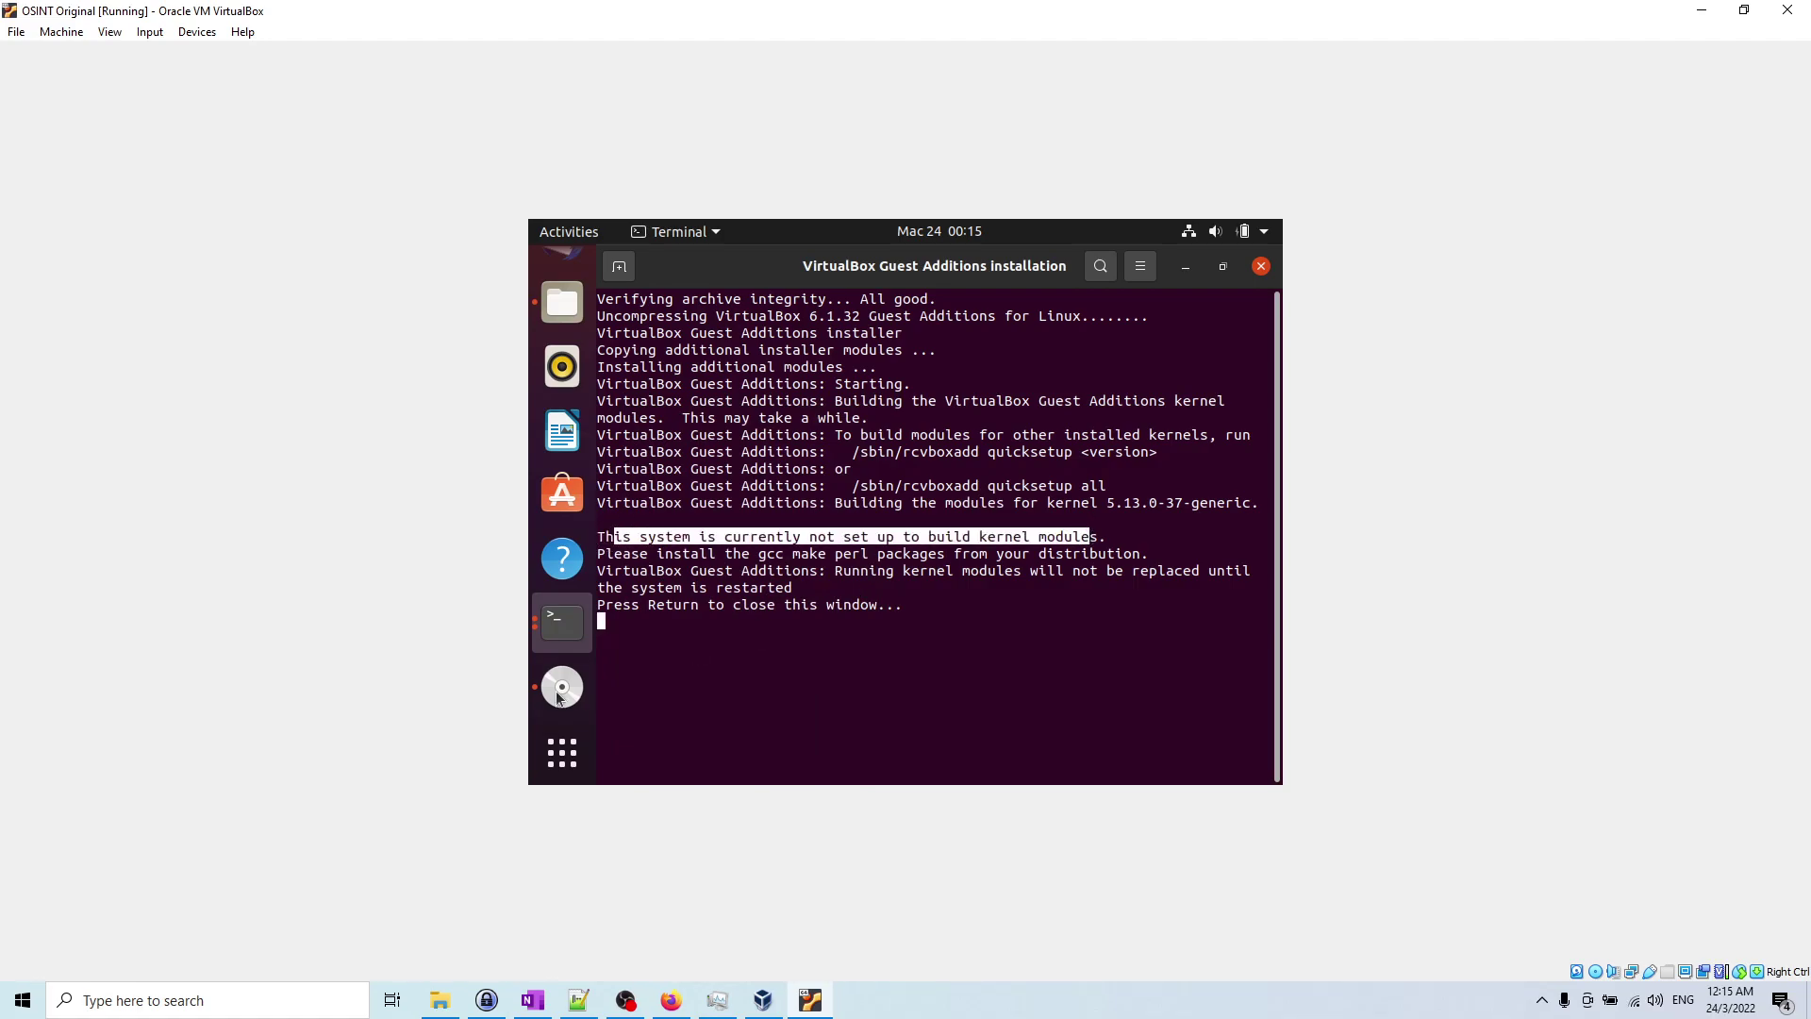
left_click(563, 630)
left_click(753, 660)
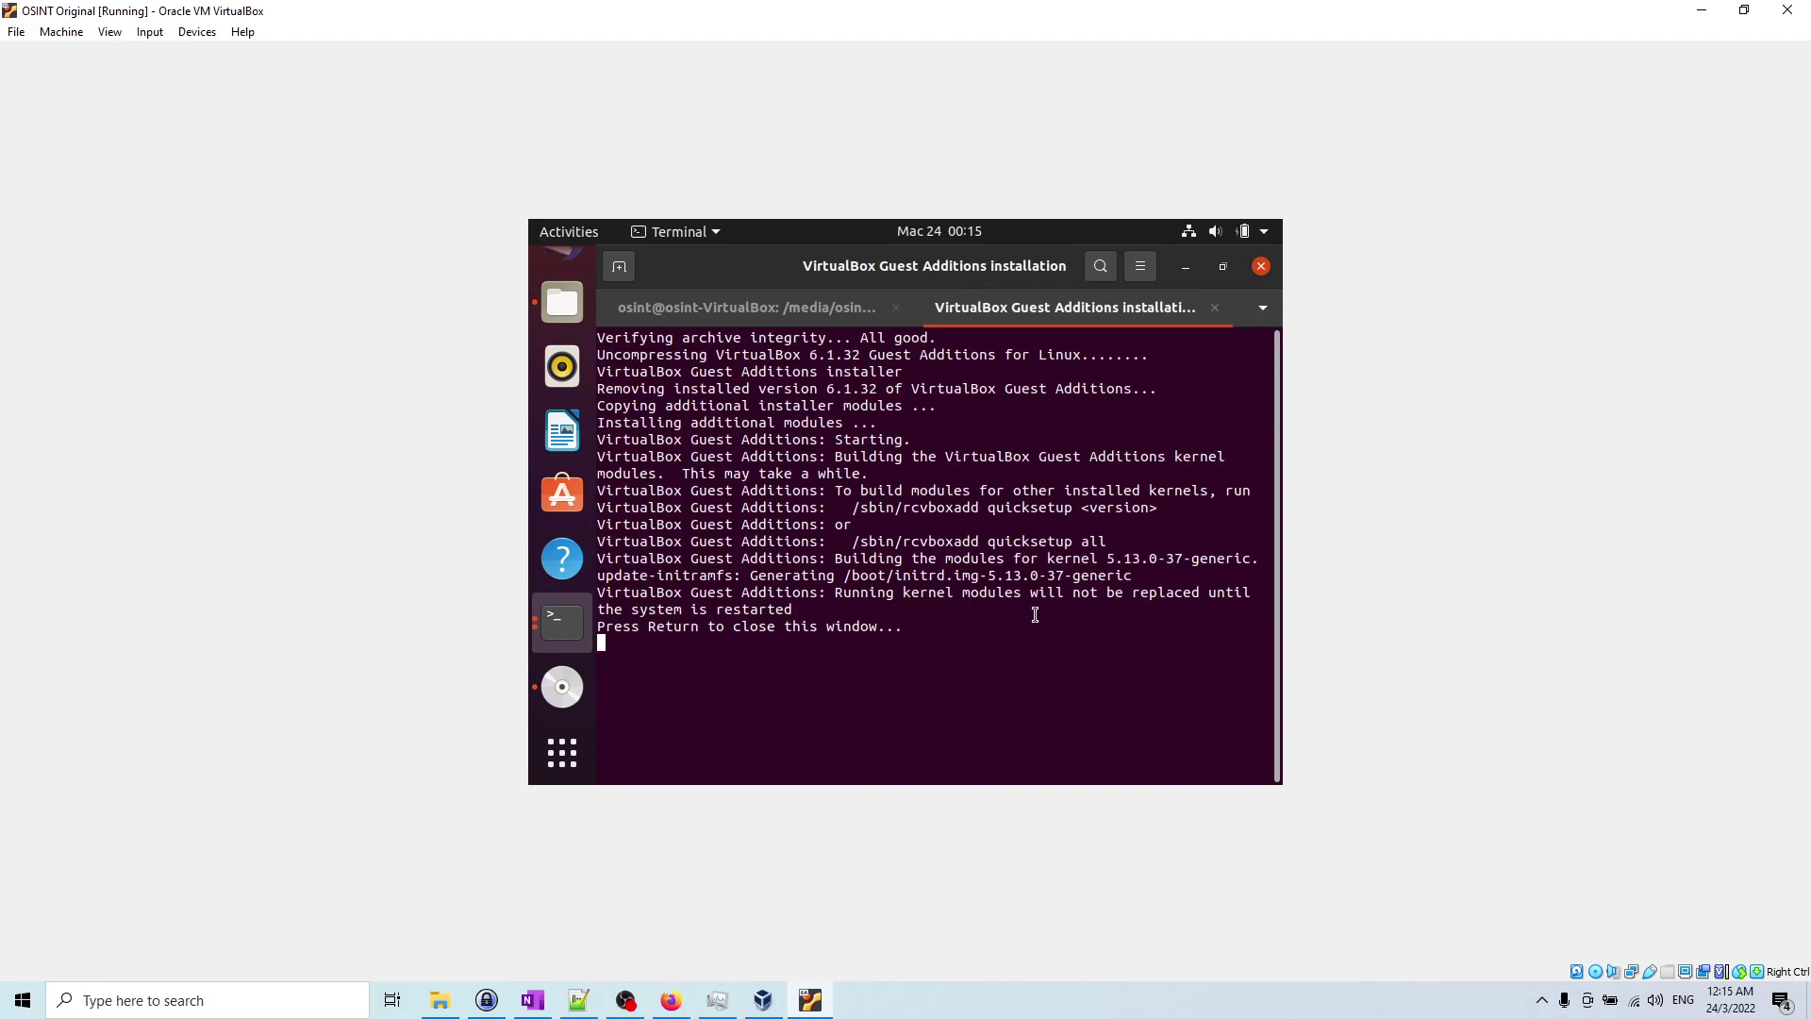
key("Return")
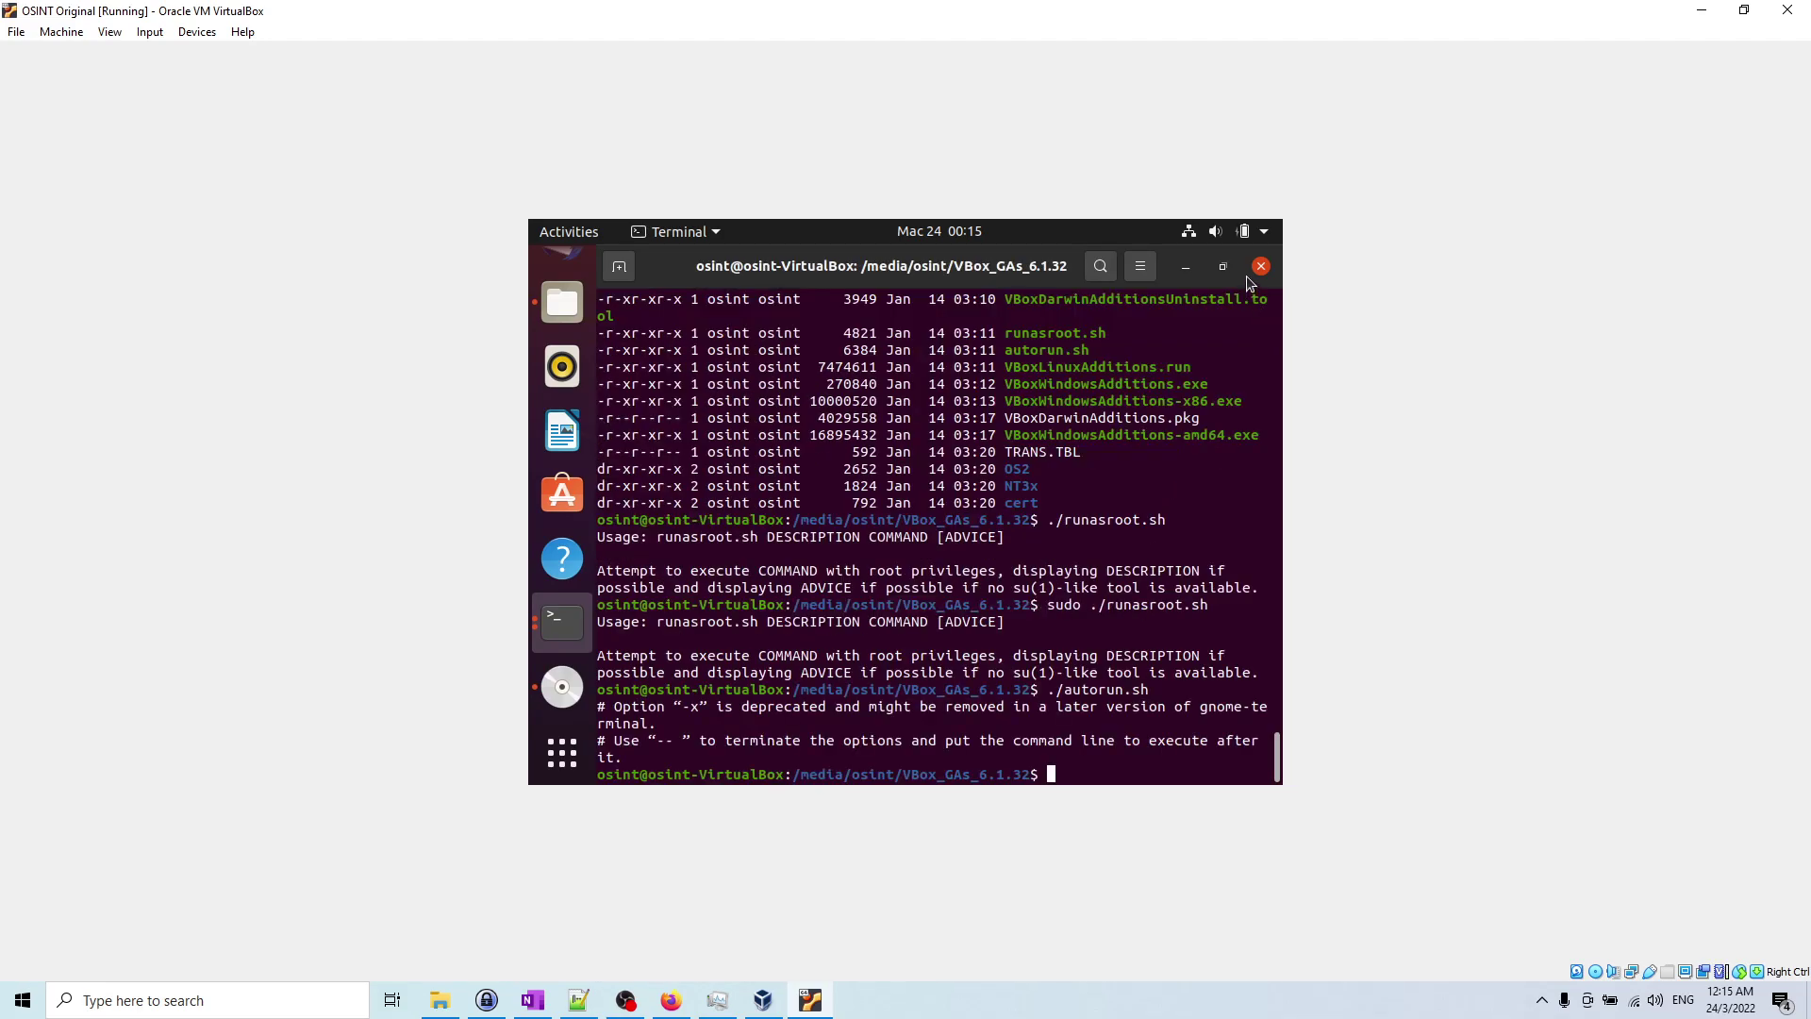
Step: Close both terminals and the Files window, then restart Ubuntu via Power Off / Log Out
left_click(1259, 270)
left_click(1261, 266)
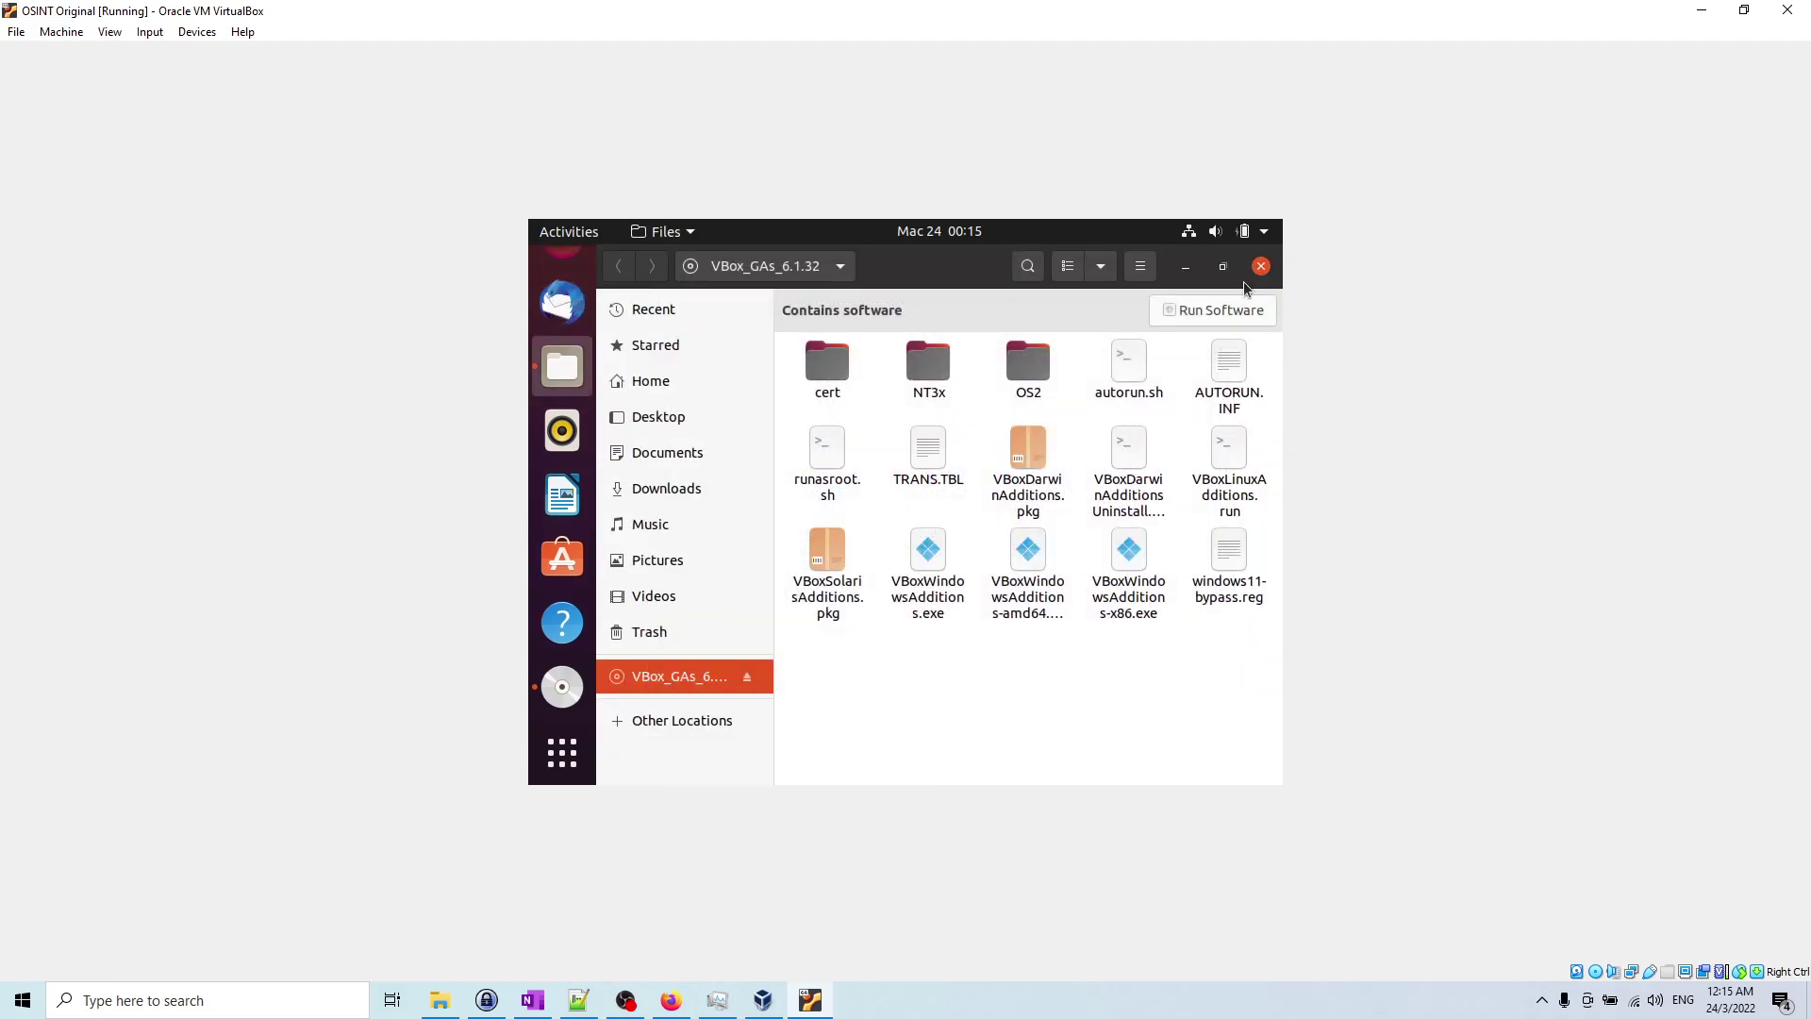
left_click(1263, 266)
left_click(1264, 231)
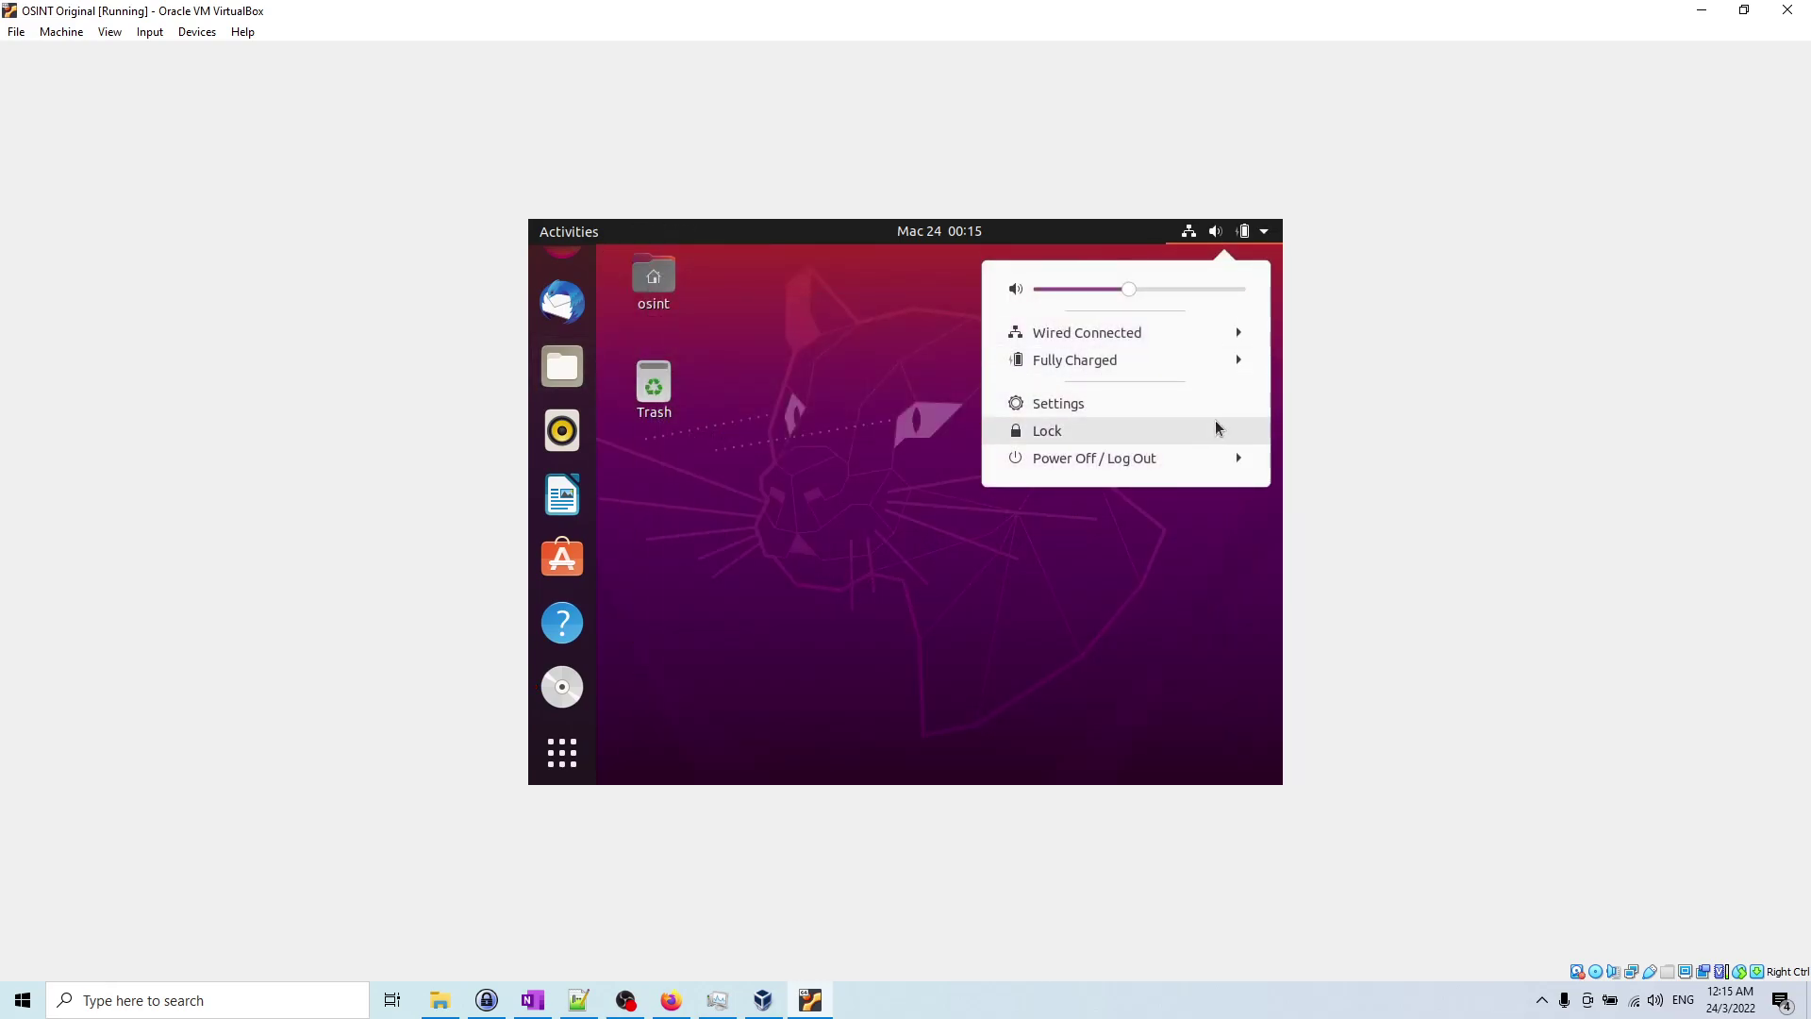
left_click(1216, 462)
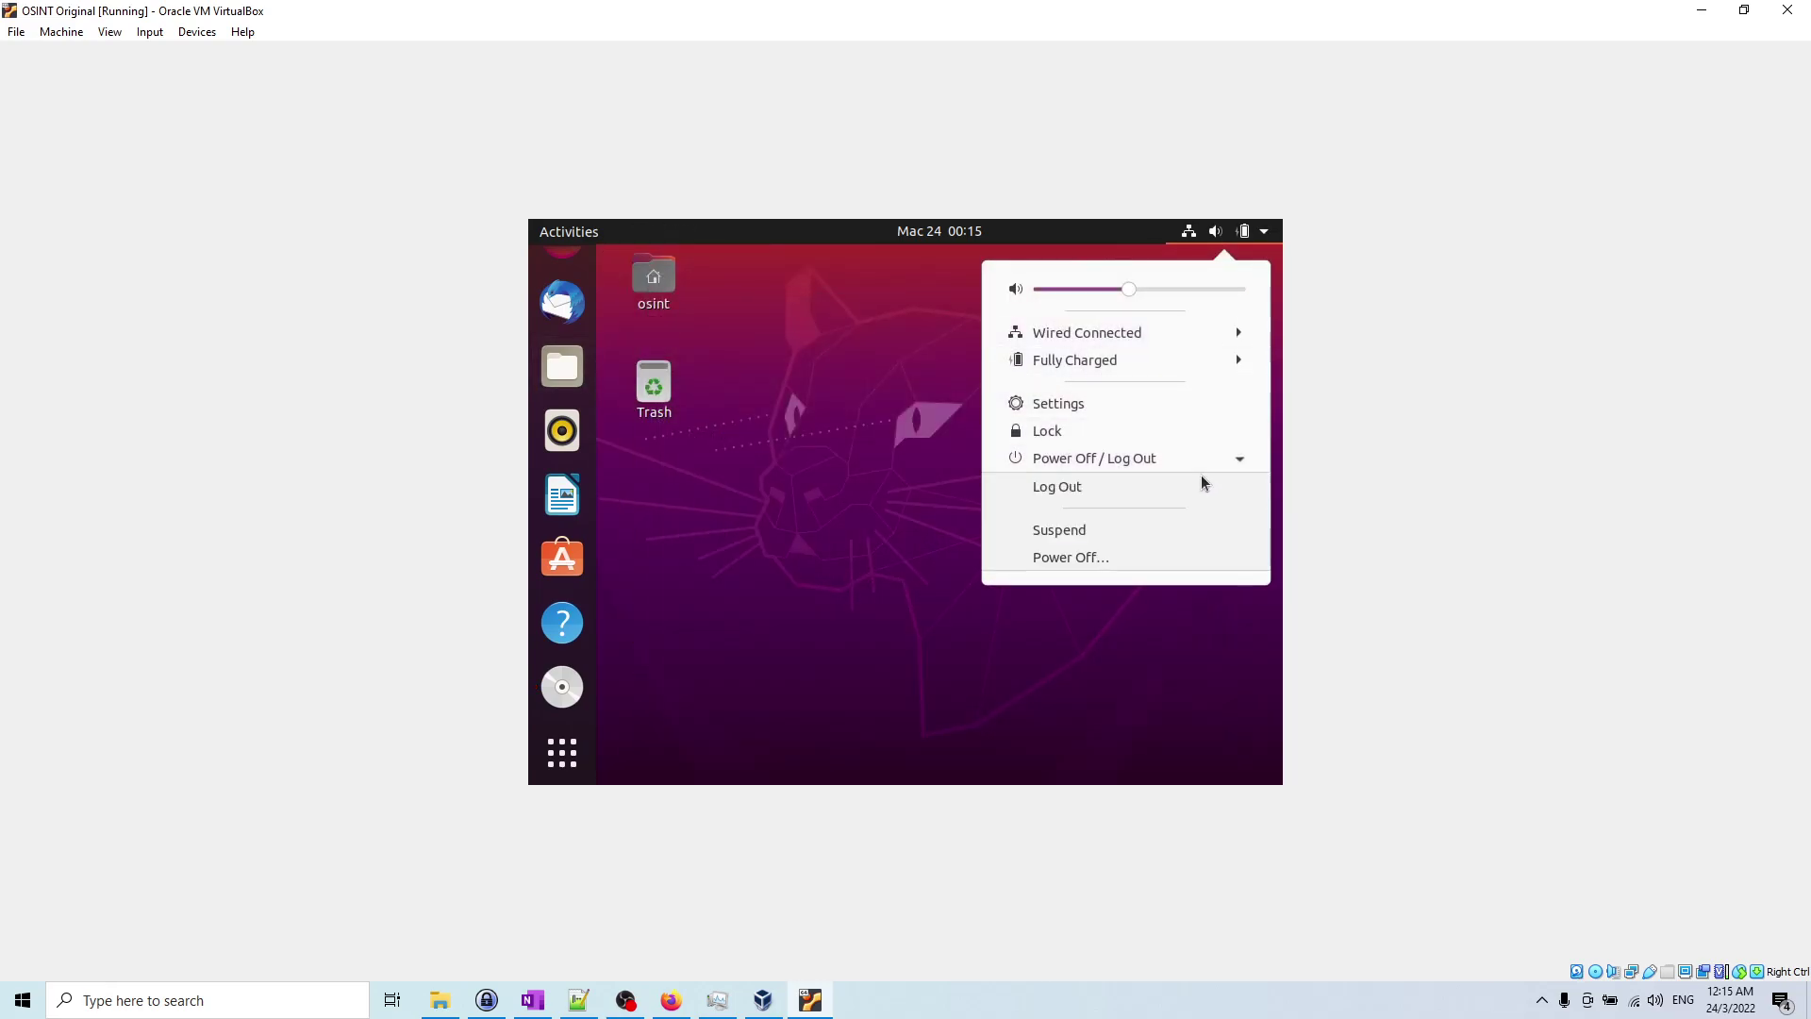
left_click(1136, 557)
left_click(928, 559)
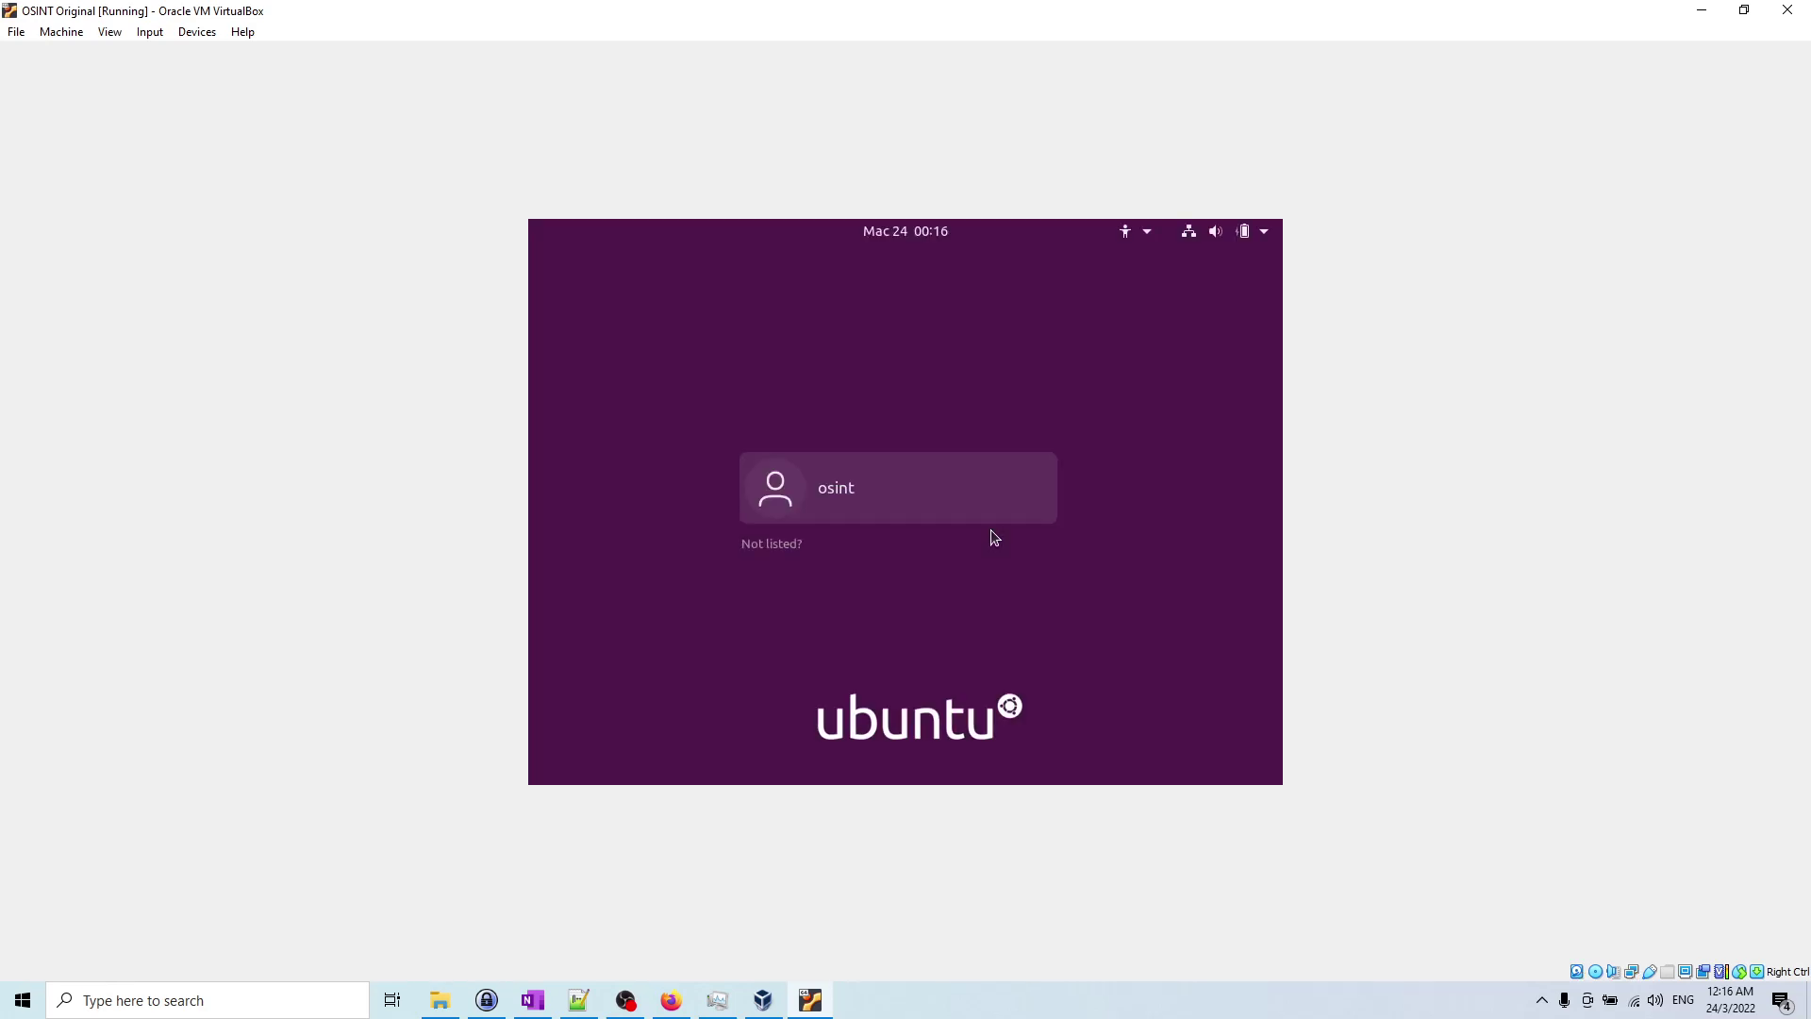
Step: Log in to the Ubuntu guest with the account password, then restore and maximize the VM window
left_click(960, 487)
type("osint")
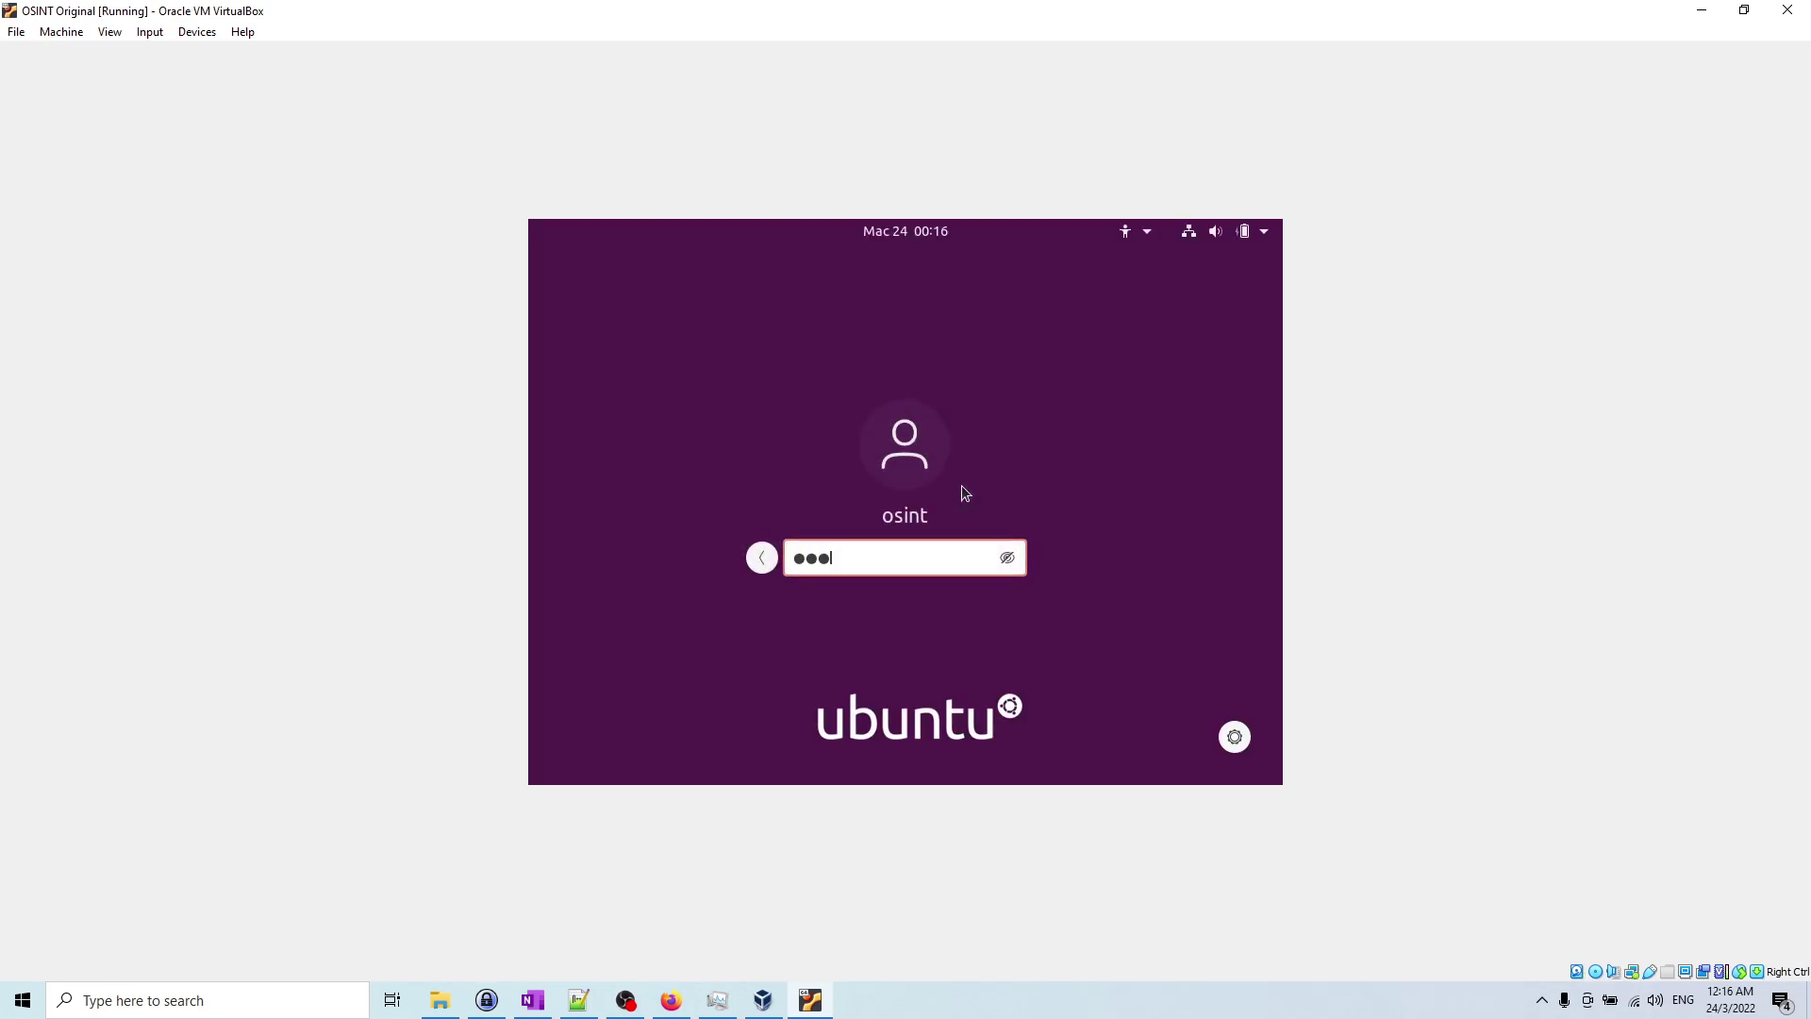
key("Return")
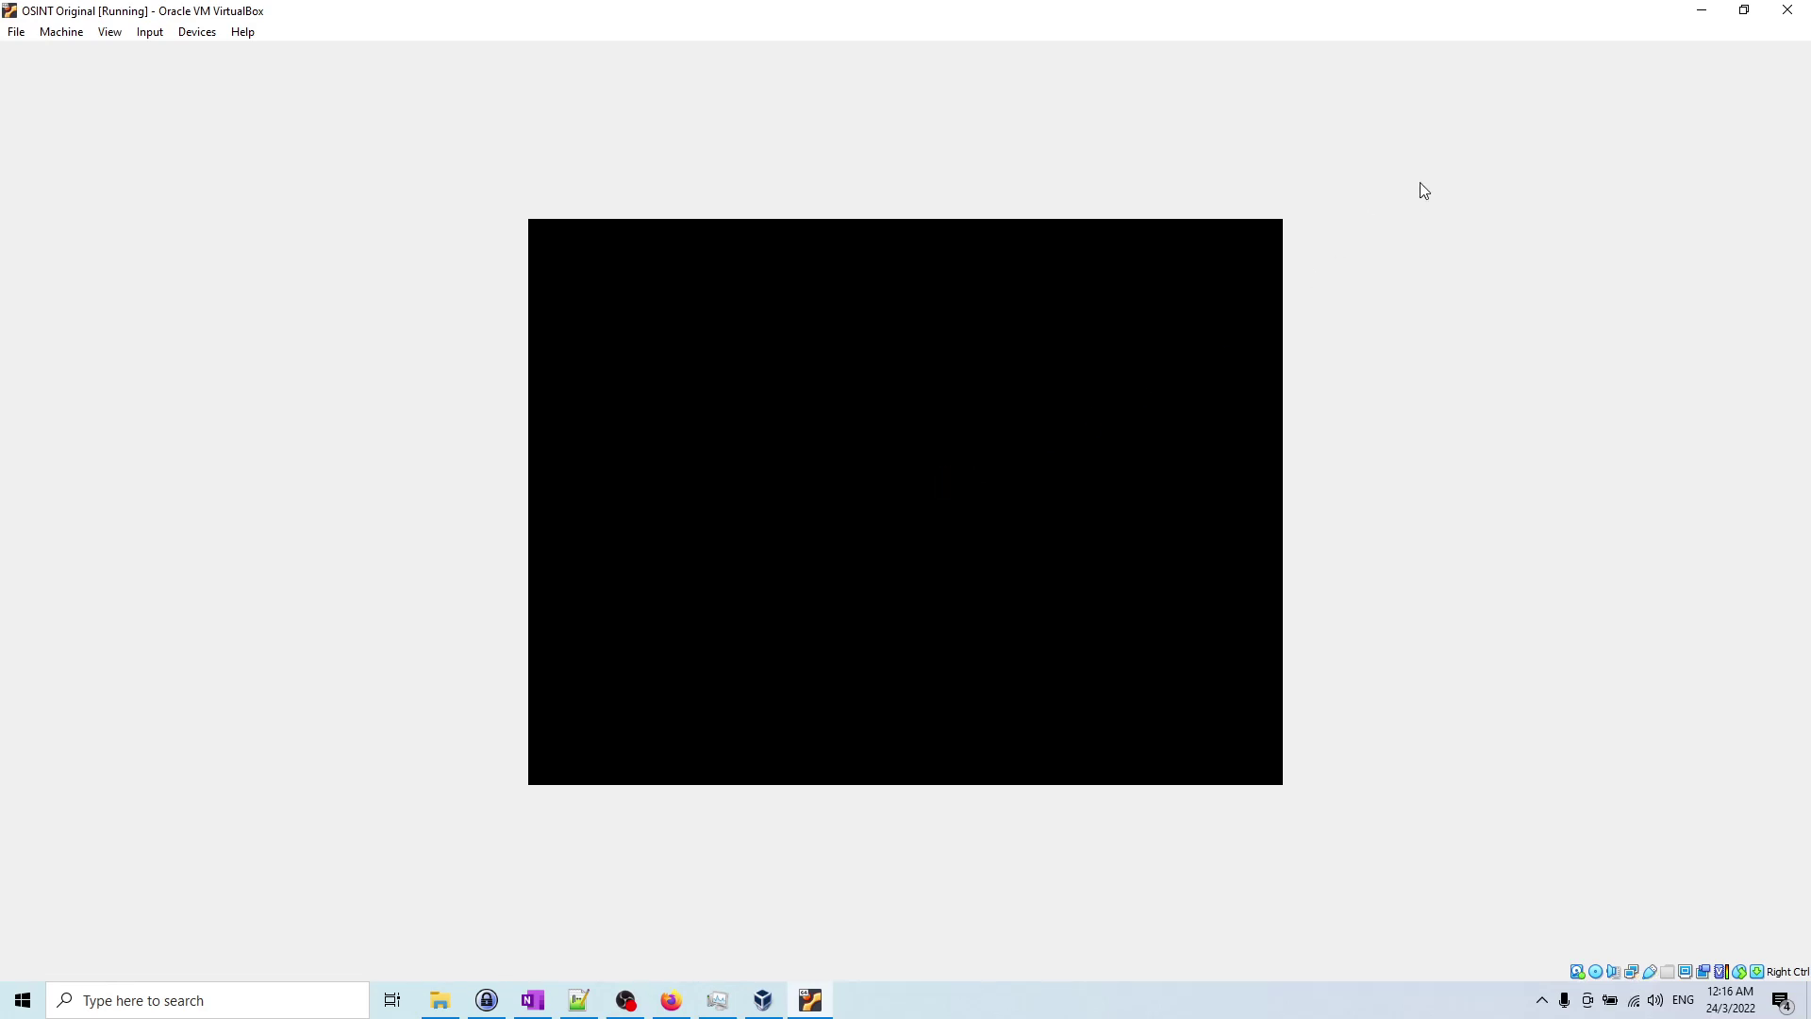
left_click(1745, 9)
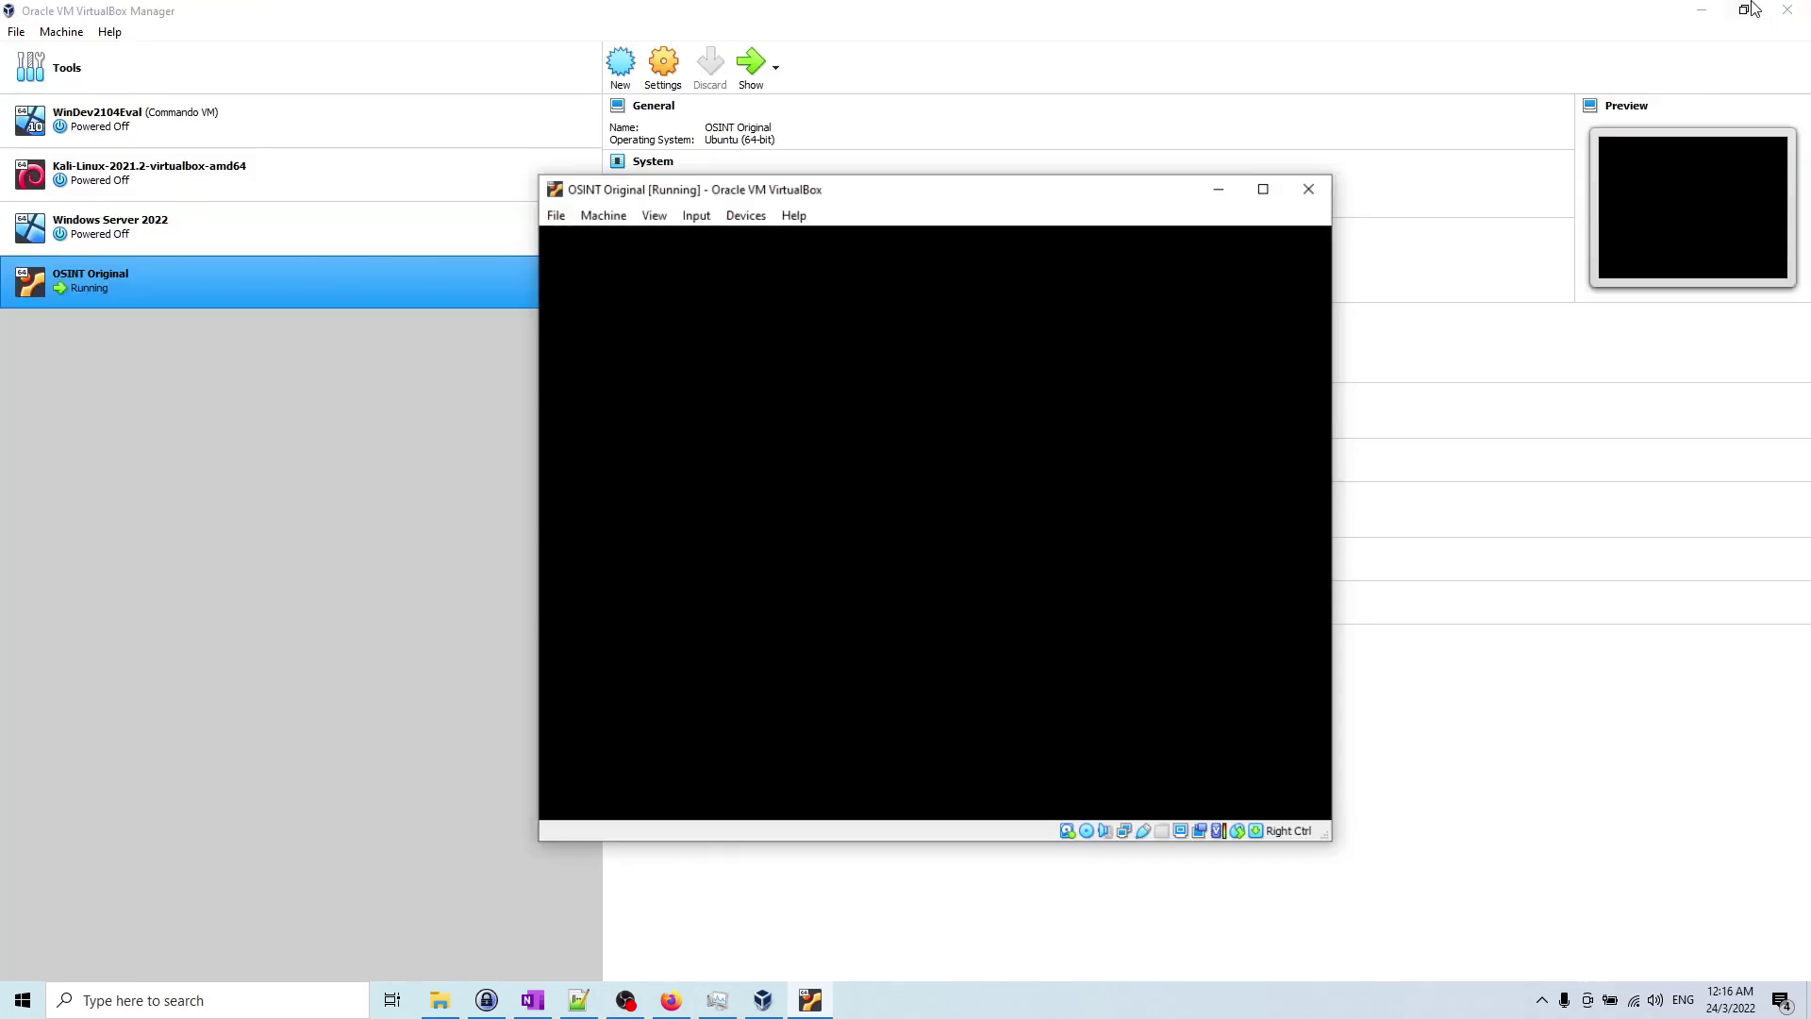
left_click(1293, 231)
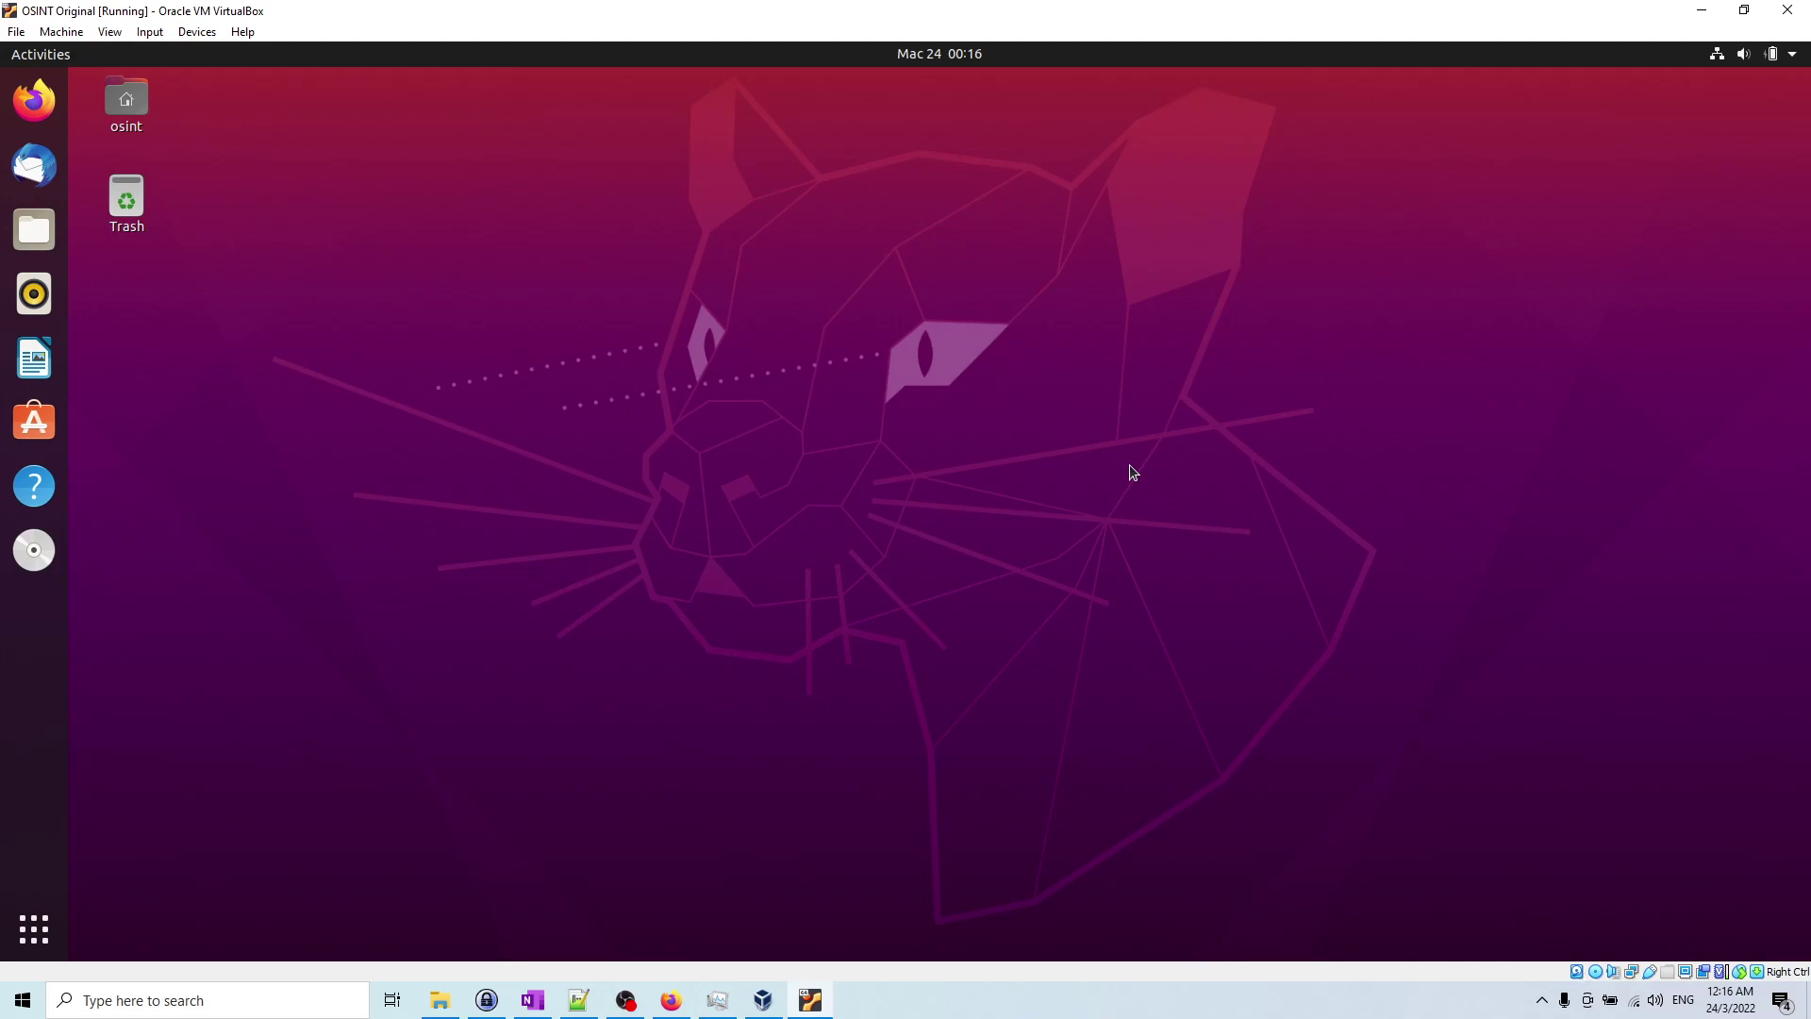
Step: Set Devices > Shared Clipboard to Bidirectional, correcting an initial Guest to Host choice
left_click(189, 34)
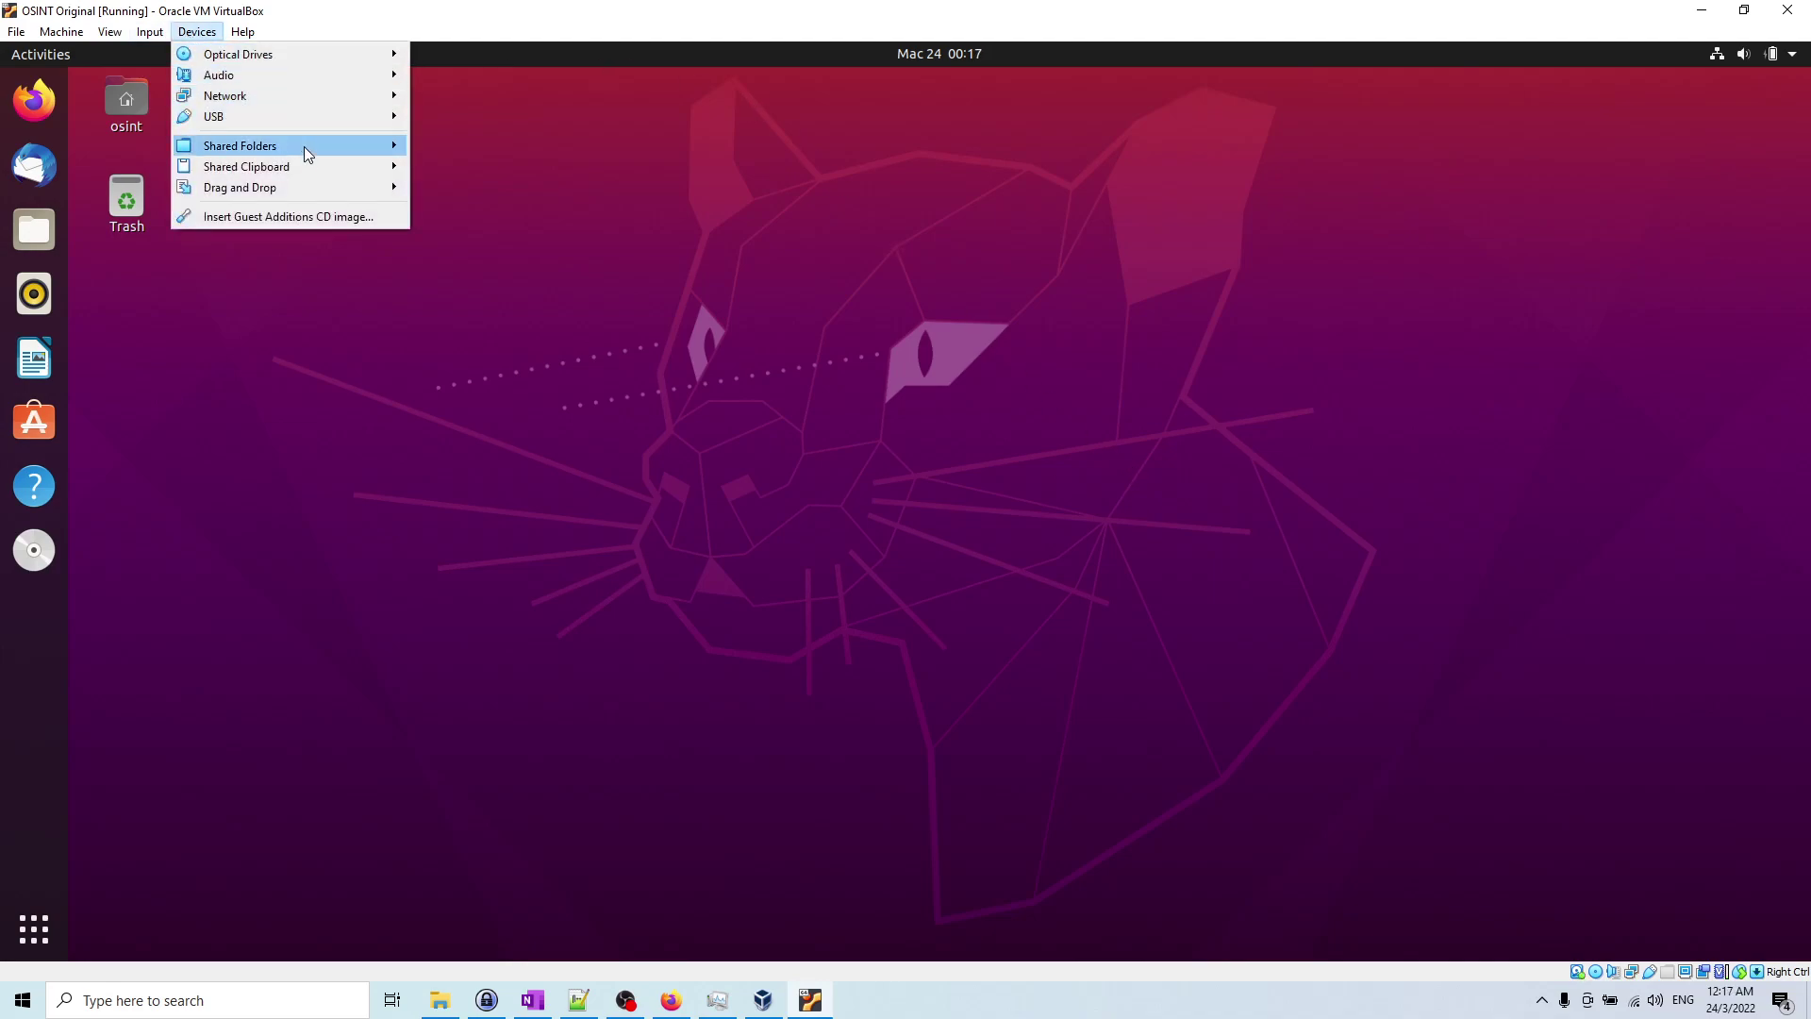
mouse_move(316, 166)
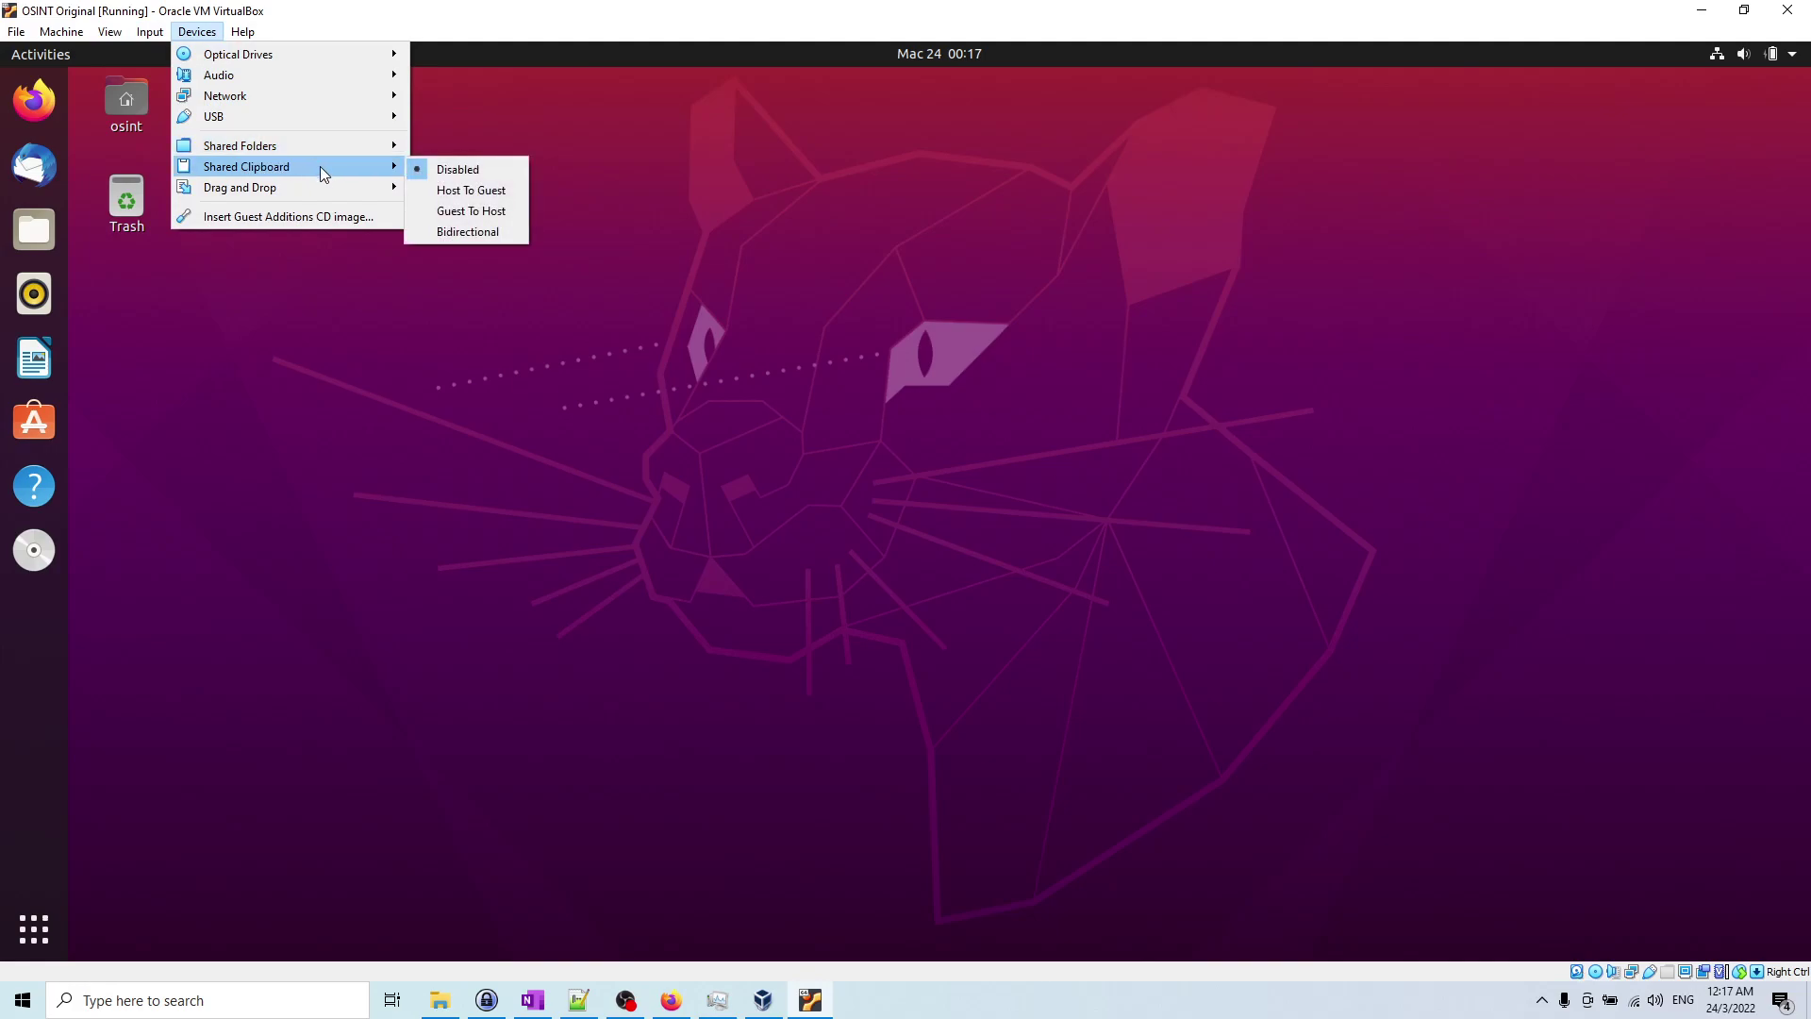
left_click(484, 233)
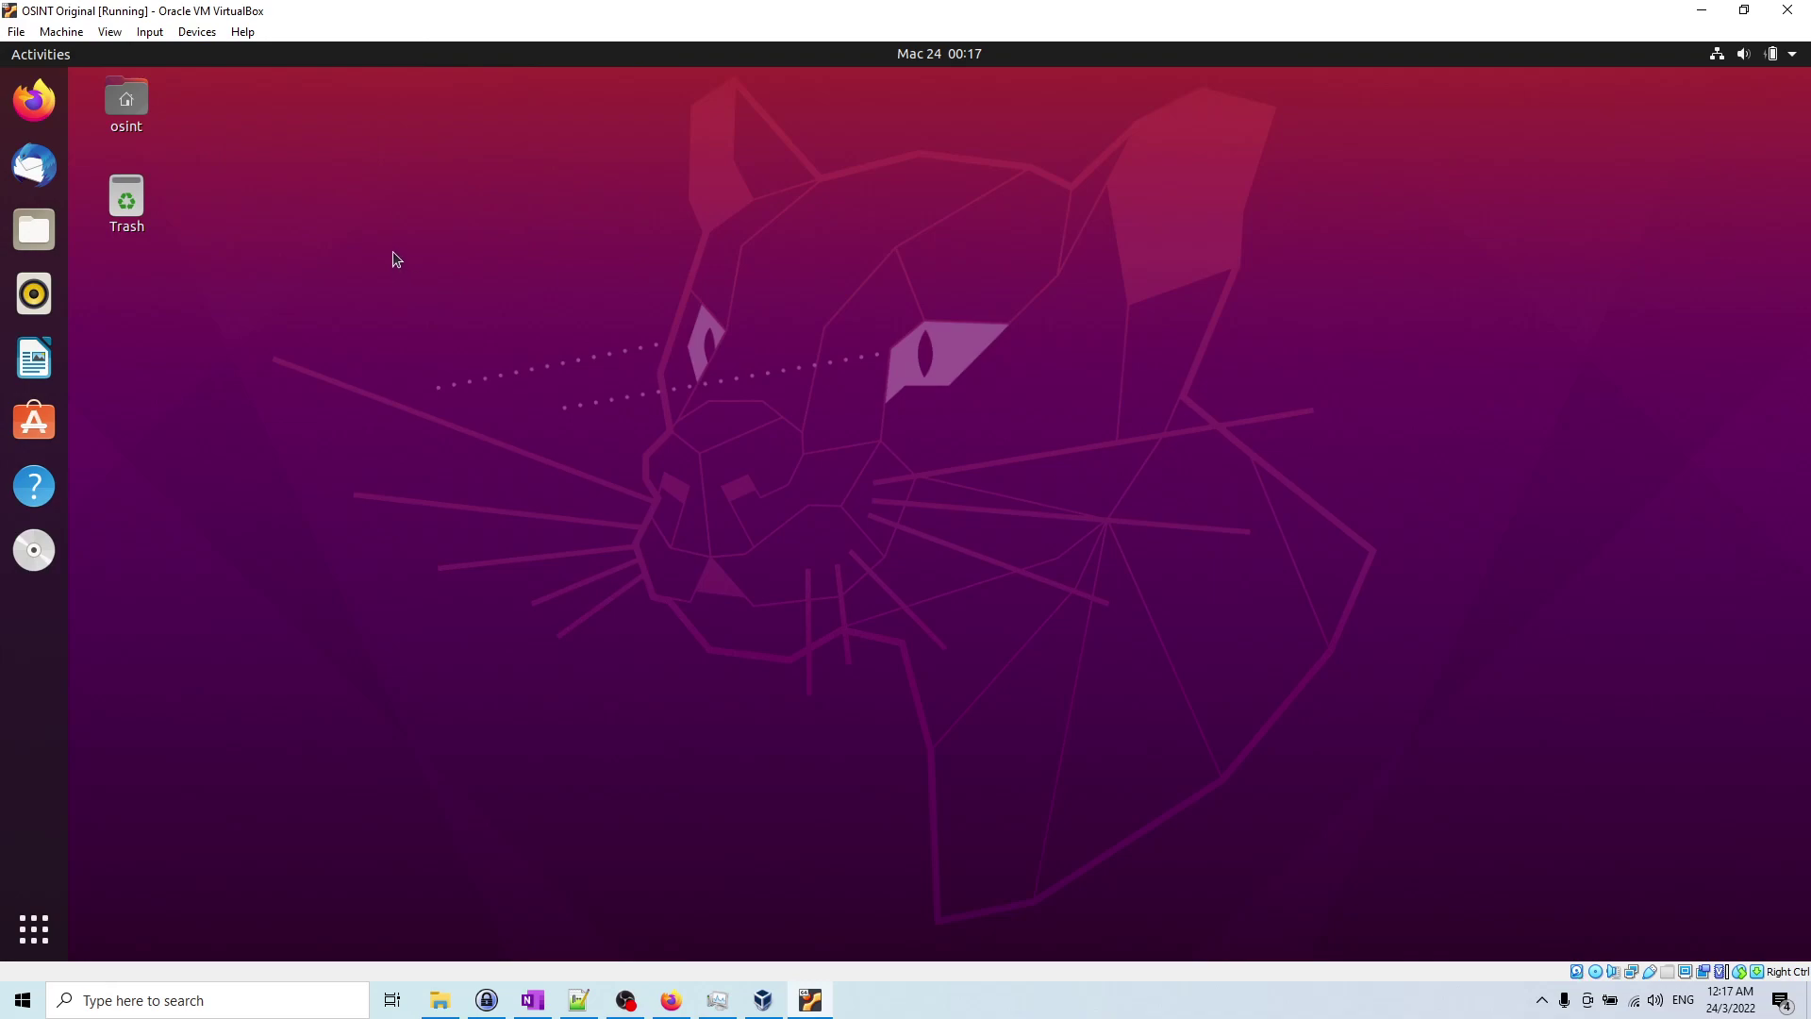
left_click(207, 34)
left_click(211, 34)
left_click(211, 35)
mouse_move(283, 168)
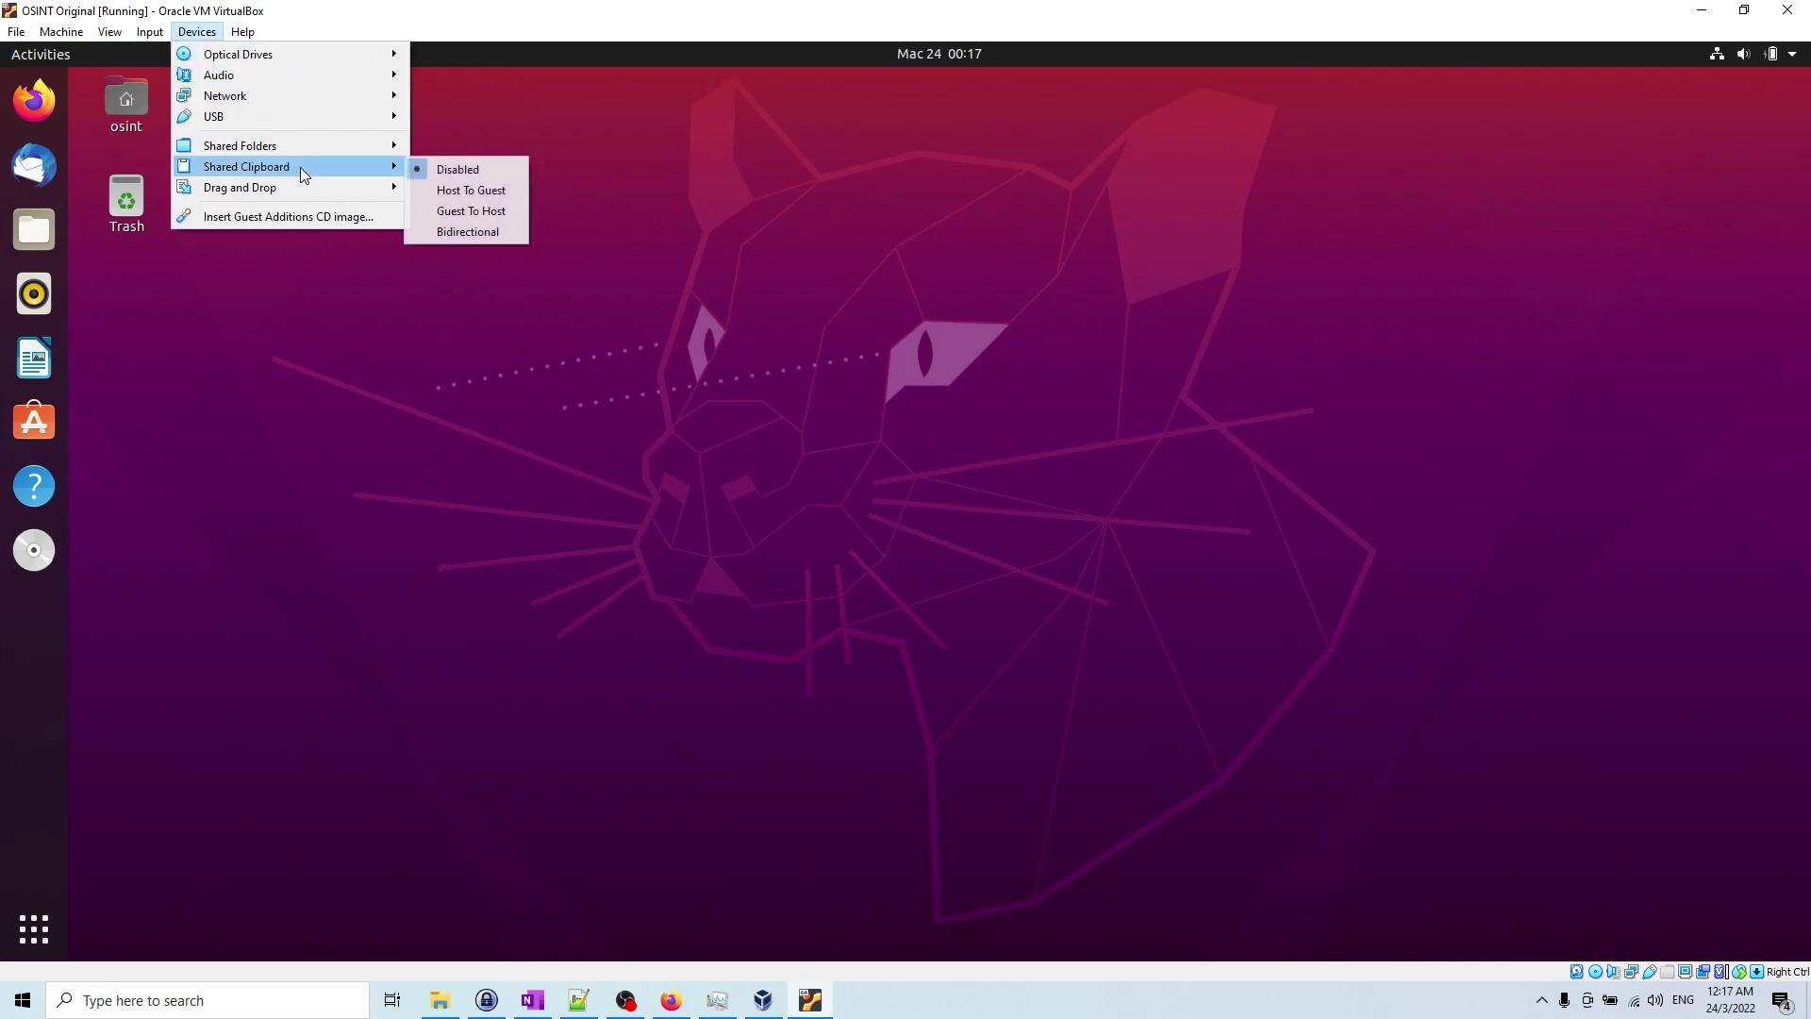
left_click(487, 234)
Step: Browse the VM's Network, View, Shared Folders and Input menus
left_click(197, 32)
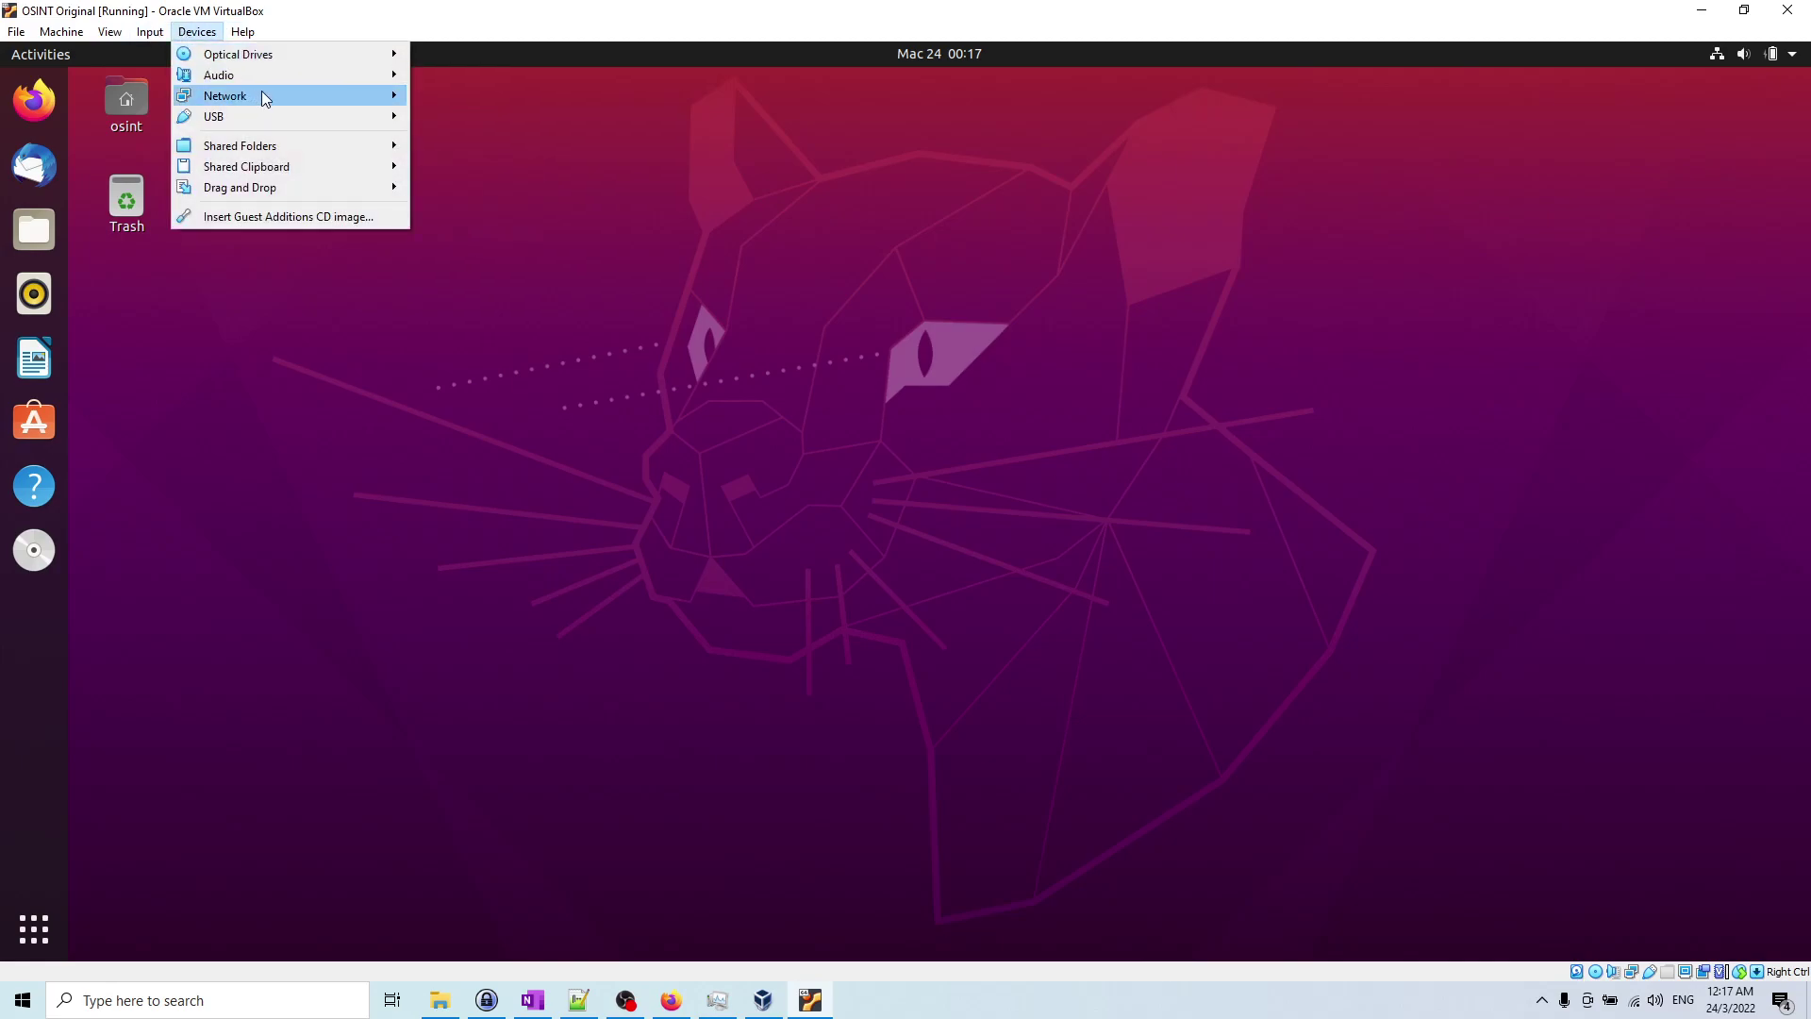
mouse_move(265, 97)
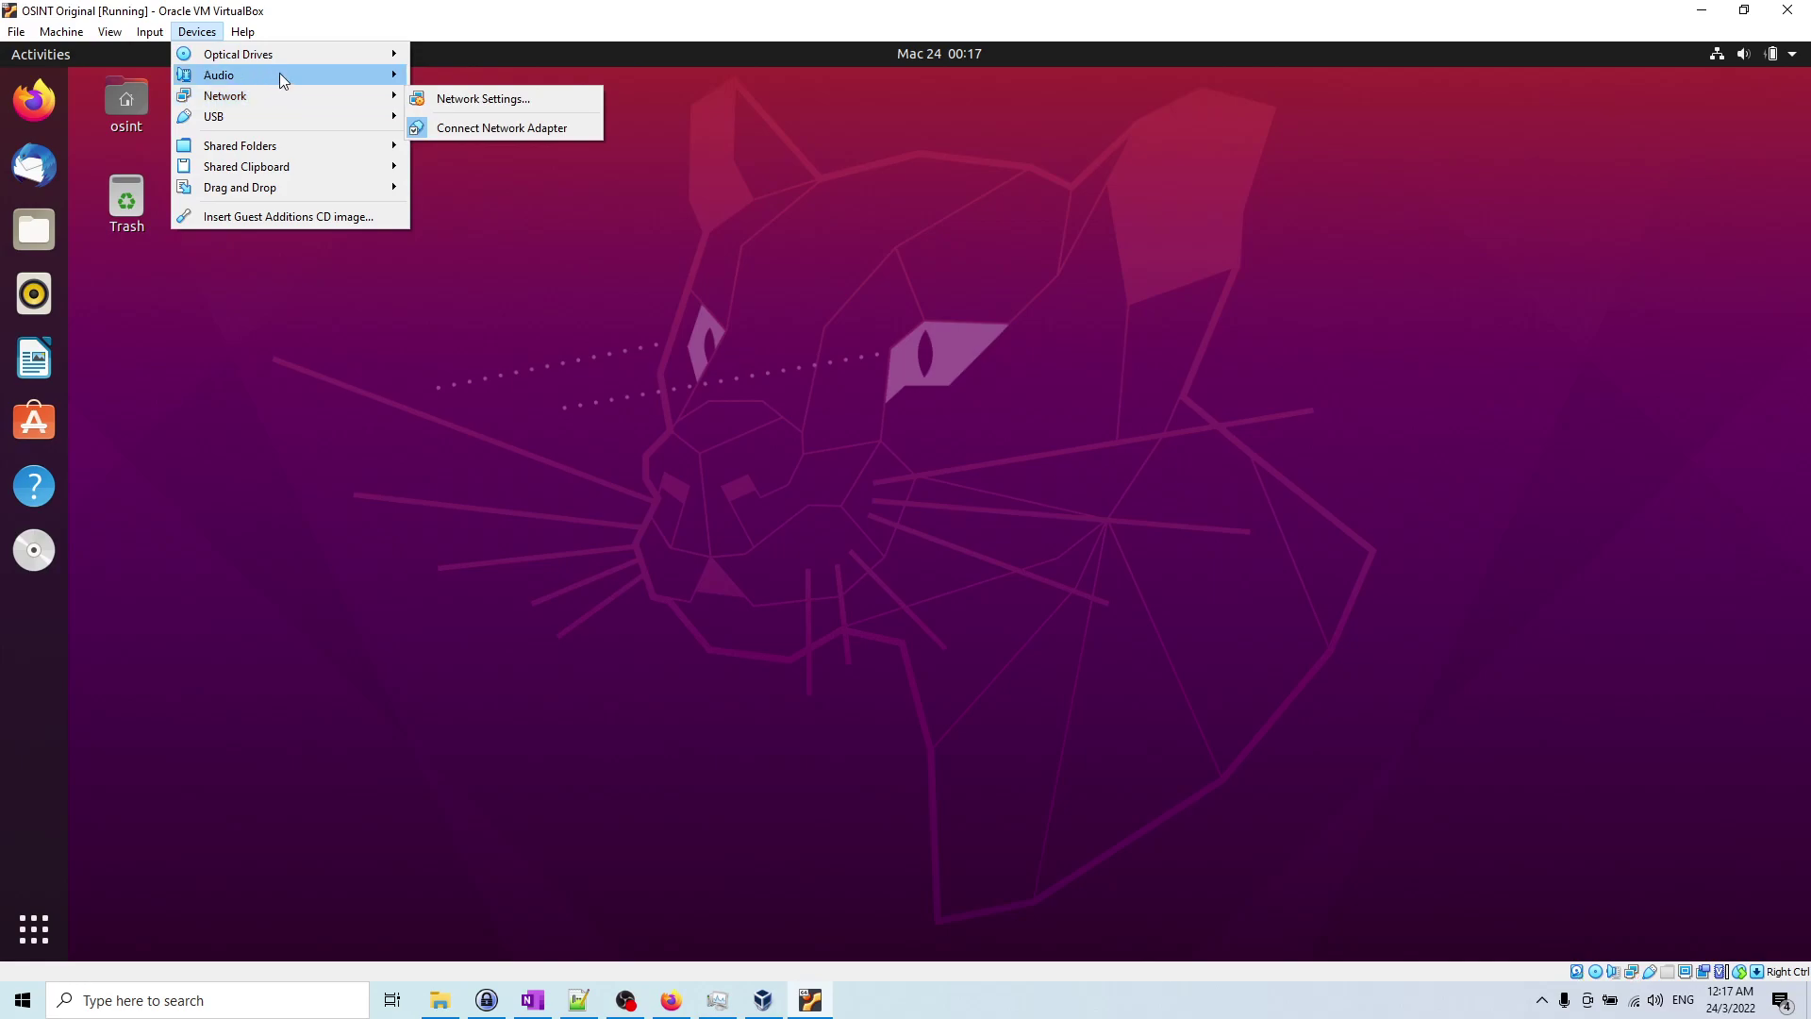
mouse_move(120, 37)
mouse_move(186, 38)
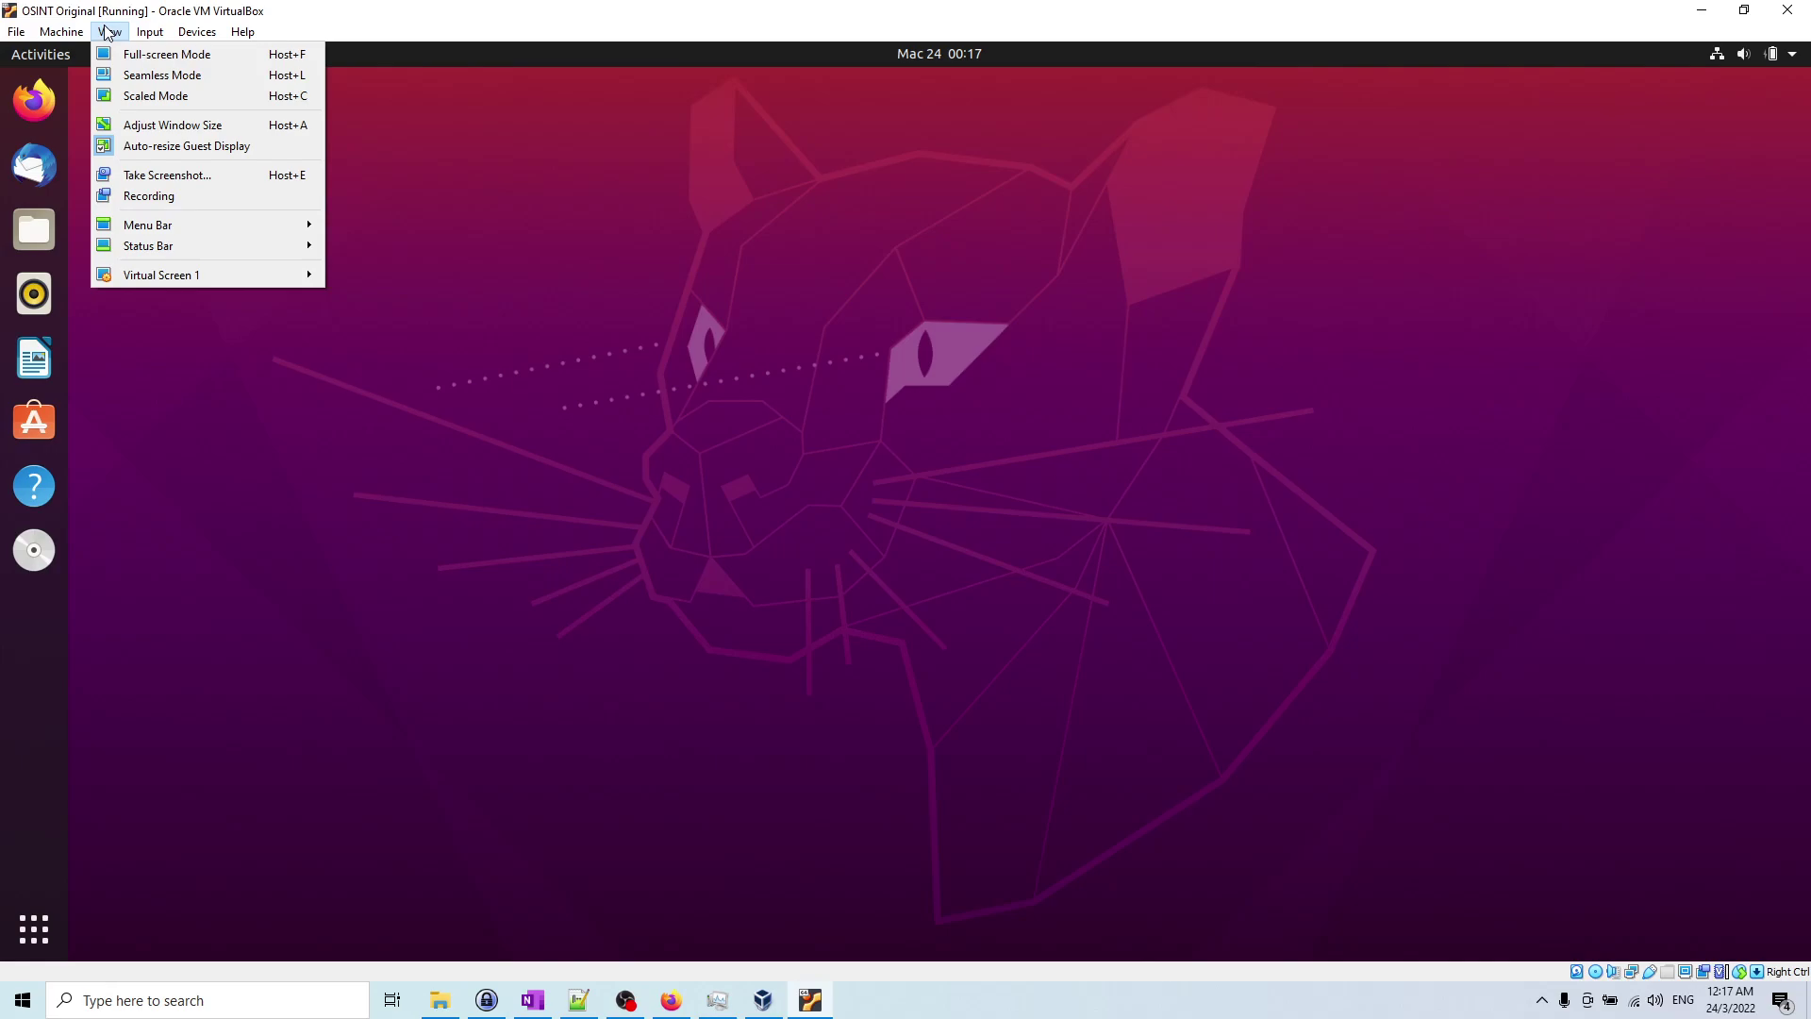
mouse_move(198, 32)
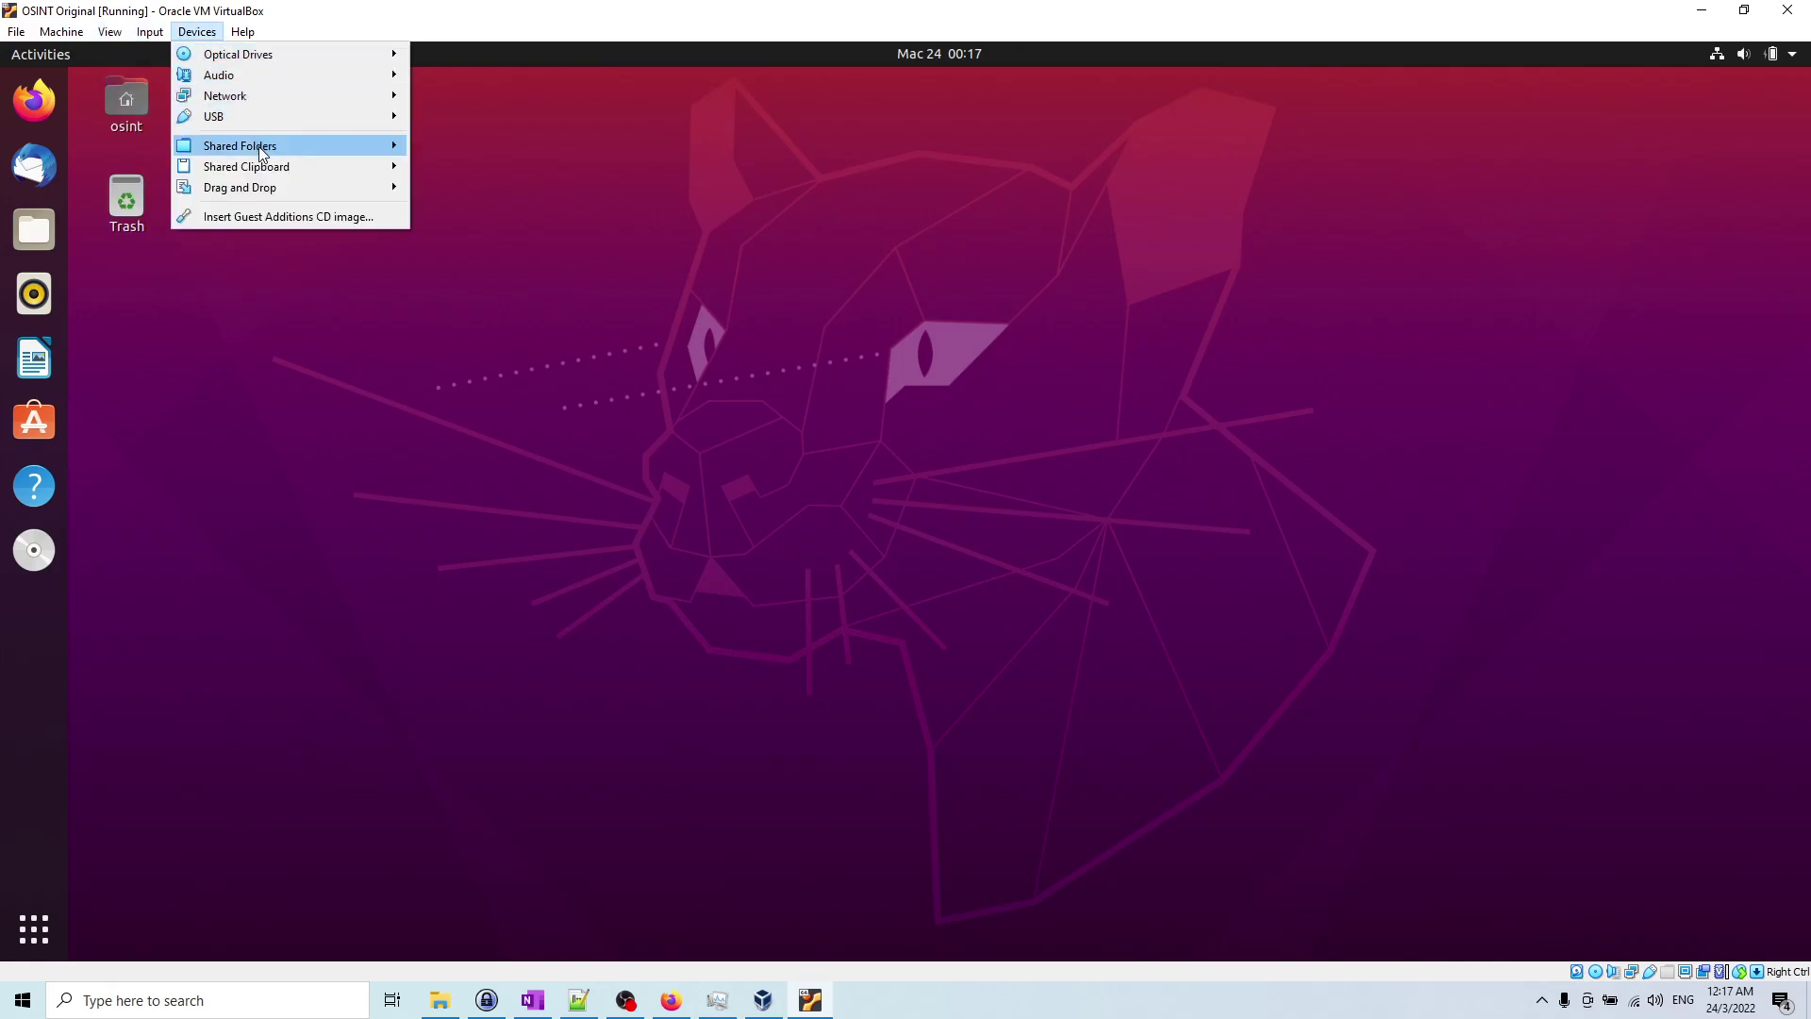
mouse_move(261, 153)
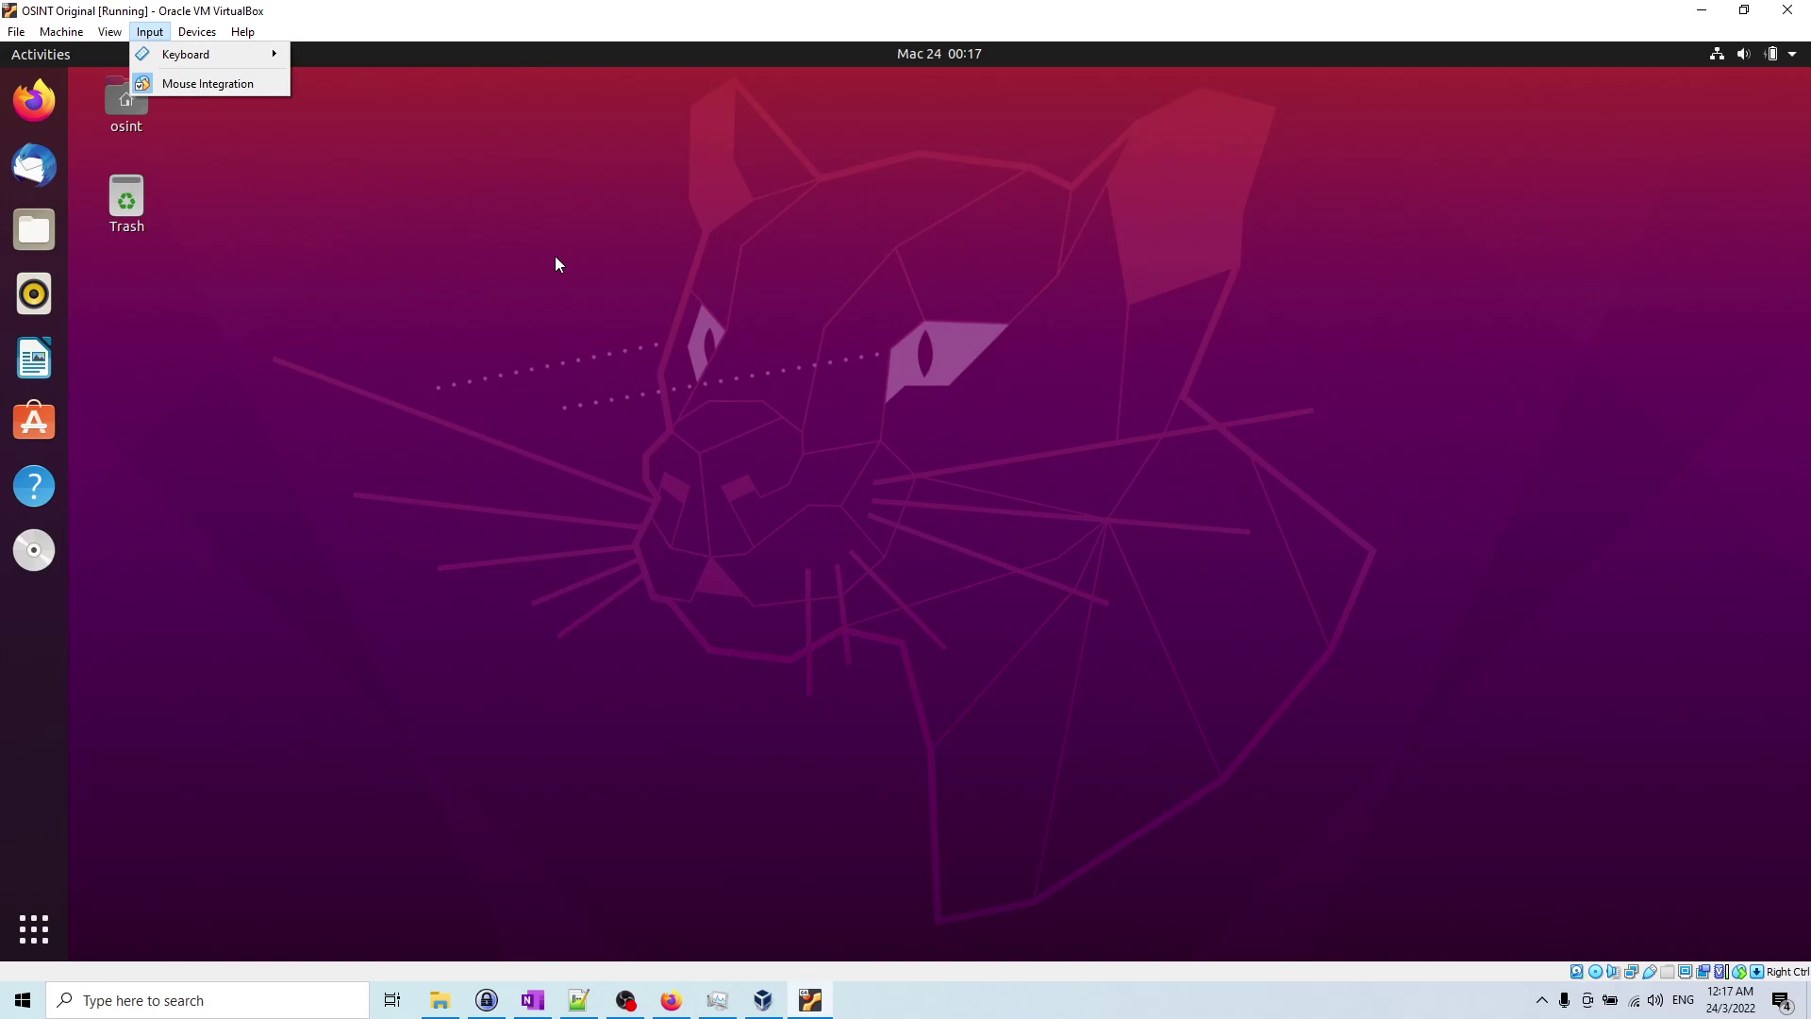
Step: Launch Terminal from the guest's Show Applications launcher
left_click(451, 230)
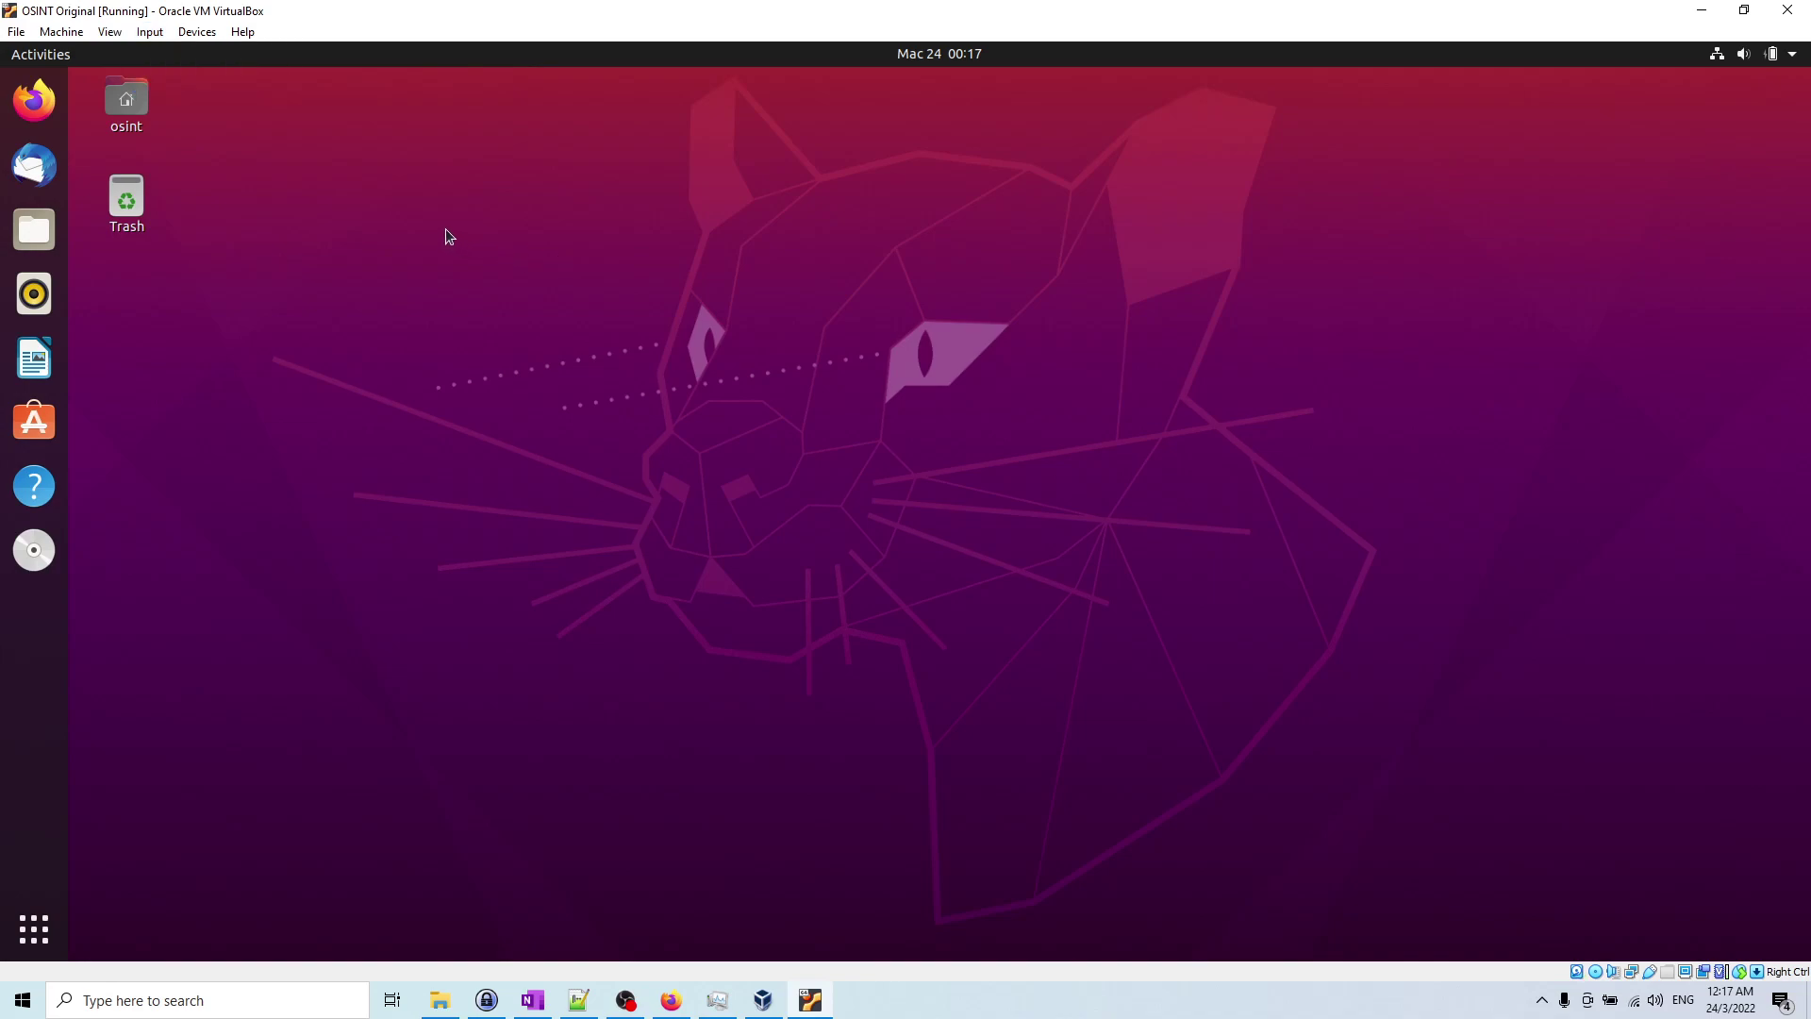
left_click(43, 927)
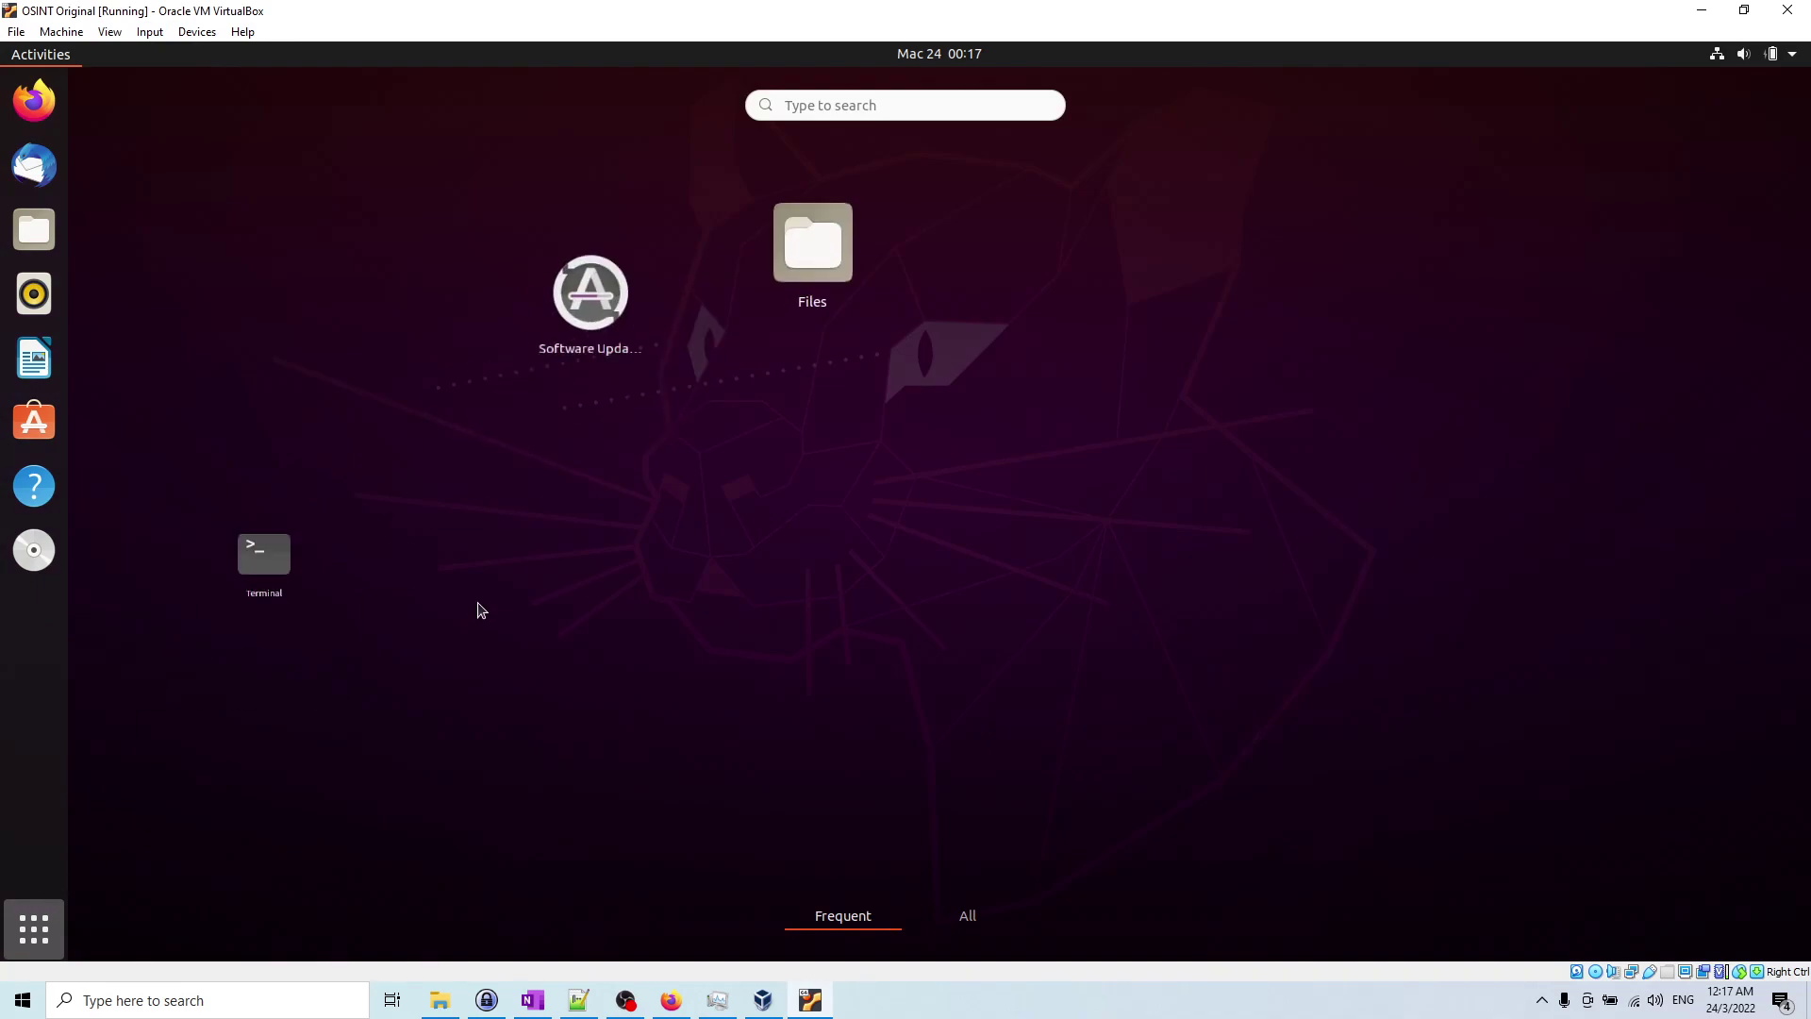
left_click(442, 268)
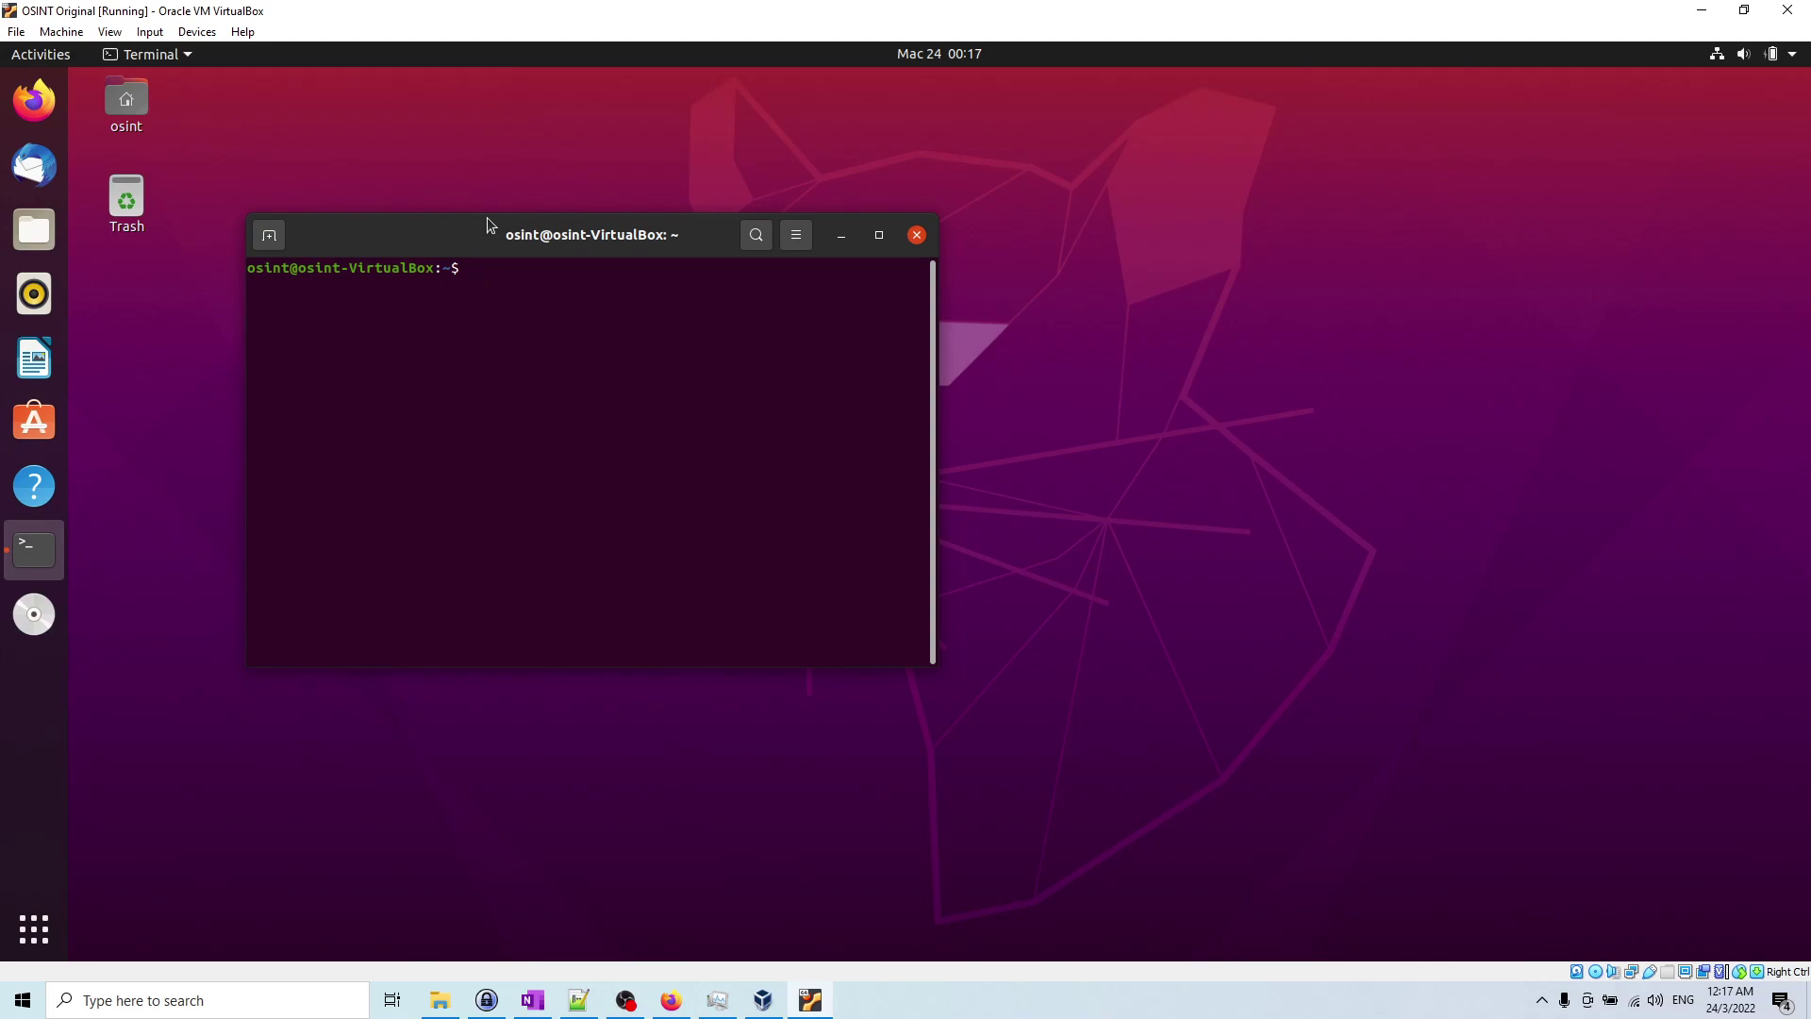
Step: Run sudo adduser osint vboxsf, authenticate with sudo, and check the confirmation
type("sudo adduser osint vboxsf")
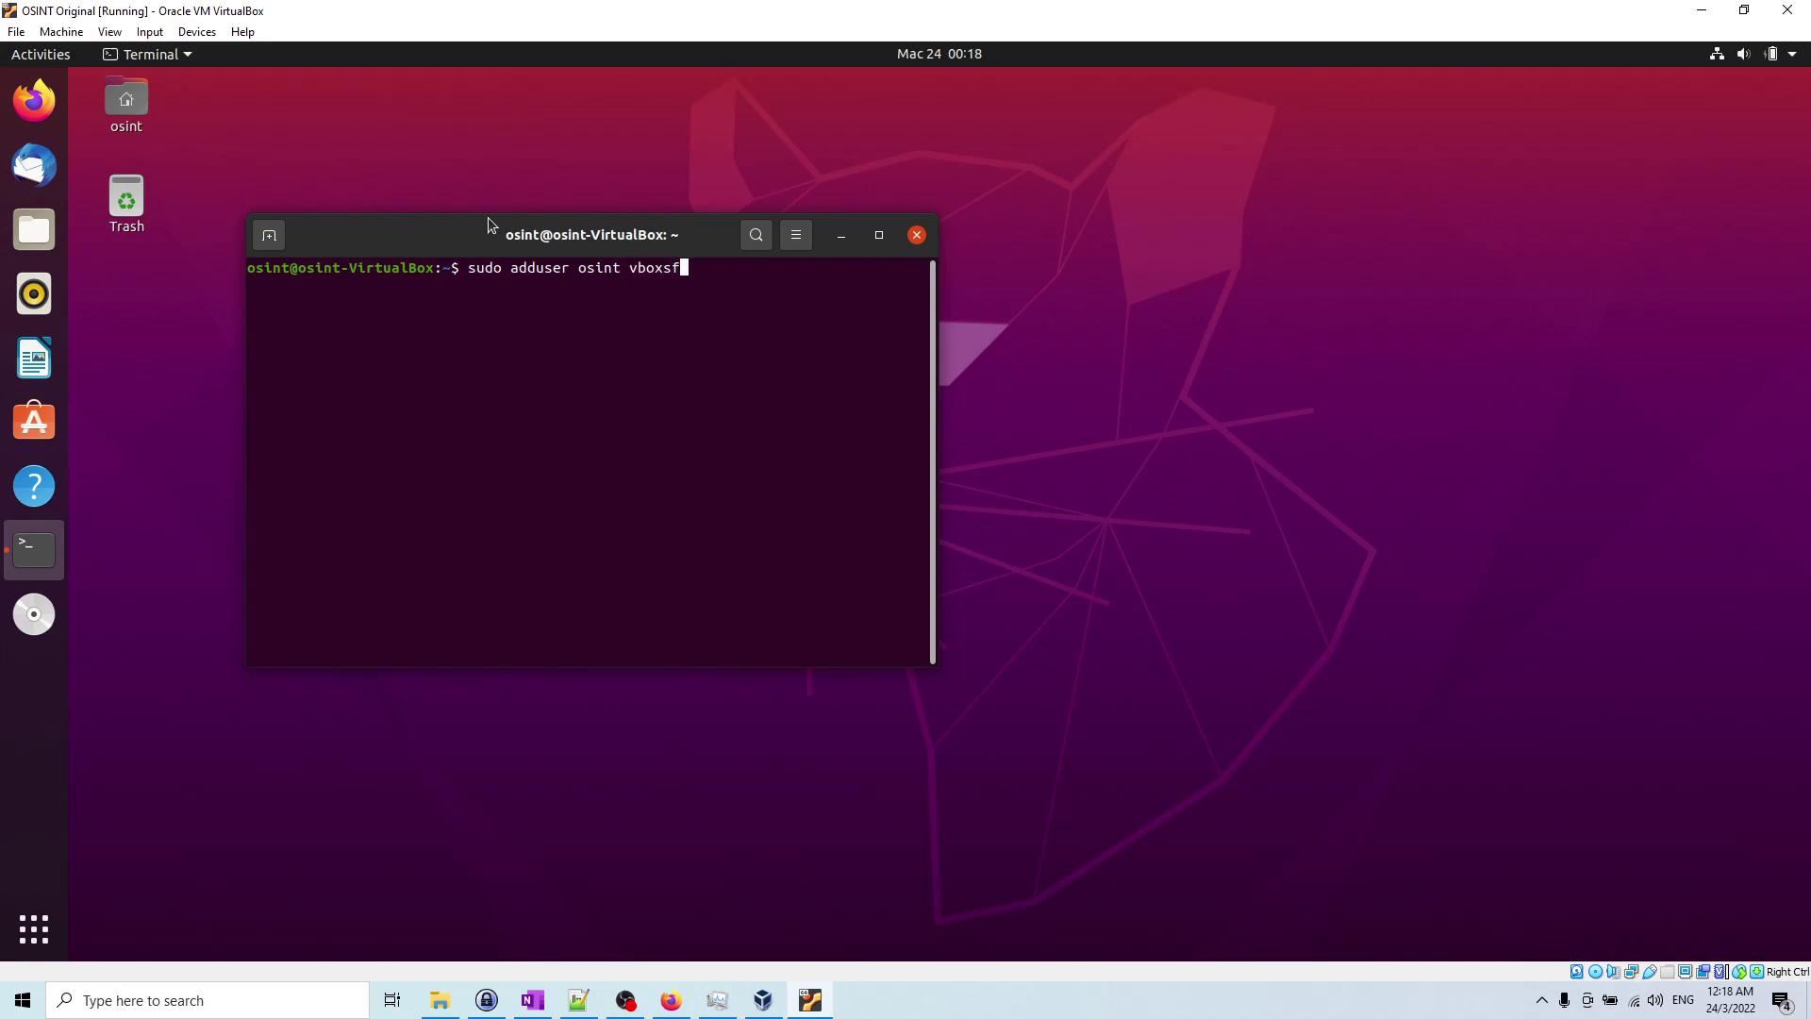
key("Return")
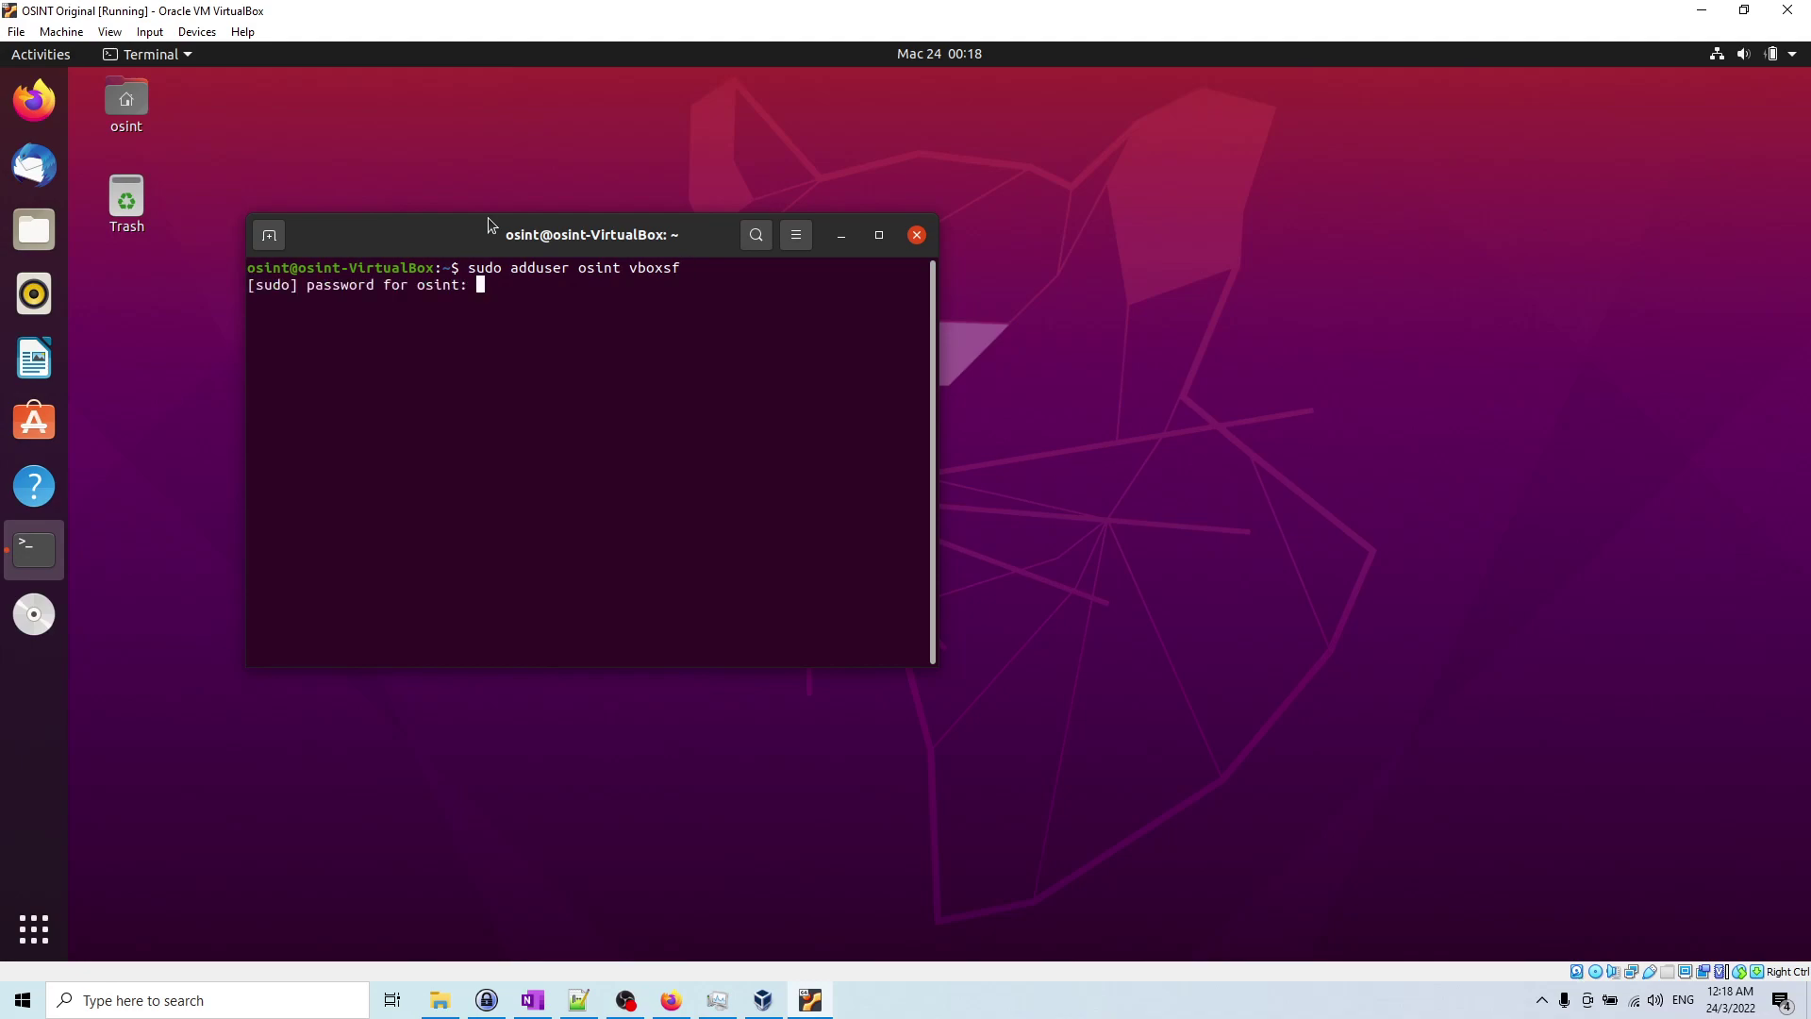
key("Return")
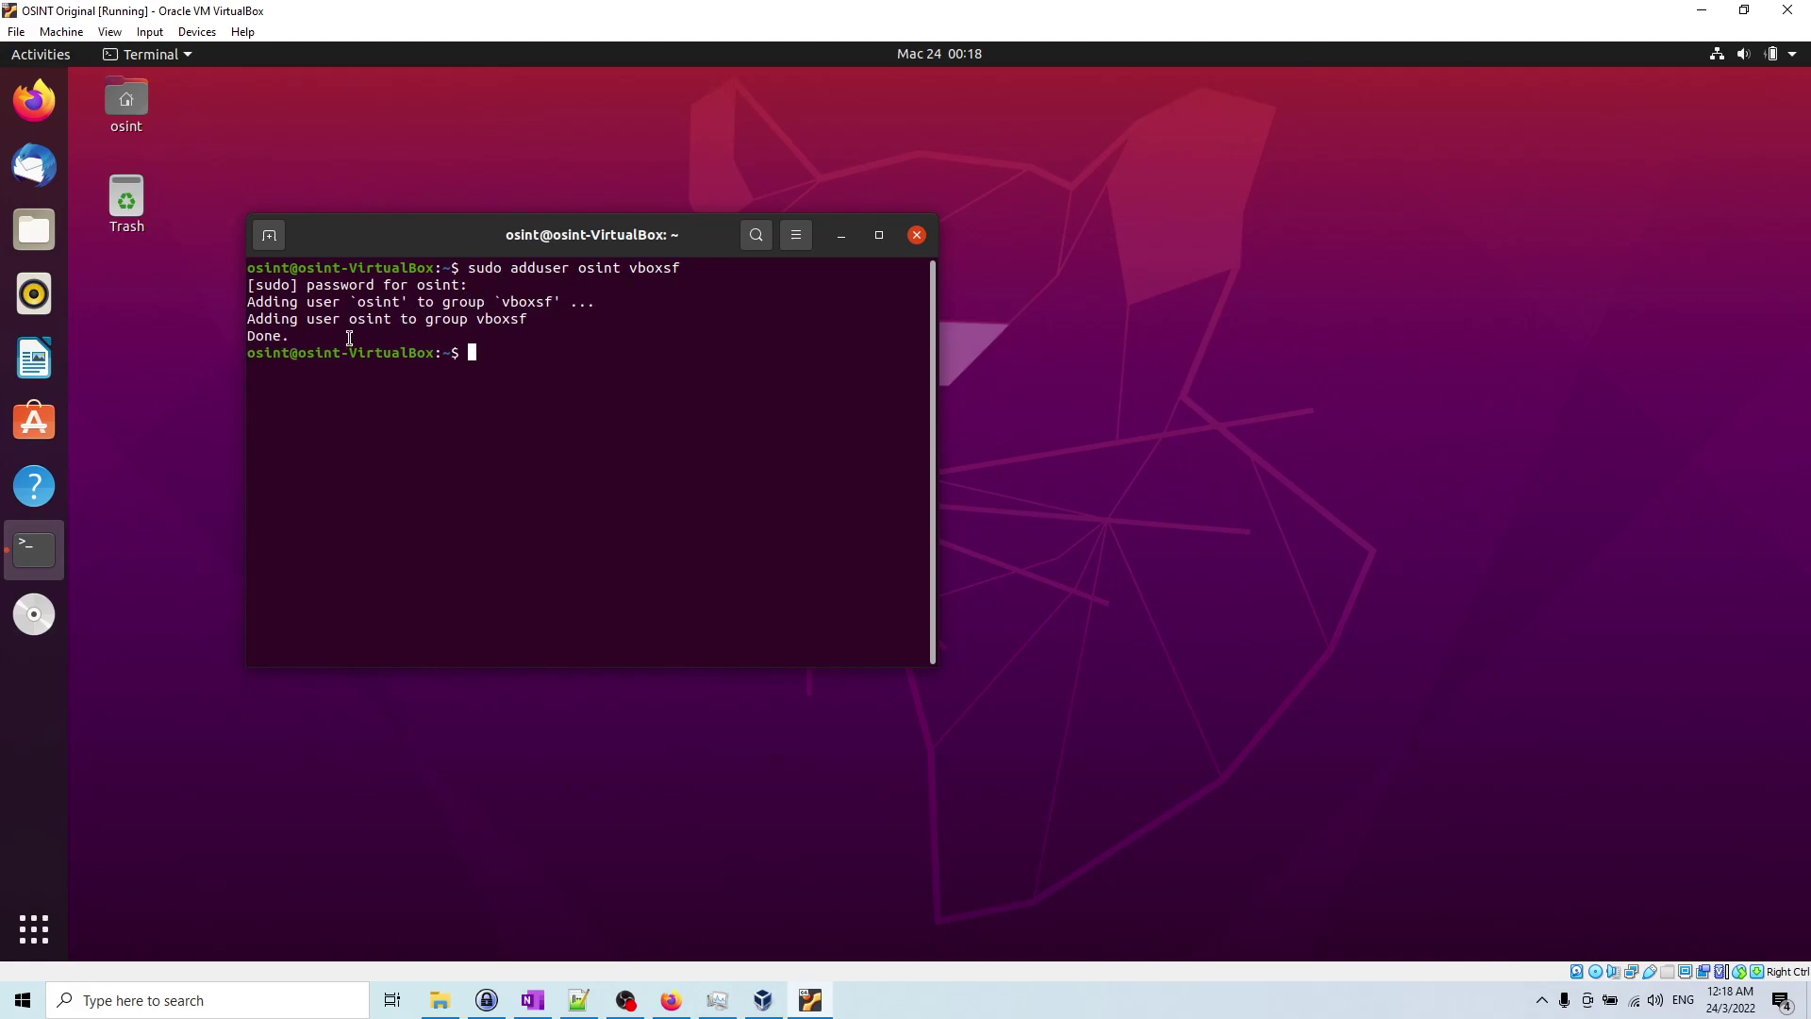
left_click_drag(355, 322, 518, 323)
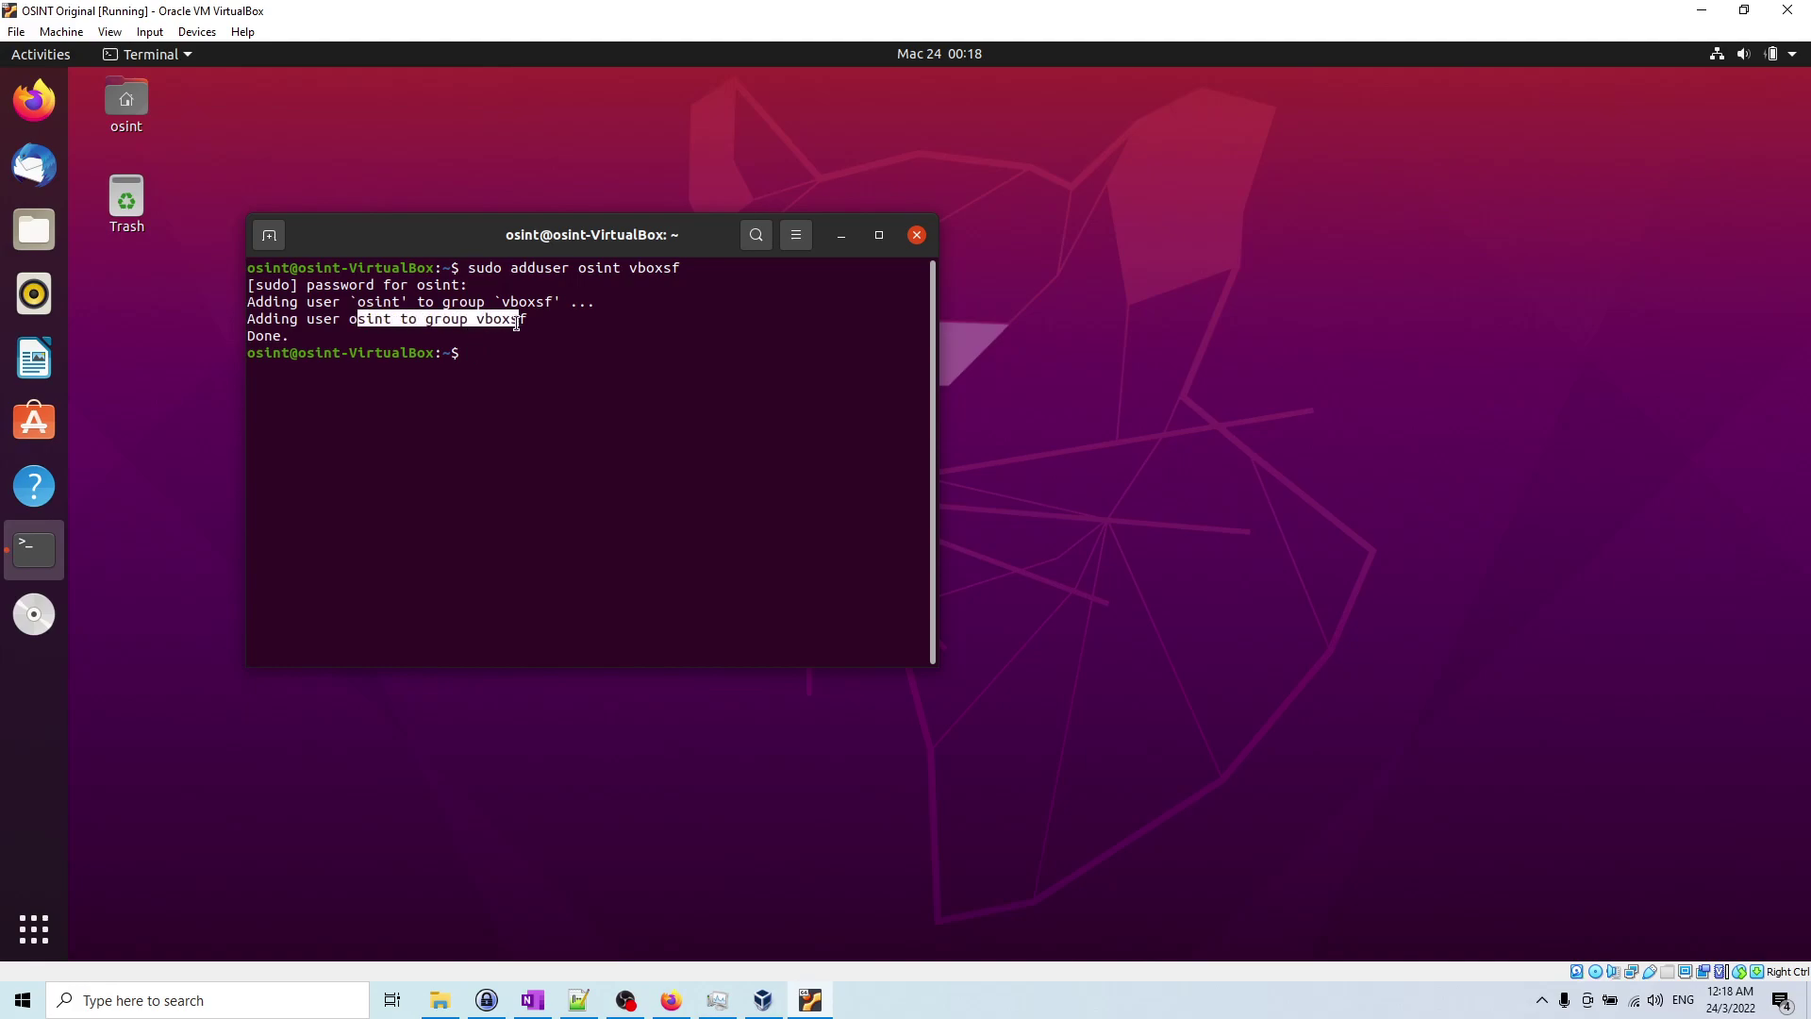
left_click(488, 357)
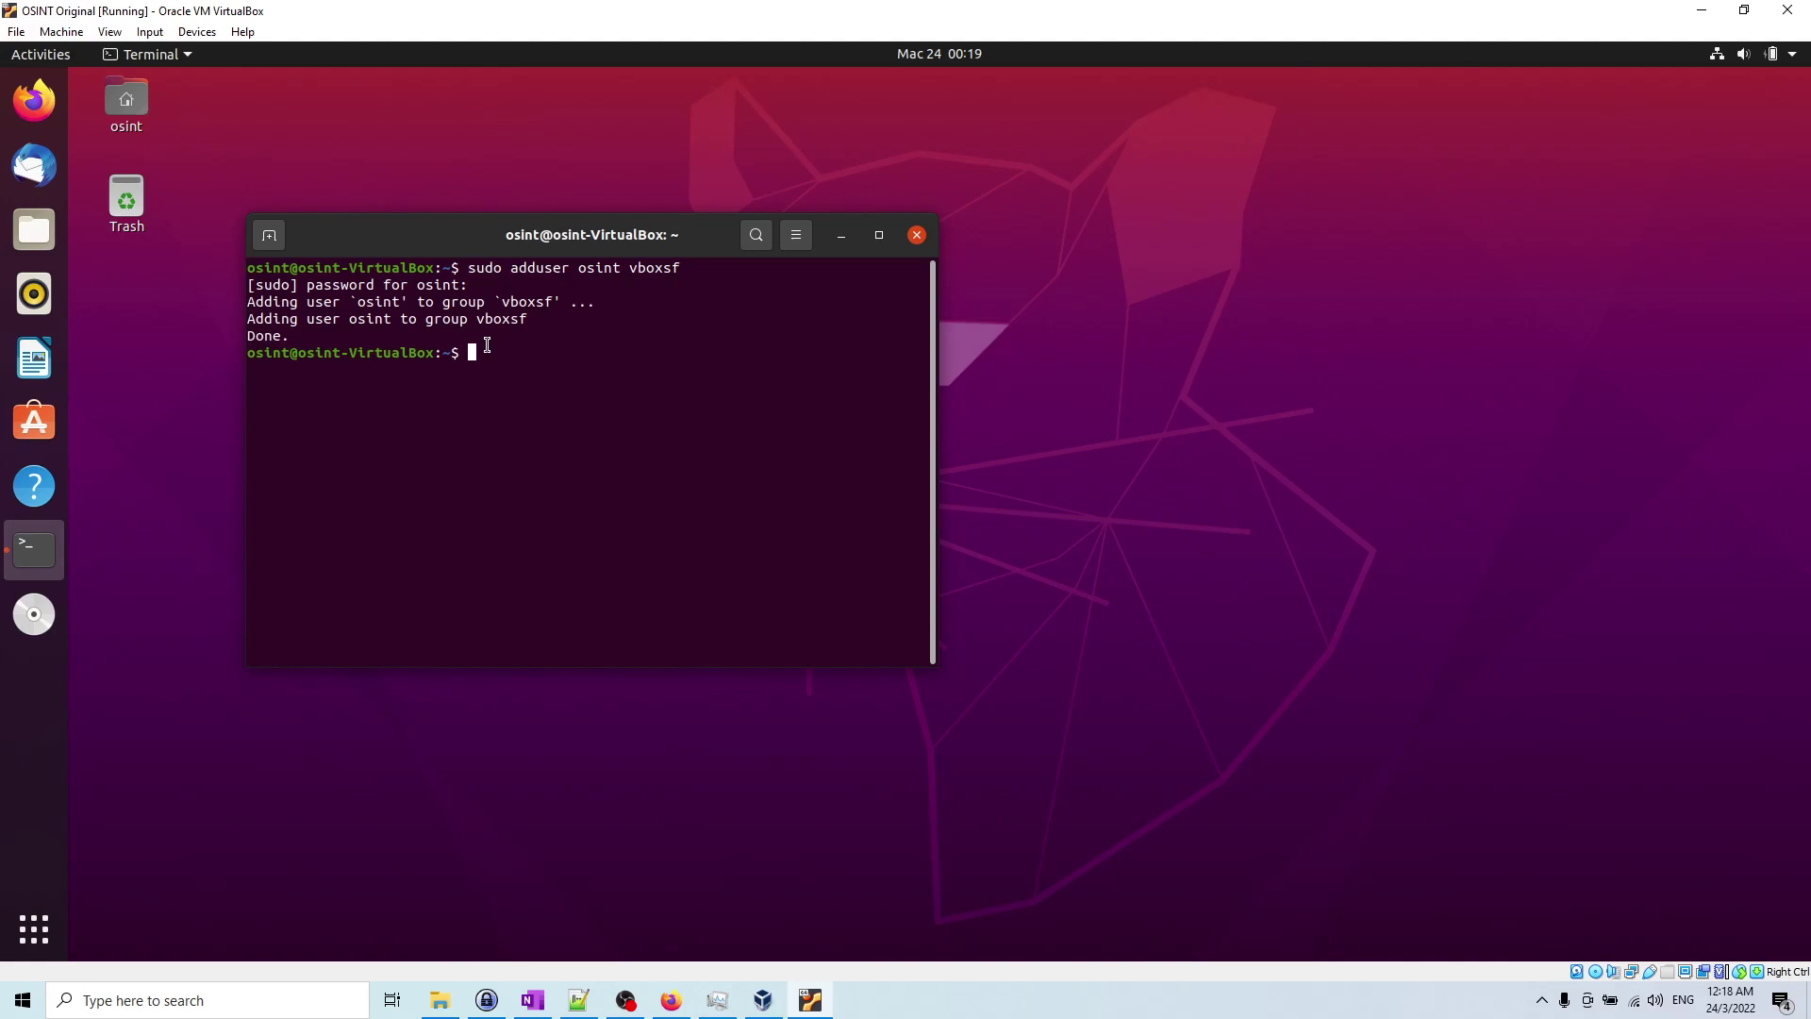
Step: Clear the wallpaper with gsettings set org.gnome.desktop.background picture-uri ''
type("ge\\")
key("BackSpace")
key("BackSpace")
type("settings set org.gn")
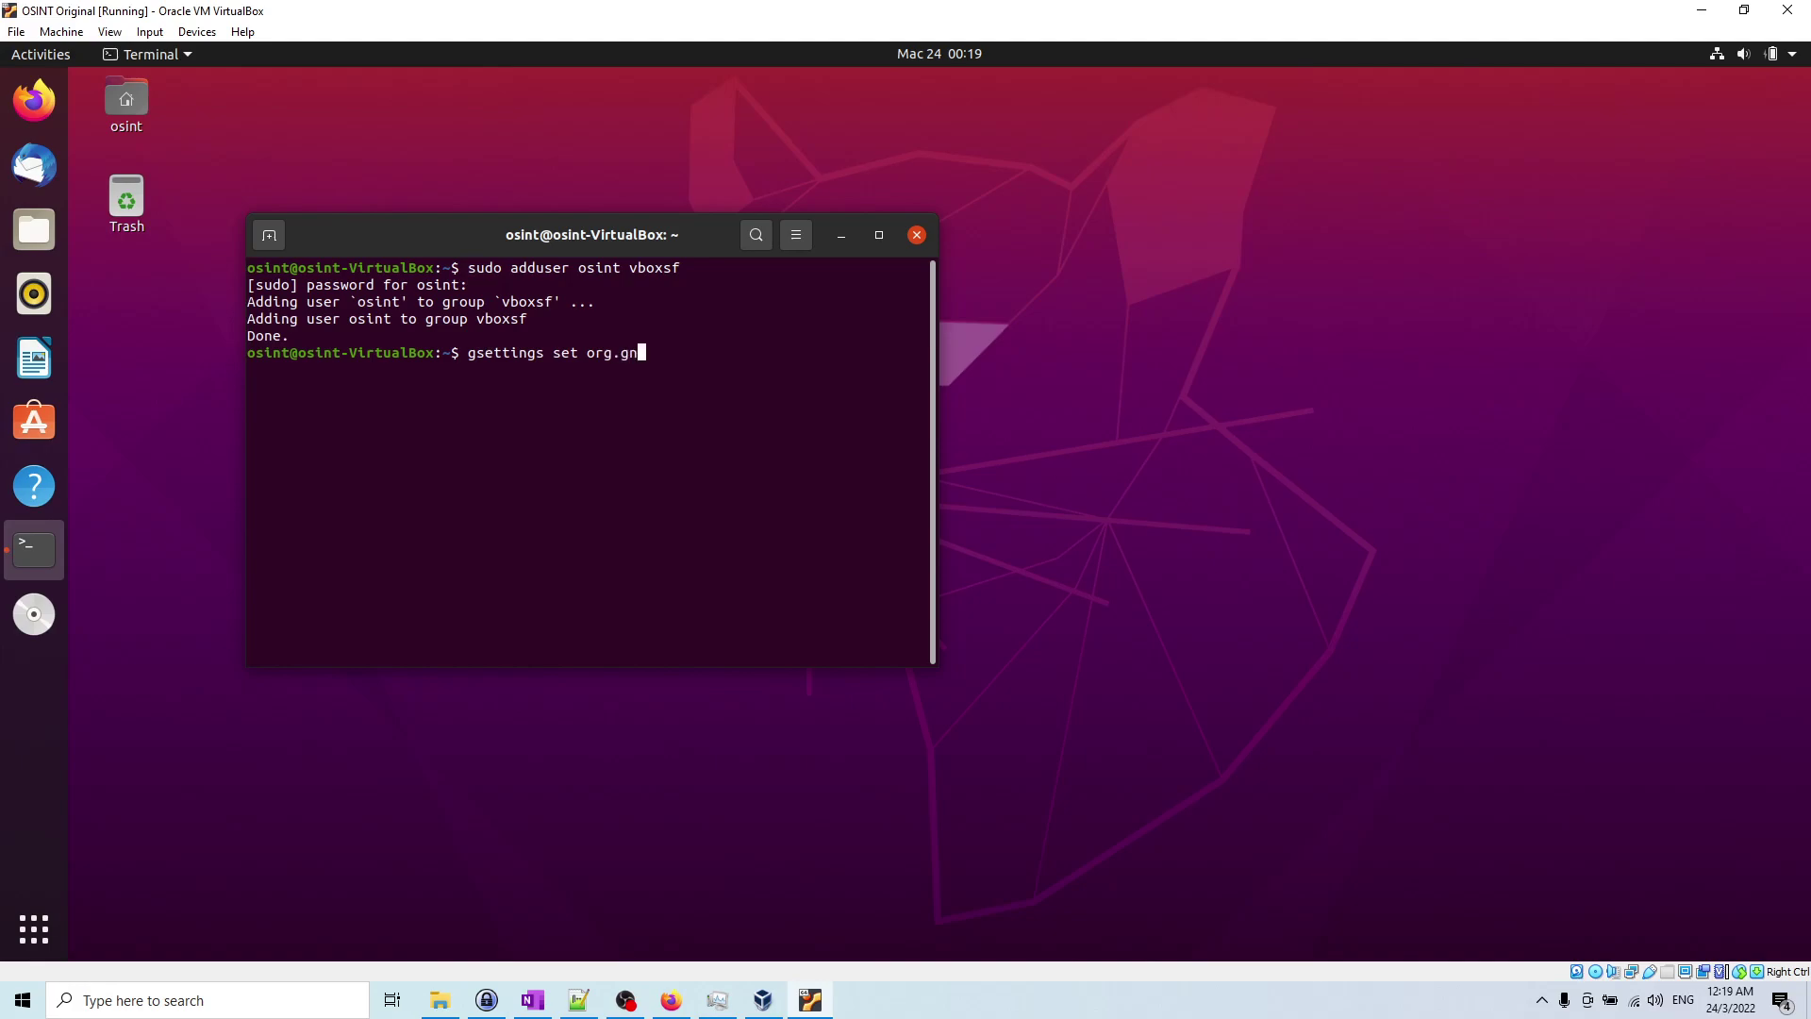
type("ome.desktop.b")
key("Tab")
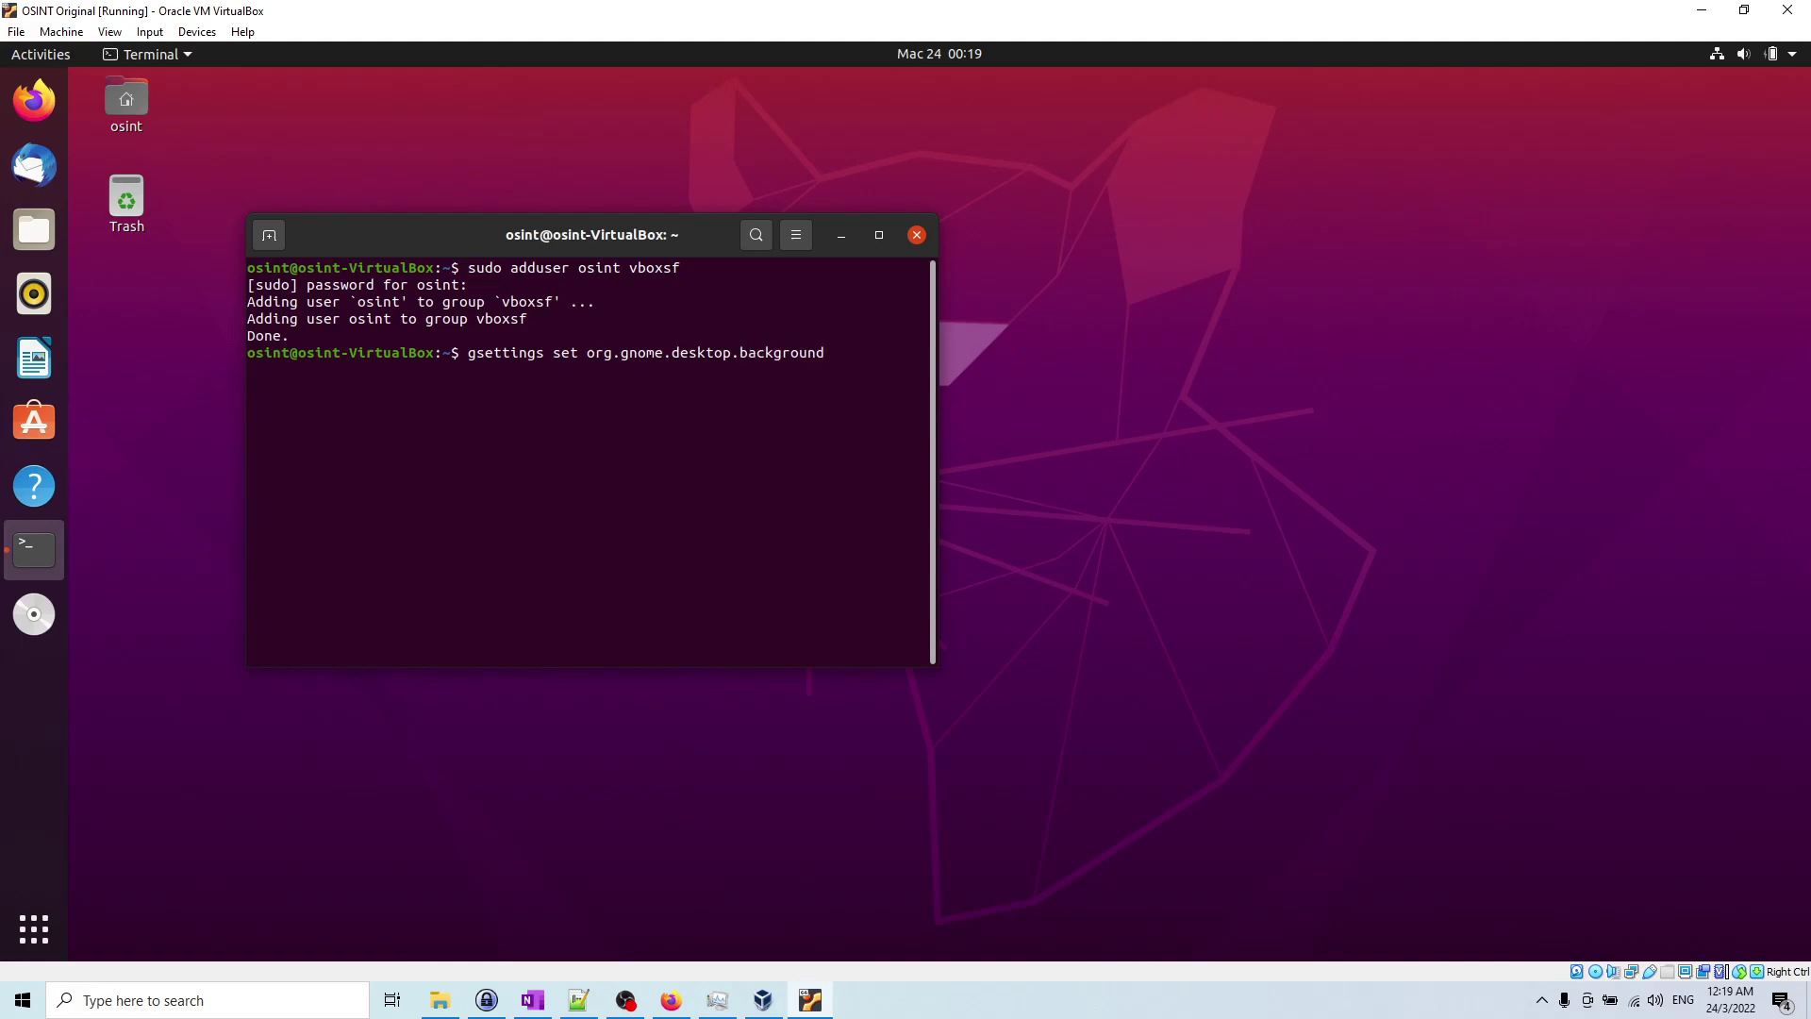
type("picture-uri ''")
key("Return")
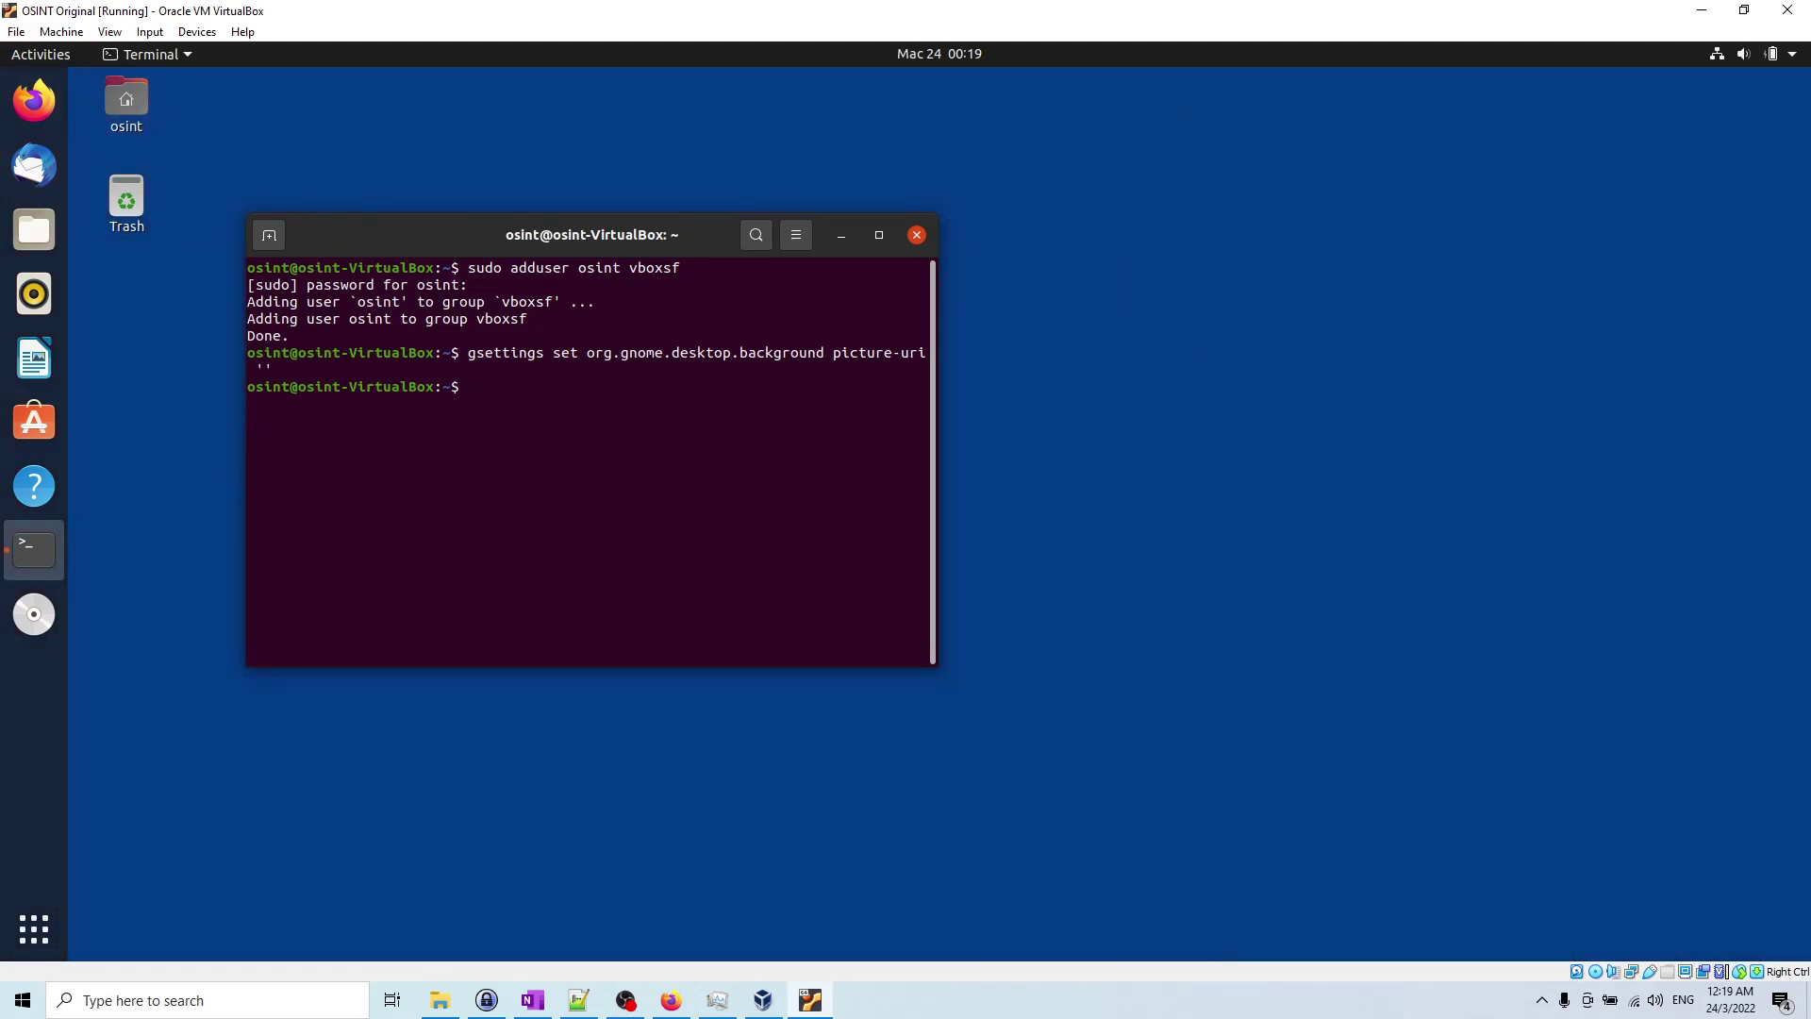
Step: Set the background primary-color to 'rgb(66, 81, 100)' via gsettings
key("Up")
key("Left")
key("End")
key("BackSpace")
key("BackSpace")
key("BackSpace")
key("BackSpace")
key("BackSpace")
key("BackSpace")
key("BackSpace")
key("BackSpace")
key("BackSpace")
key("BackSpace")
key("BackSpace")
key("BackSpace")
key("BackSpace")
key("BackSpace")
key("BackSpace")
key("BackSpace")
key("BackSpace")
key("BackSpace")
key("BackSpace")
key("BackSpace")
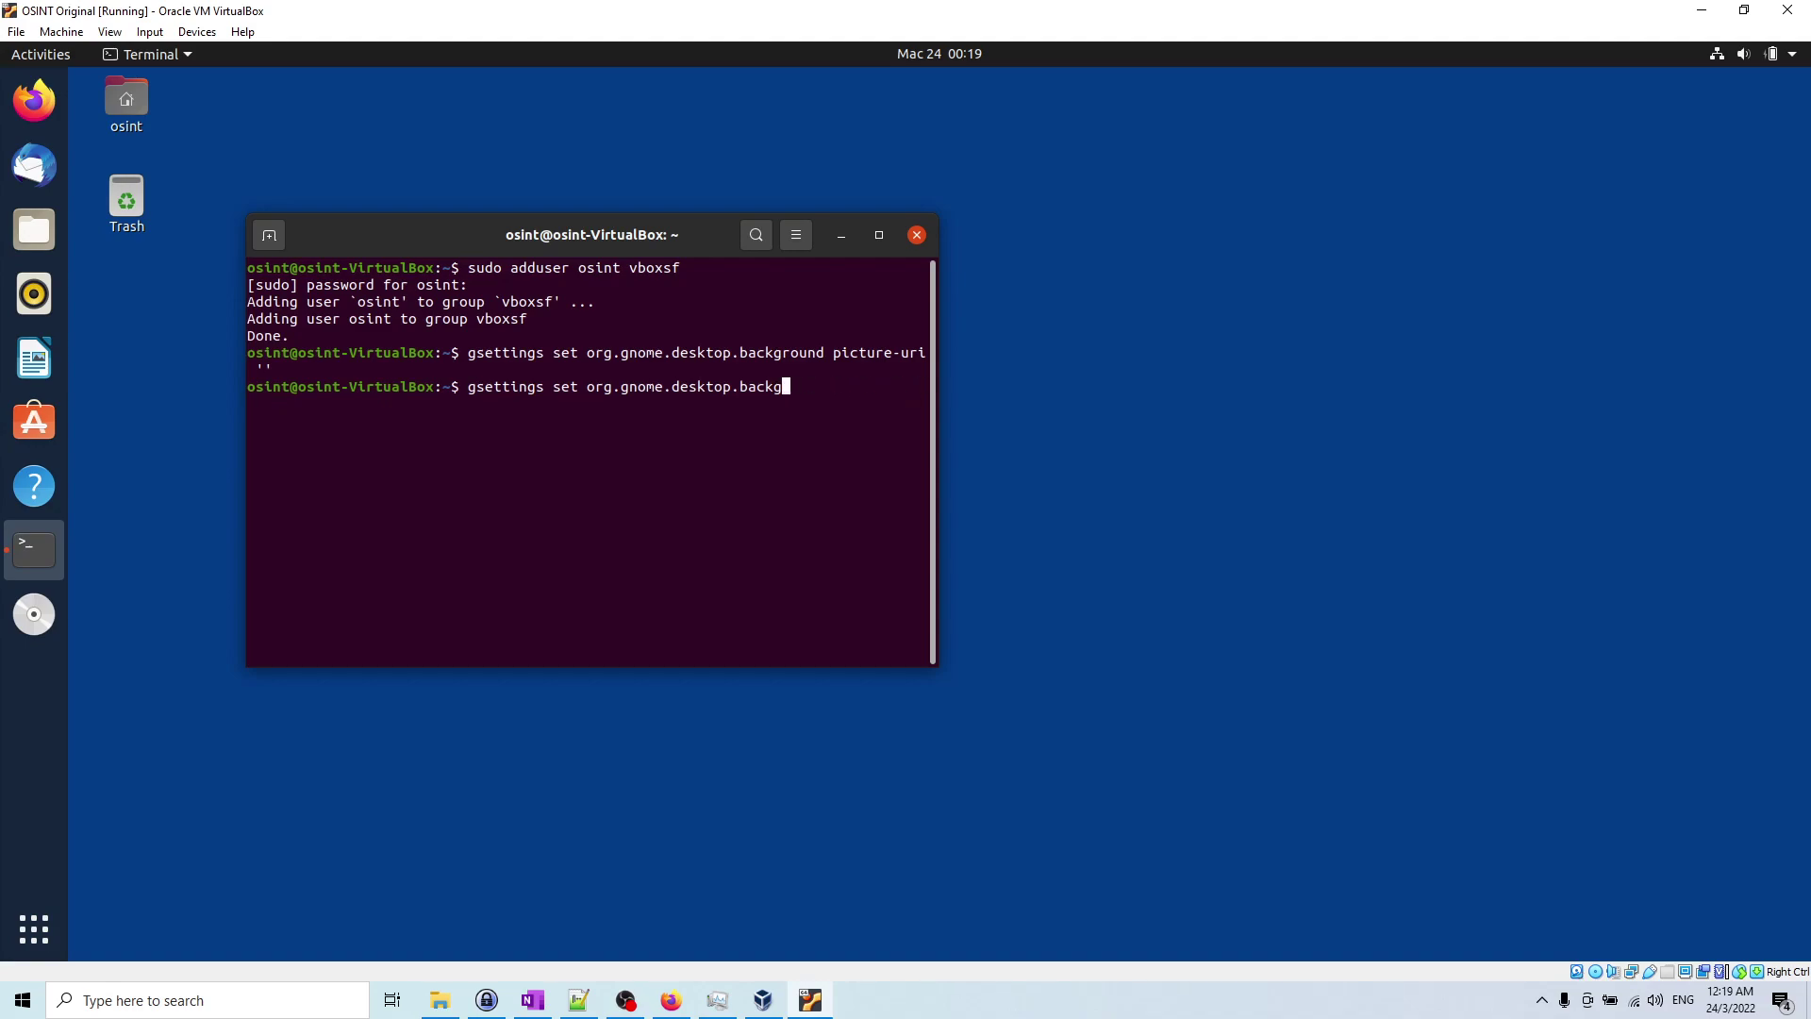
key("BackSpace")
key("BackSpace")
key("Tab")
type("prima")
key("Tab")
type("'rgb(")
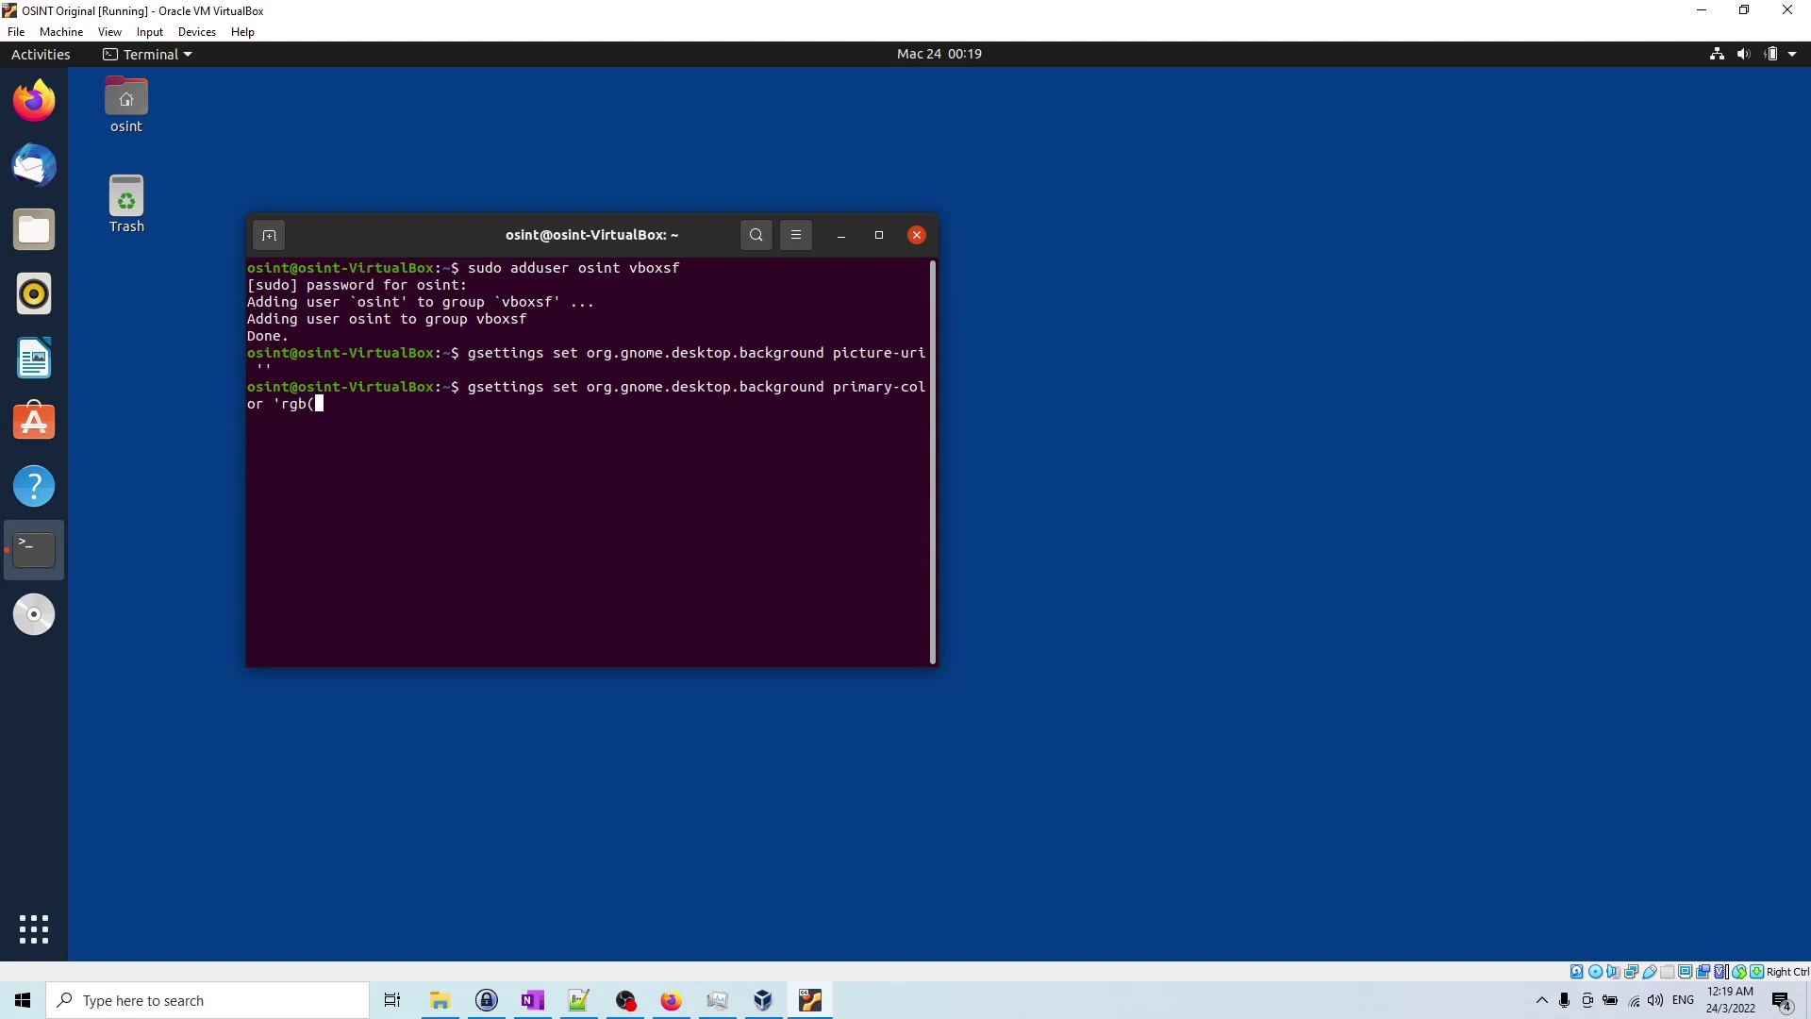
type("66, 81, 100)'")
key("Return")
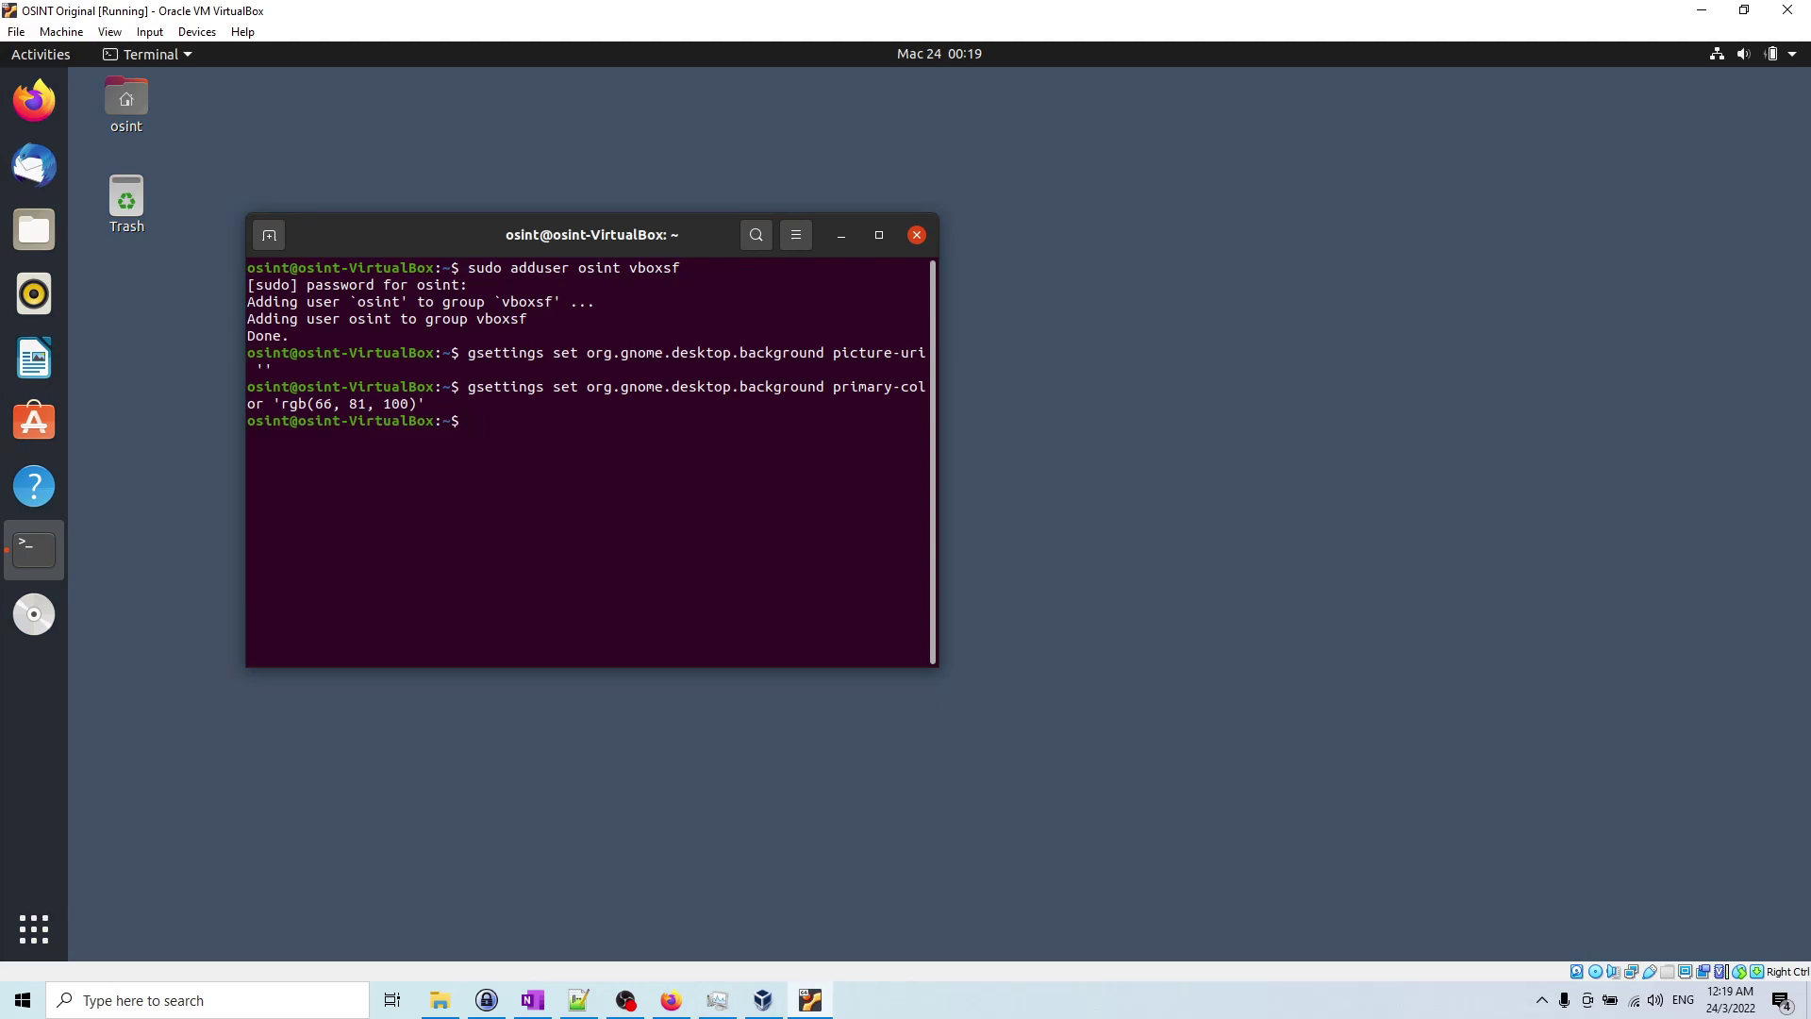
Step: Run sudo apt purge -y apport, then sudo apt remove -y popularity-contest
type("sudo apt purge -y apport")
key("Return")
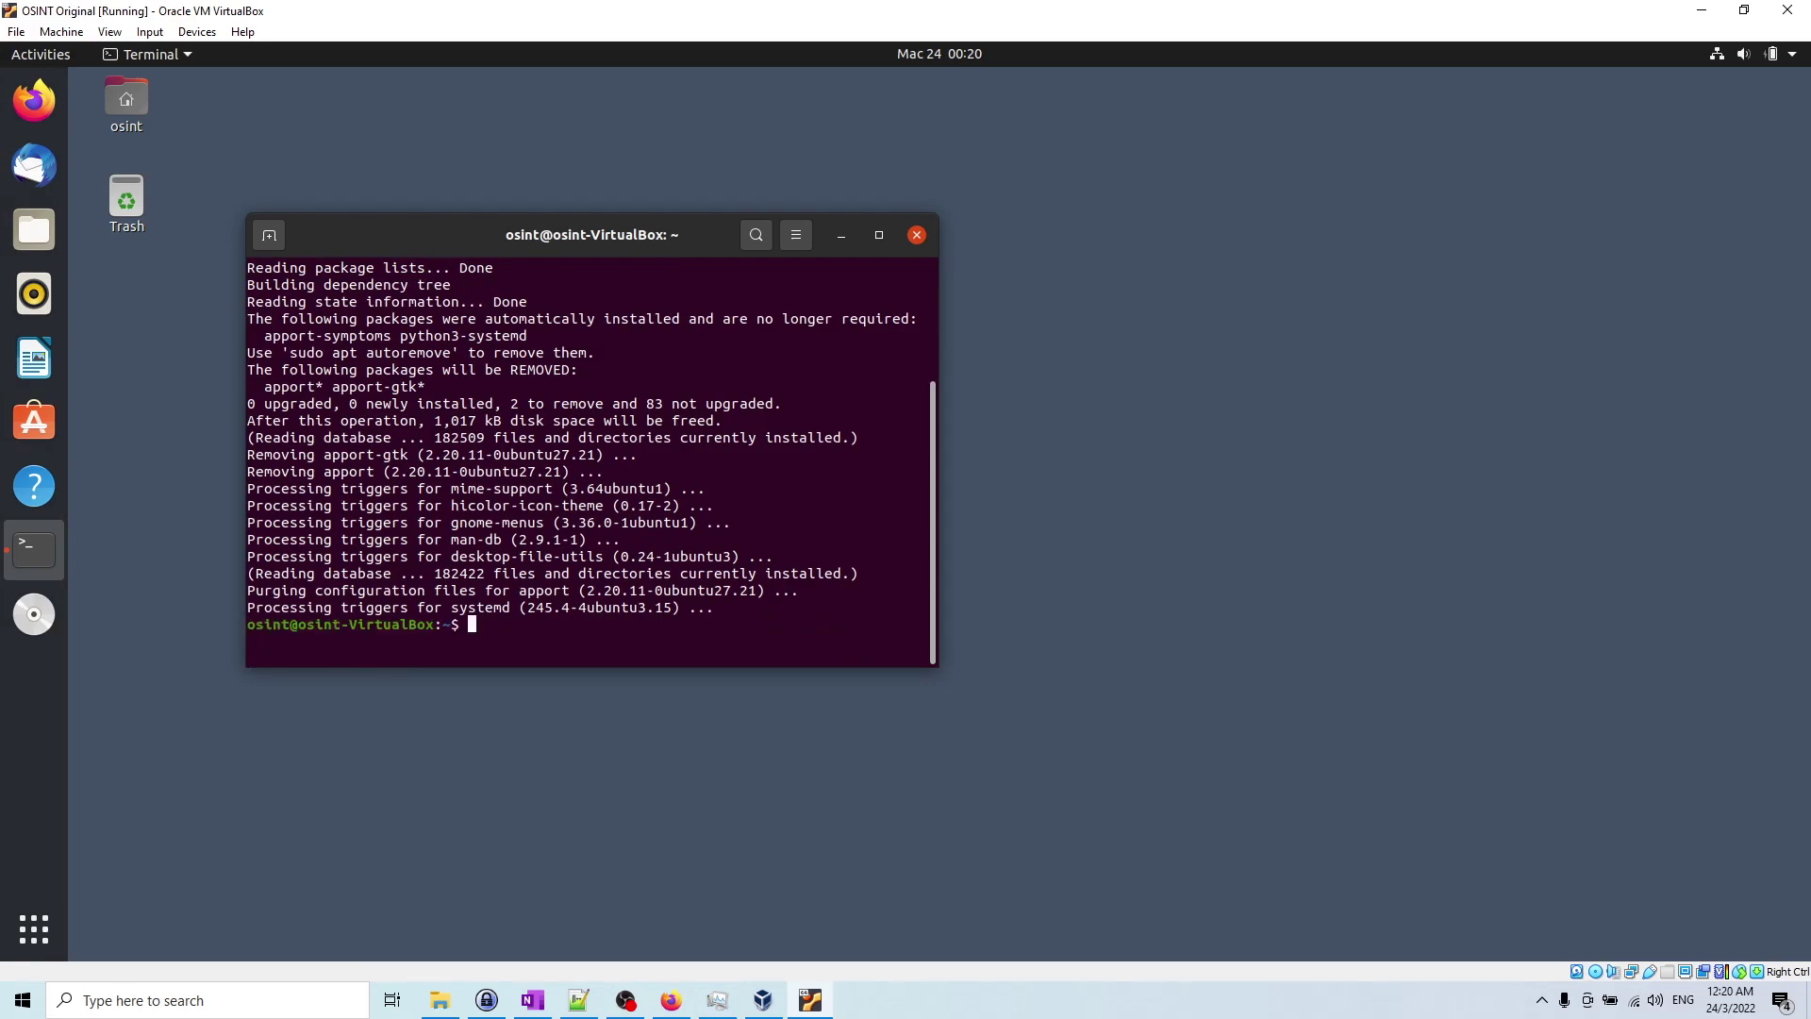
type("sudo apt remove -y popul")
key("Tab")
key("Return")
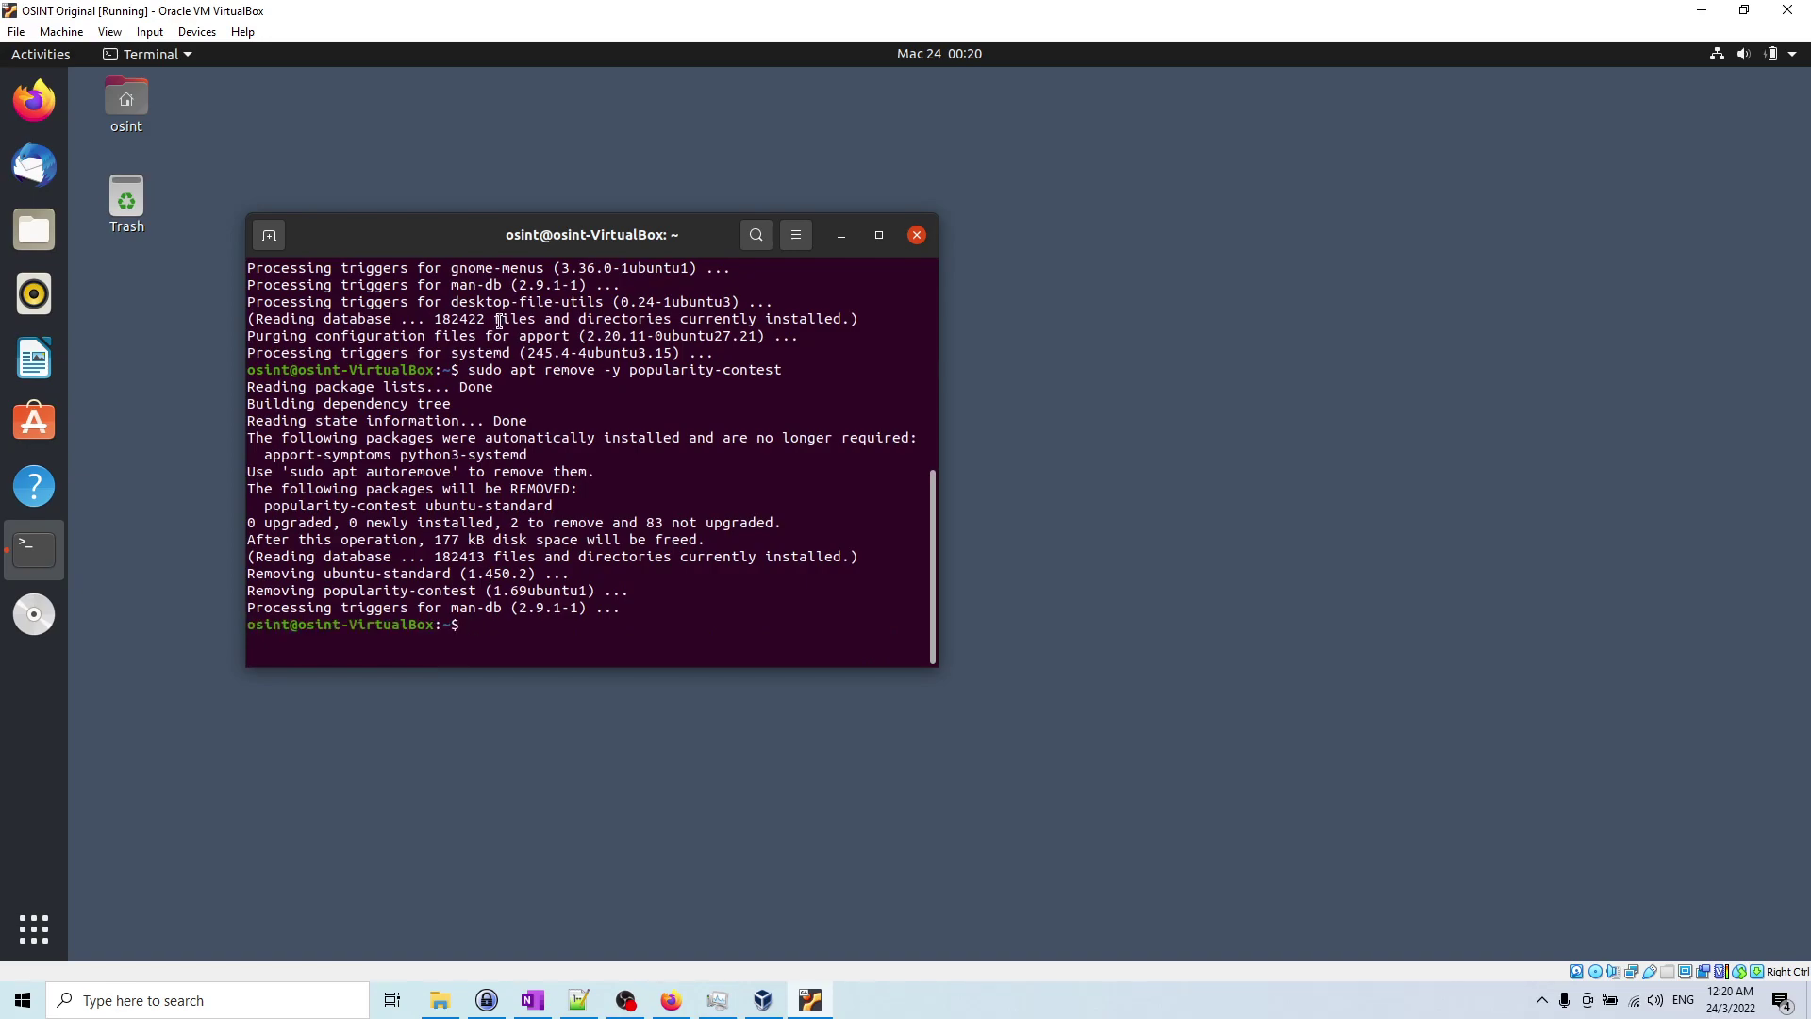
Step: Open Settings via Activities search 'sel' and switch off Lock Screen Notifications under Notifications
left_click(40, 54)
type("sel")
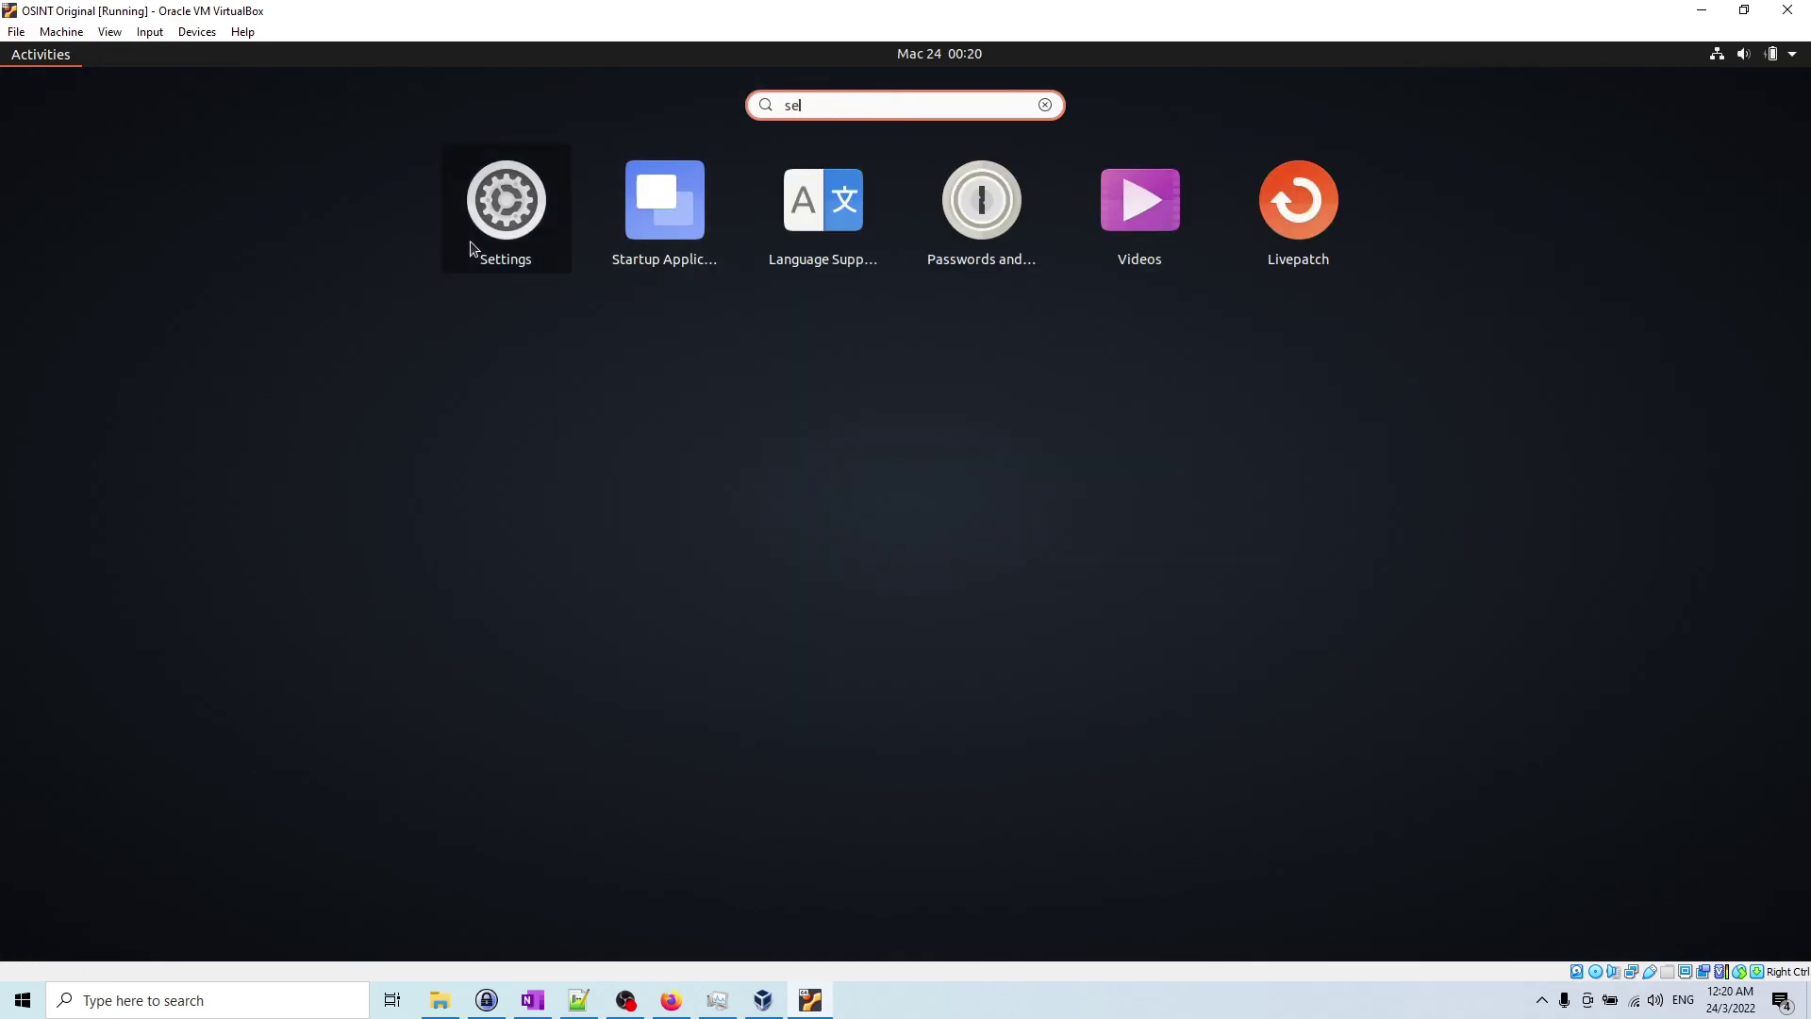
left_click(472, 247)
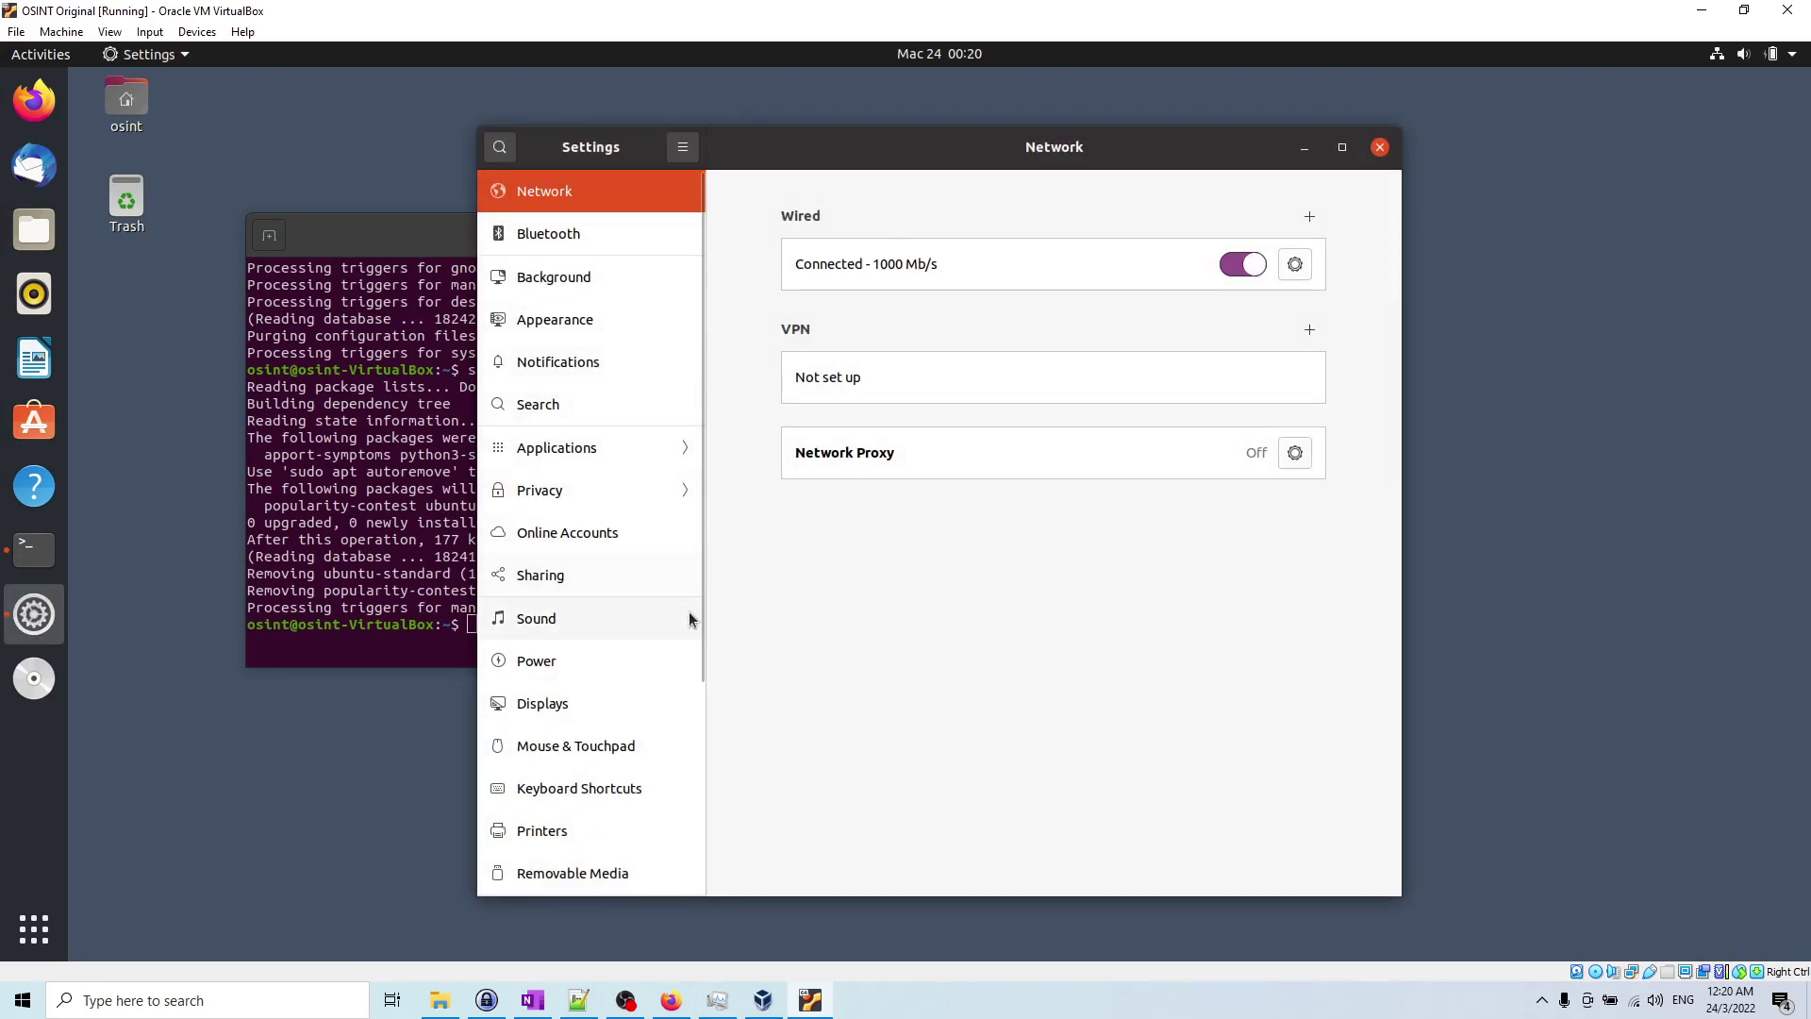
scroll(625, 634, "down", 6)
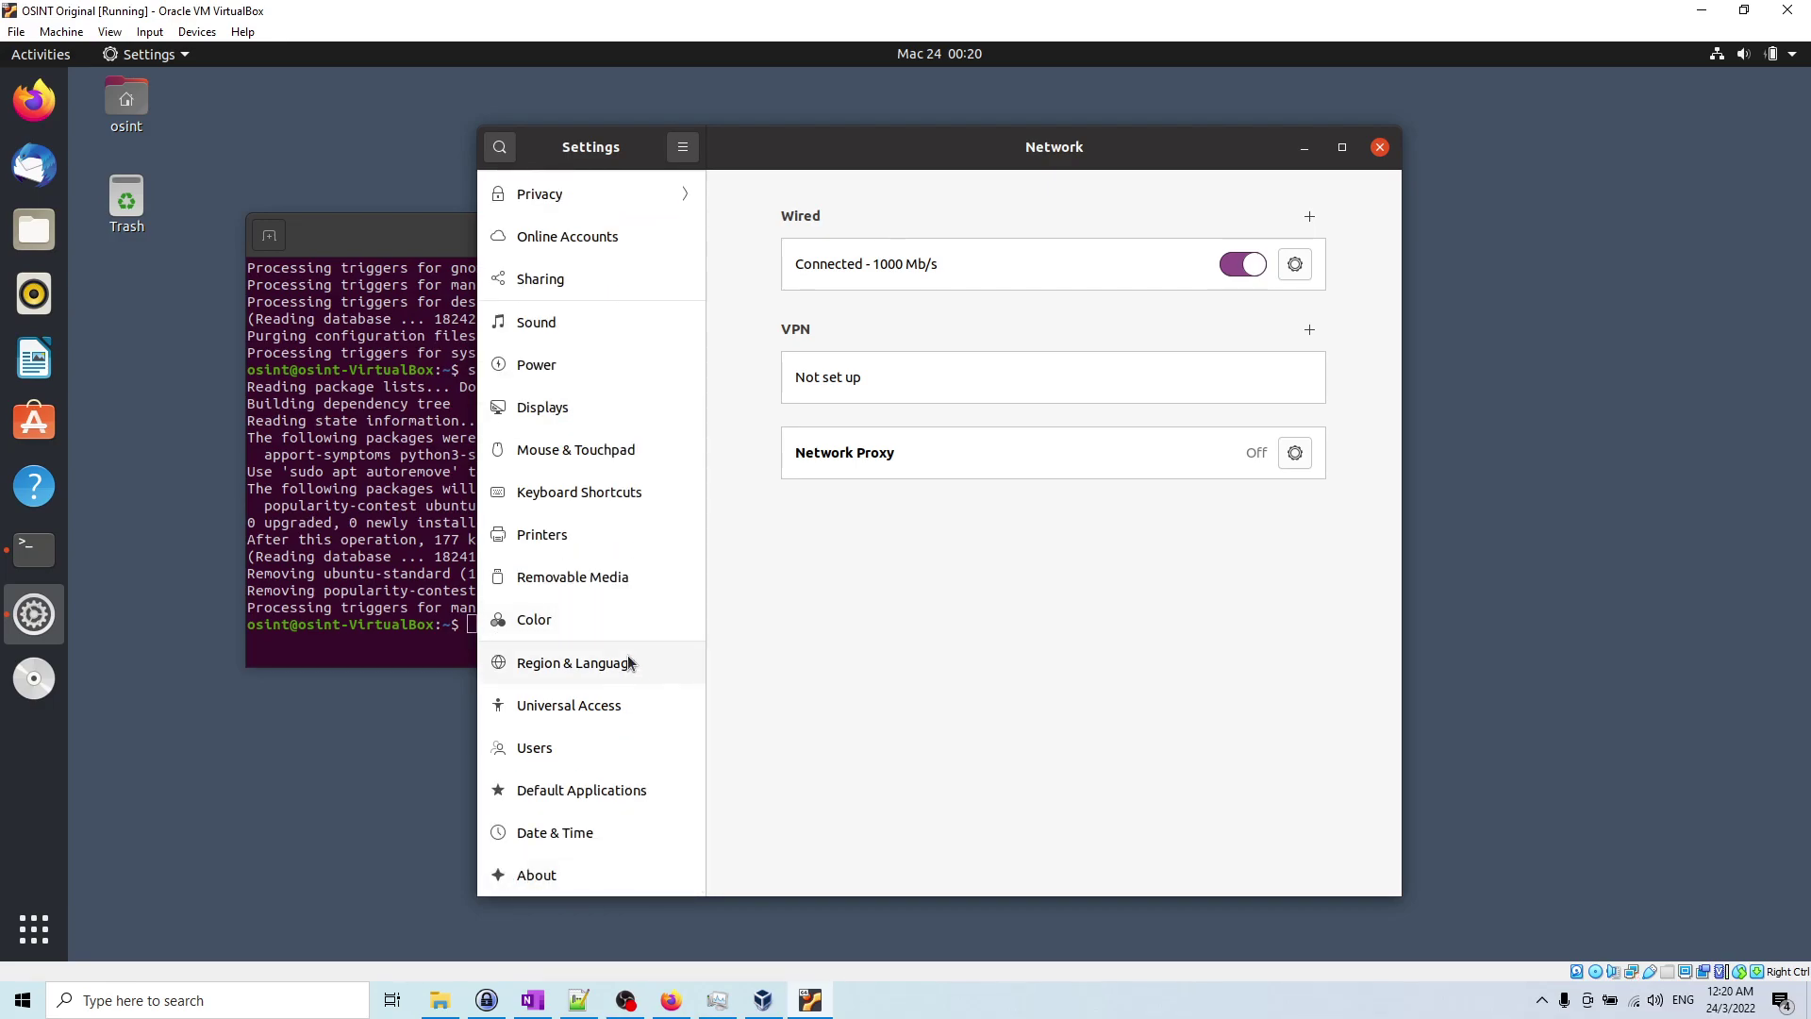
scroll(628, 663, "up", 6)
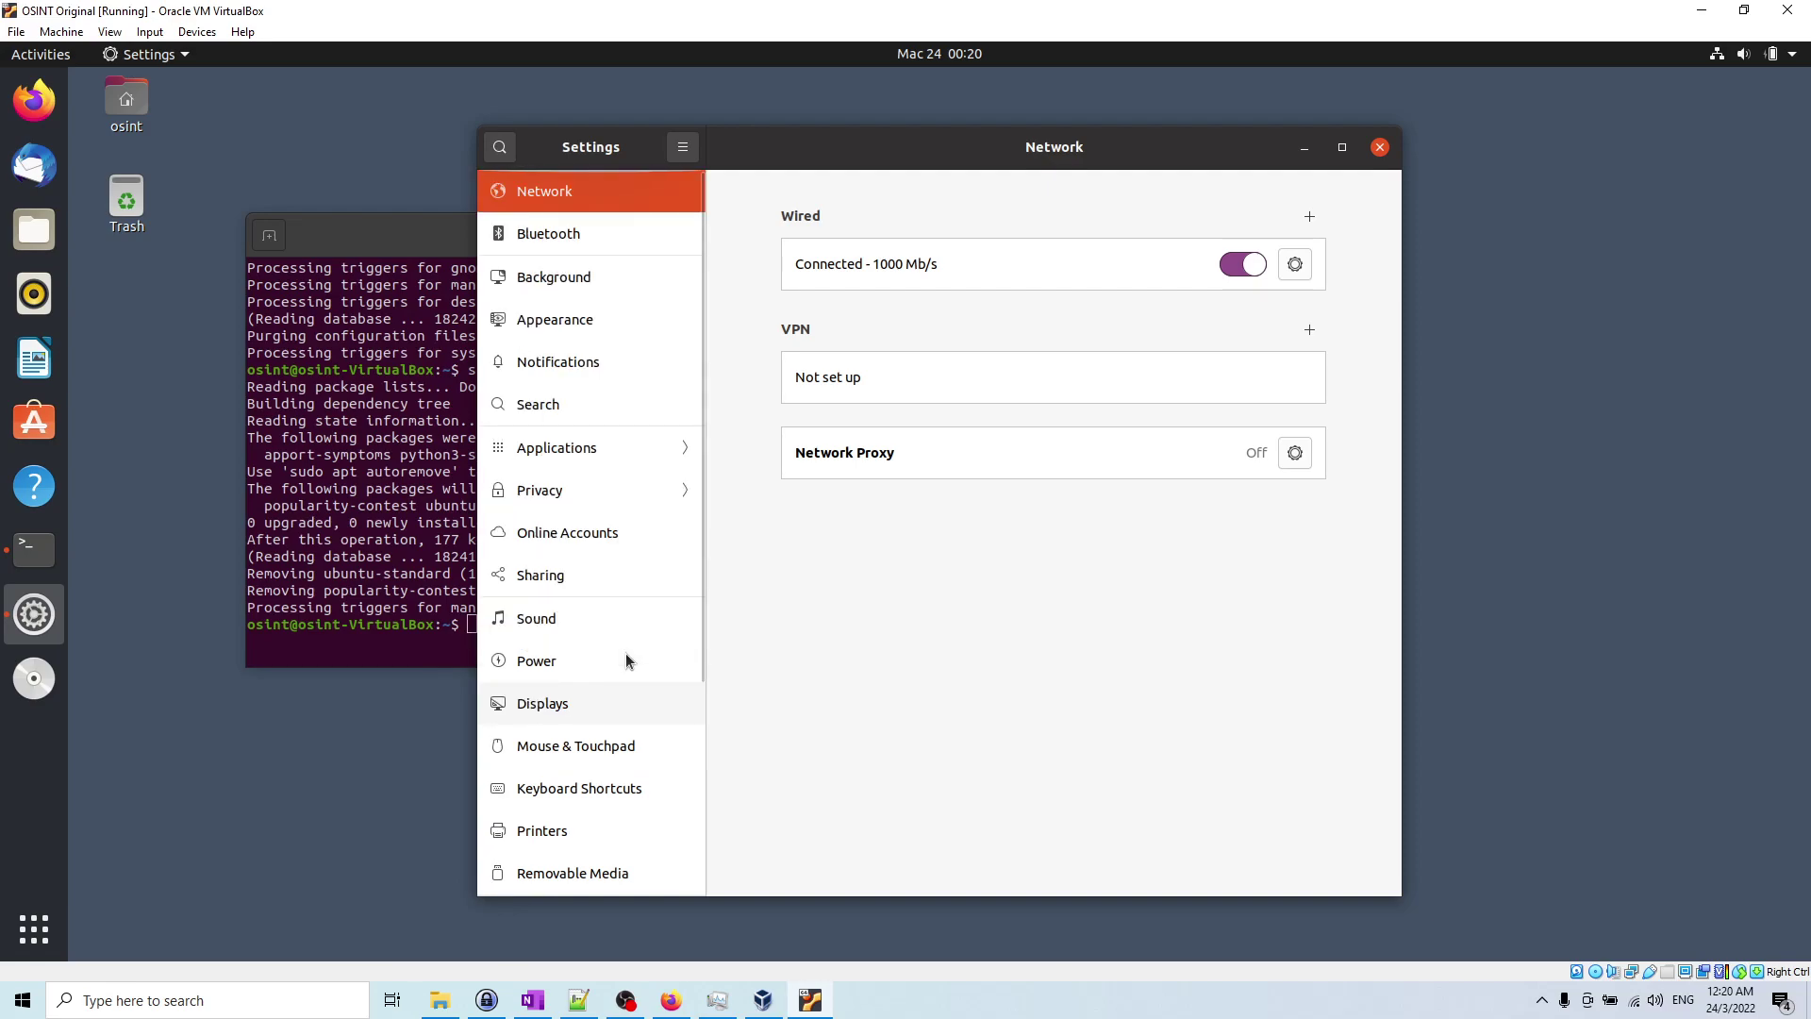
left_click(596, 373)
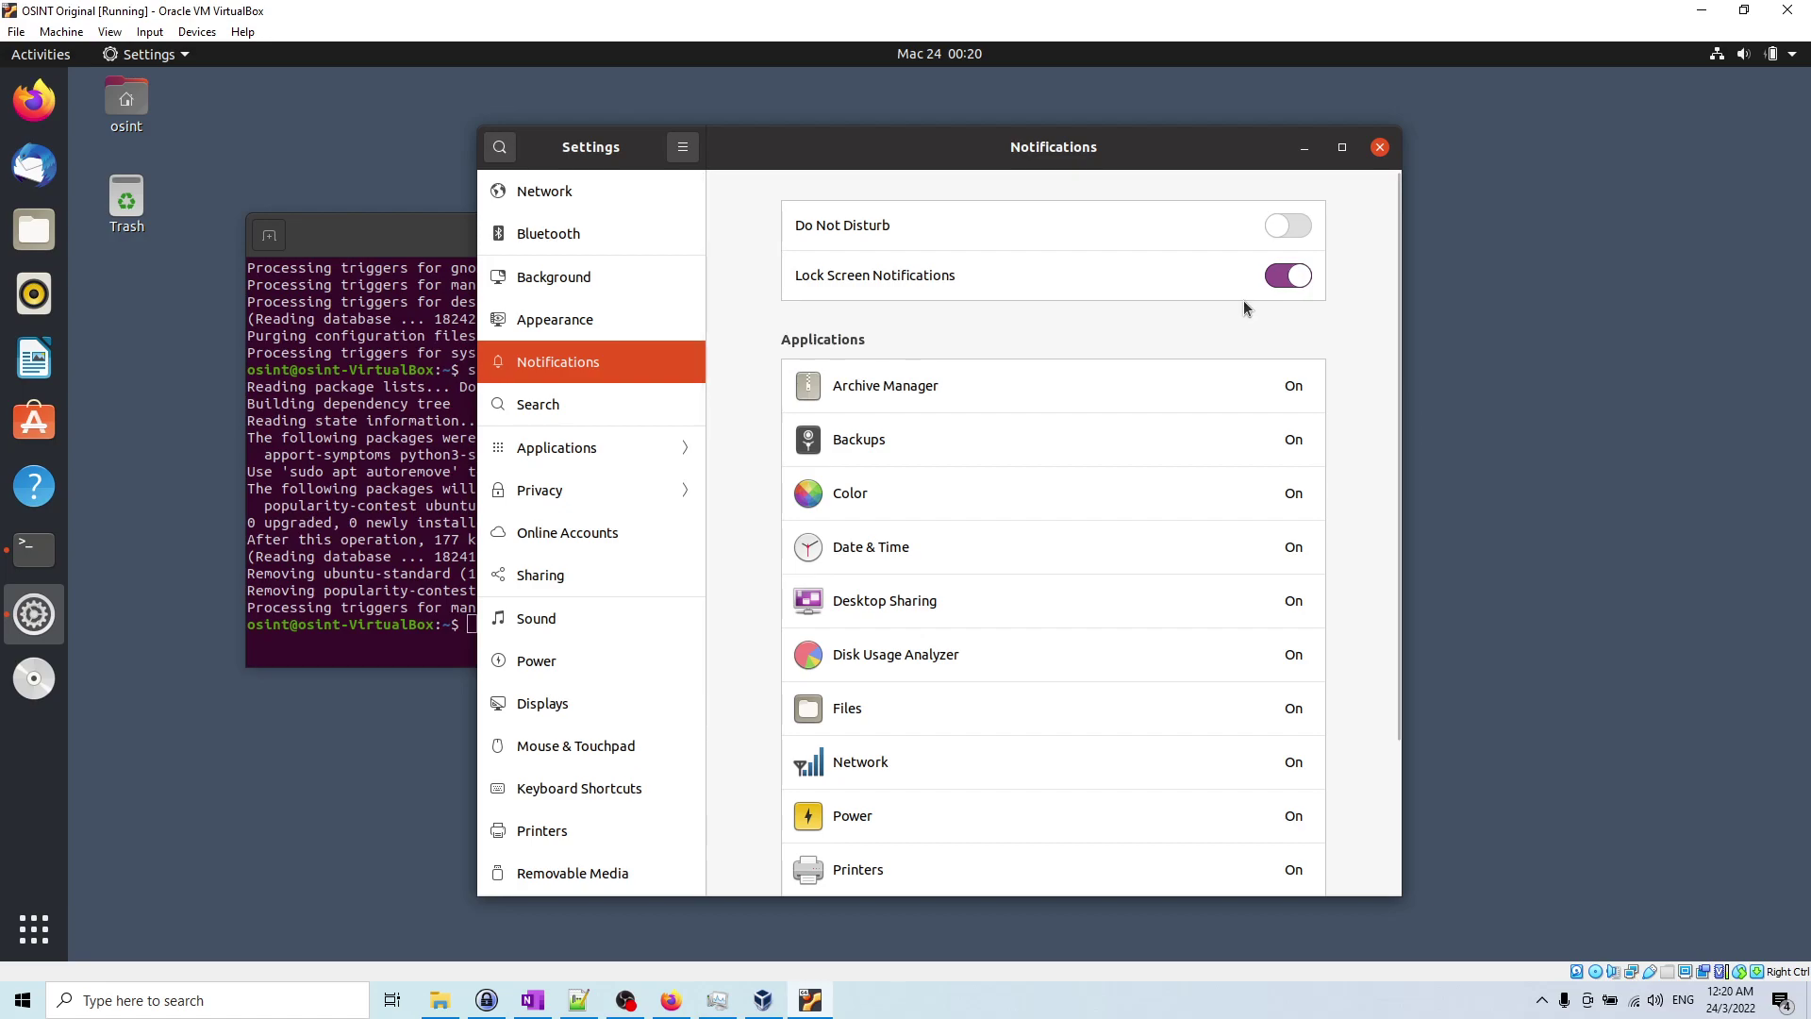
left_click(1305, 273)
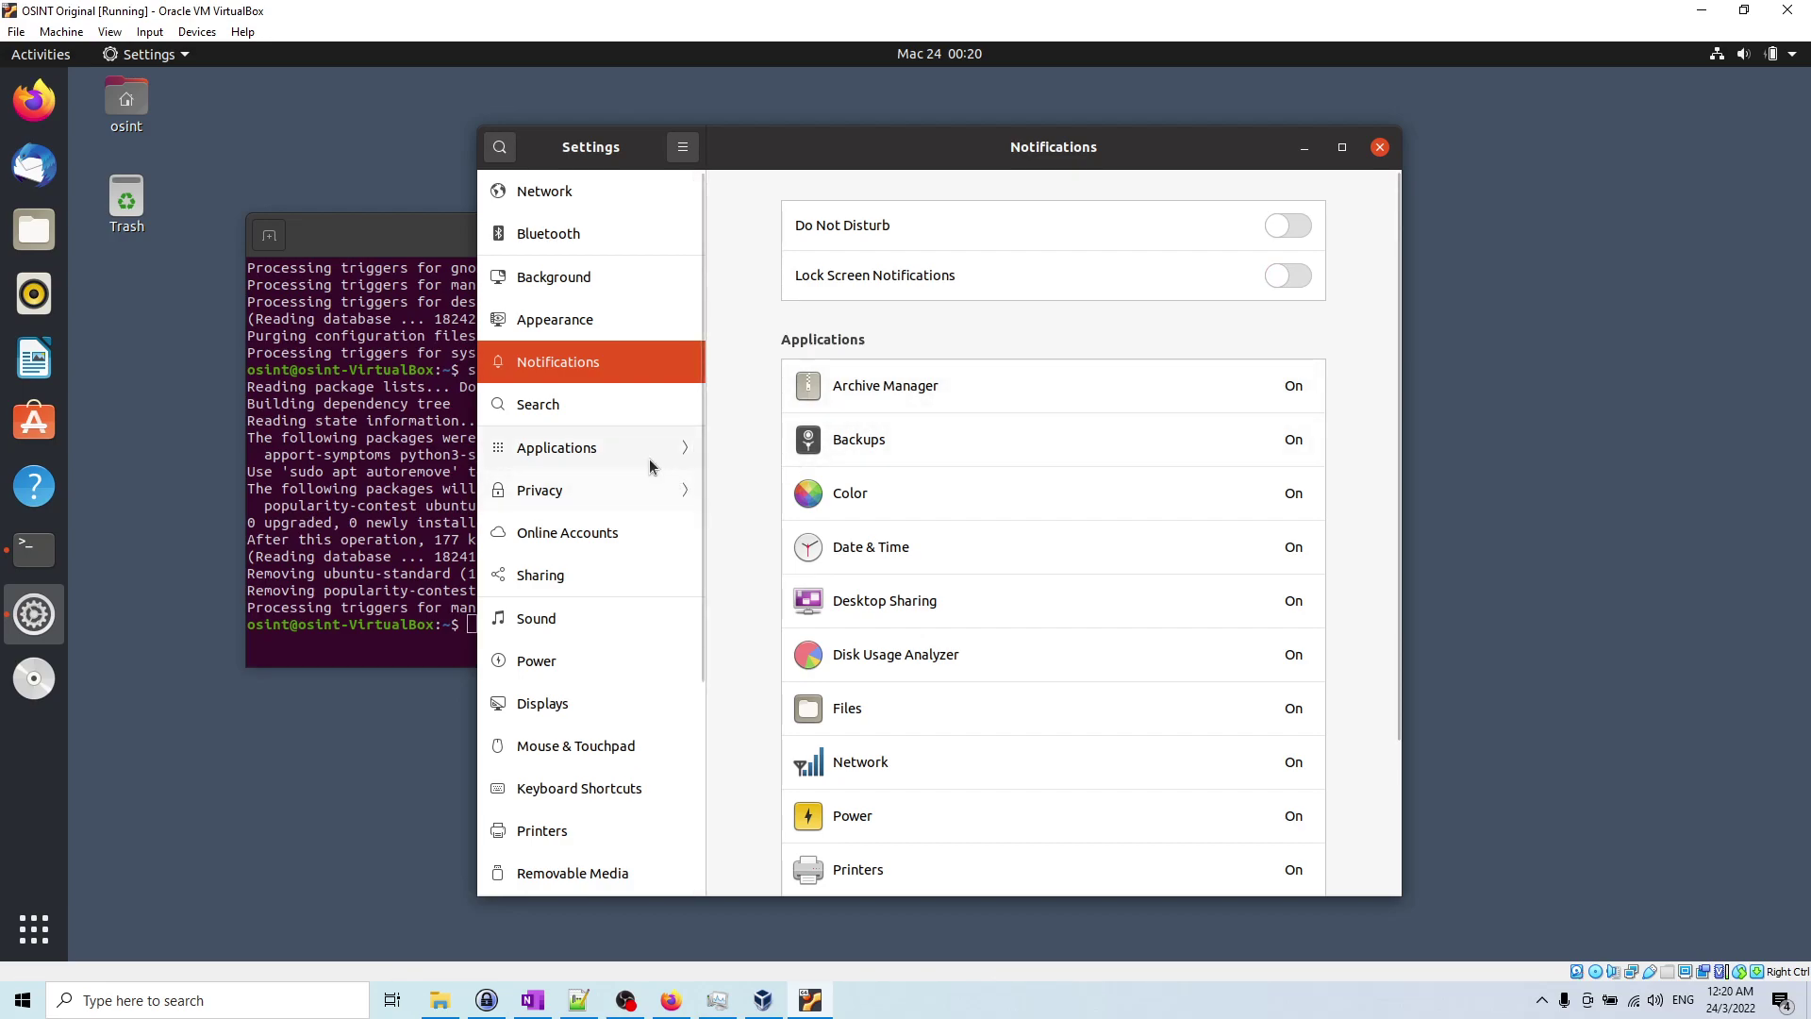
scroll(628, 706, "down", 1)
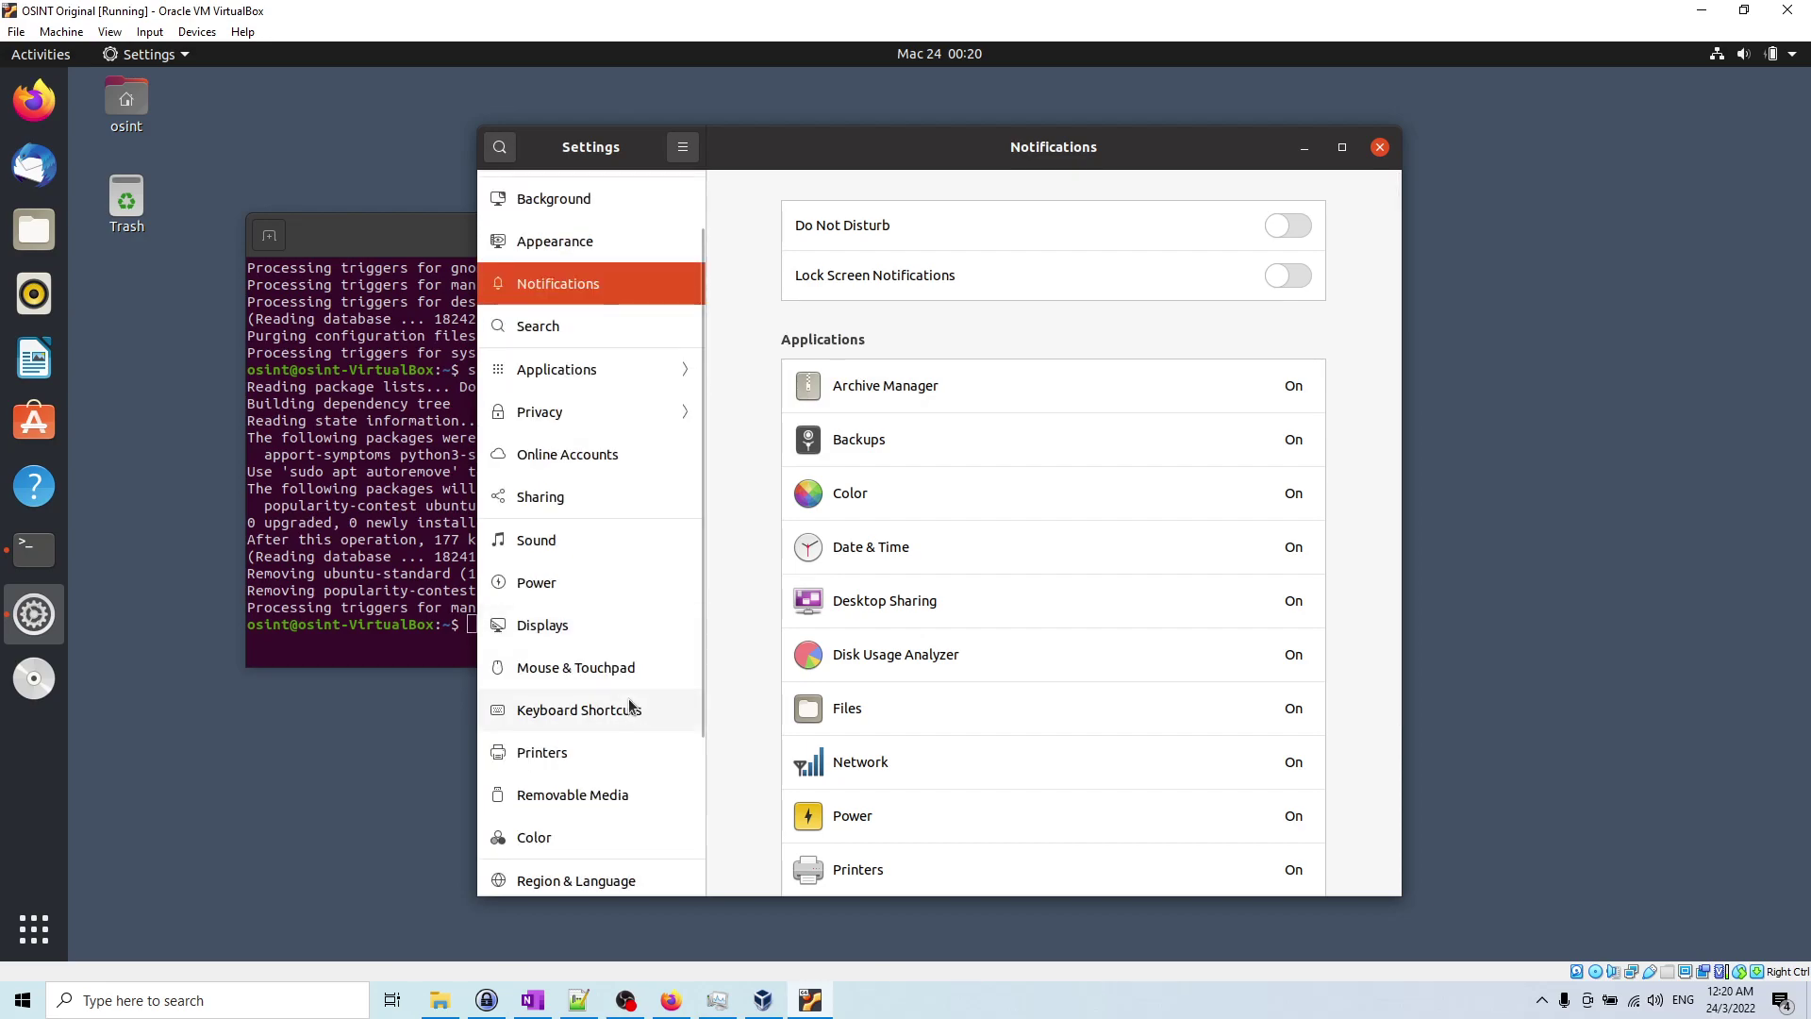
Step: Under Privacy > Screen Lock, turn off automatic and suspend locking and set Blank Screen Delay to Never
left_click(615, 415)
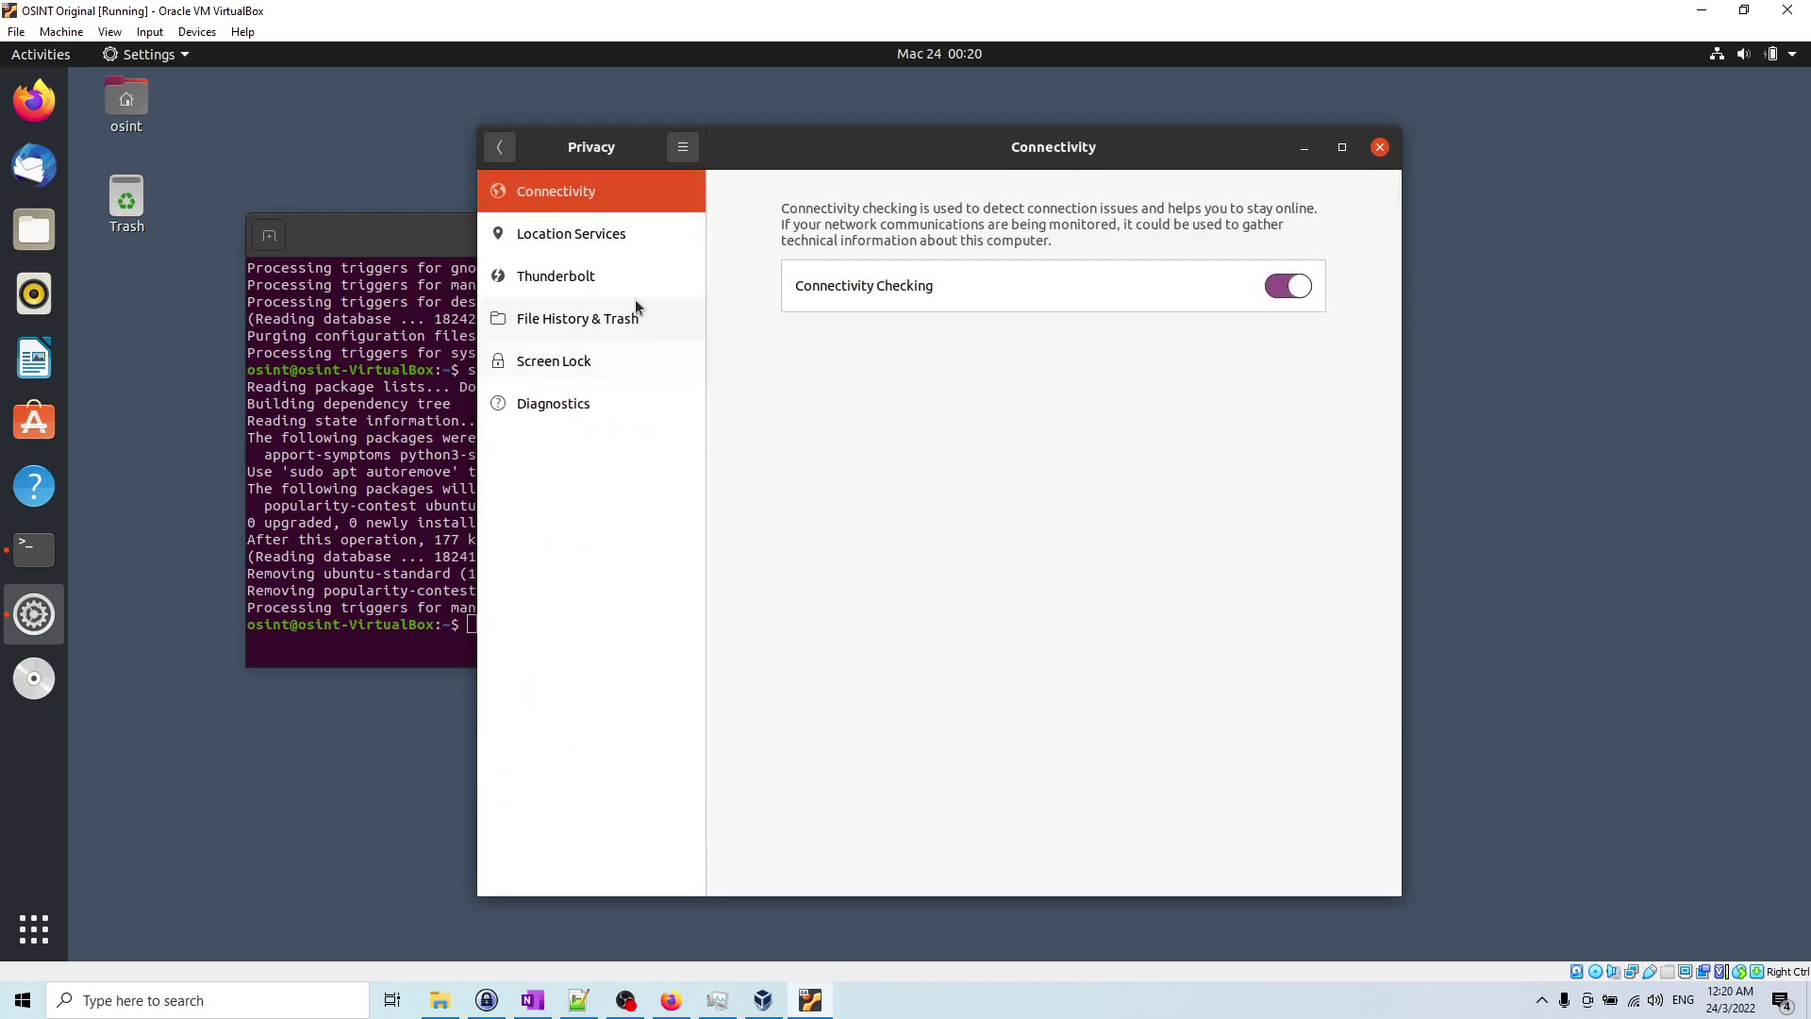
left_click(593, 359)
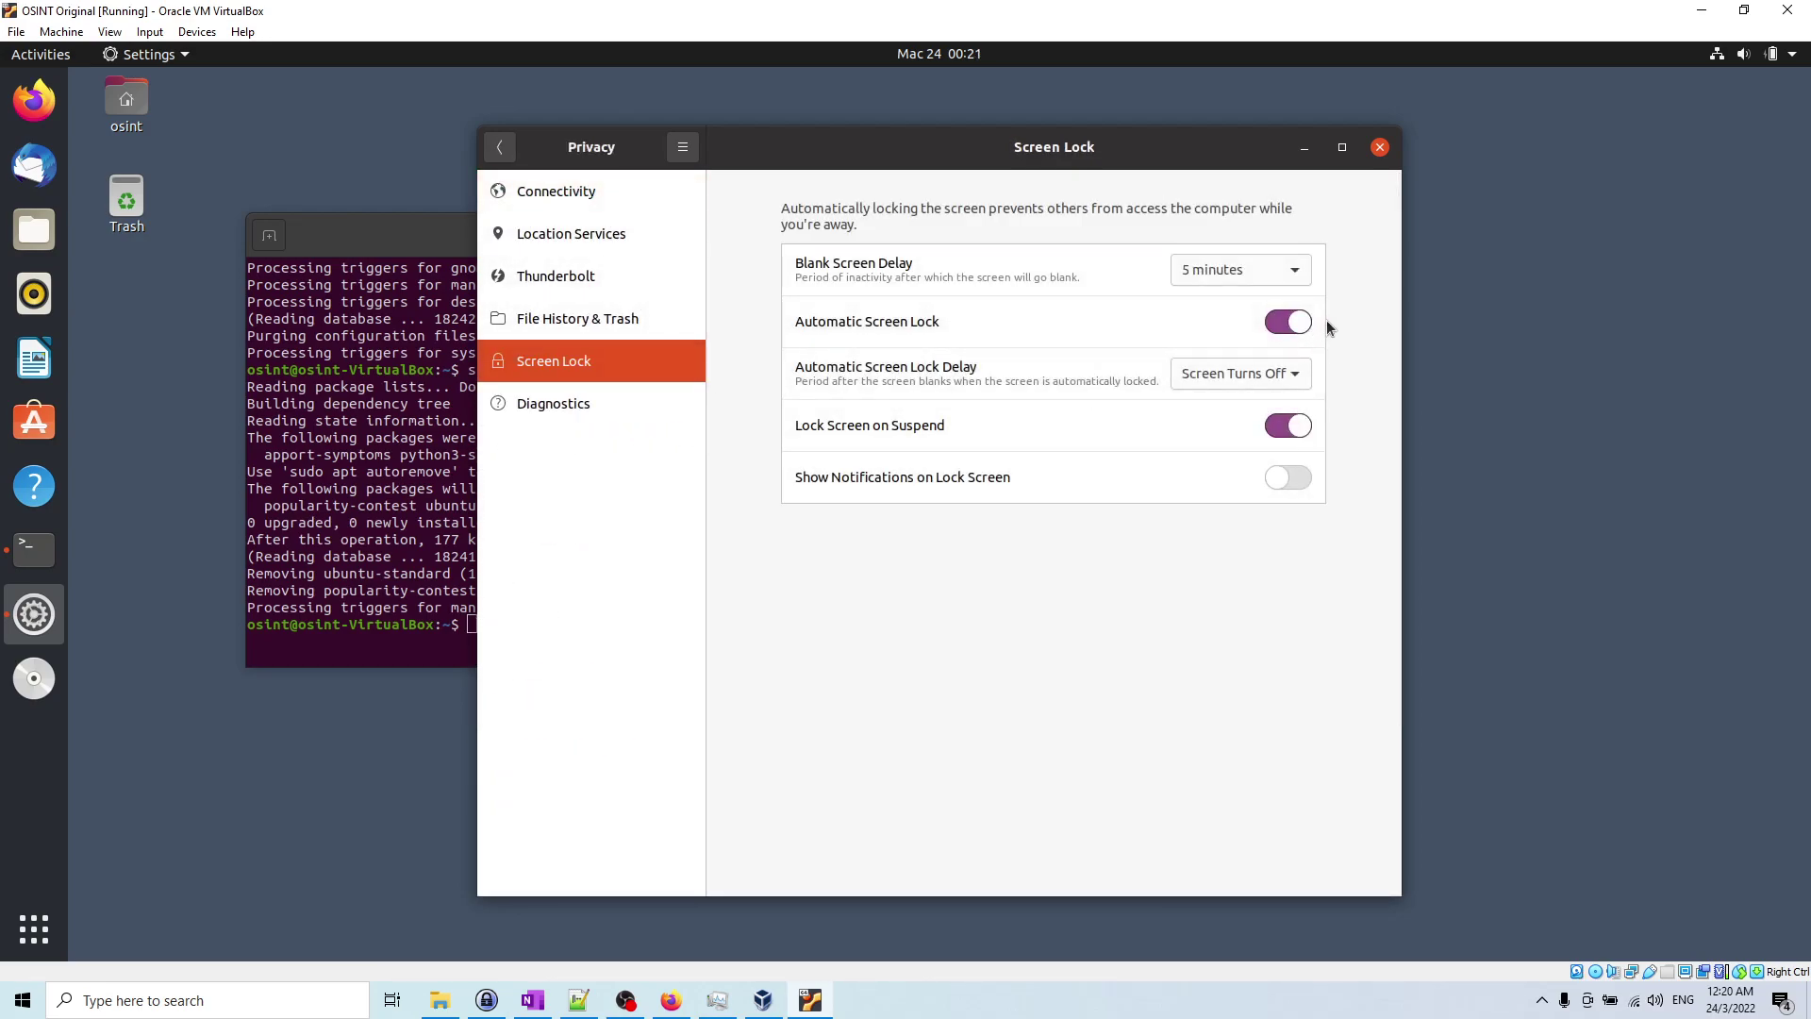
left_click(1291, 322)
left_click(1291, 426)
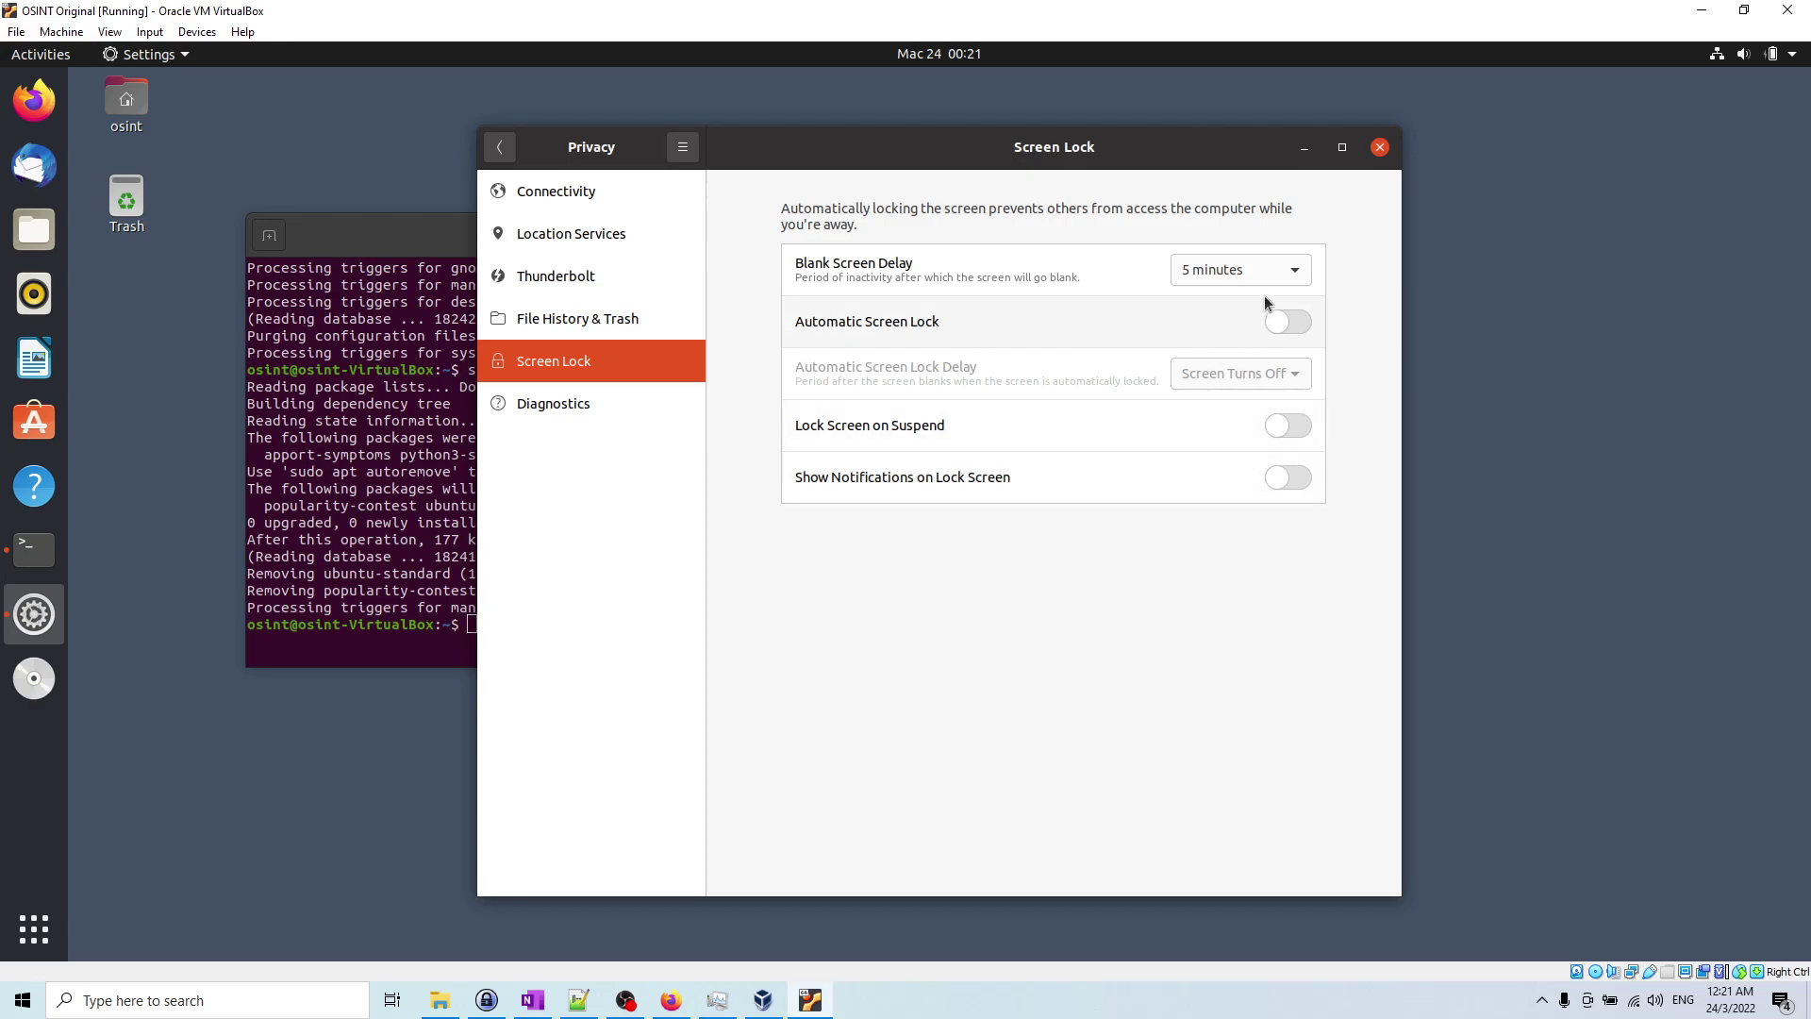
left_click(1264, 271)
left_click(1250, 409)
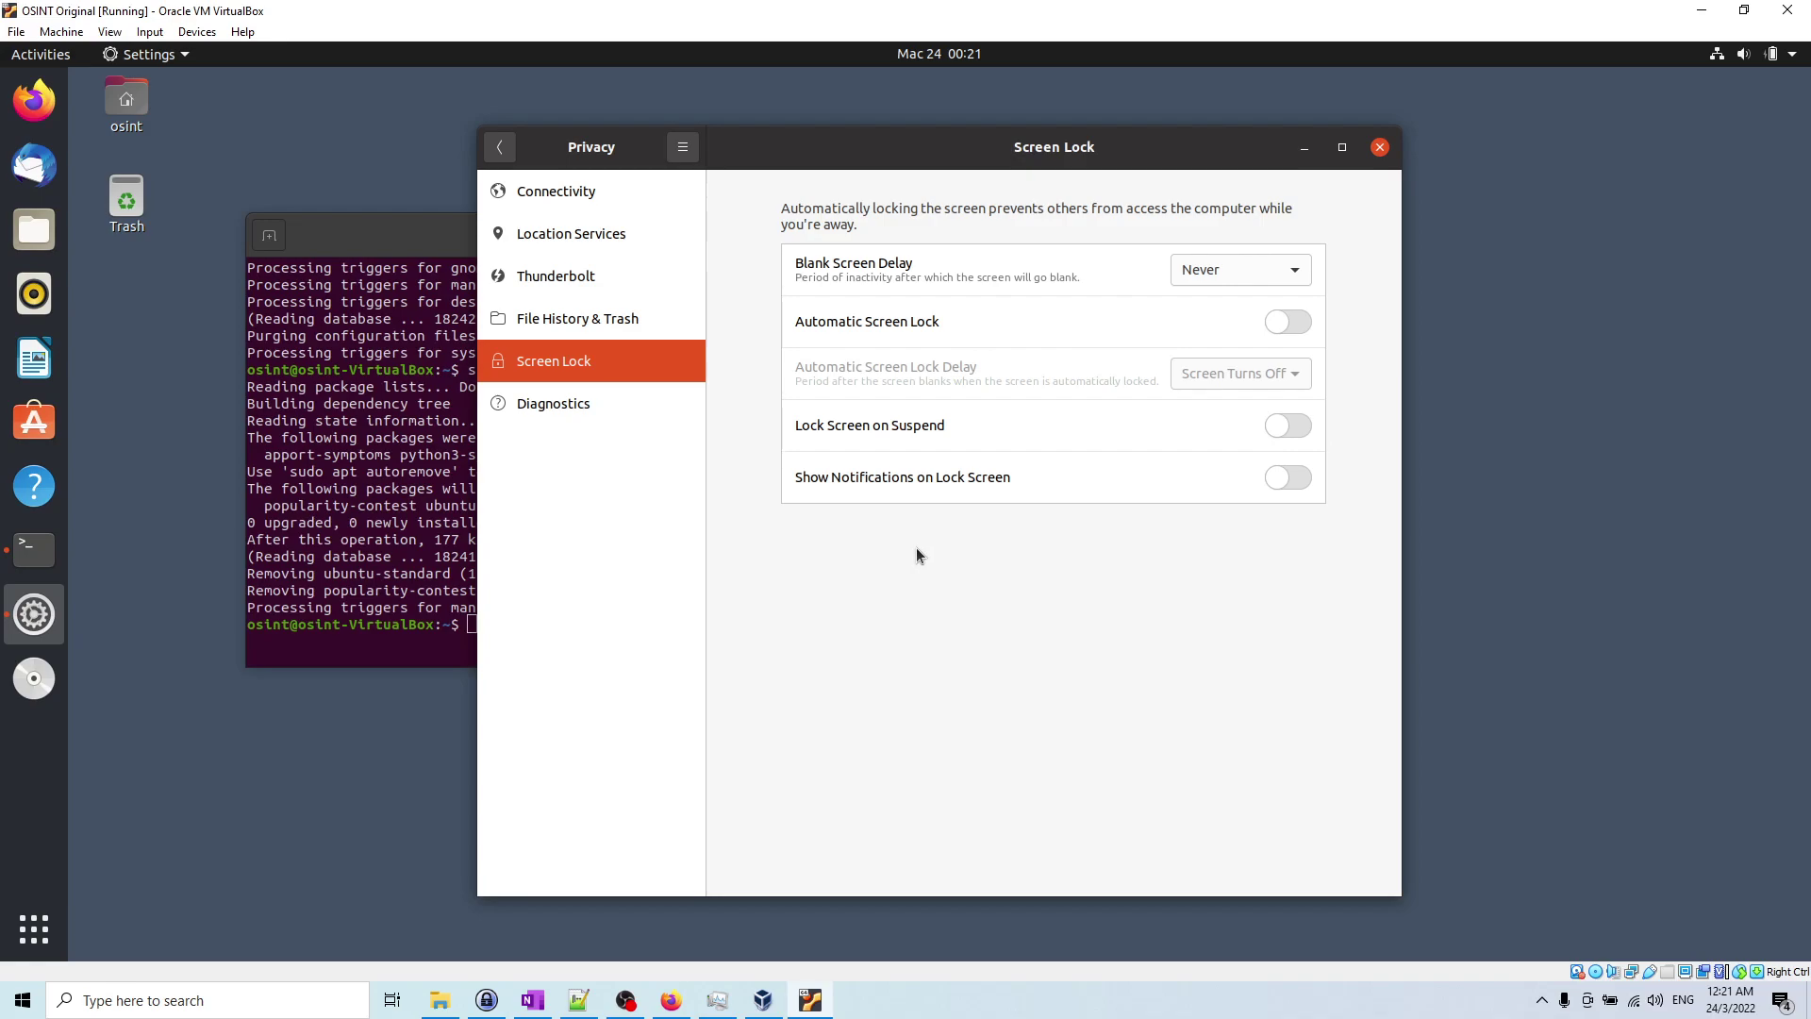
Step: Turn off File History and set Diagnostics error reports to Never
left_click(587, 325)
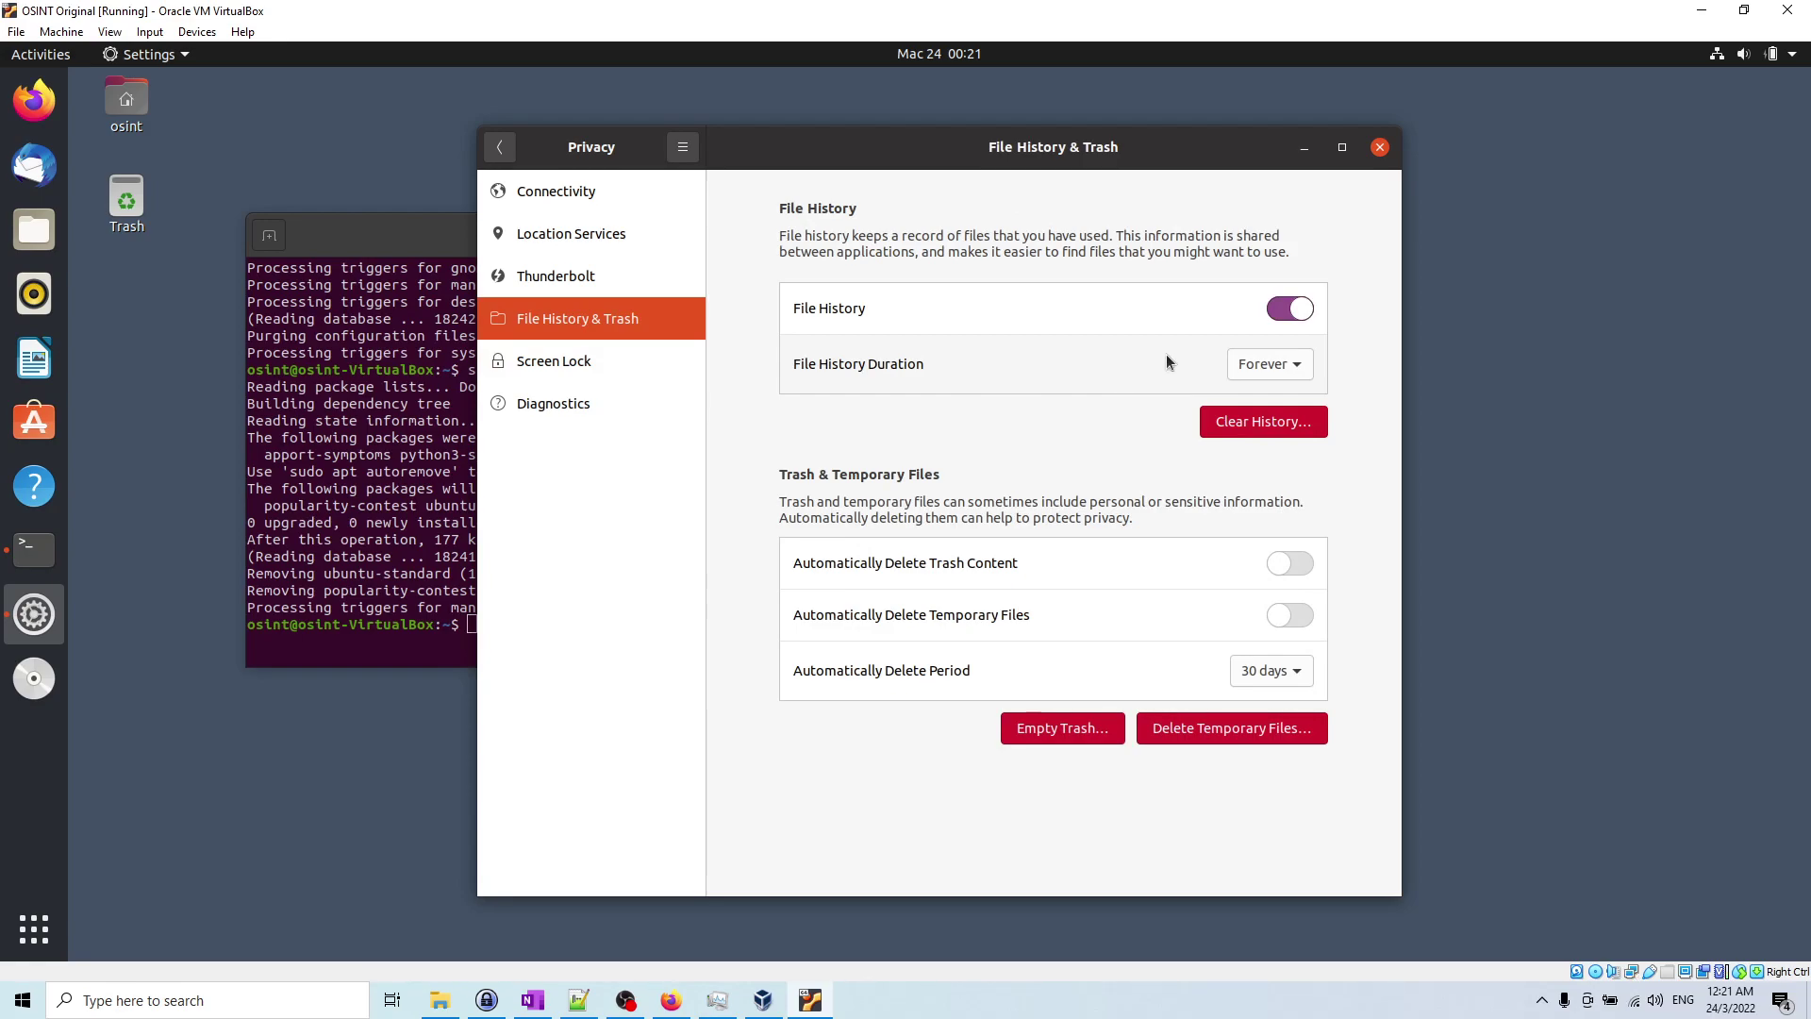
left_click(1290, 309)
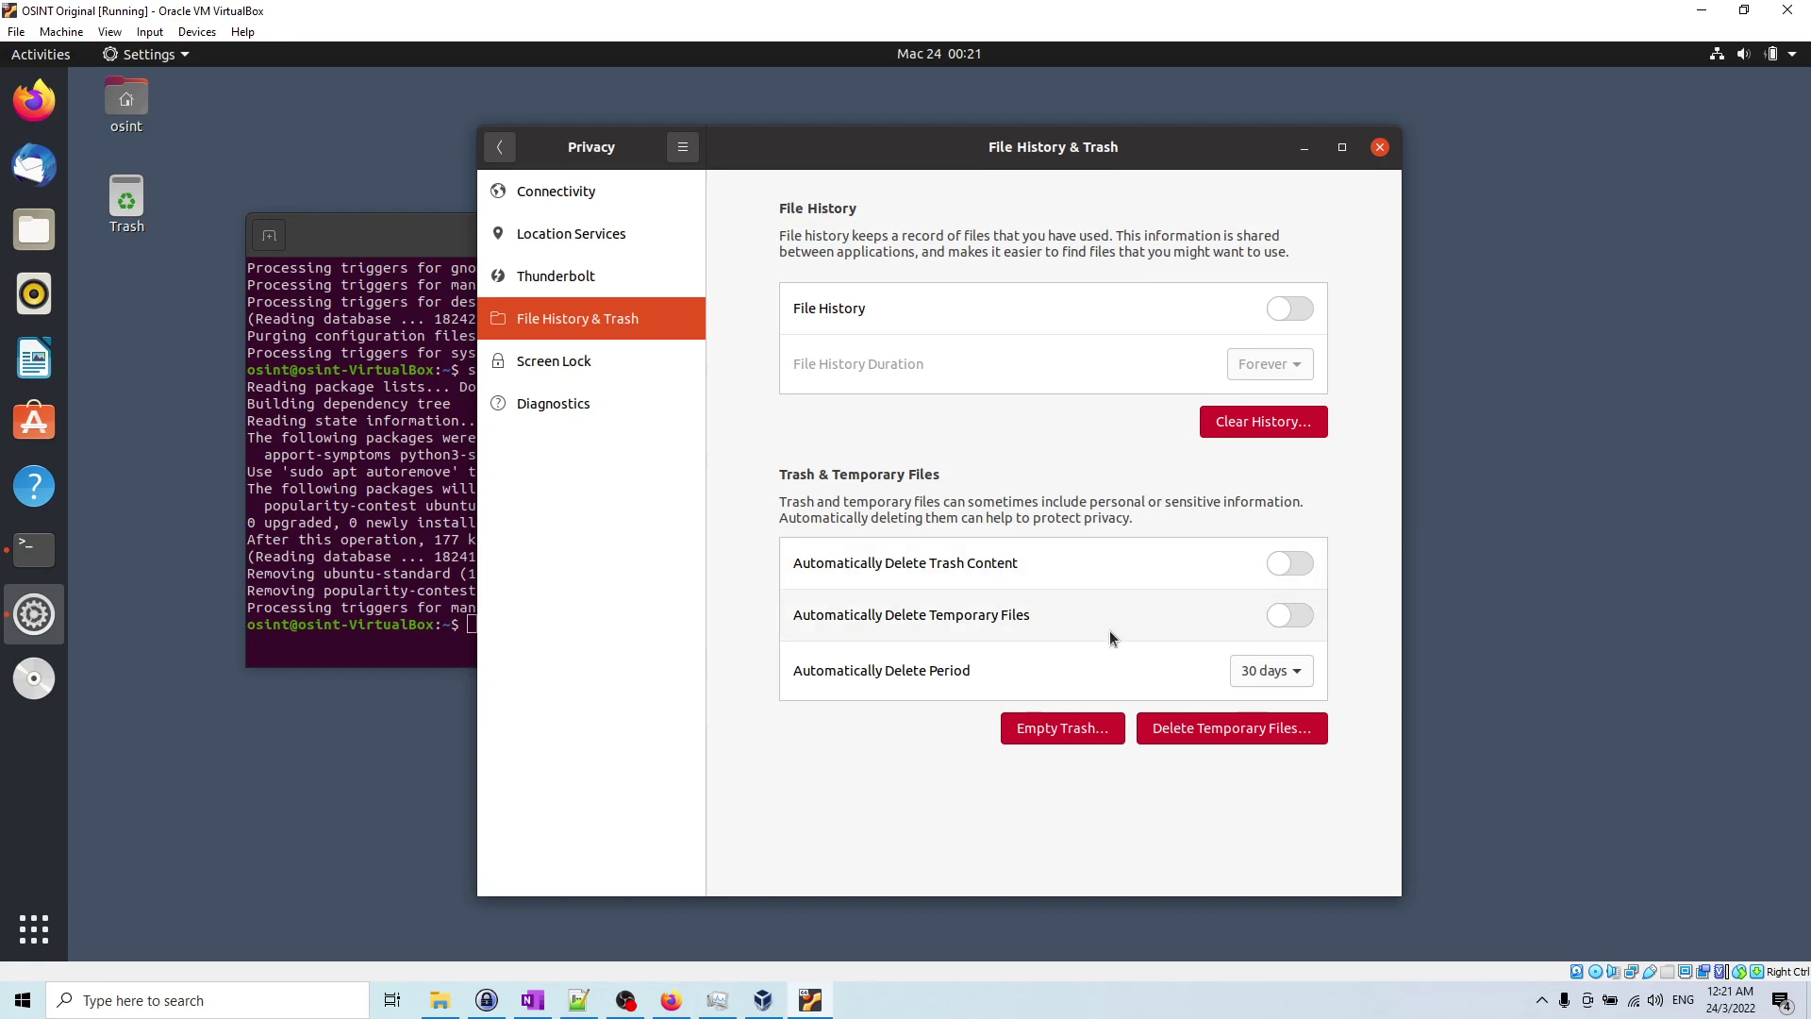
left_click(559, 403)
left_click(1286, 304)
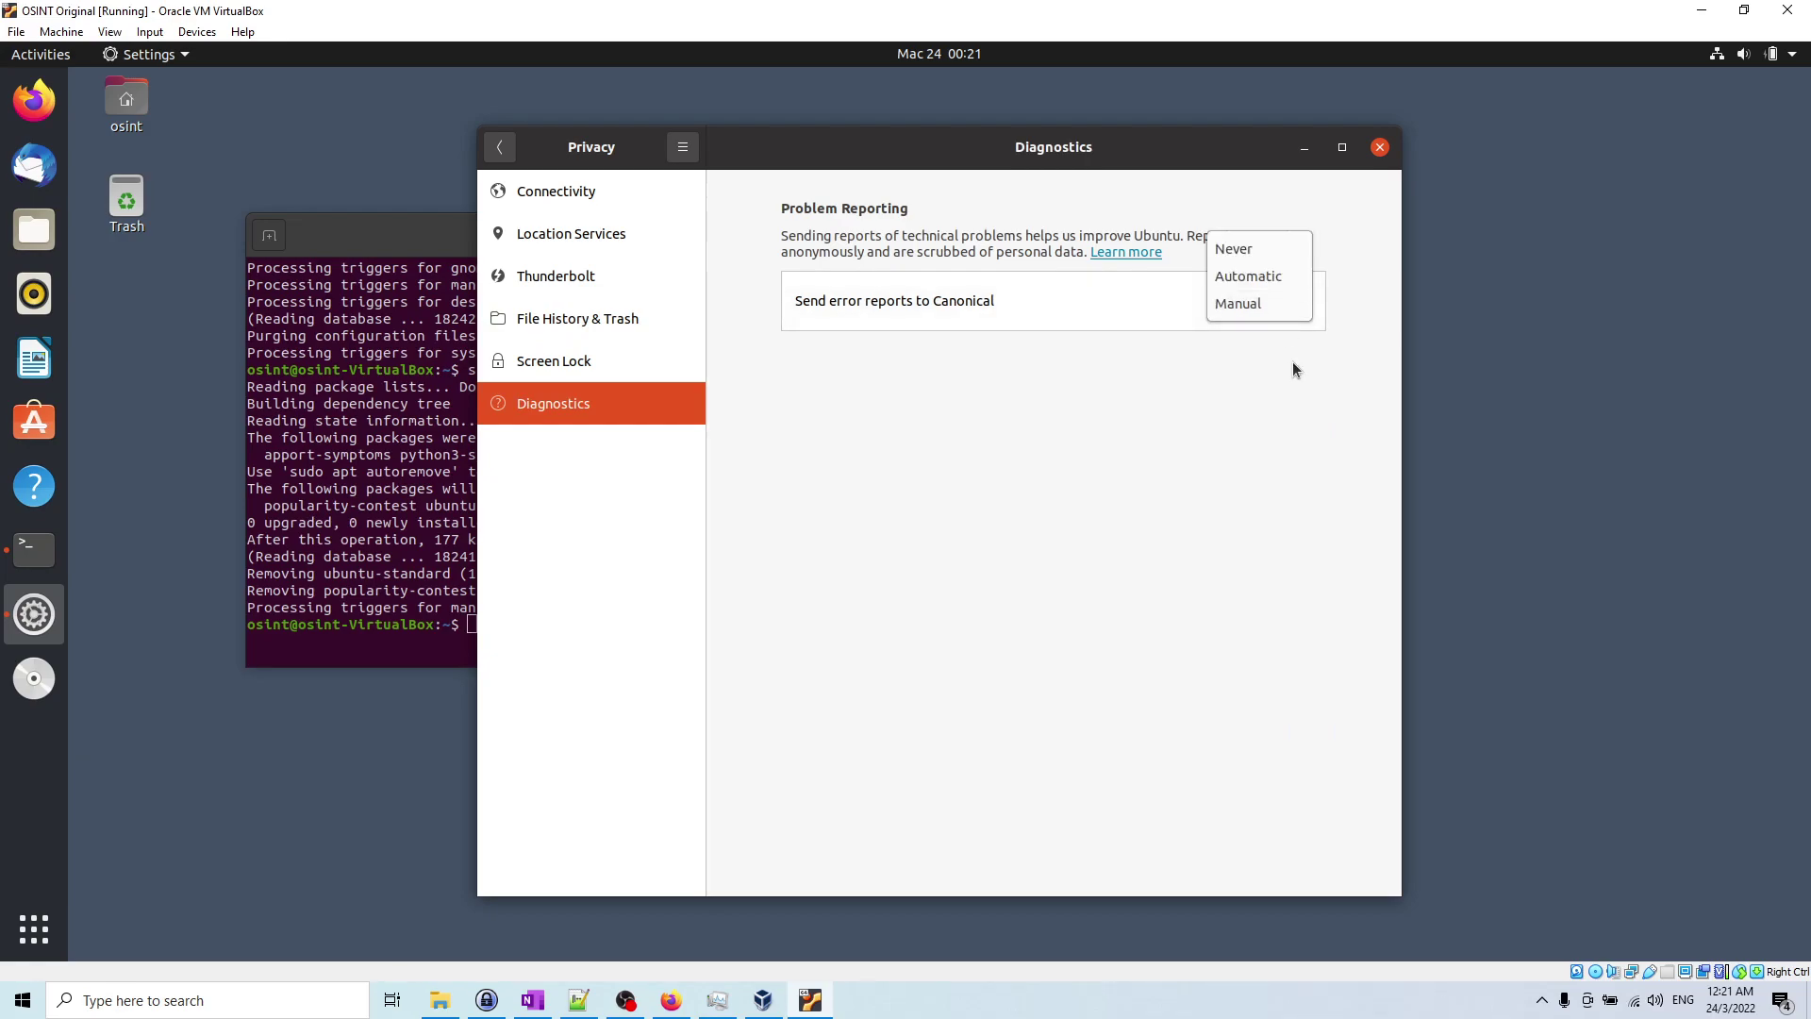
left_click(1271, 255)
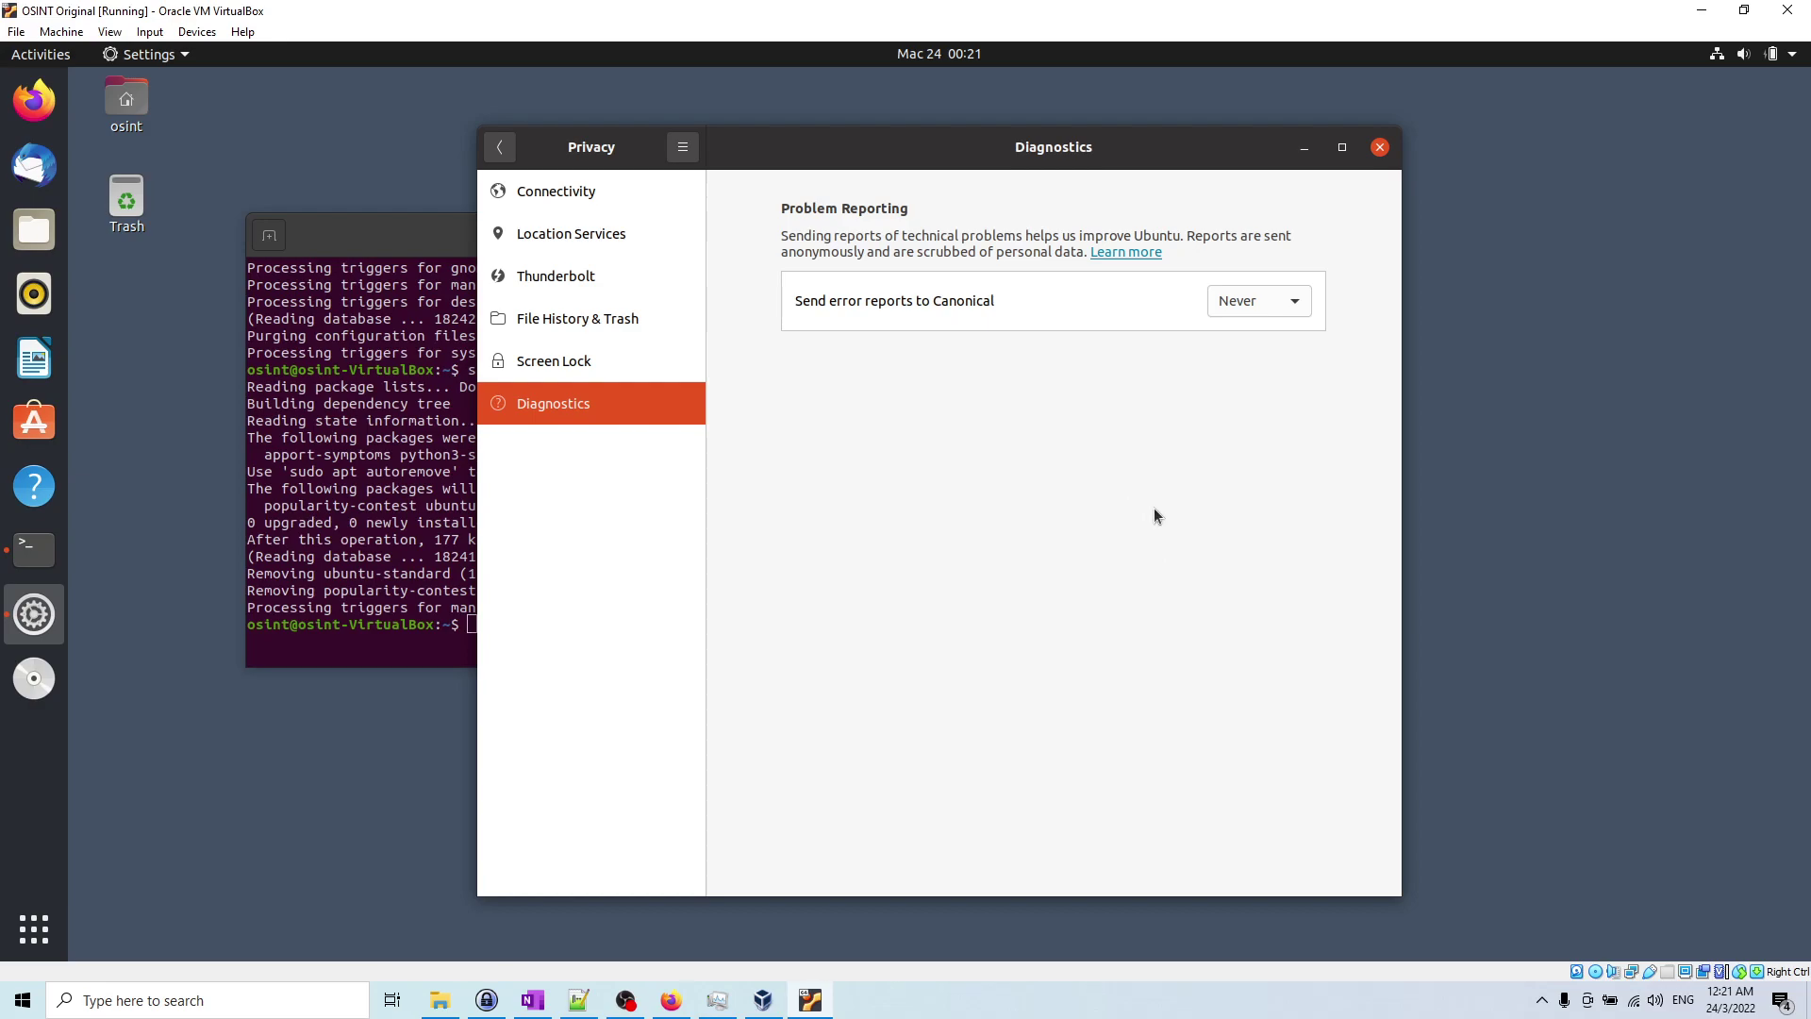
Step: In Power settings, switch off Automatic Suspend on battery power
left_click(500, 146)
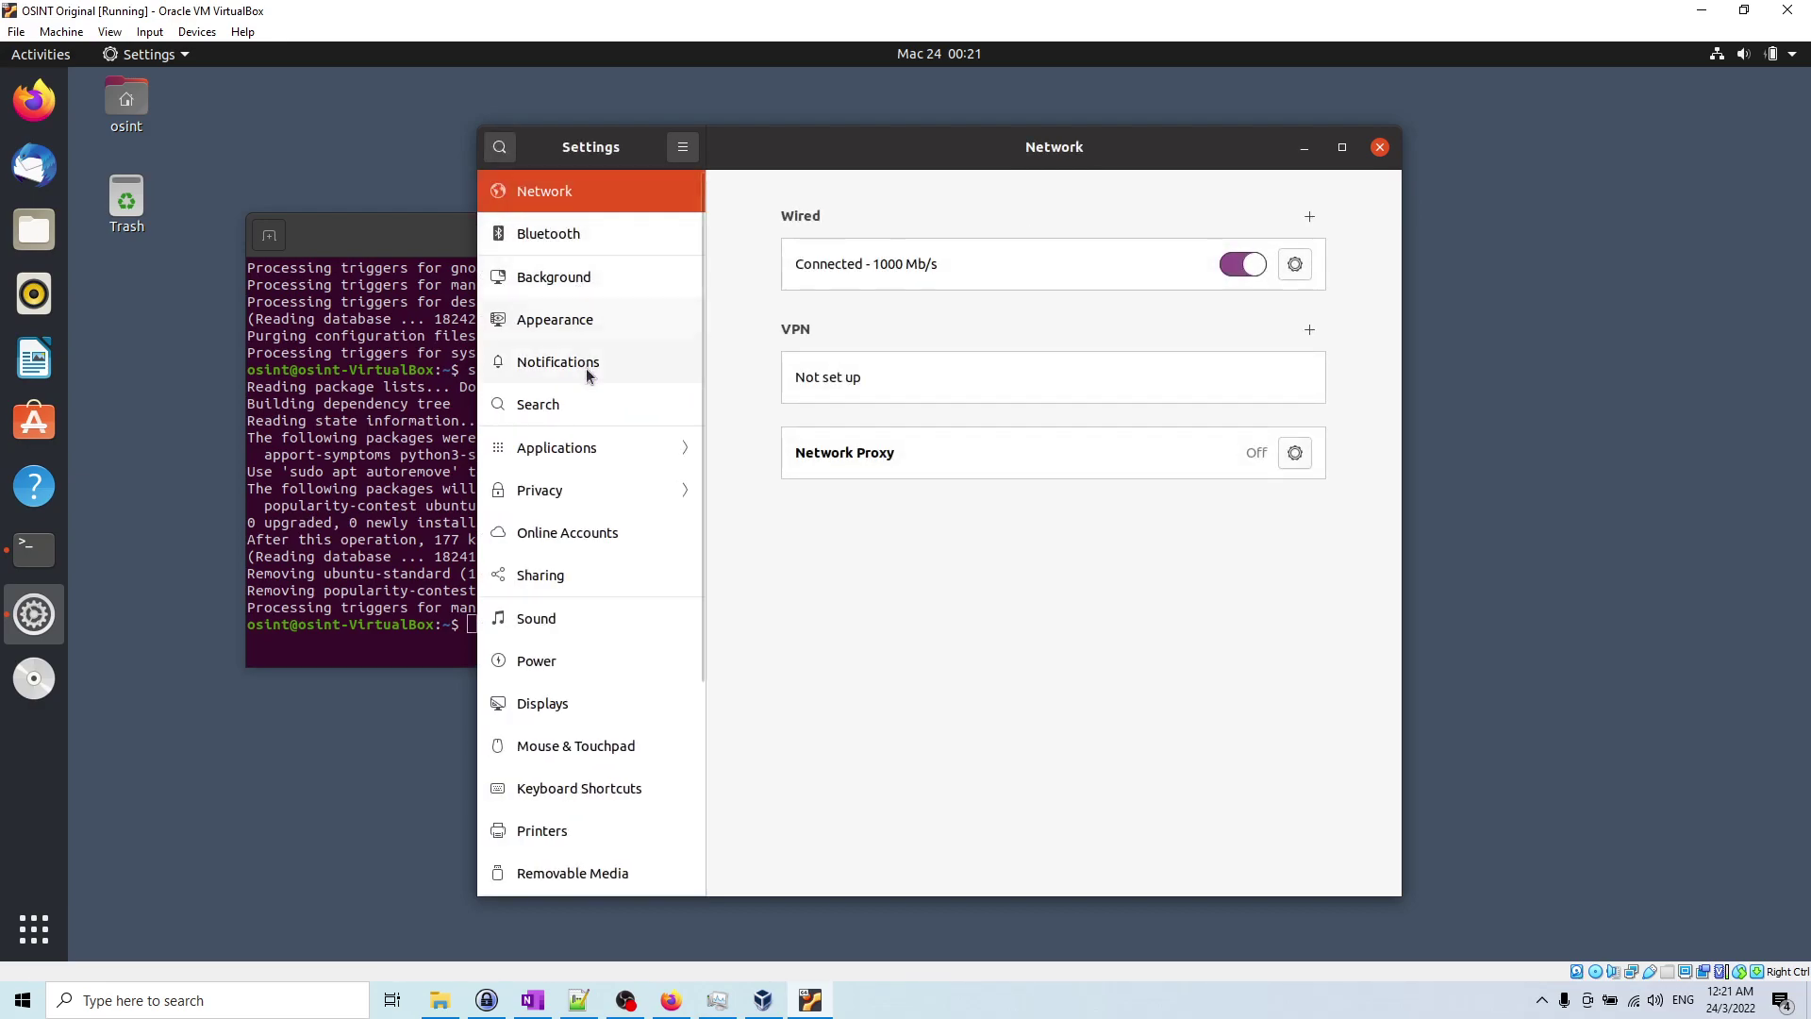
left_click(581, 647)
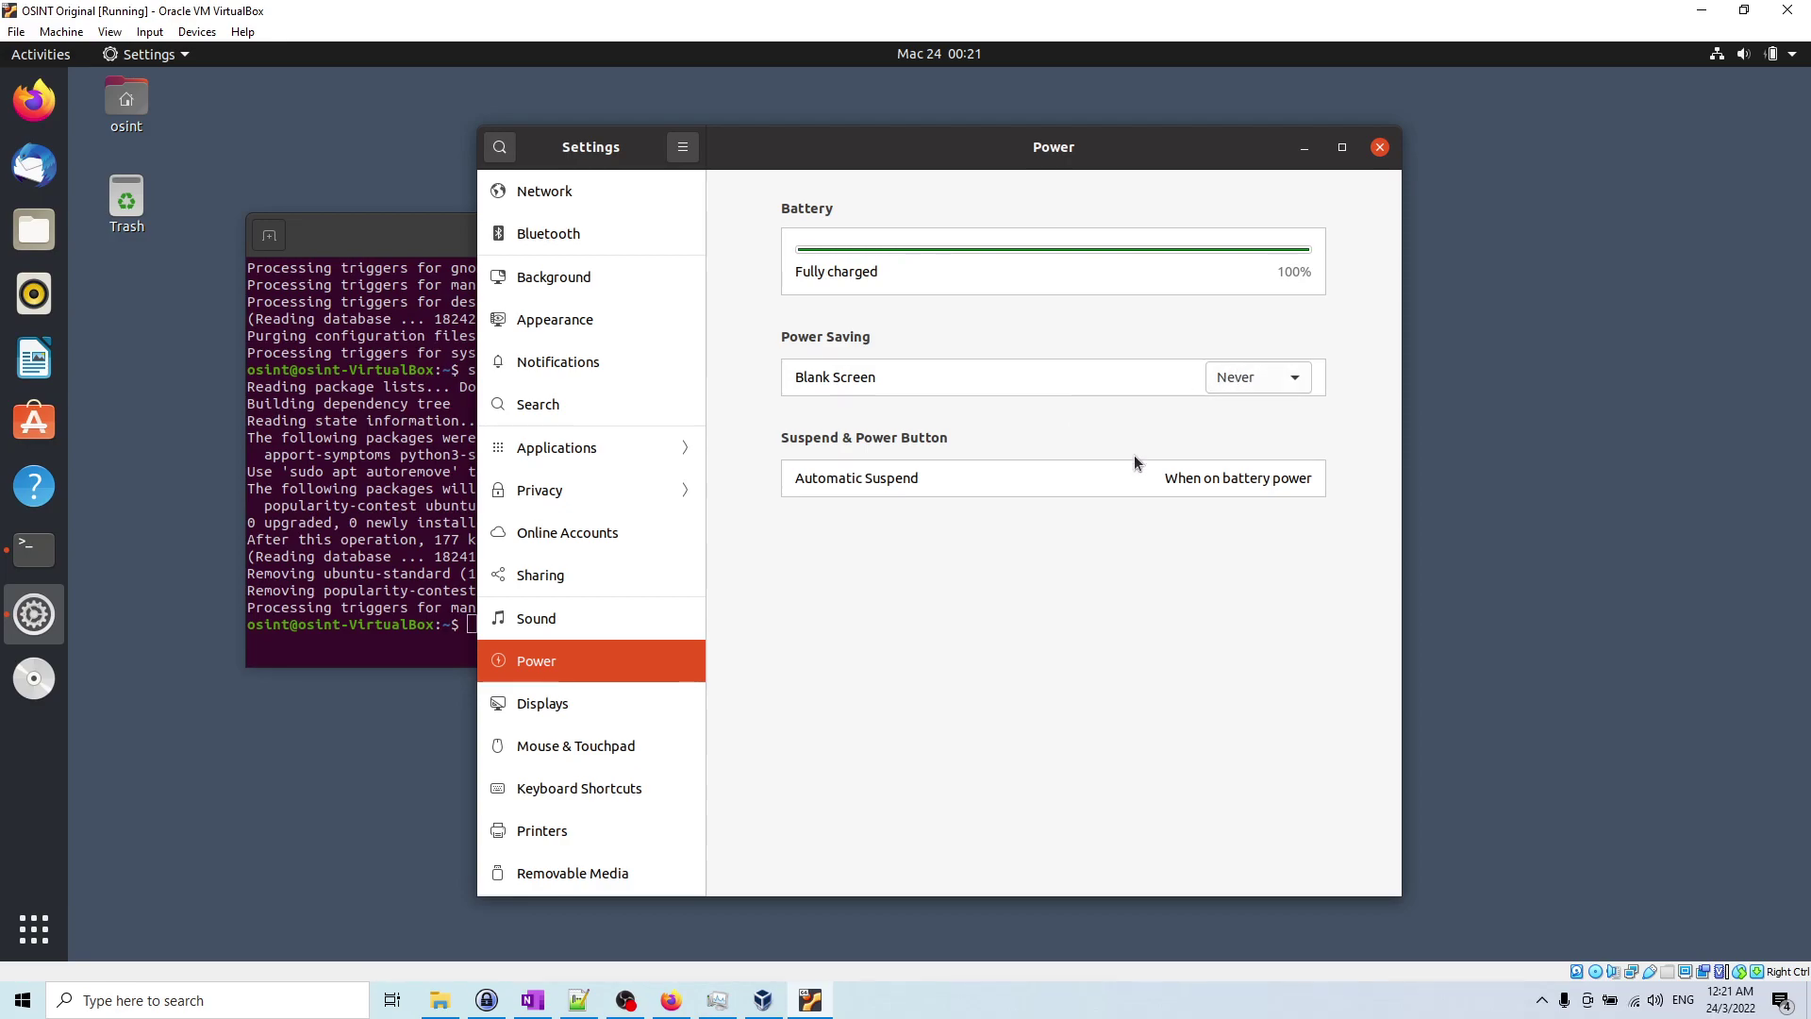
left_click(1242, 478)
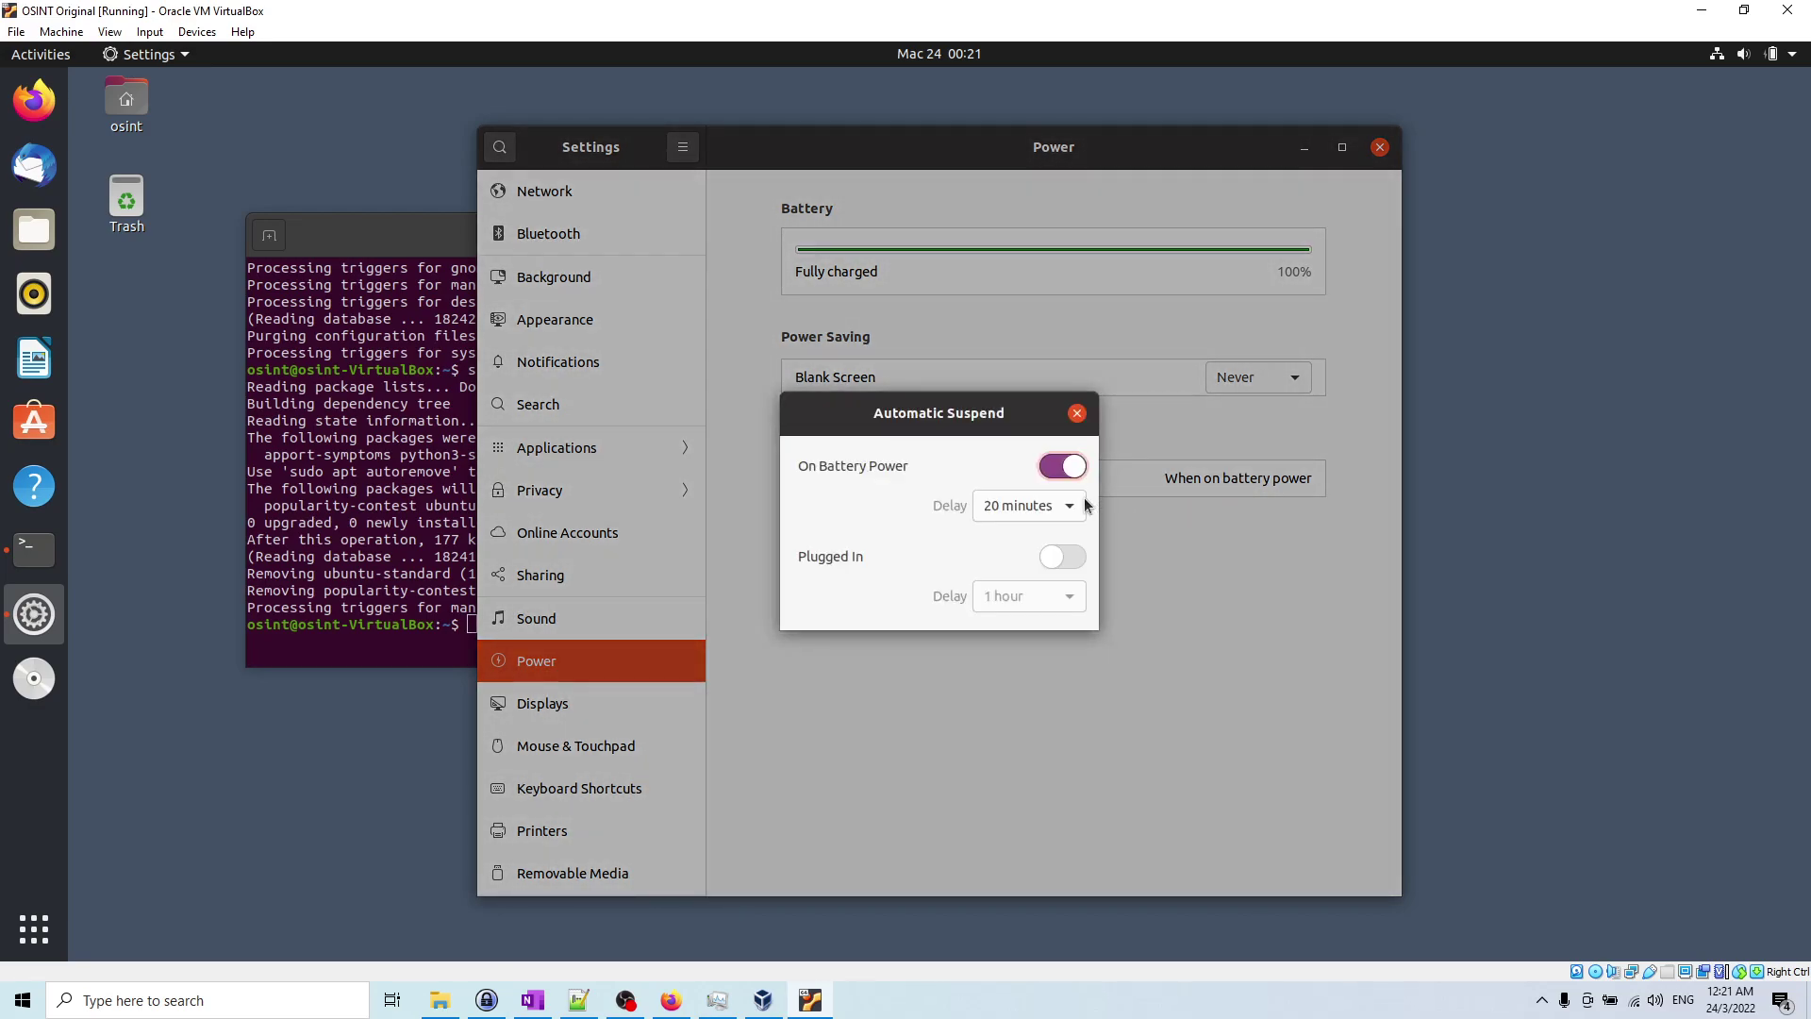
left_click(1057, 466)
left_click(1077, 414)
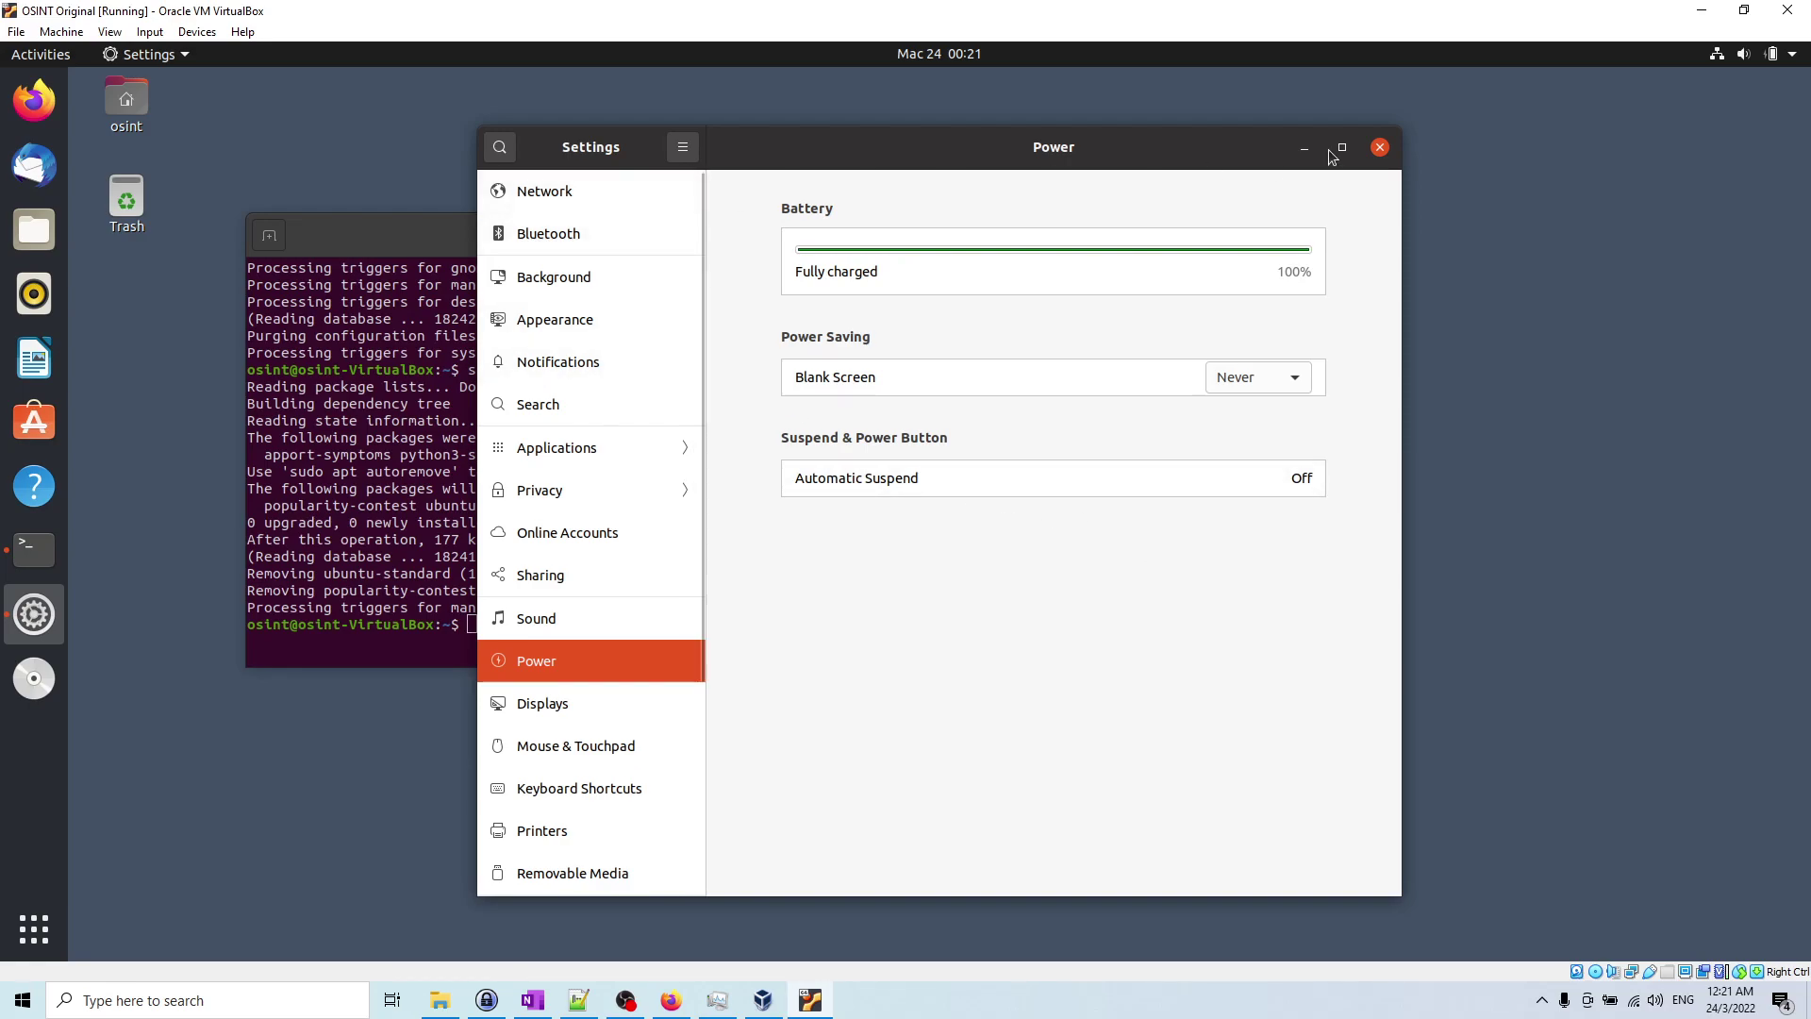
Step: Close Settings and add the Terminal dock icon to Favorites
left_click(1379, 149)
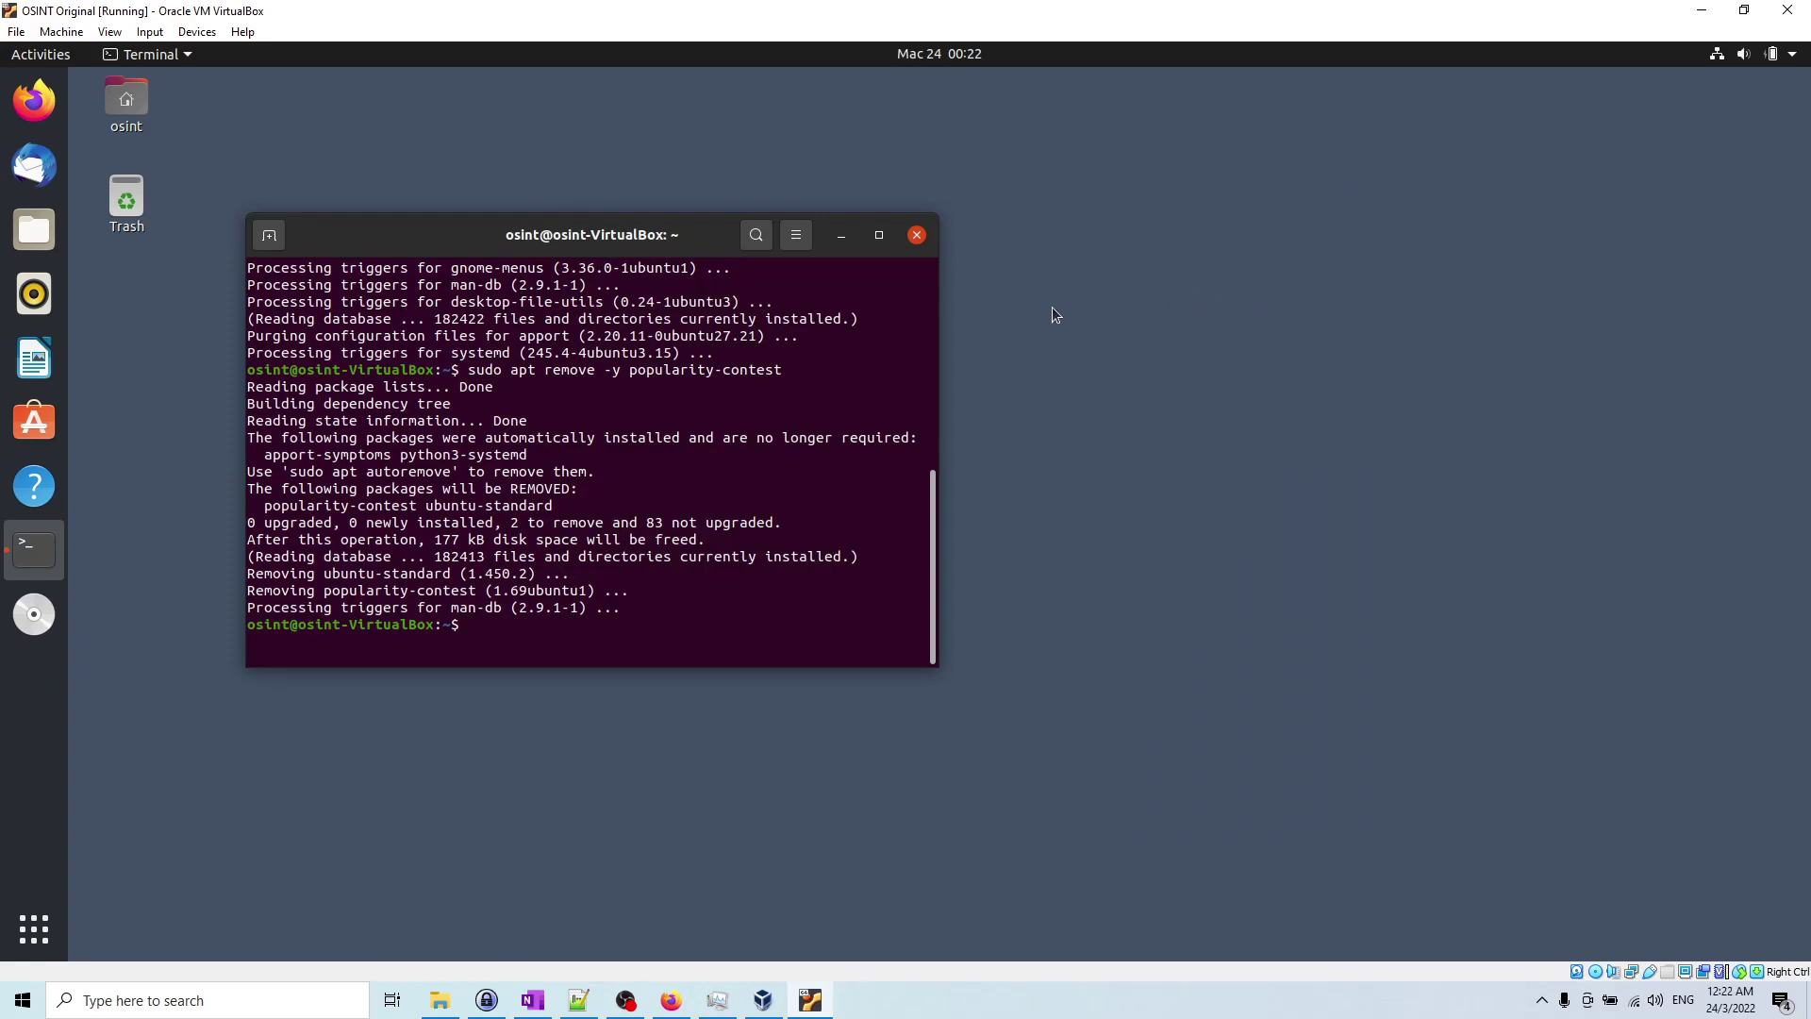
right_click(28, 559)
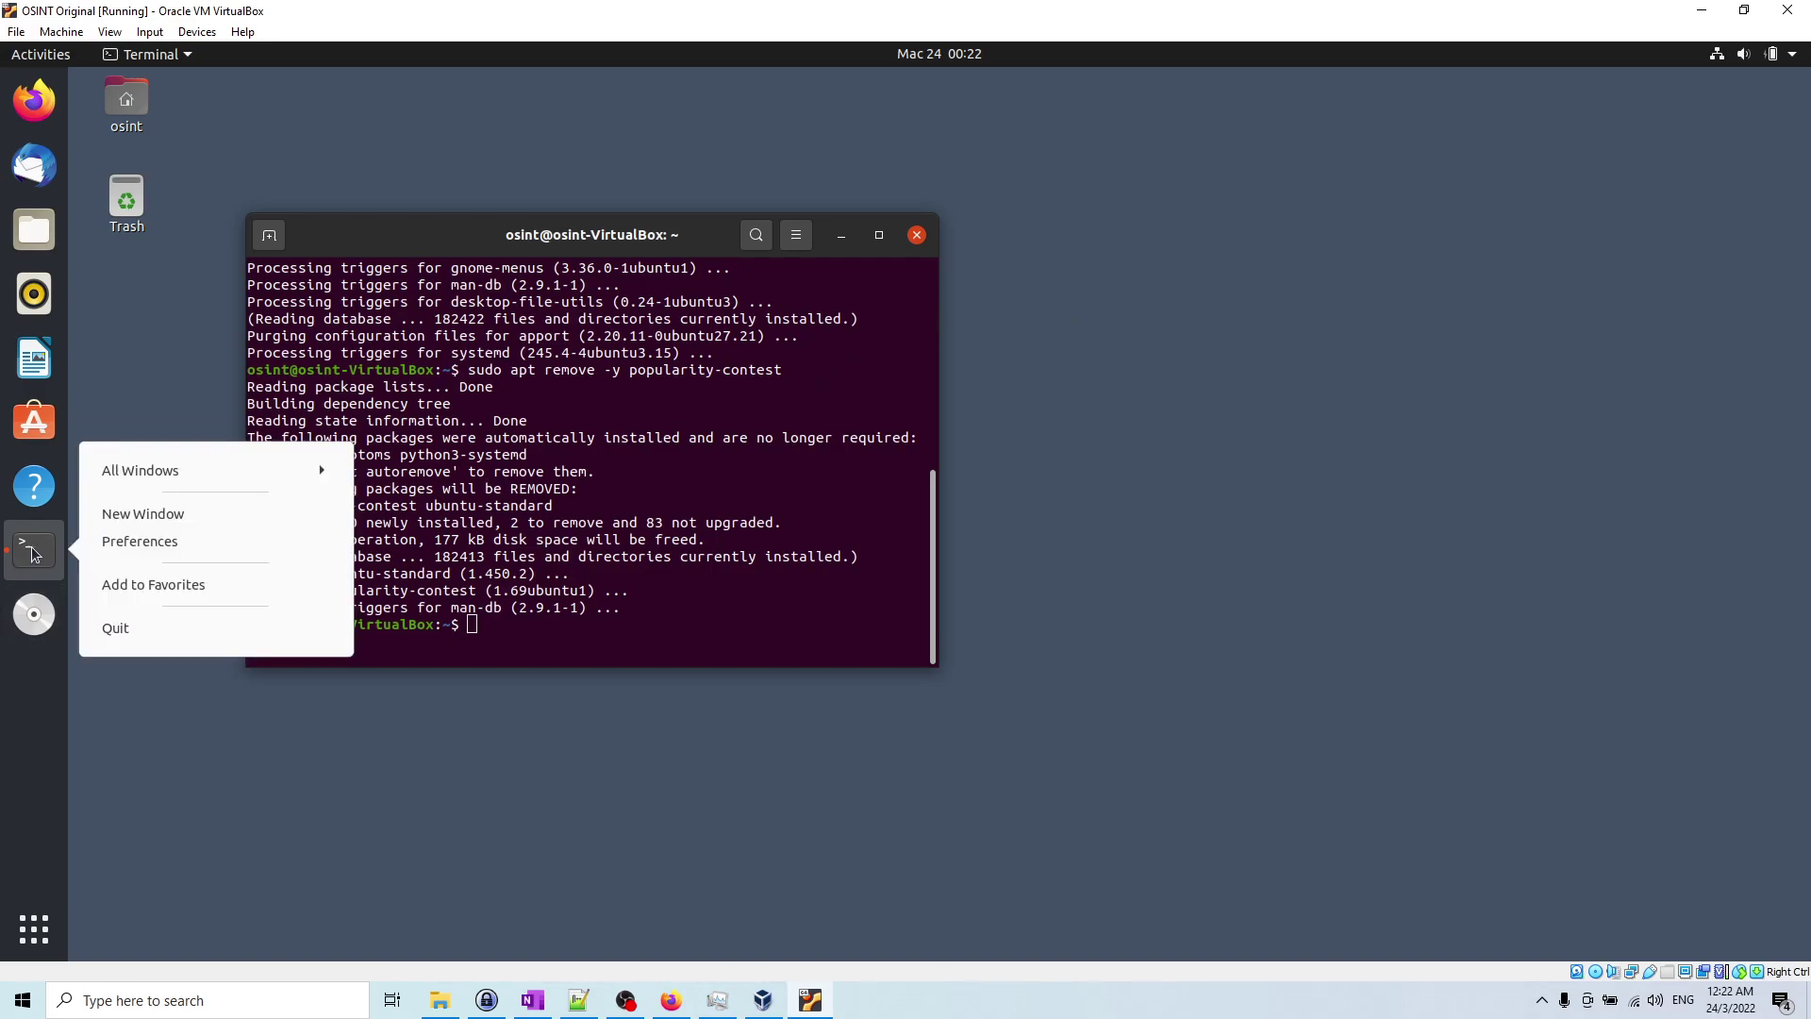
left_click(192, 586)
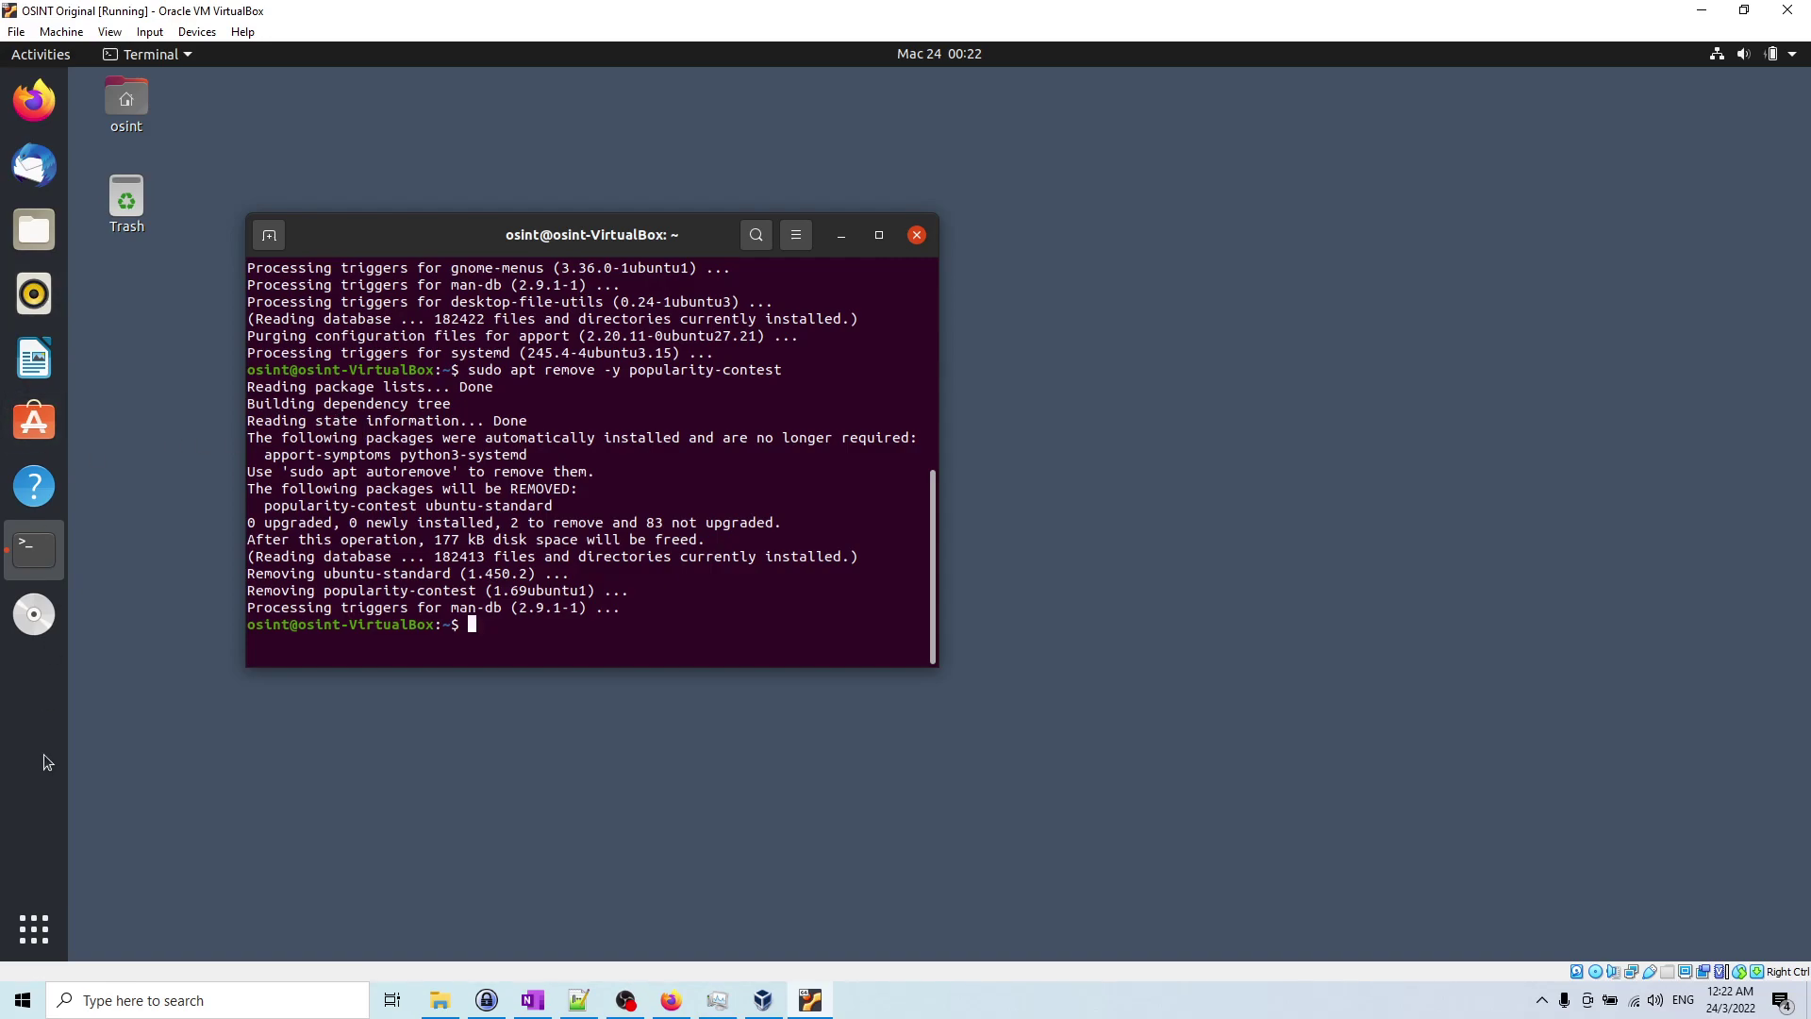
Step: Search 'soft' in the app overview and add Software Updater to Favorites
left_click(34, 929)
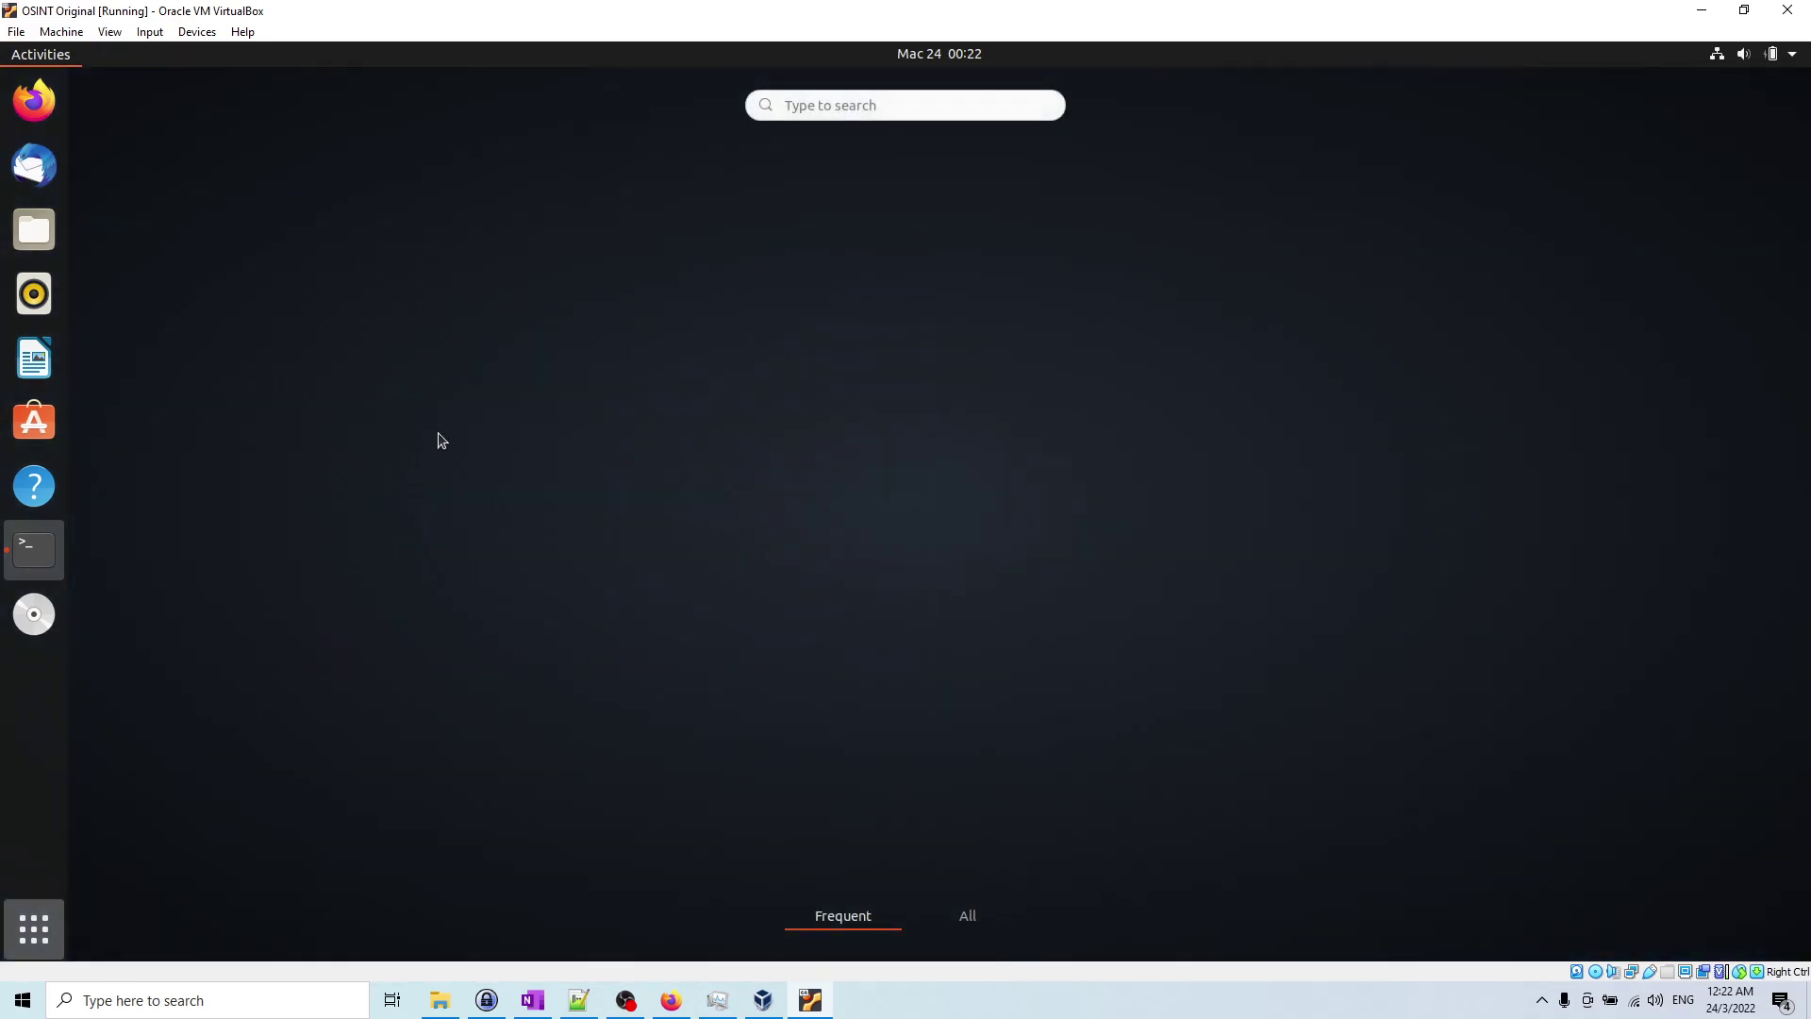
left_click(965, 101)
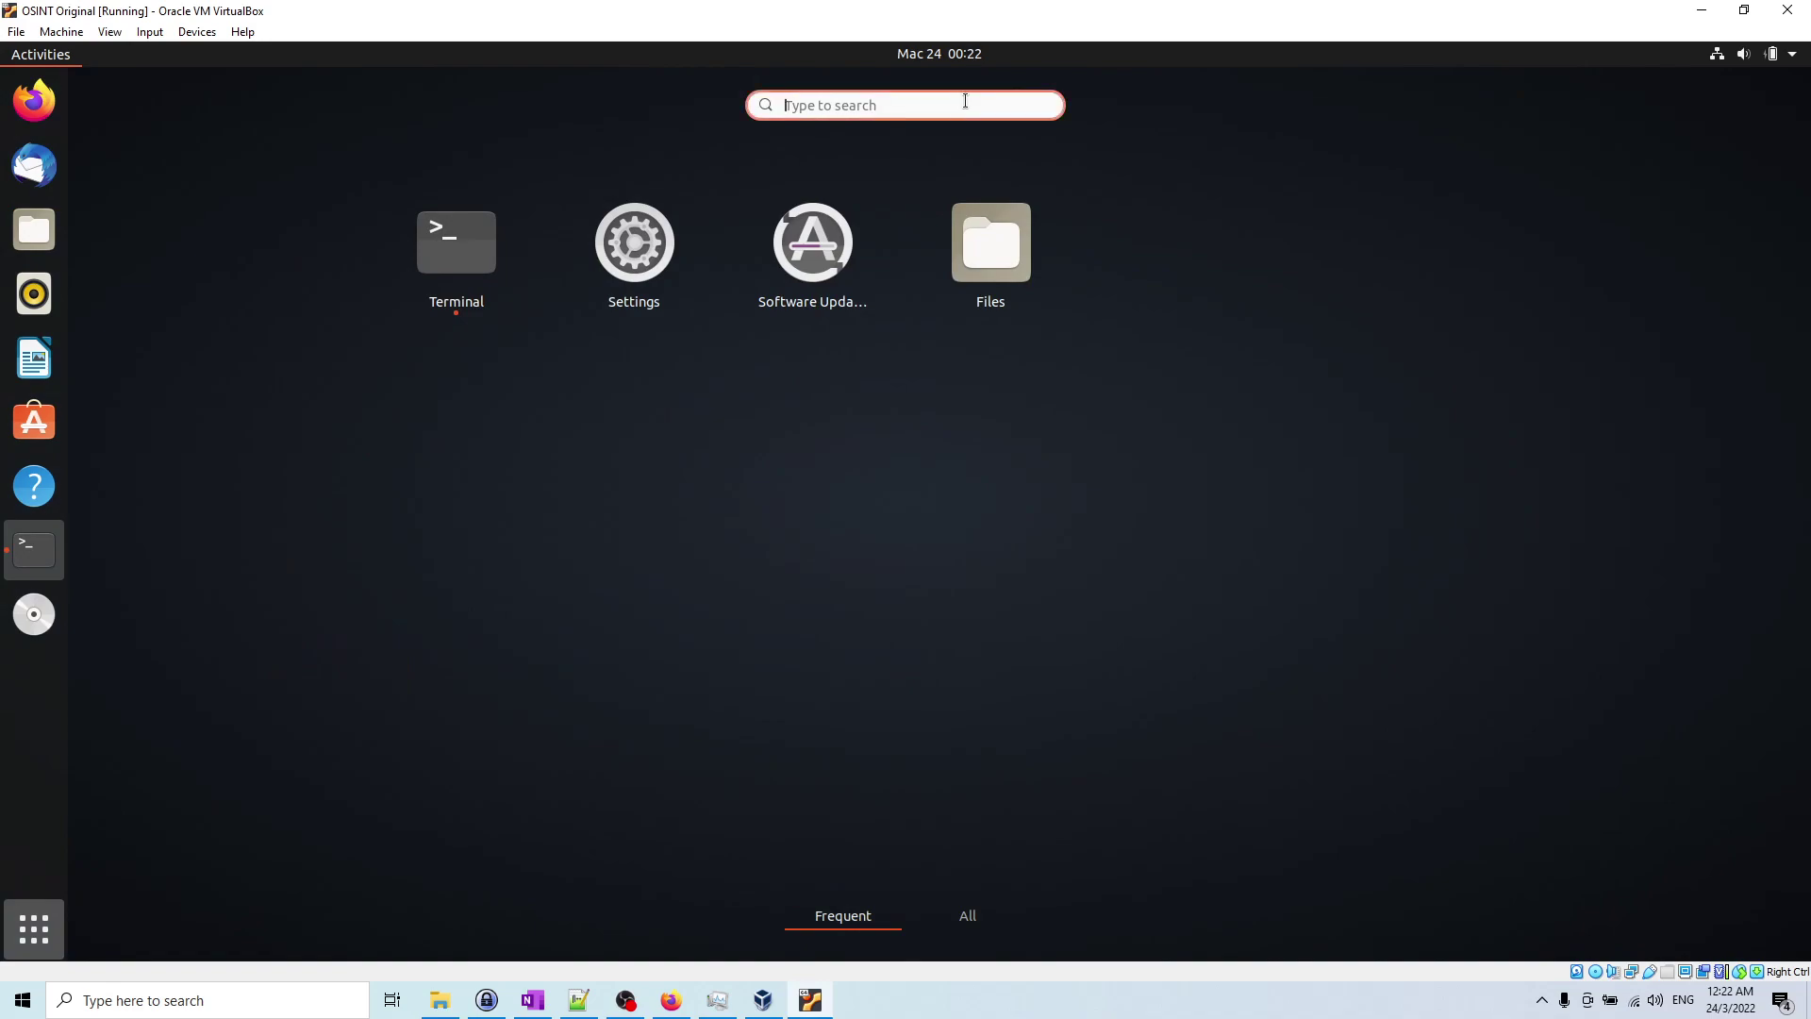
type("soft")
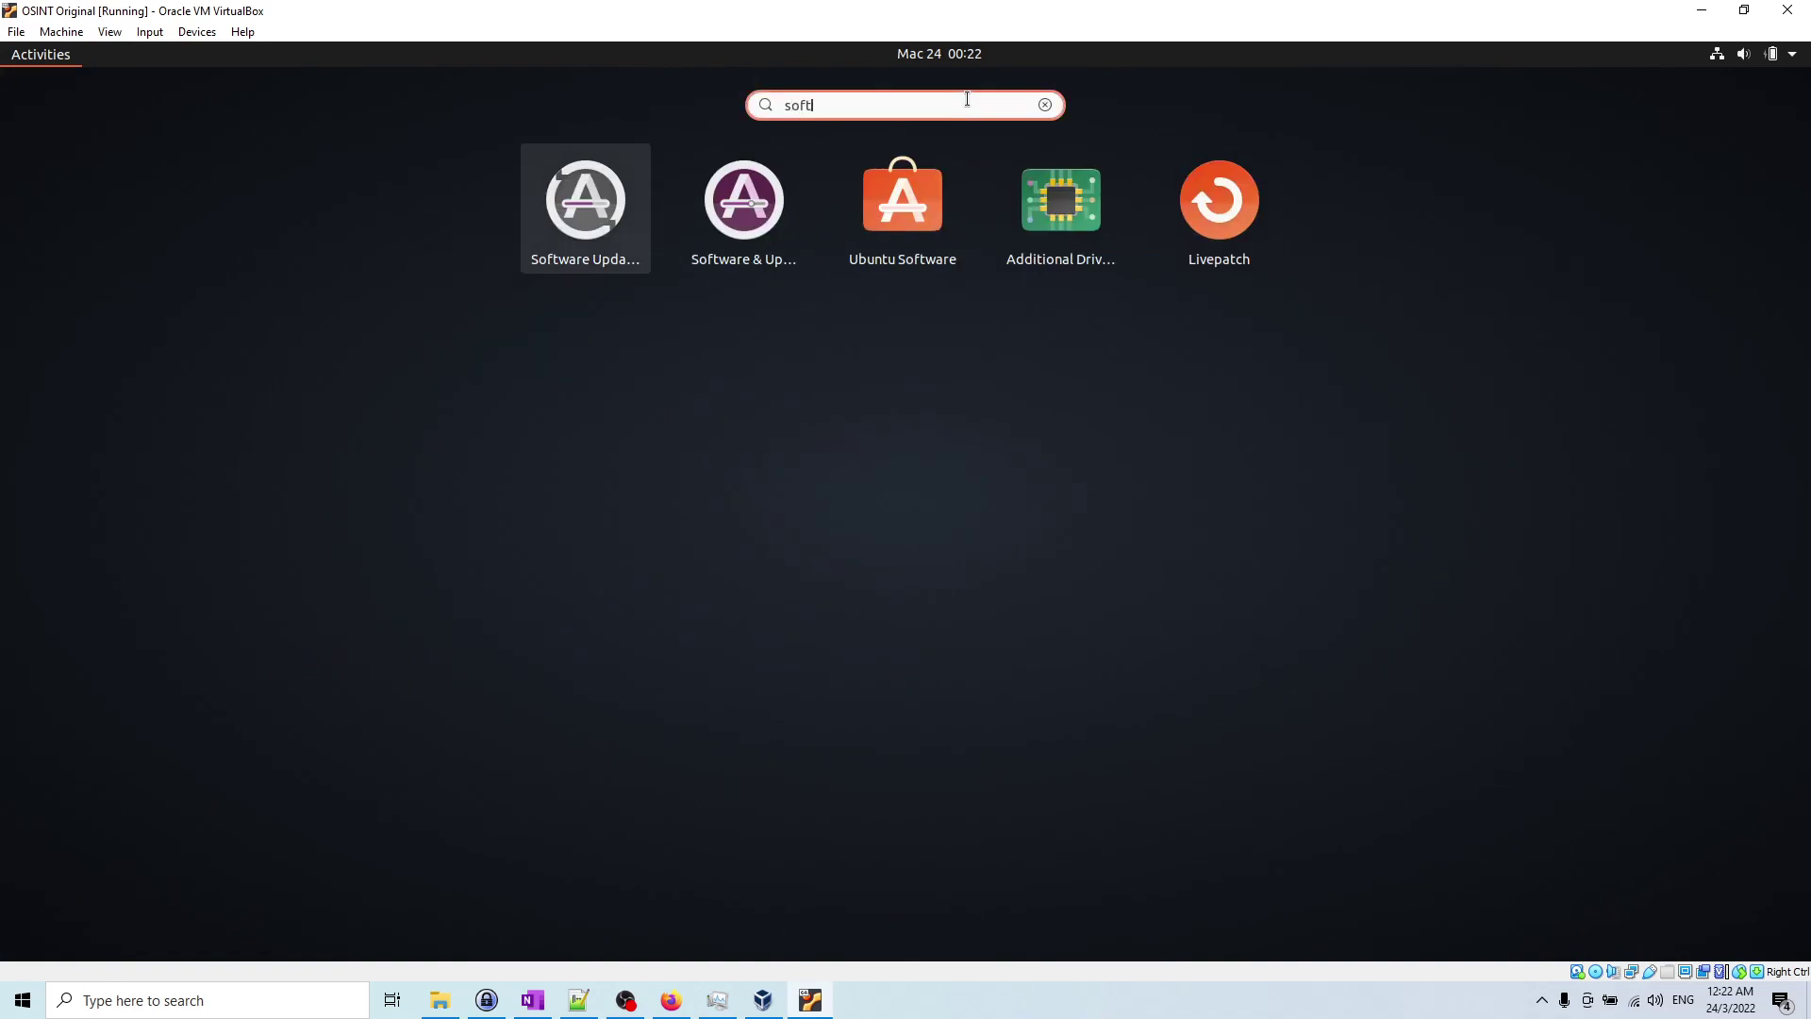
right_click(572, 198)
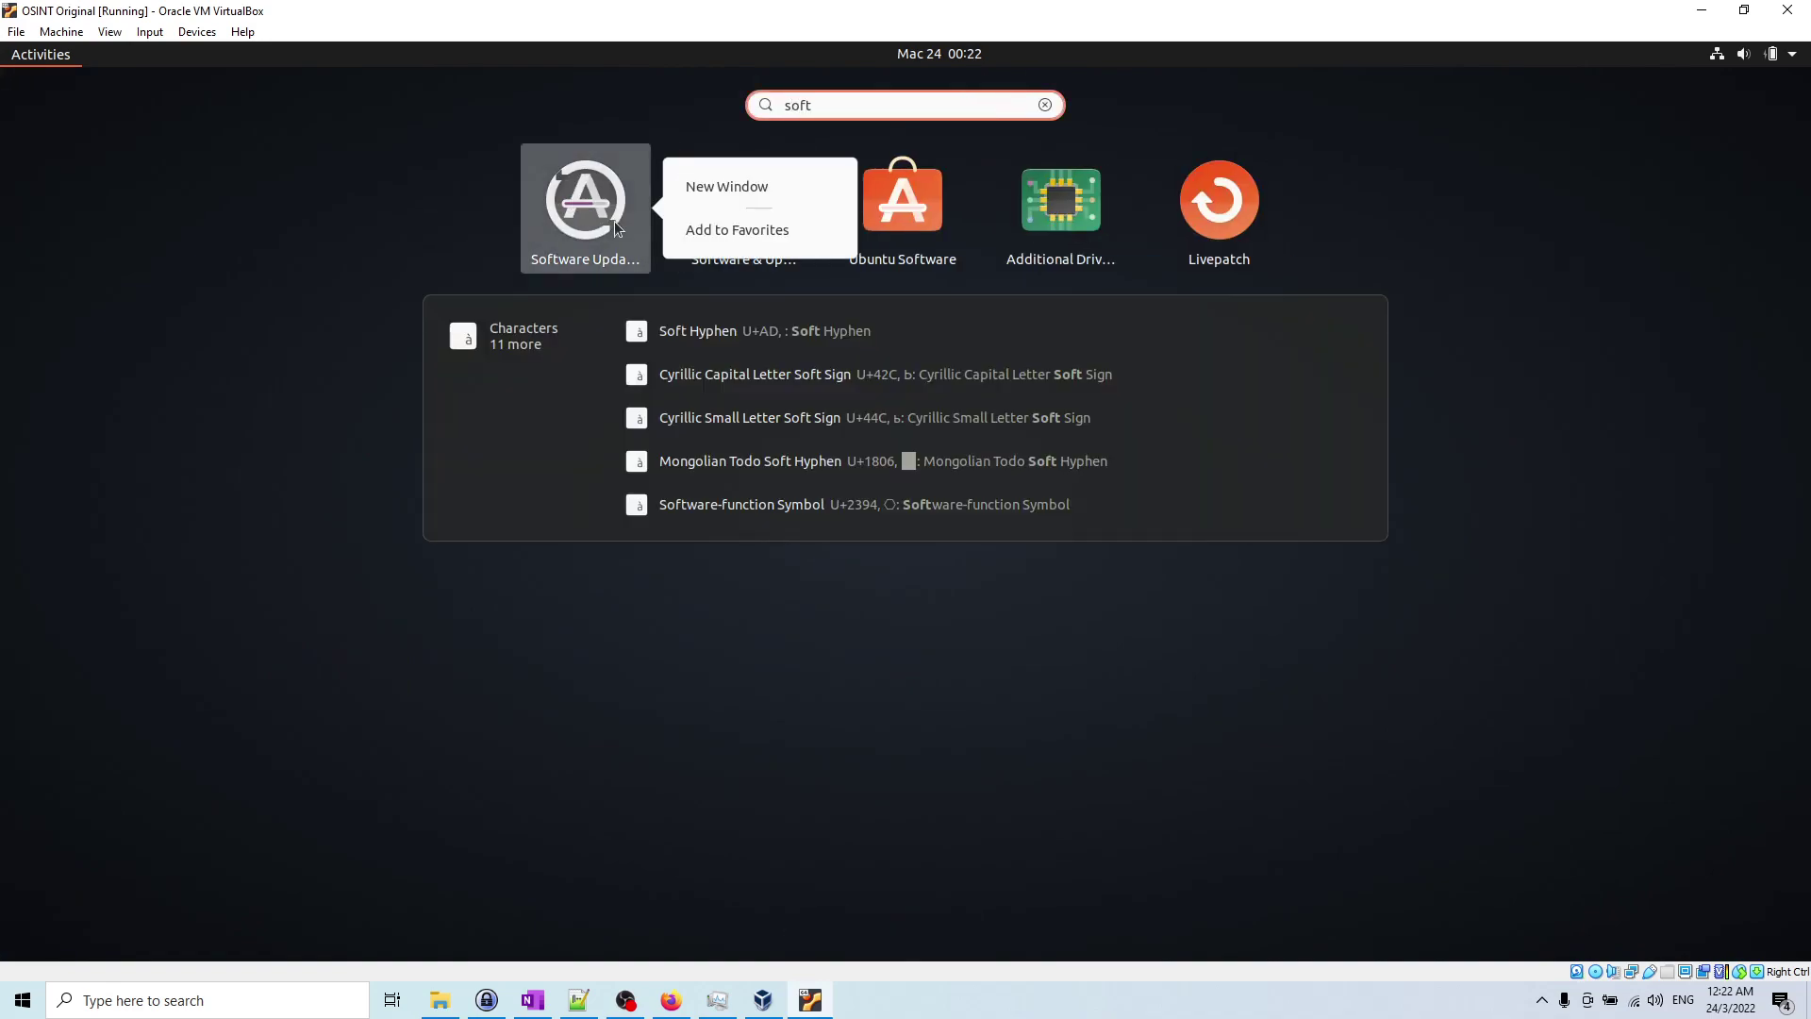
left_click(733, 231)
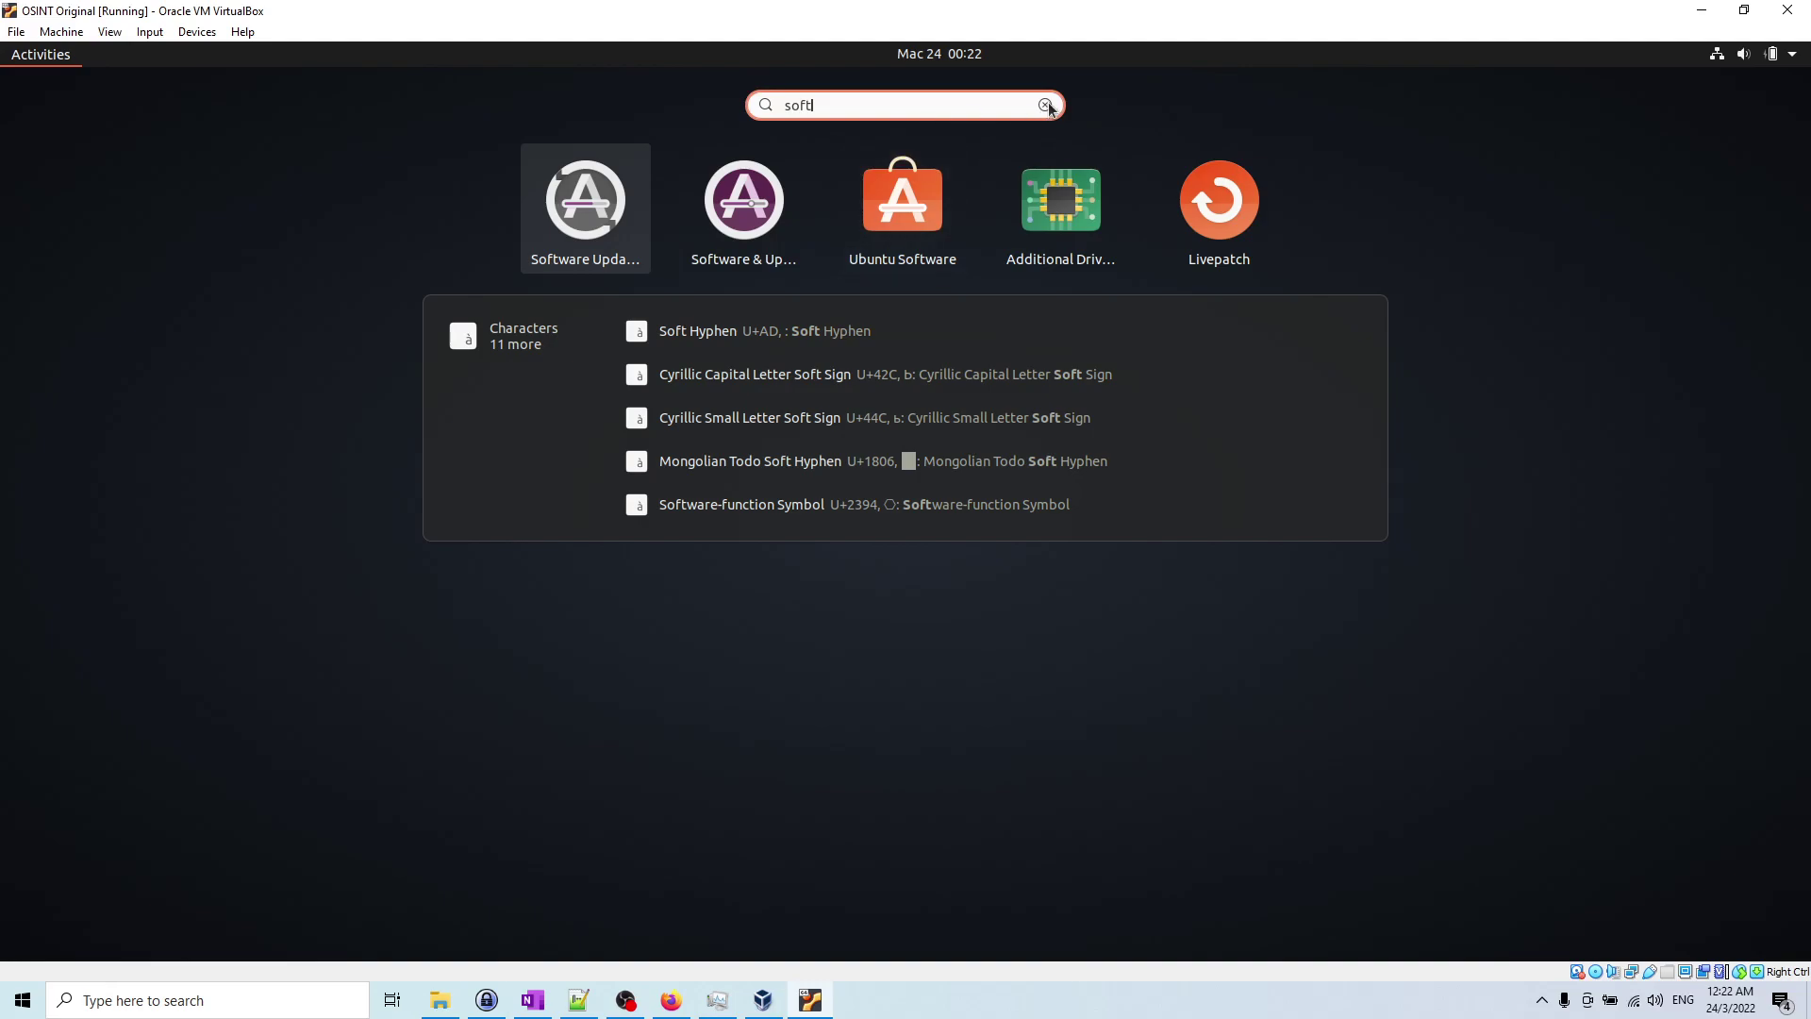
Step: Clear the search, then open and close the Files window
left_click(1049, 106)
left_click(1012, 300)
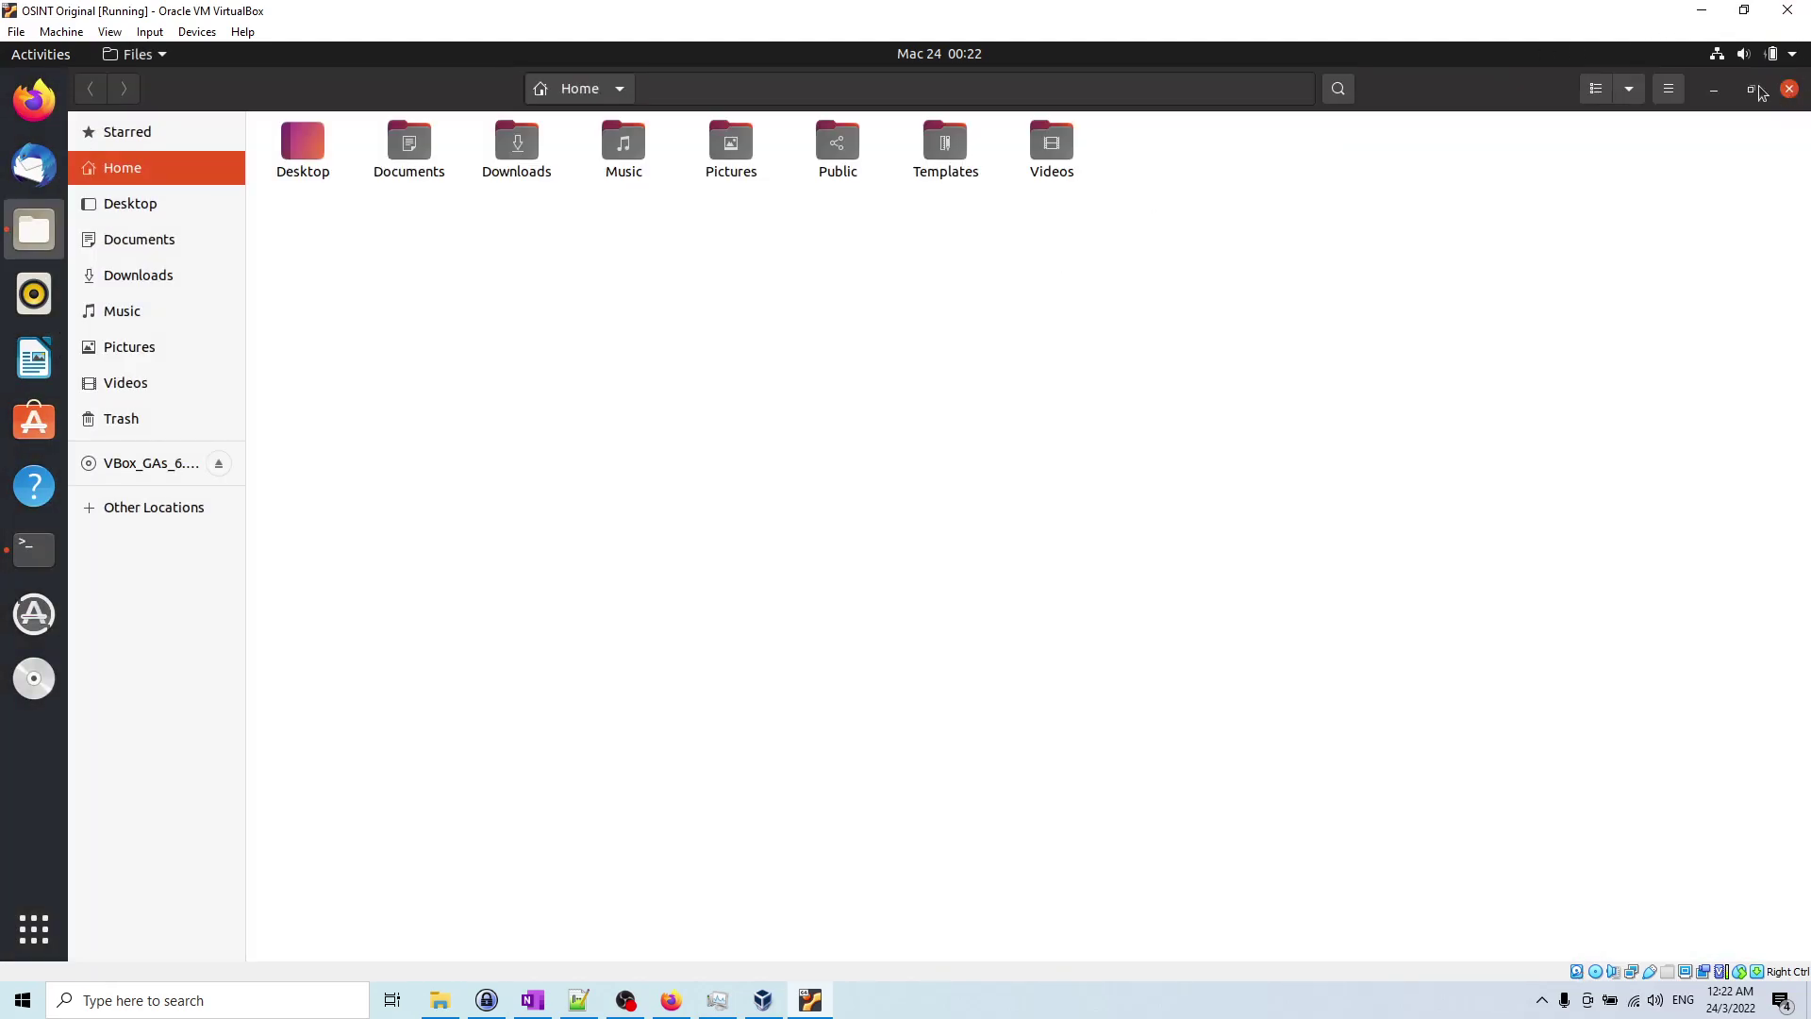
left_click(1789, 87)
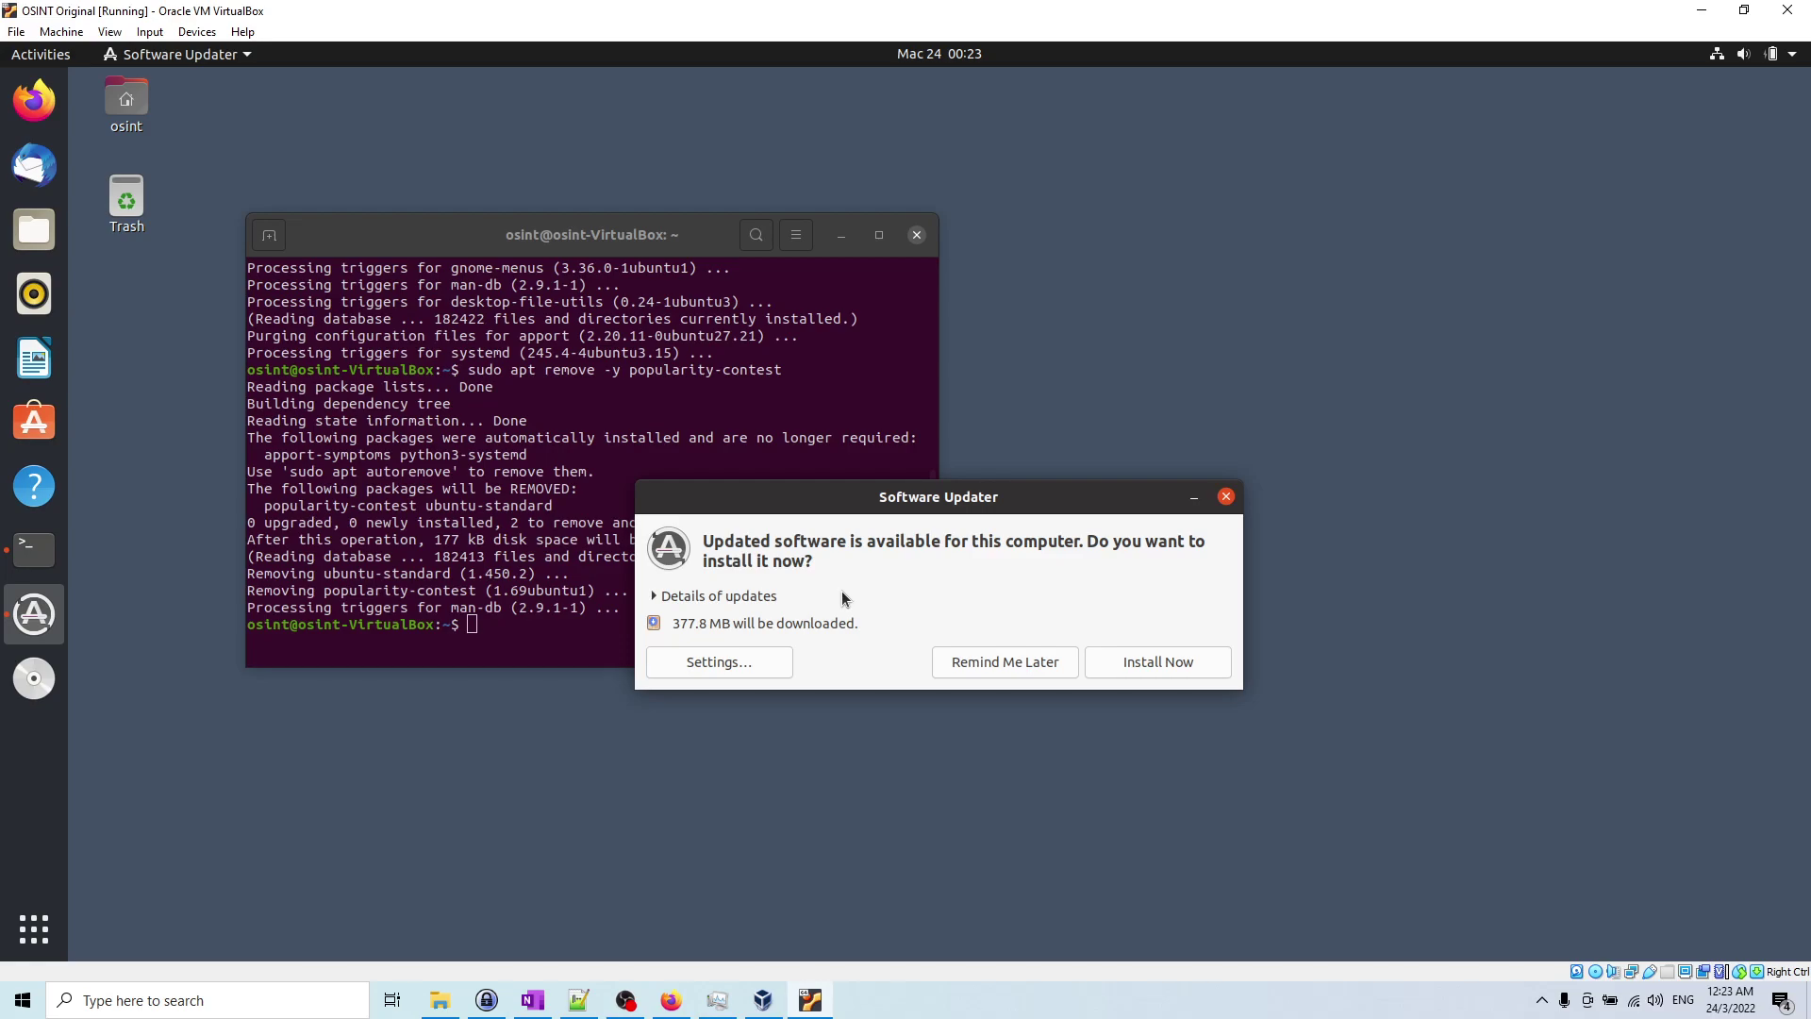
Step: Choose Install Now, authenticate with the account password, and view the downloading packages
left_click(1163, 665)
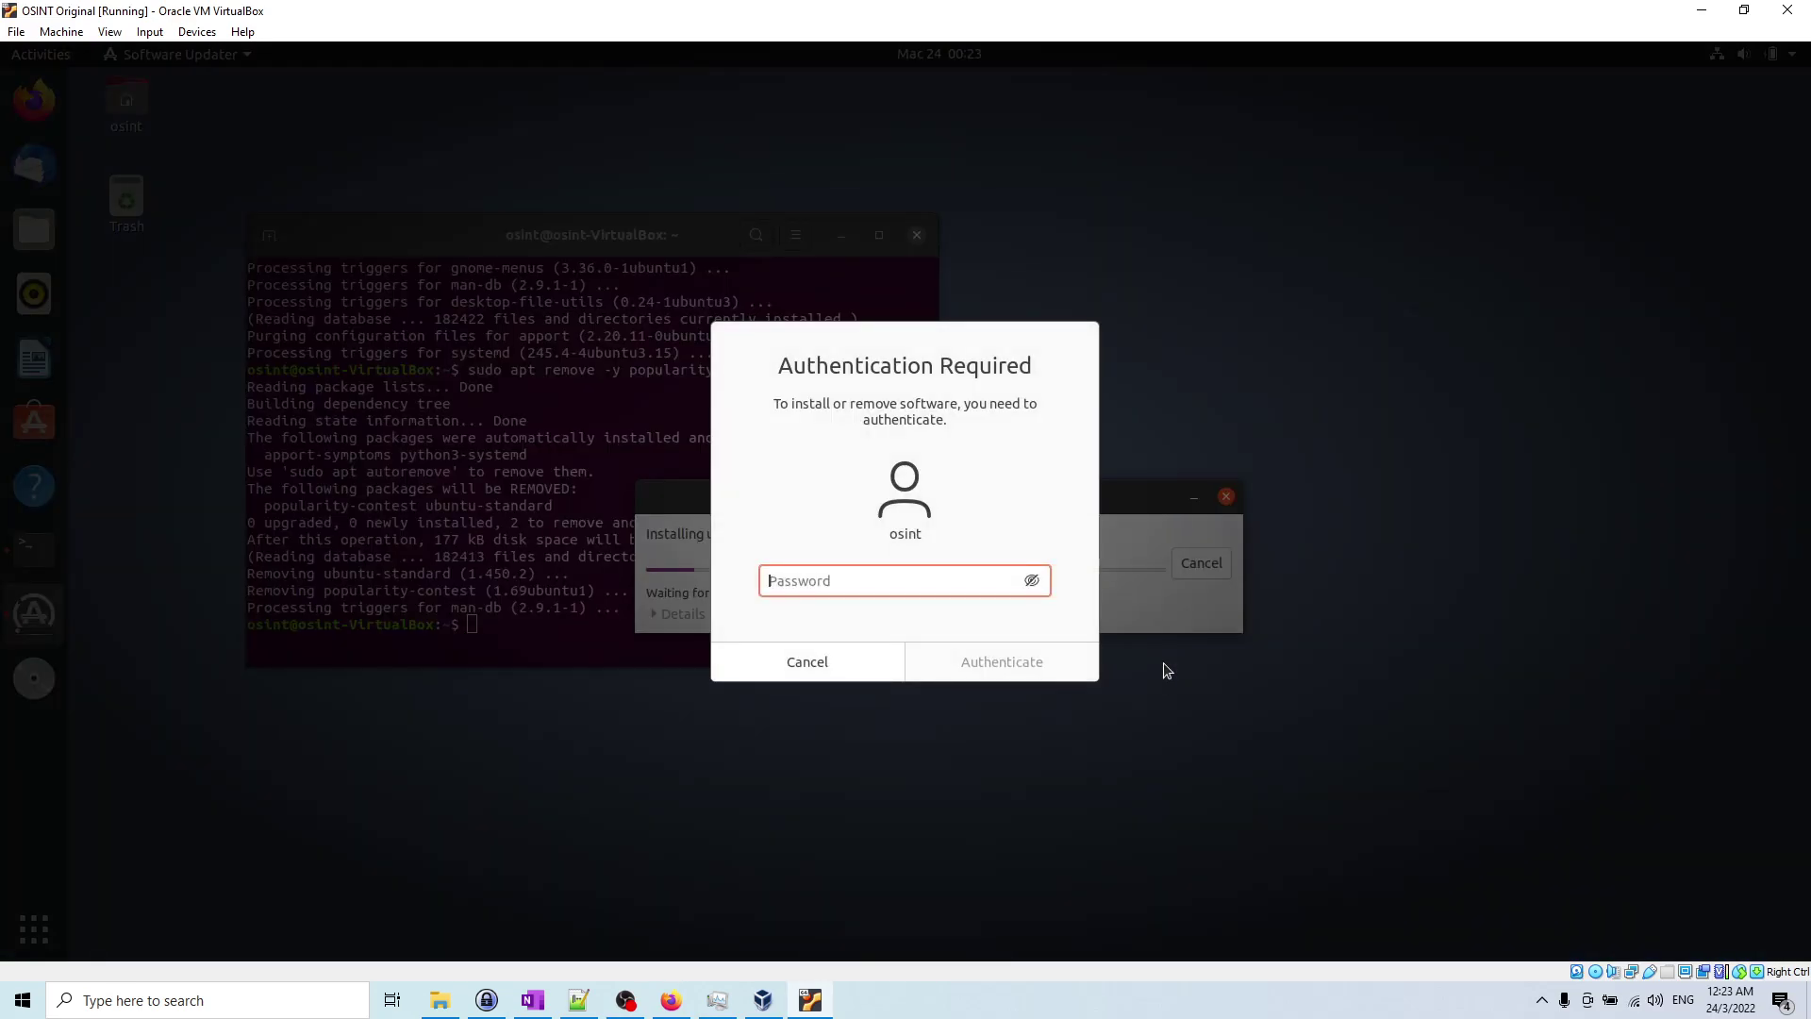
type("******")
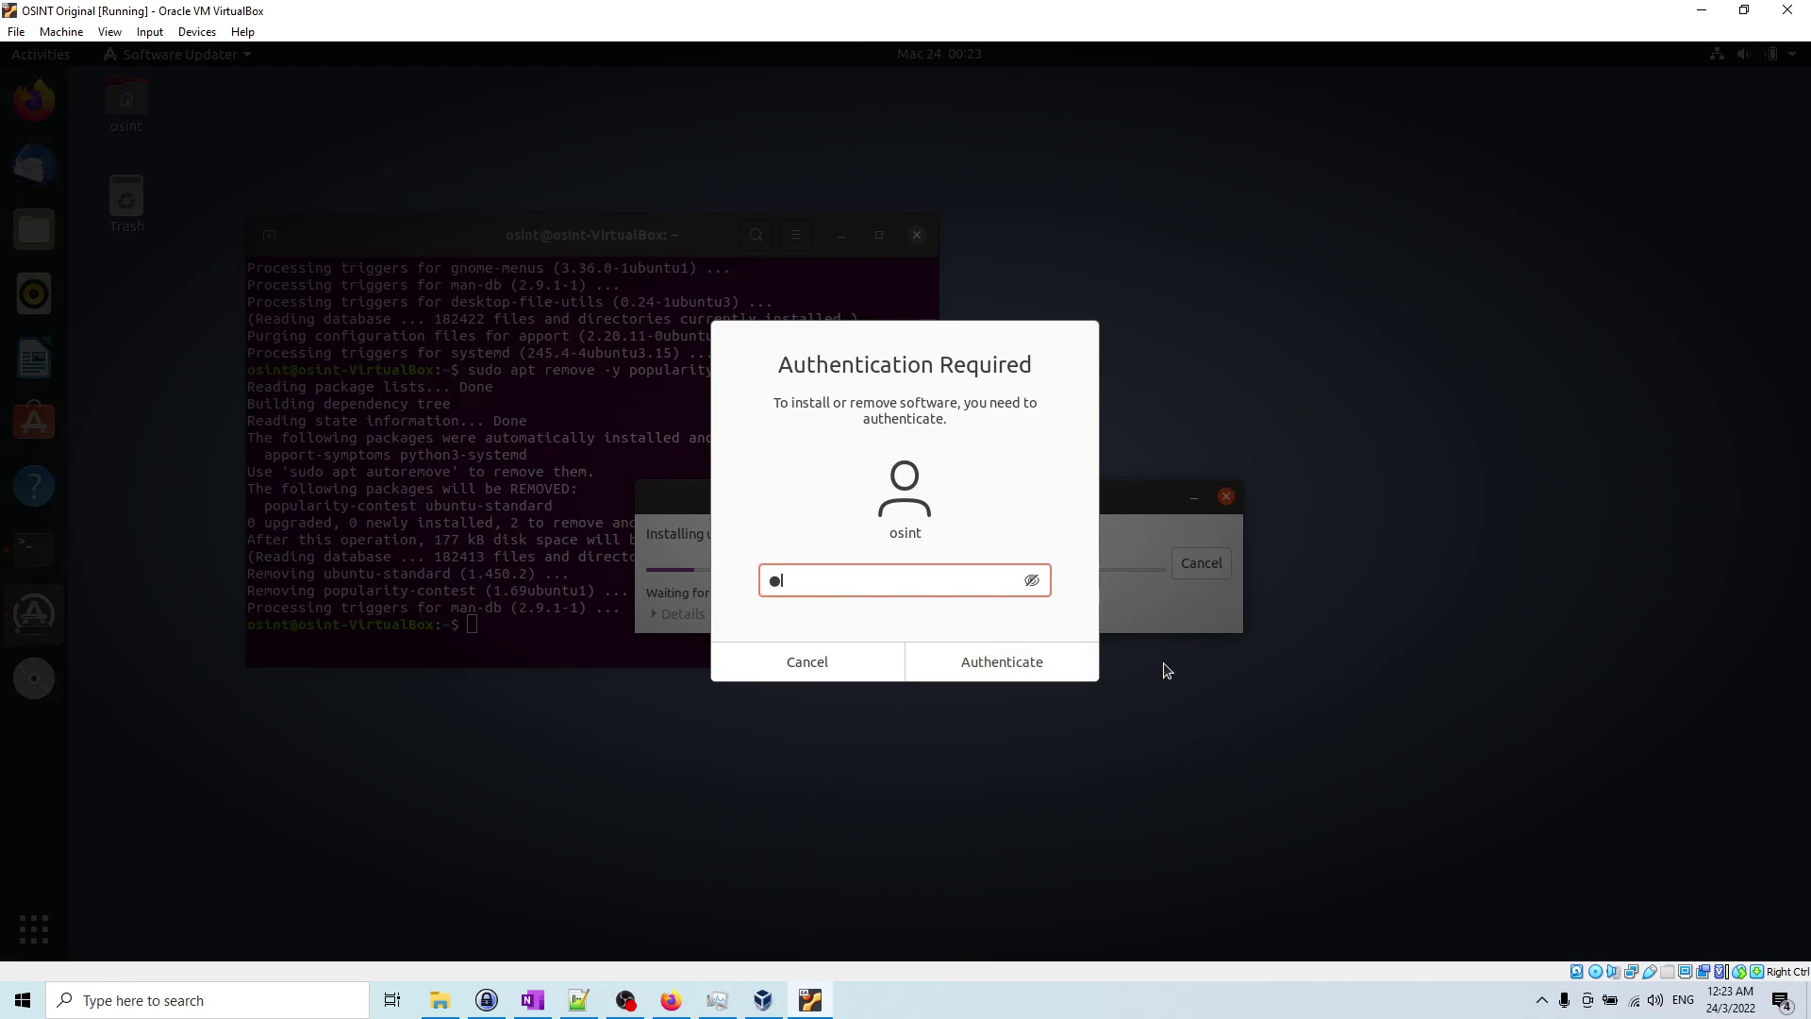
key("Return")
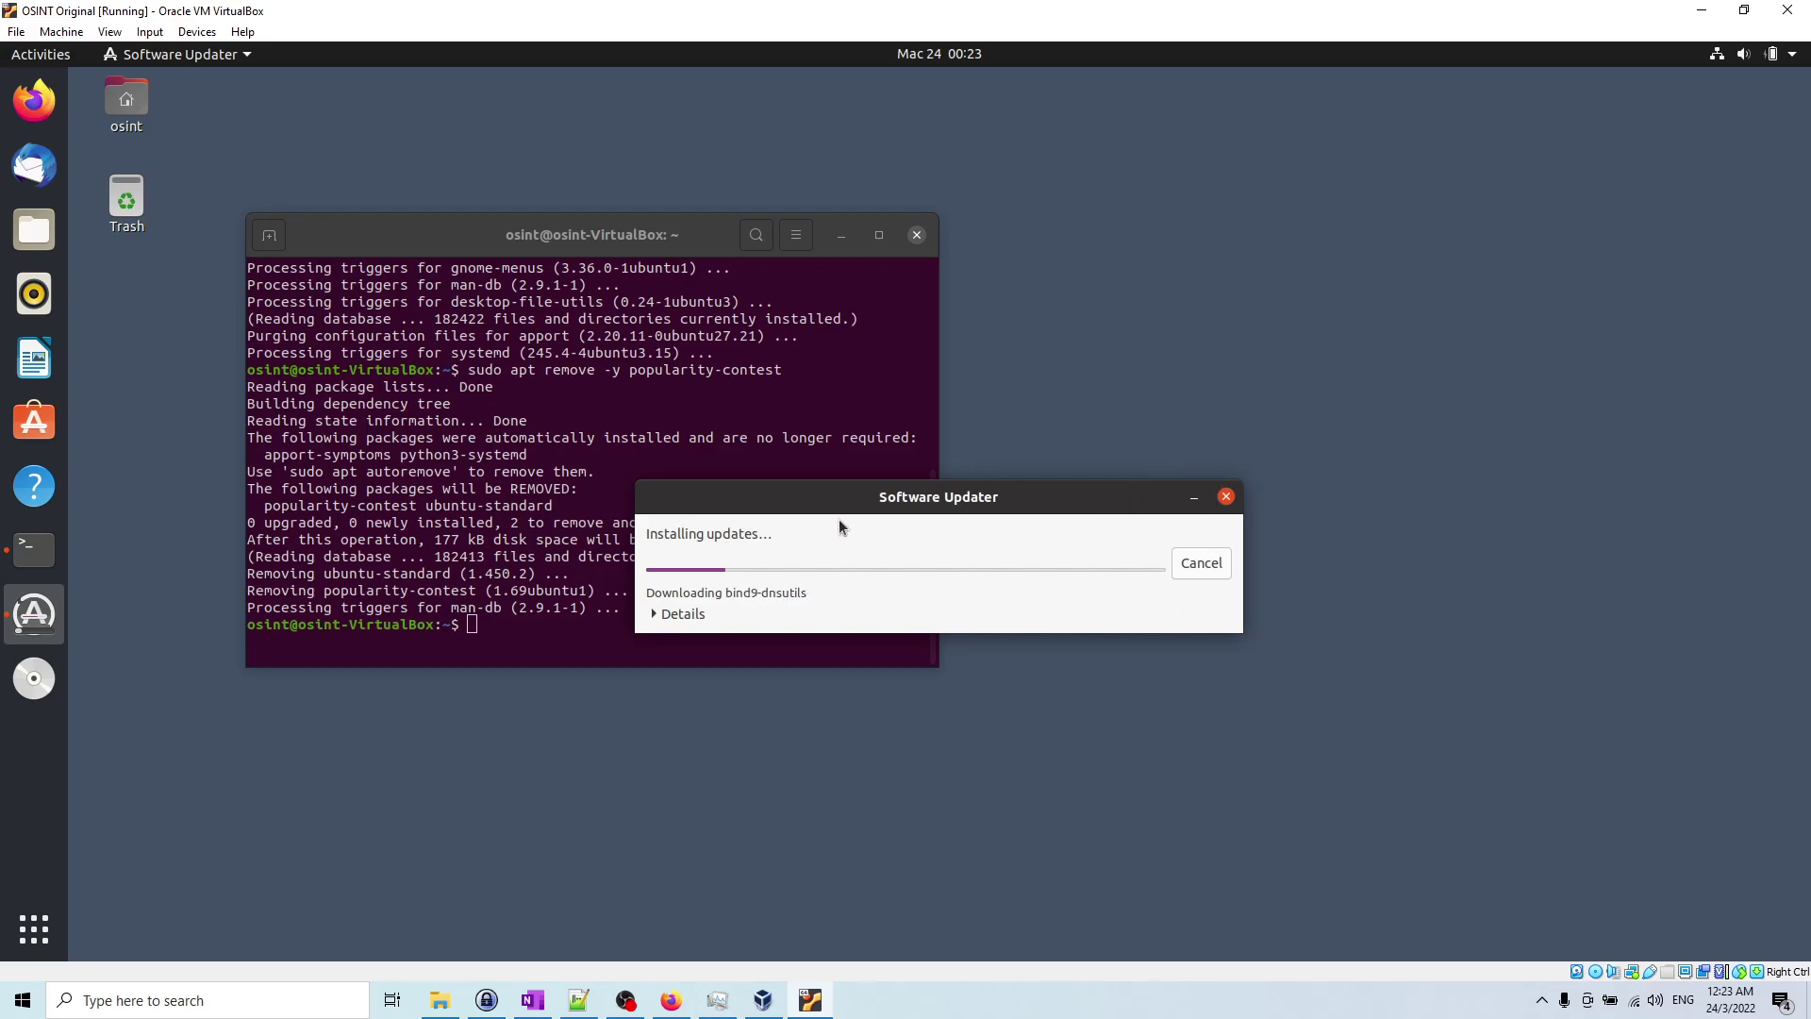
left_click(652, 616)
Step: Maximize the Software Updater, wait for the updates to finish, and dismiss the up-to-date message
left_click_drag(1061, 504, 1075, 257)
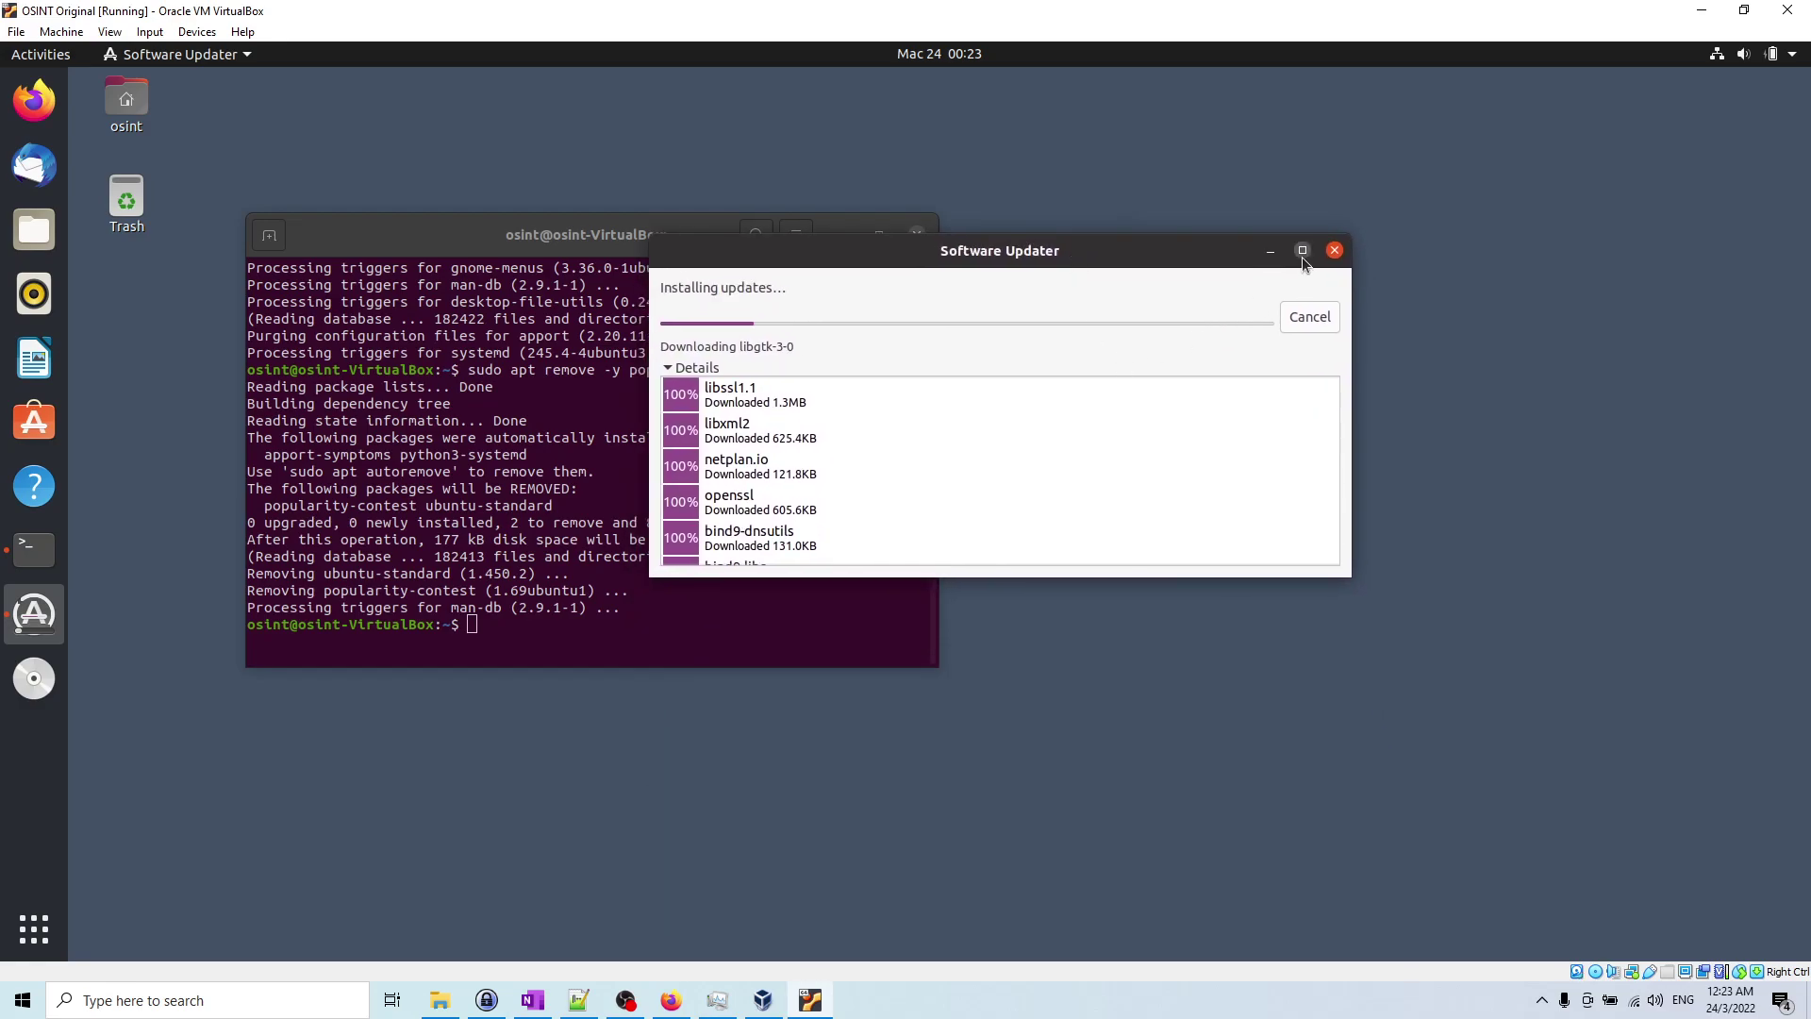
left_click(1302, 251)
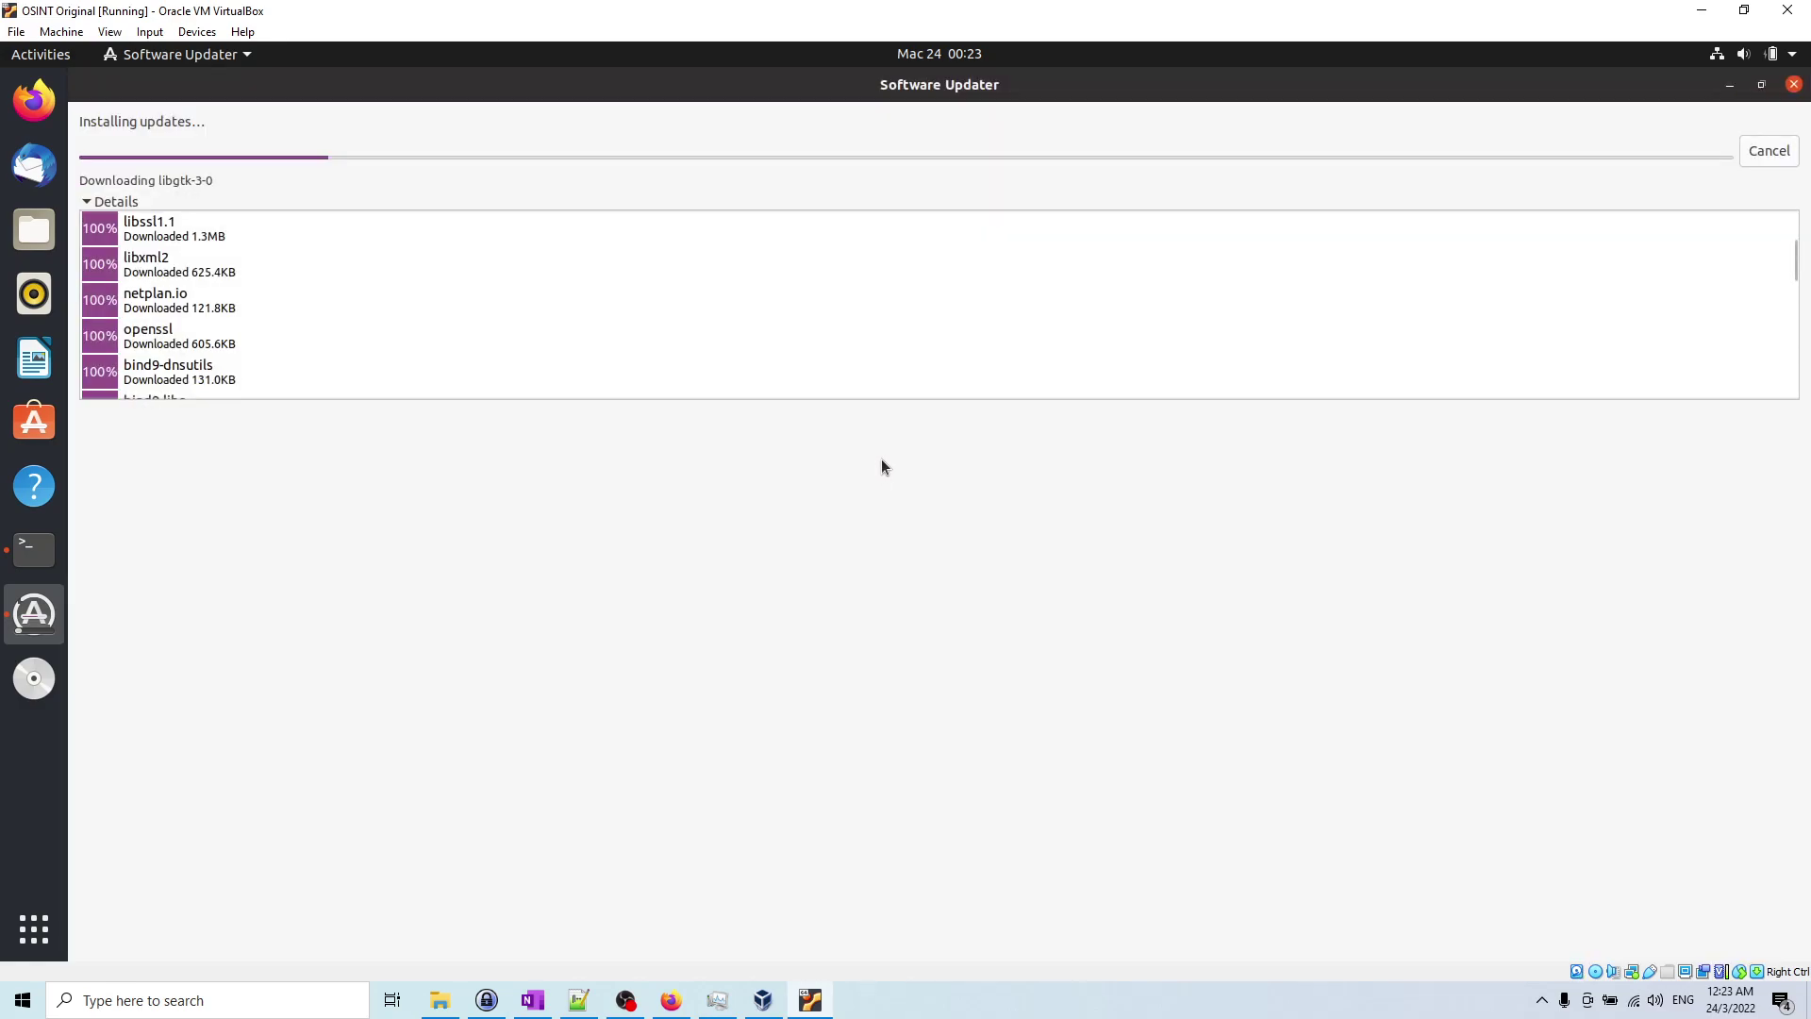
scroll(896, 358, "down", 5)
scroll(897, 349, "down", 3)
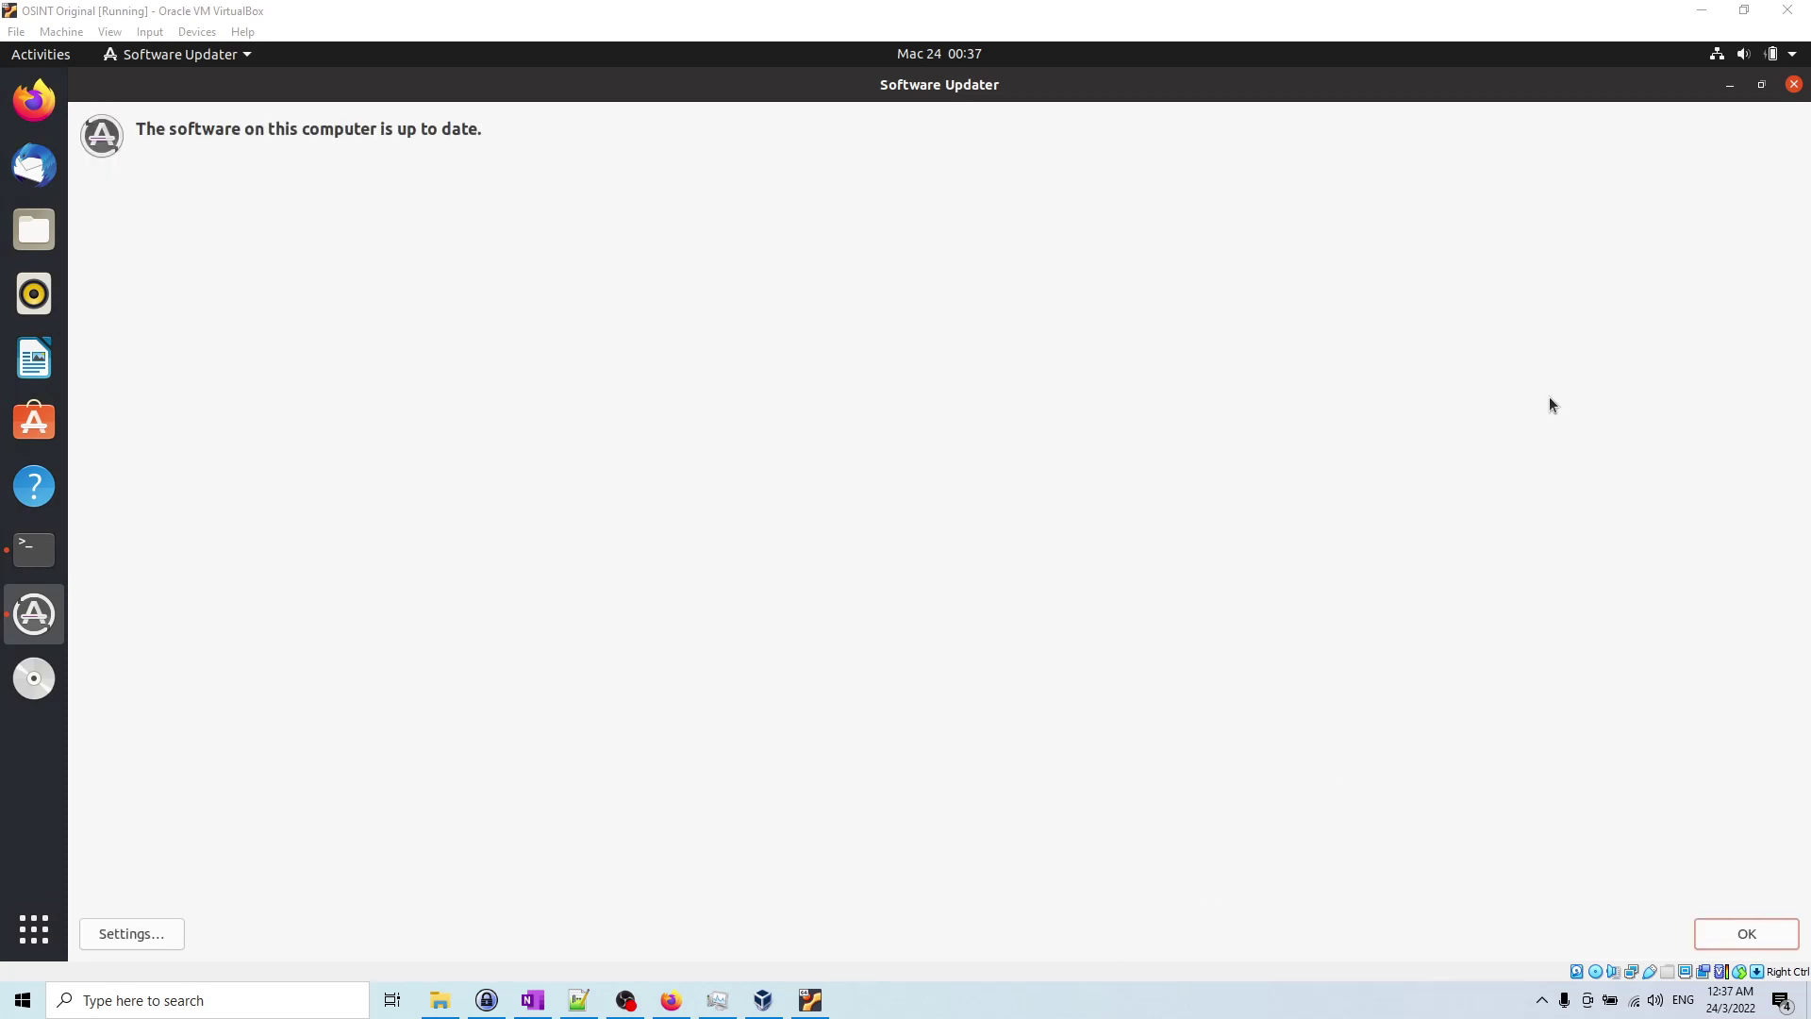
left_click(1755, 928)
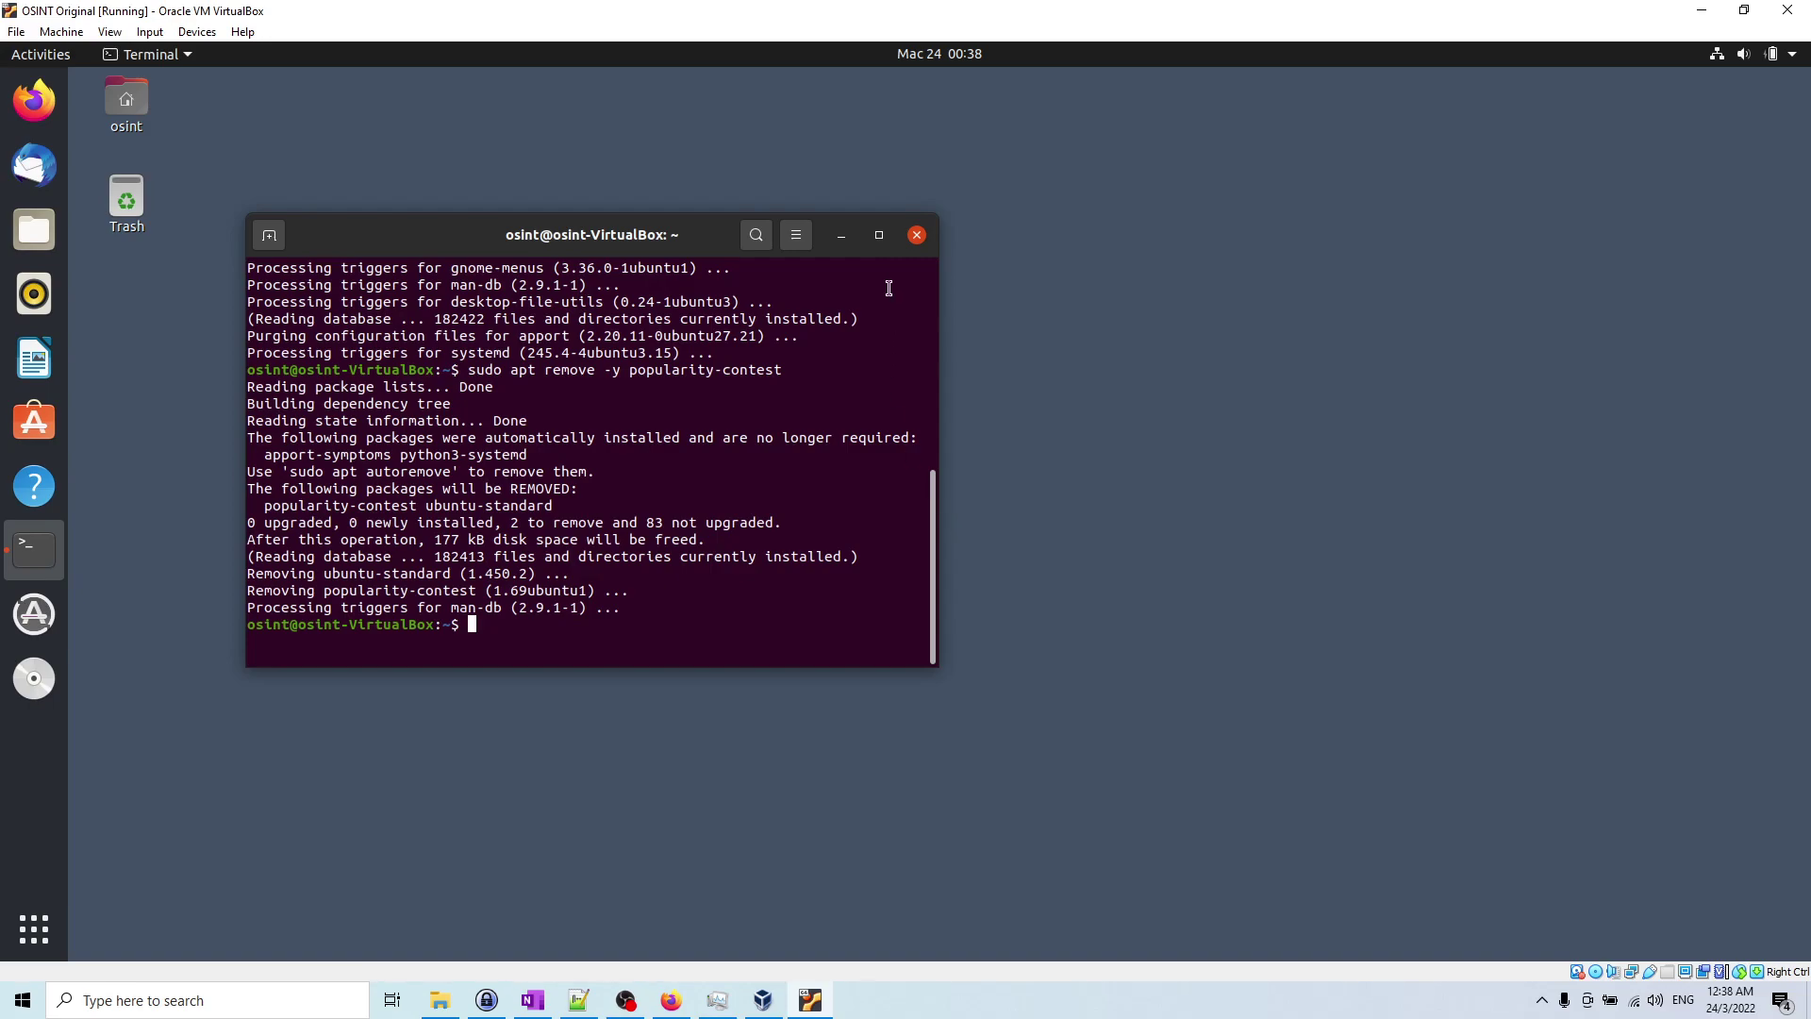
Step: Close the terminal and power off the Ubuntu guest via the system menu's Power Off option
left_click(915, 238)
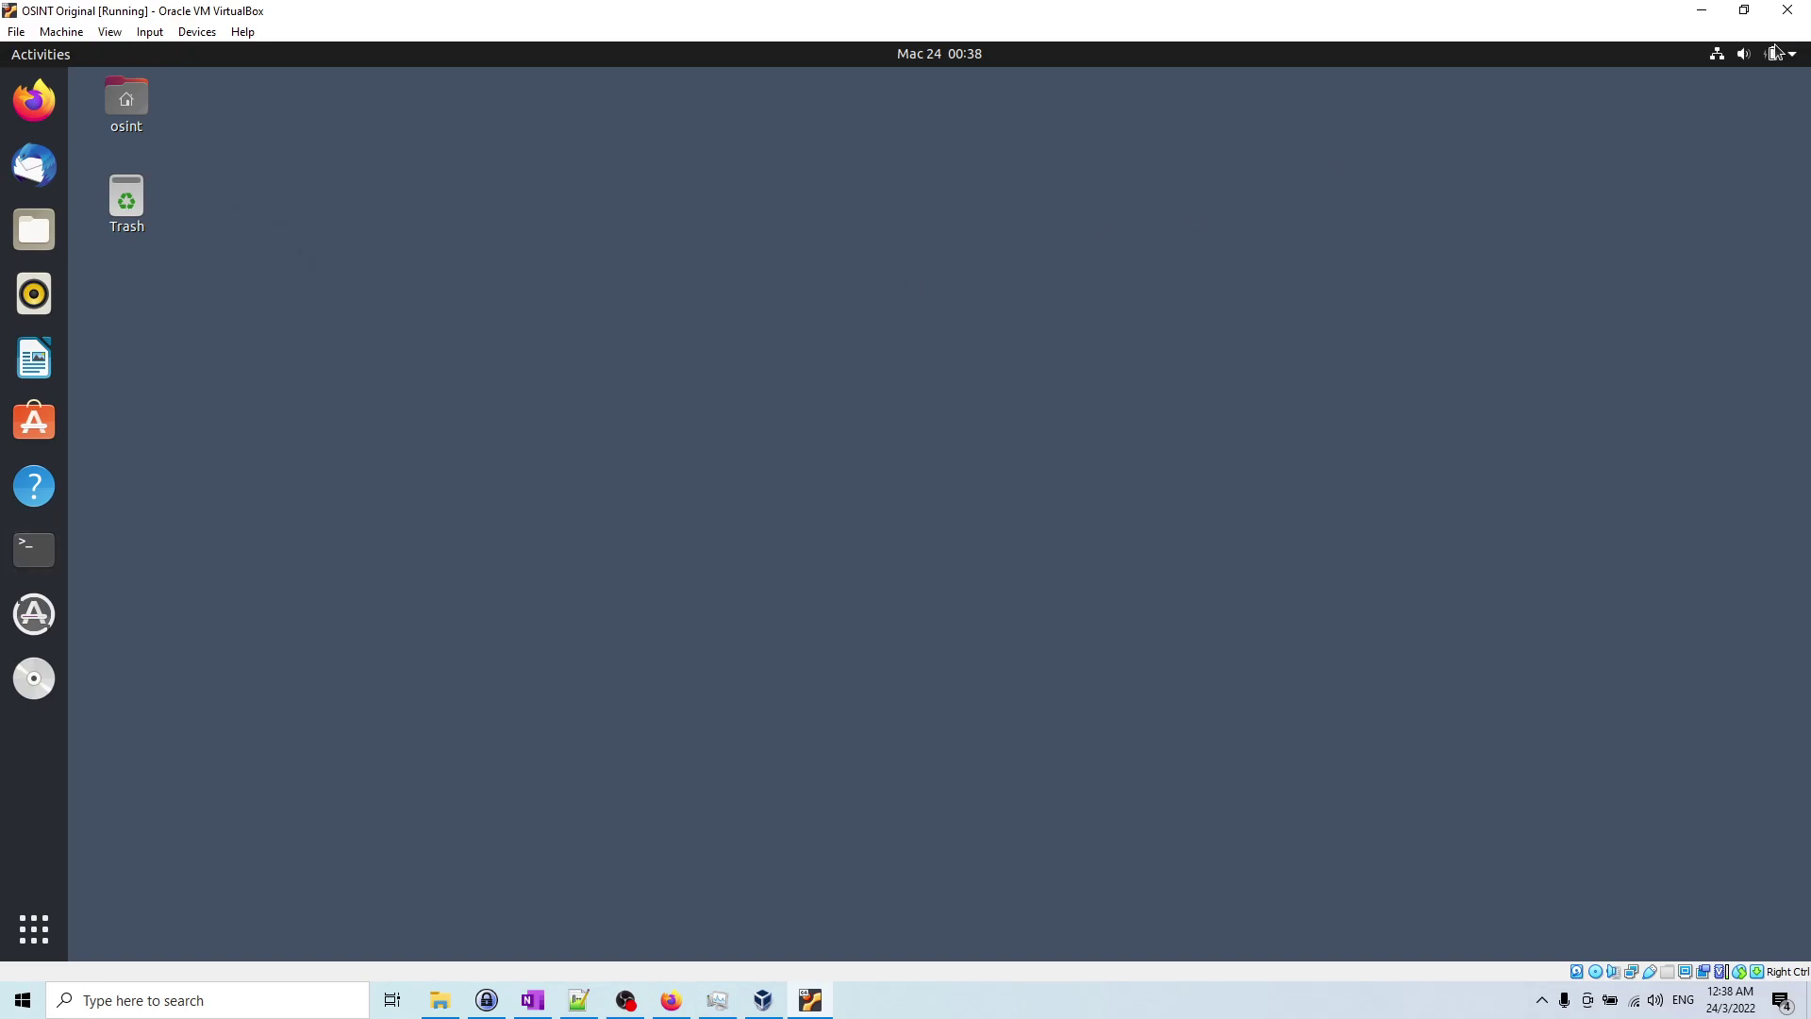
left_click(1775, 54)
left_click(1753, 281)
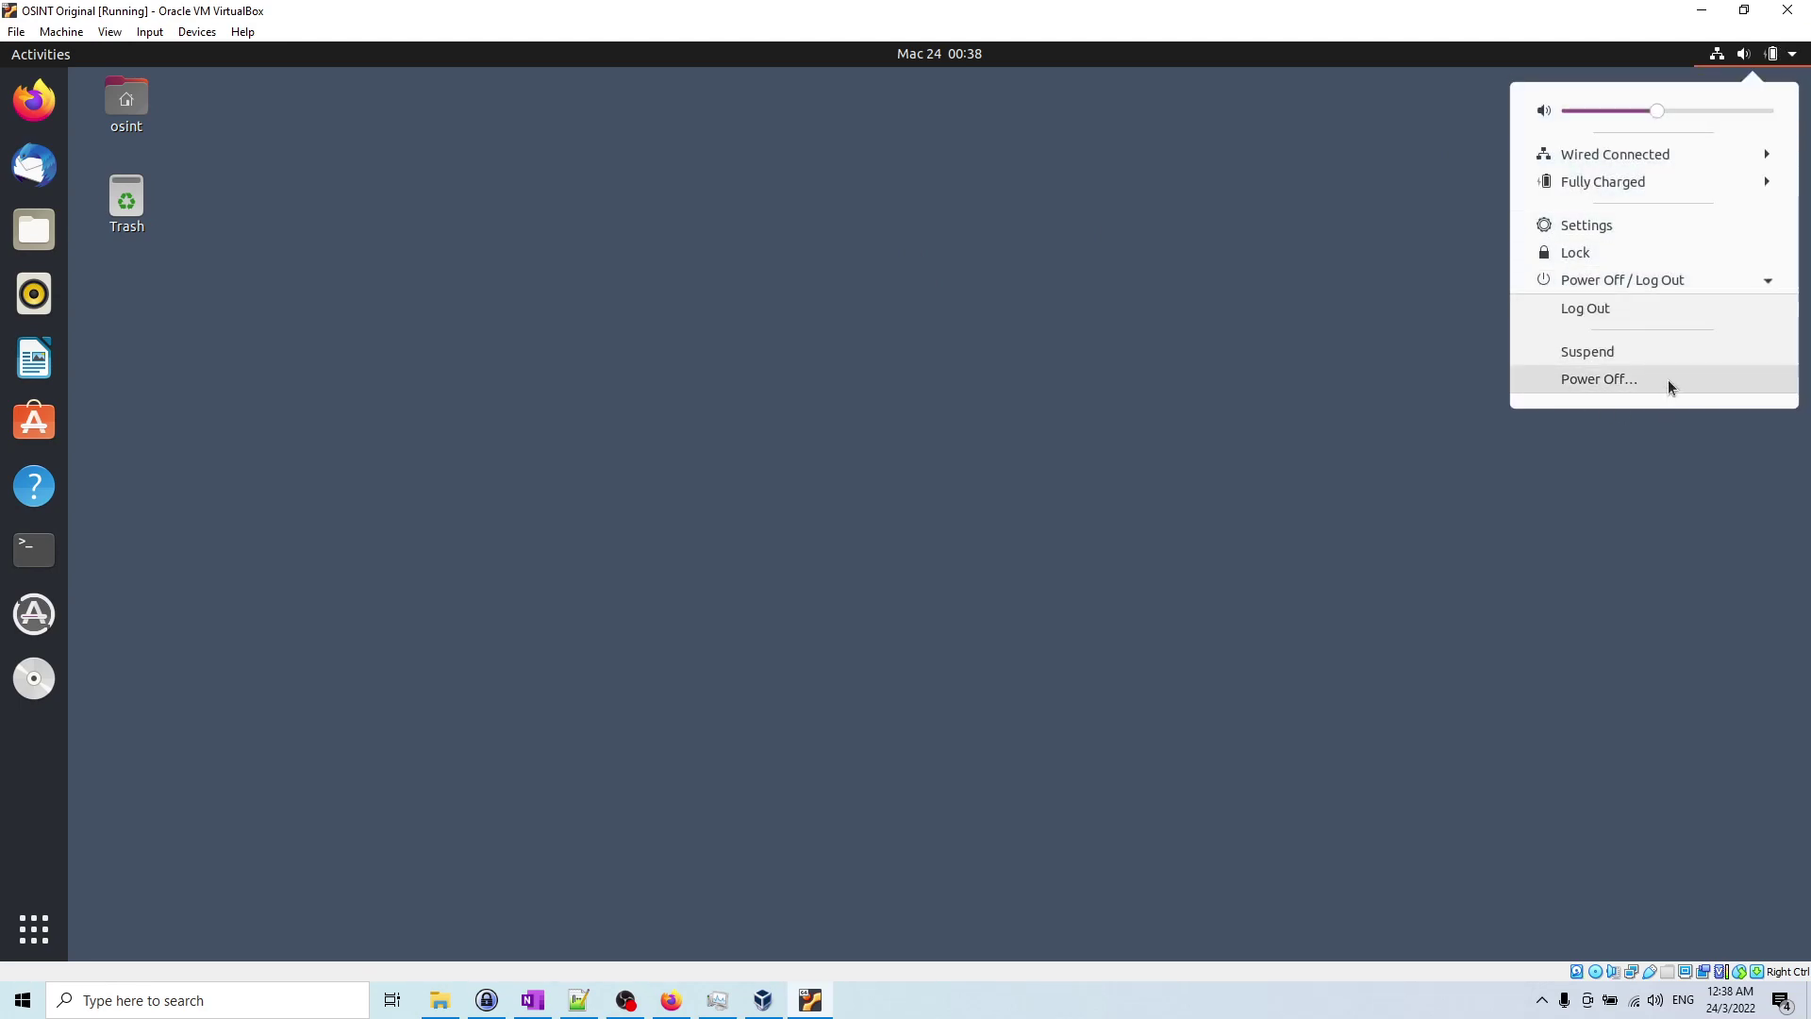
left_click(1668, 379)
left_click(1088, 571)
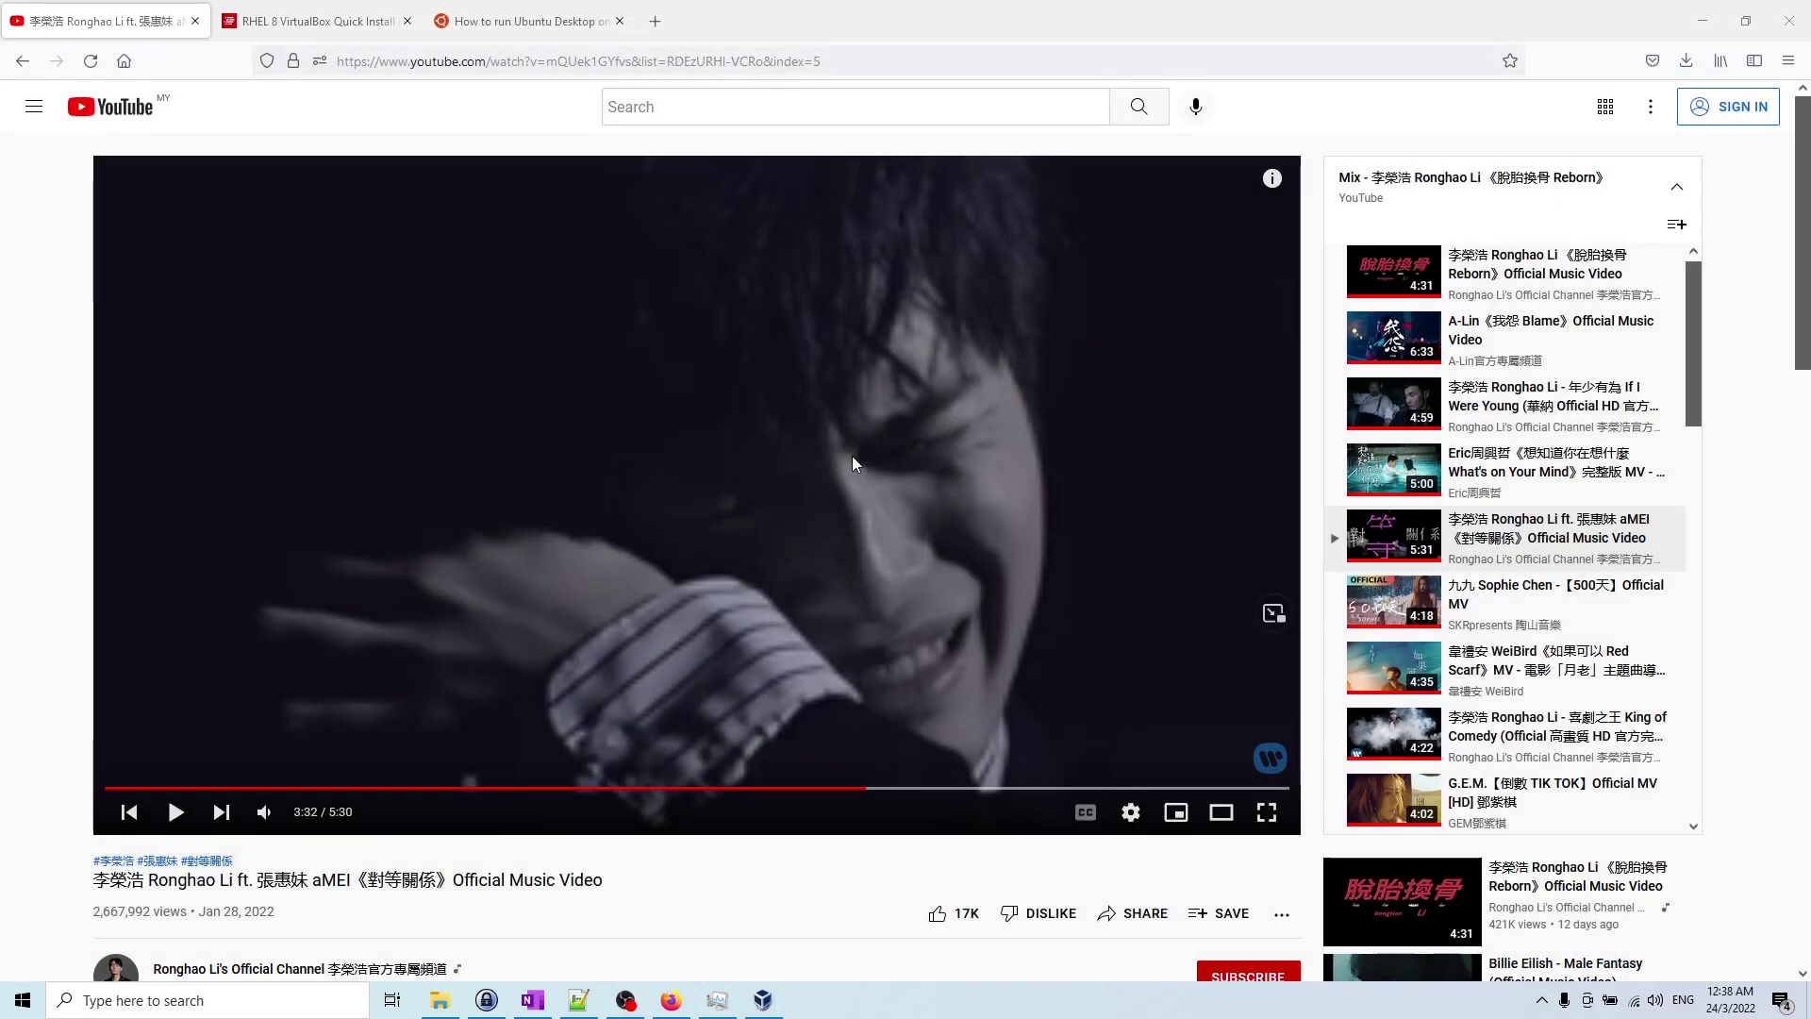
Step: Minimize Firefox and open the view choices for OSINT Original in VirtualBox Manager
left_click(1715, 18)
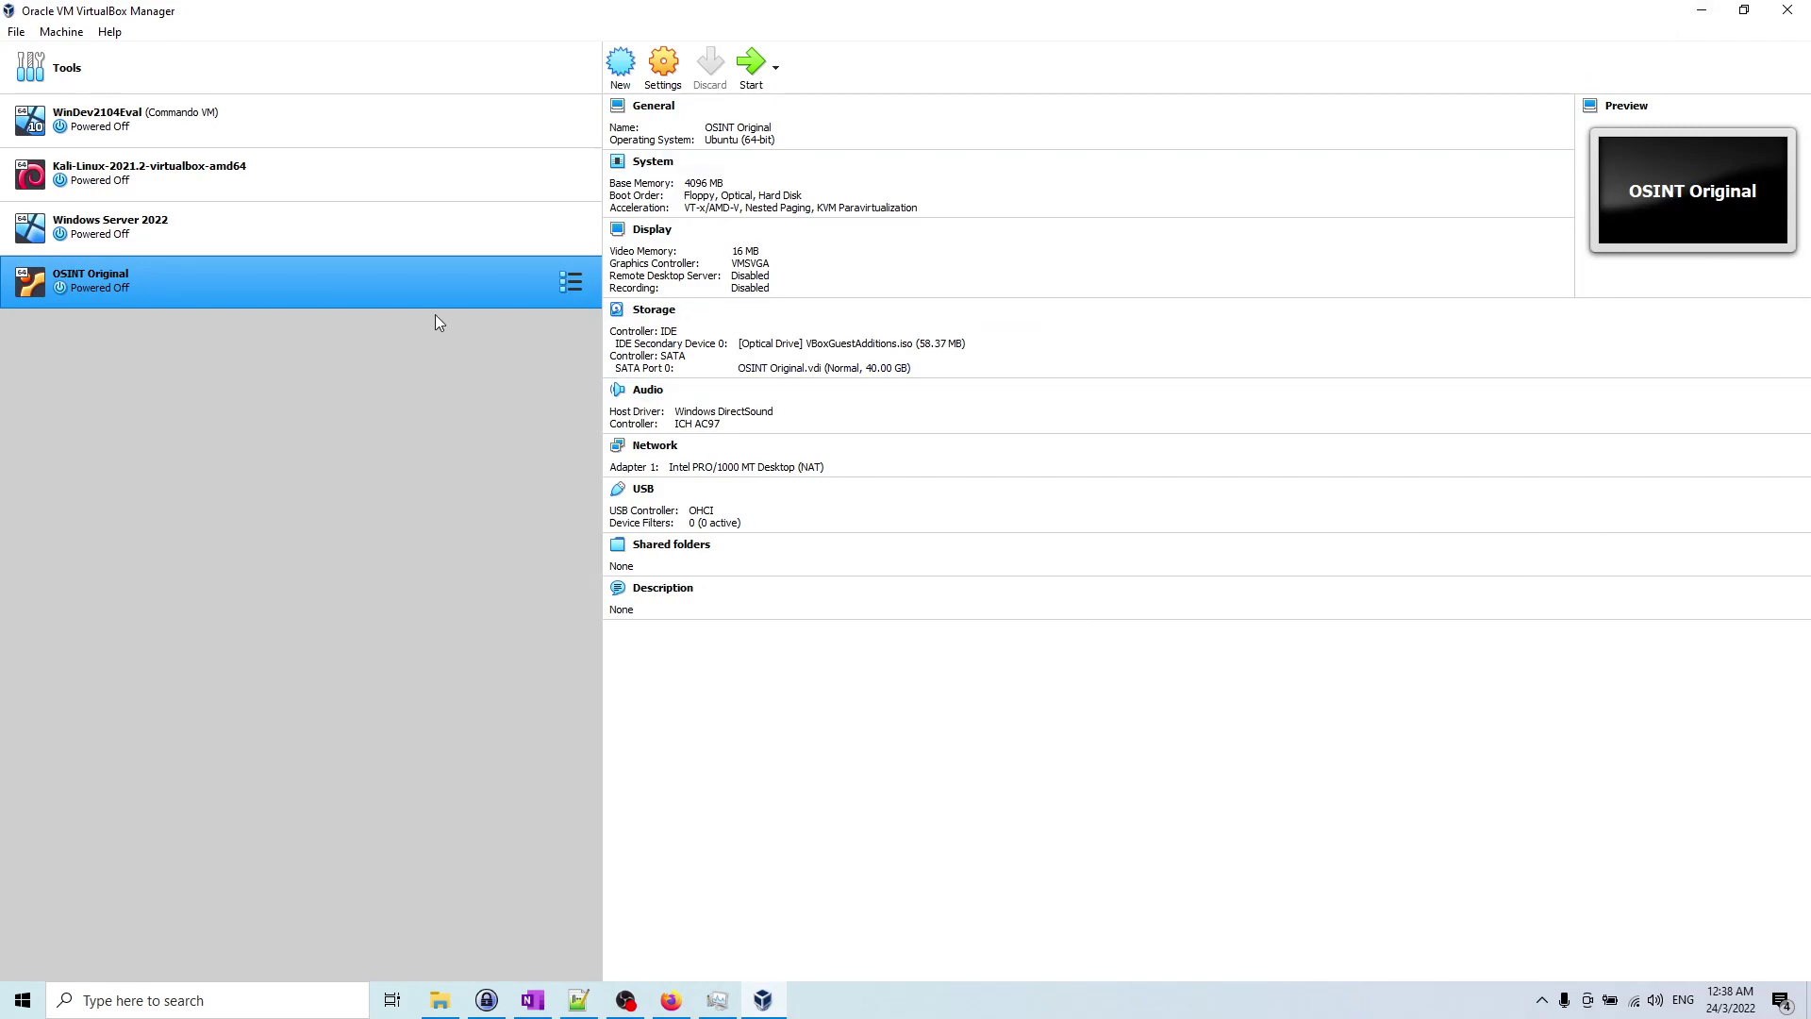
right_click(487, 283)
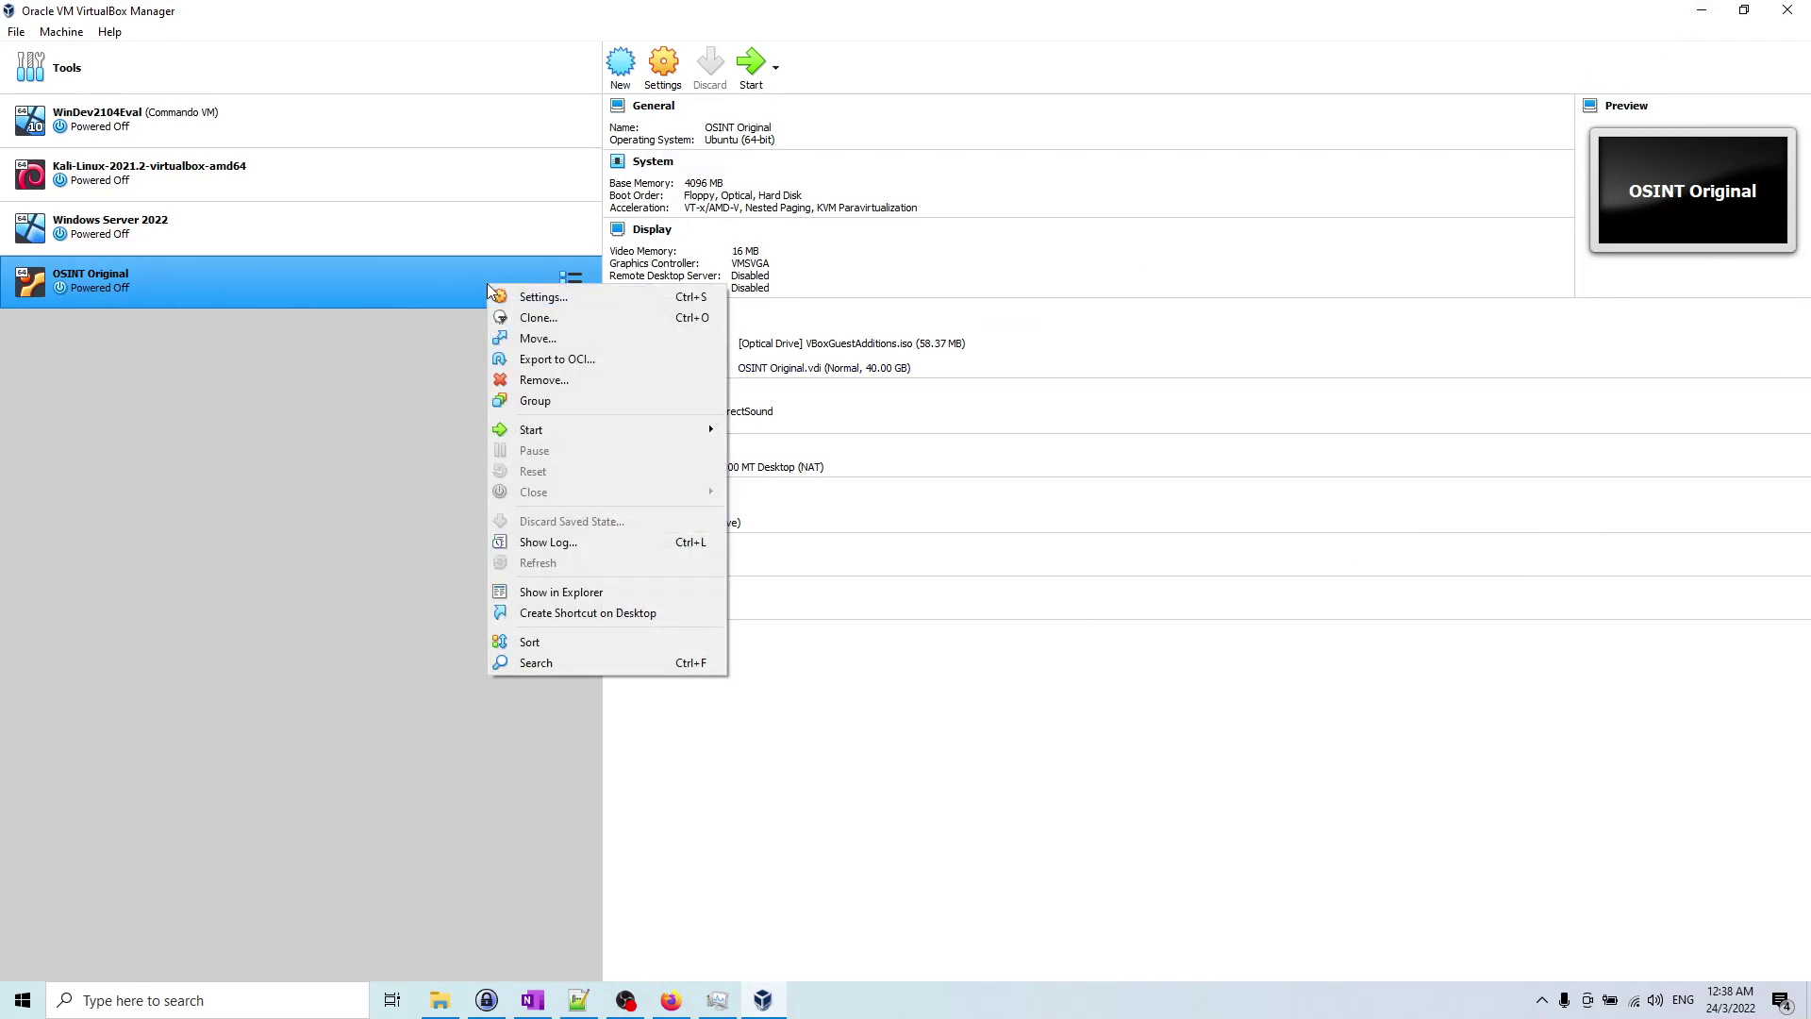
left_click(398, 279)
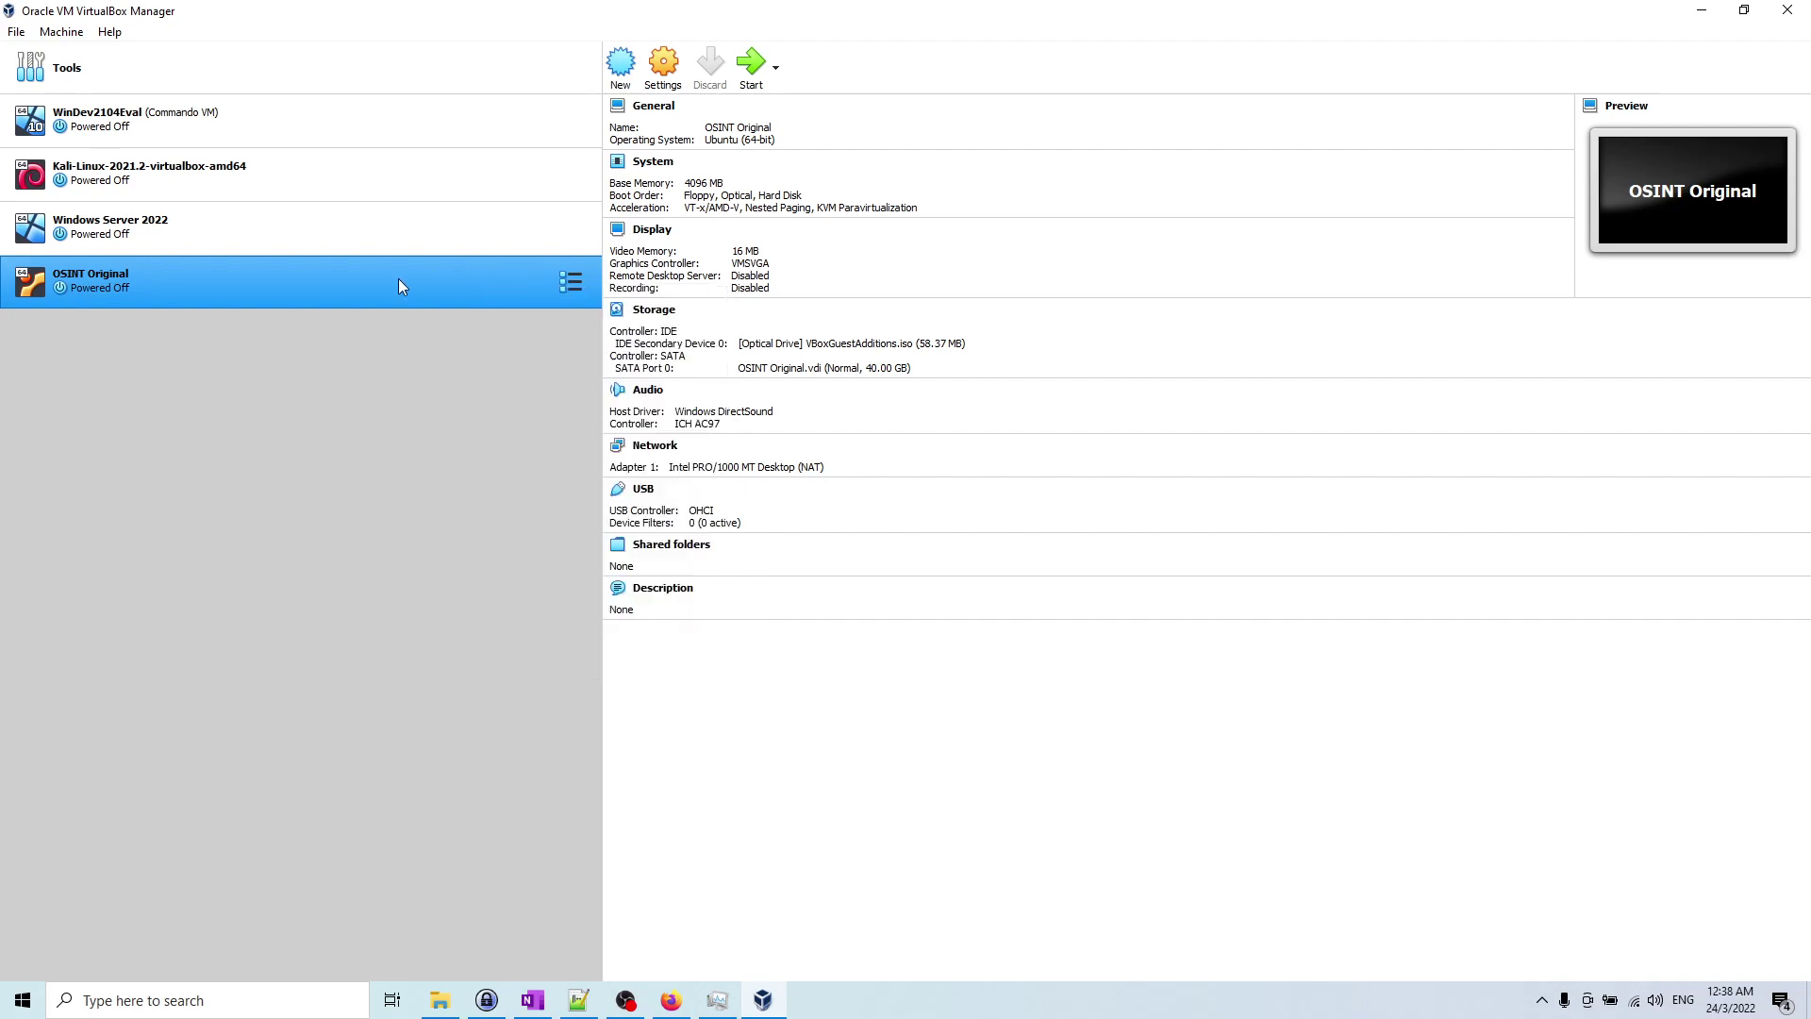
left_click(571, 281)
Step: Switch to Snapshots, take a snapshot named 'New Install', then return to the Details view
left_click(651, 322)
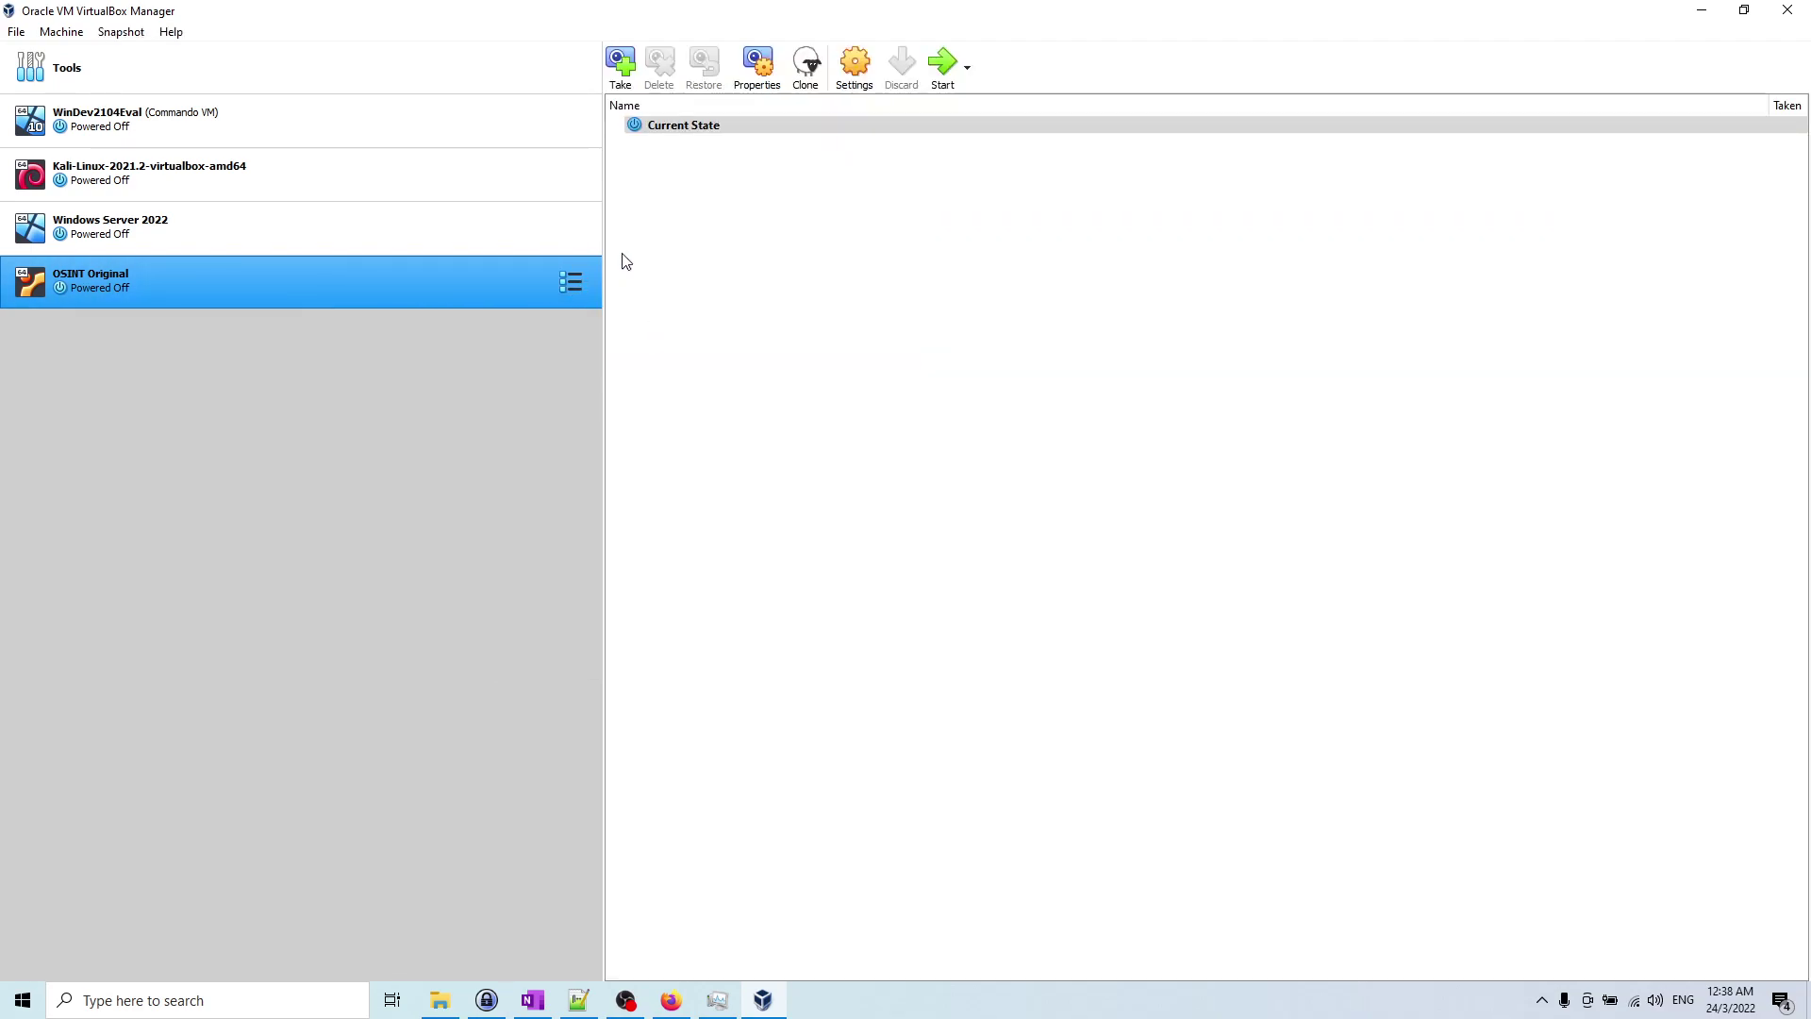
left_click(631, 59)
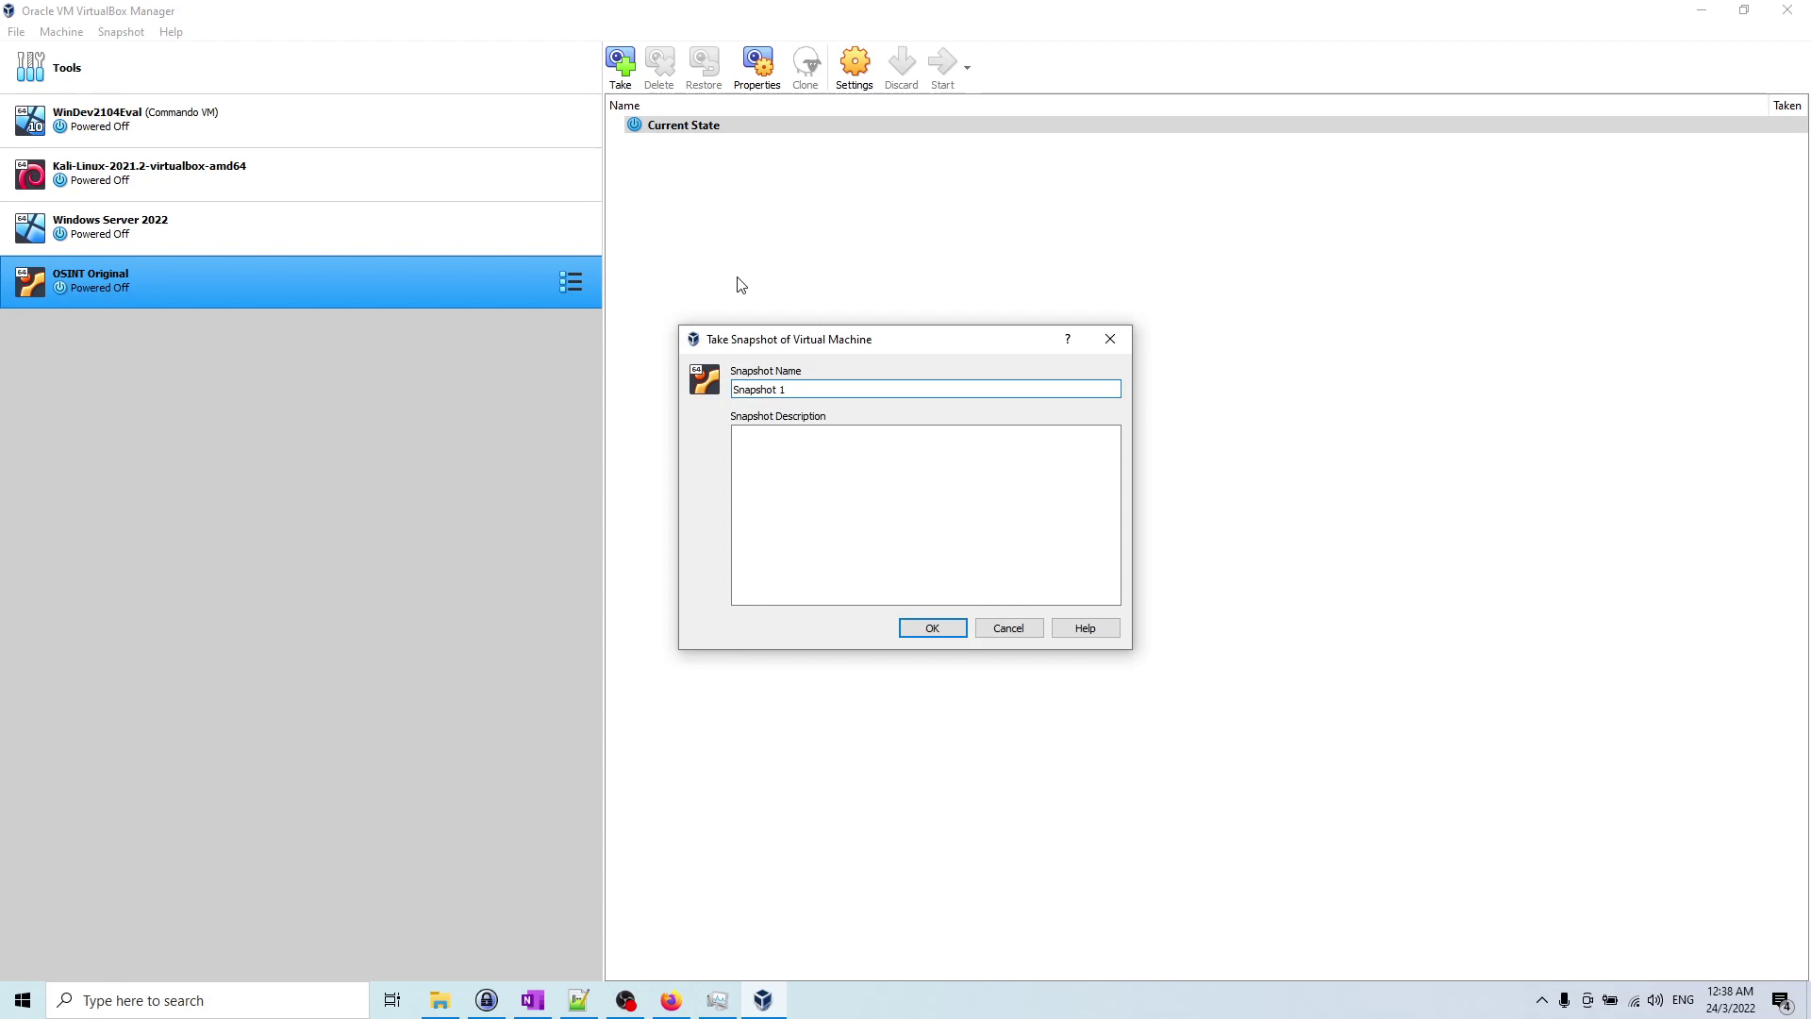
left_click_drag(833, 388, 689, 391)
type("New Install")
left_click(943, 627)
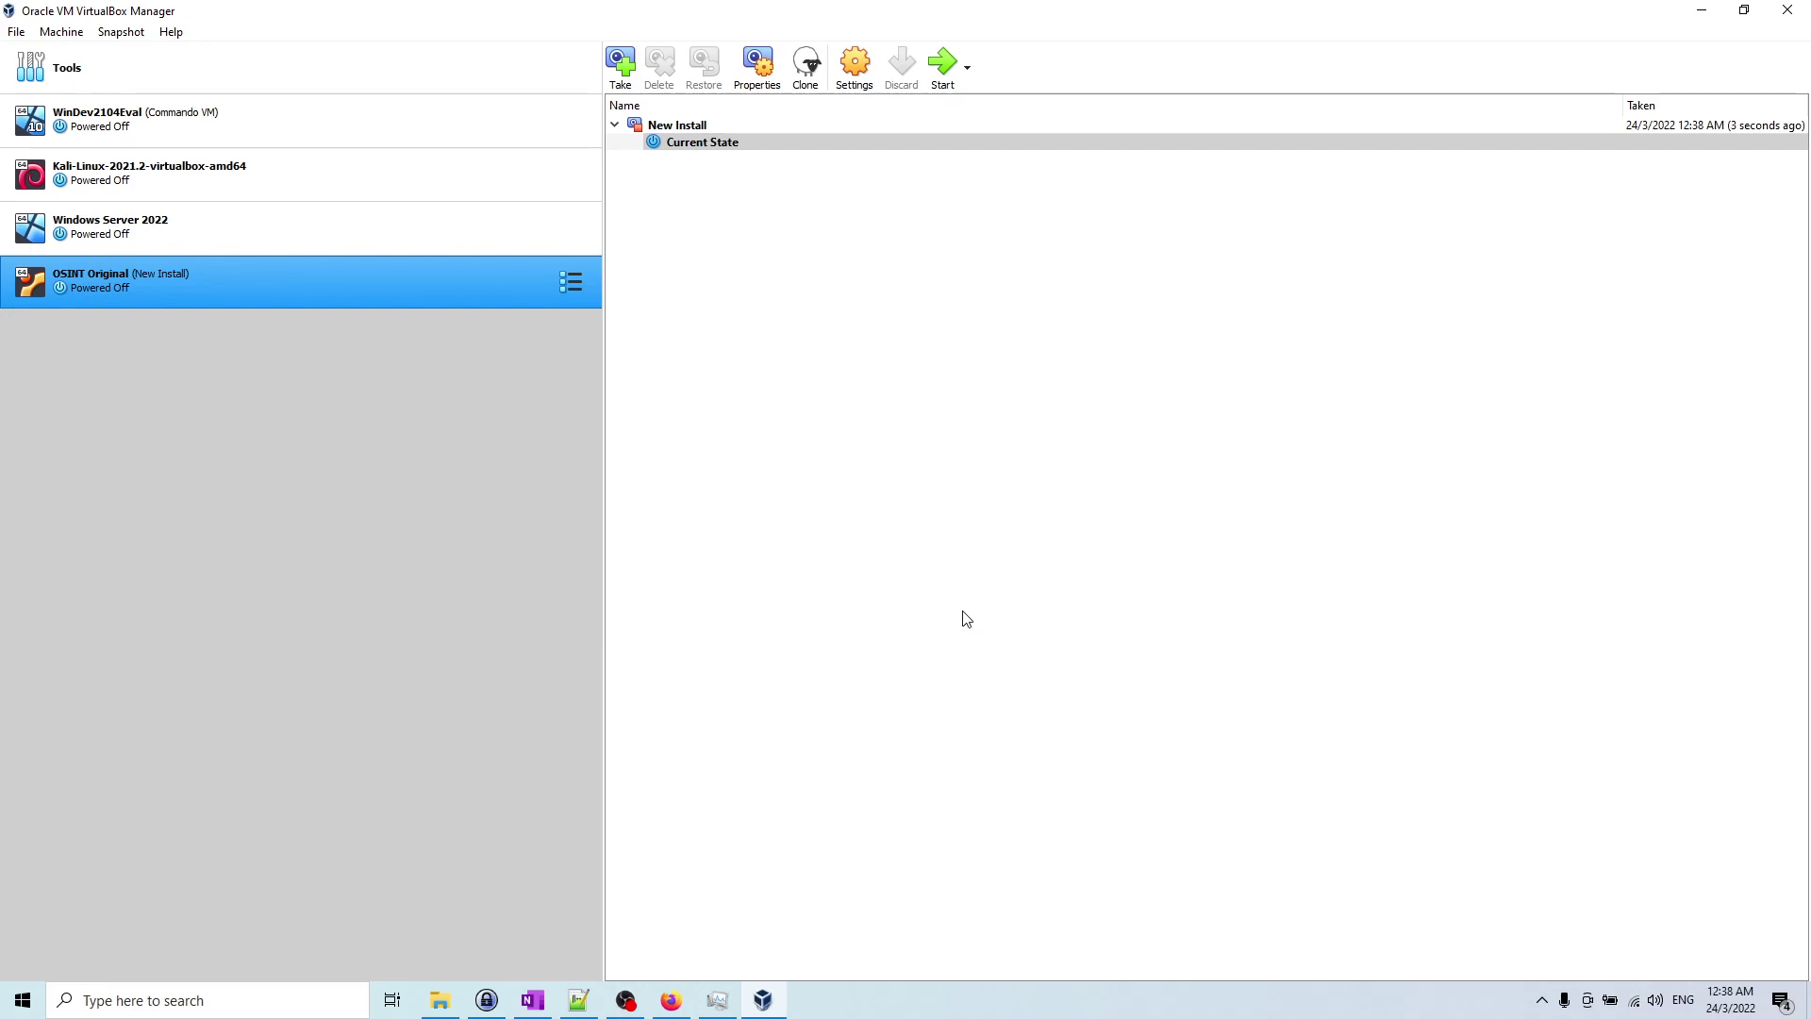
left_click(571, 281)
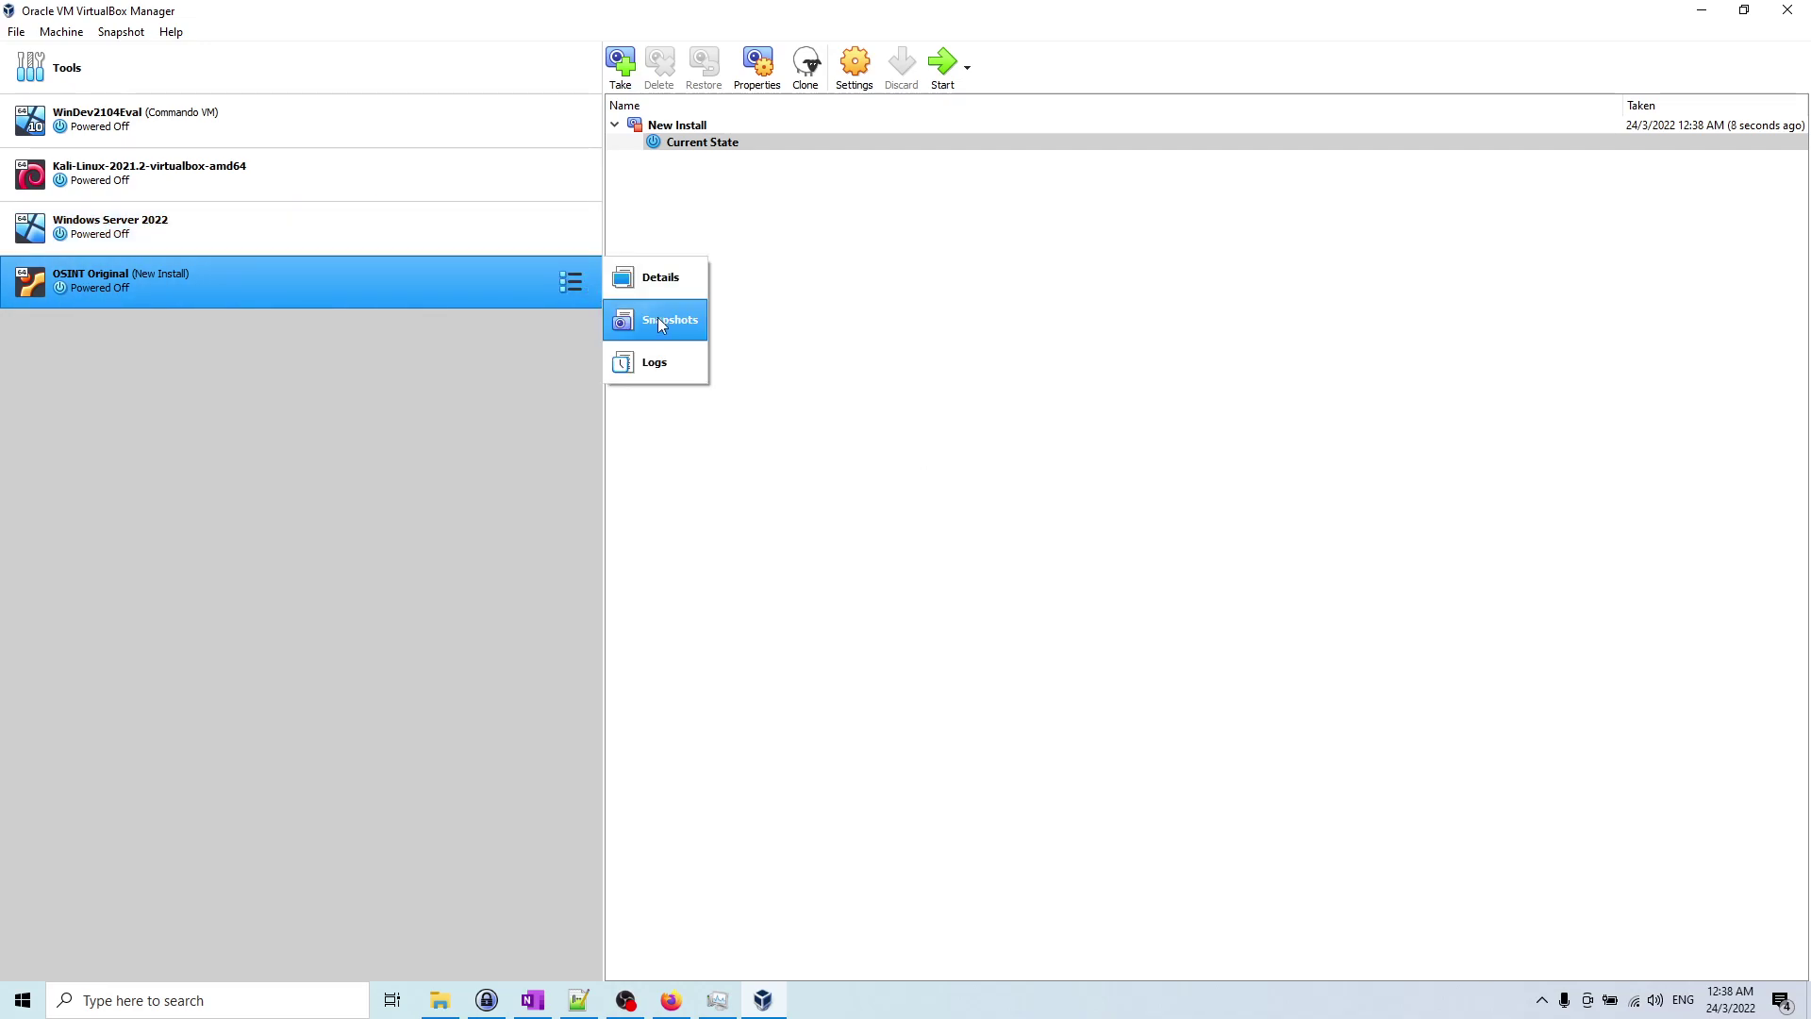
left_click(687, 285)
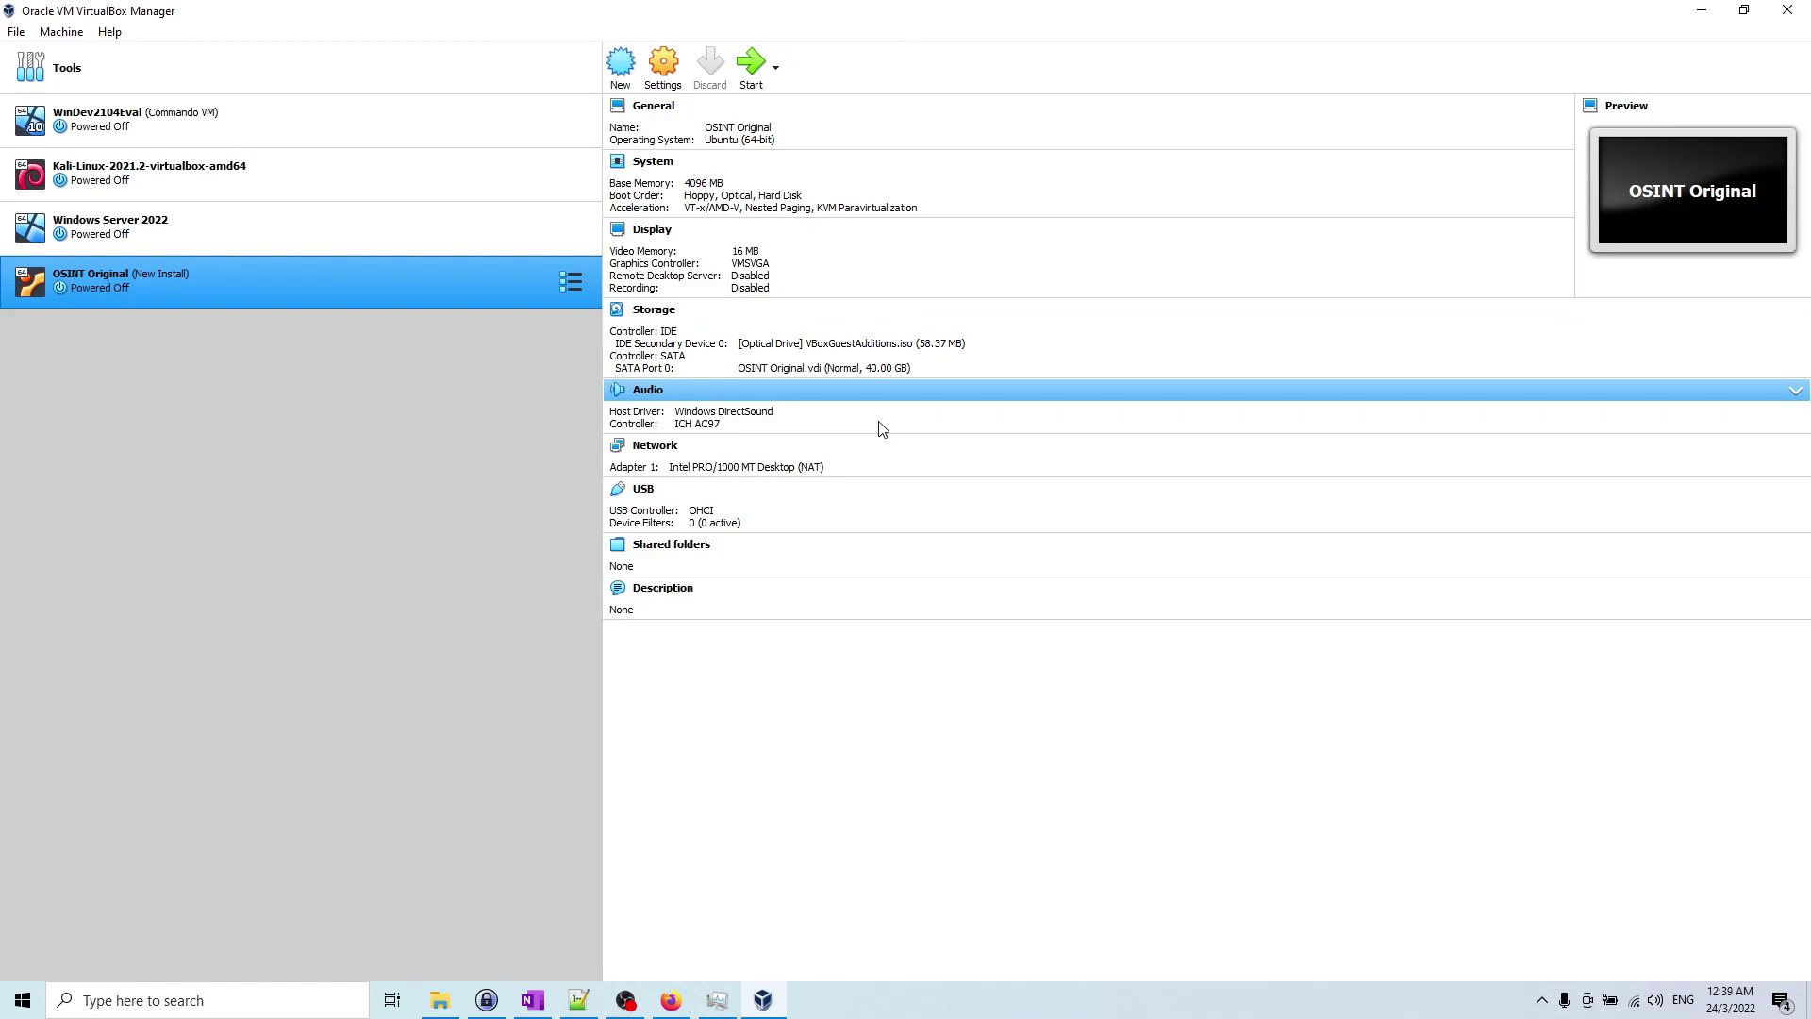